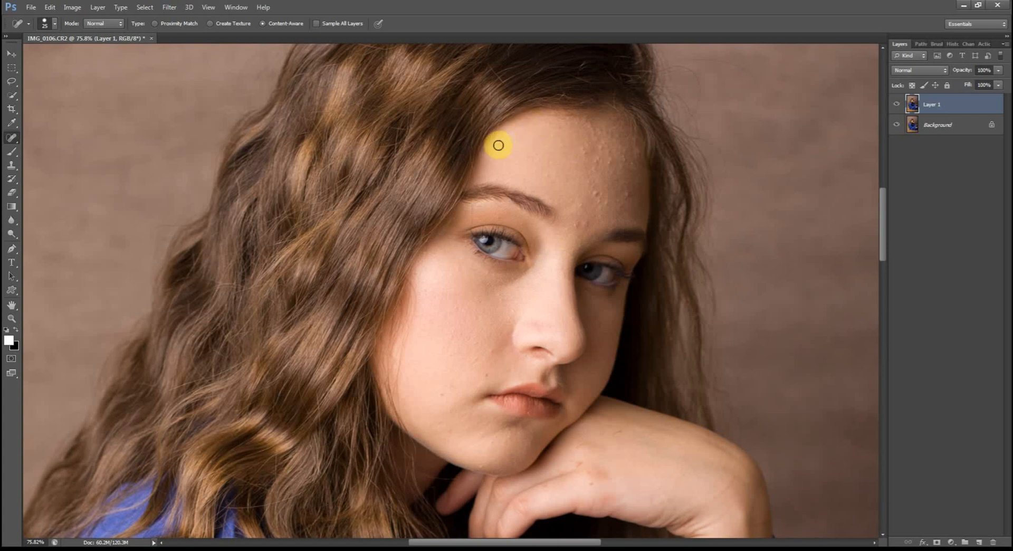
Heal the blemishes between the eyebrows and on the lower forehead, reducing the Spot Healing Brush size to 15
{"action": "left_click", "coordinate": [579, 227]}
{"action": "left_click", "coordinate": [573, 202]}
{"action": "scroll", "coordinate": [621, 195], "scroll_direction": "up", "scroll_amount": 4}
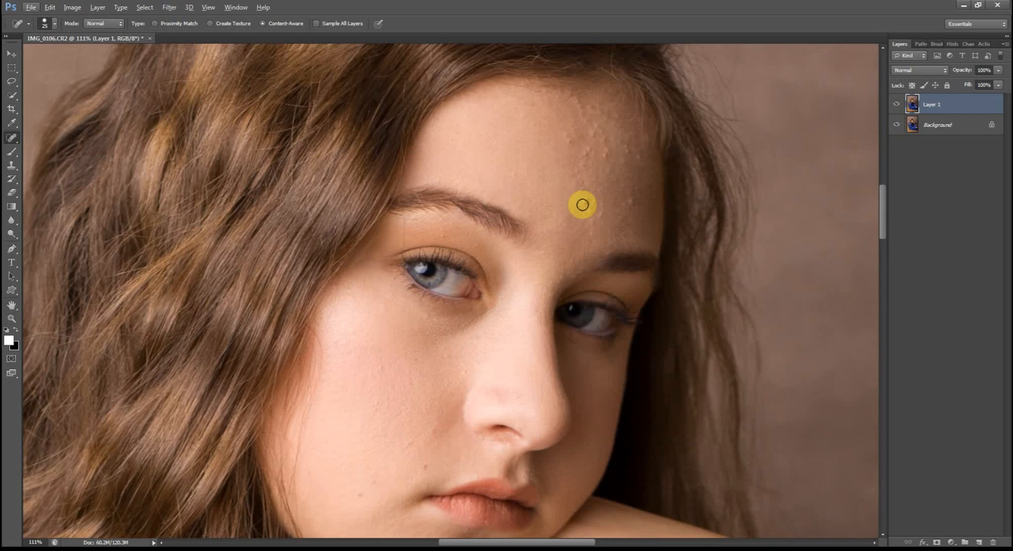
{"action": "key", "text": "bracketleft"}
{"action": "key", "text": "bracketleft"}
{"action": "left_click", "coordinate": [589, 209]}
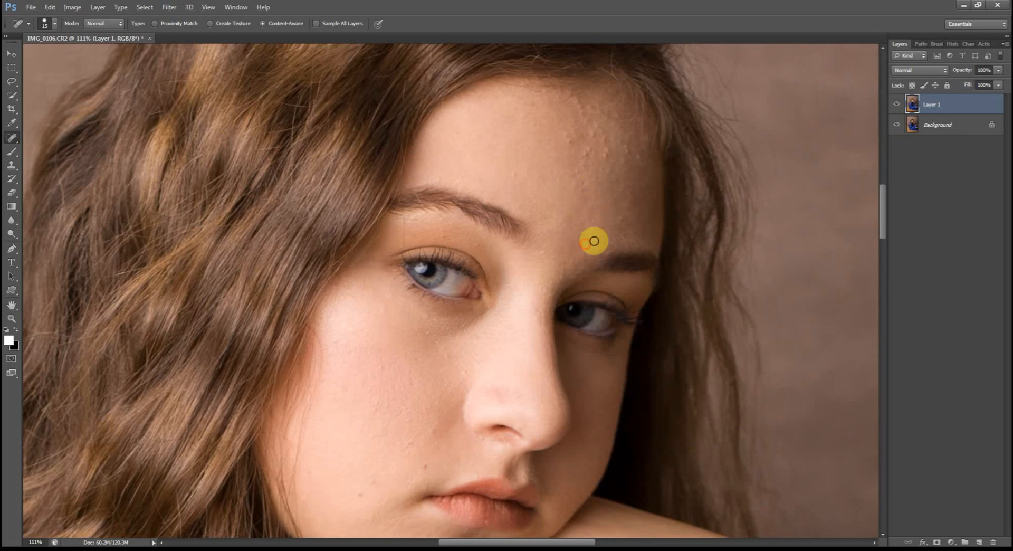
Heal the cluster of bumps on the shaded side of the upper forehead
{"action": "left_click", "coordinate": [618, 144]}
{"action": "left_click", "coordinate": [599, 129]}
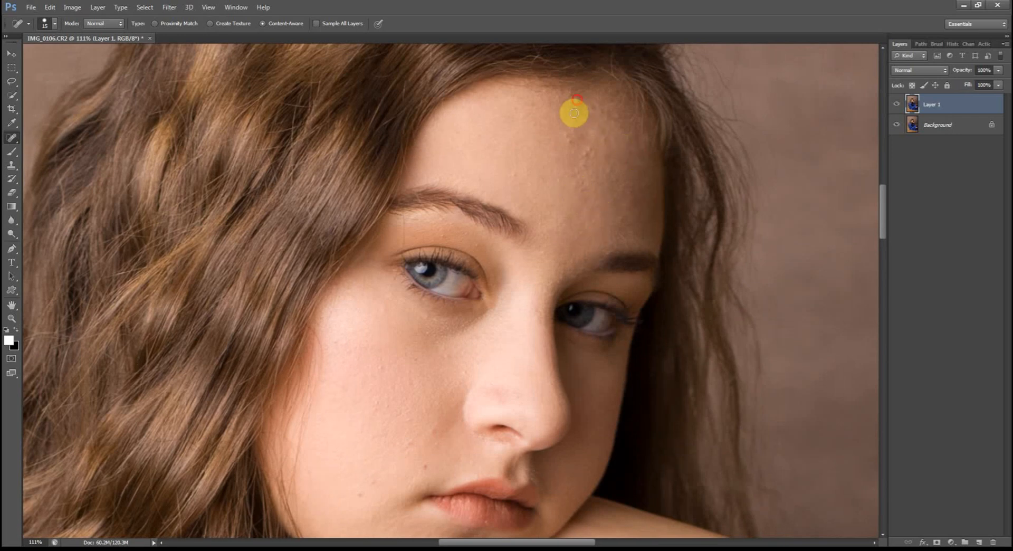
{"action": "left_click", "coordinate": [597, 147]}
{"action": "left_click", "coordinate": [577, 183]}
{"action": "left_click", "coordinate": [603, 140]}
{"action": "left_click", "coordinate": [579, 196]}
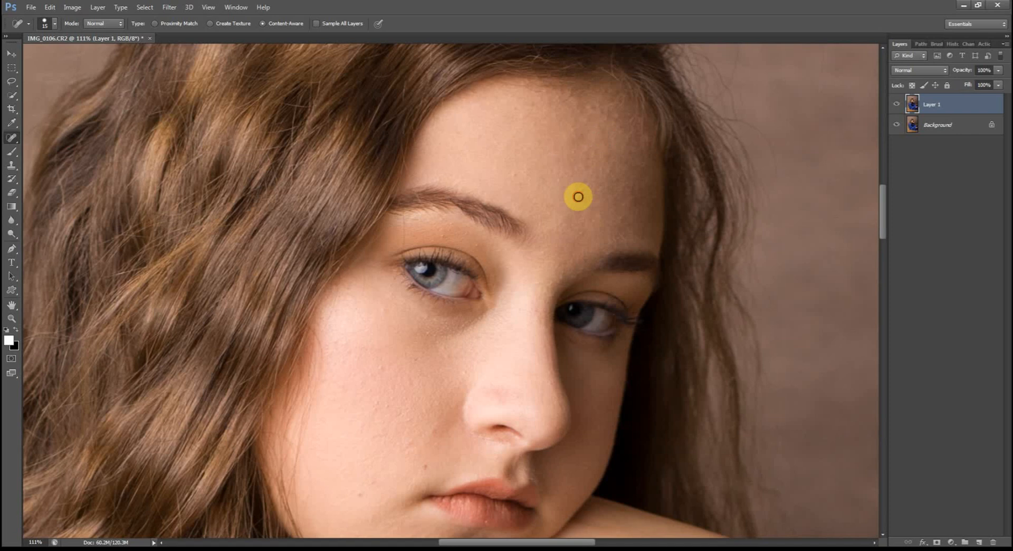
Heal the remaining small spots across the forehead, at the bridge of the nose and above the eye
{"action": "left_click", "coordinate": [515, 173]}
{"action": "left_click", "coordinate": [516, 109]}
{"action": "left_click", "coordinate": [572, 129]}
{"action": "left_click", "coordinate": [572, 129]}
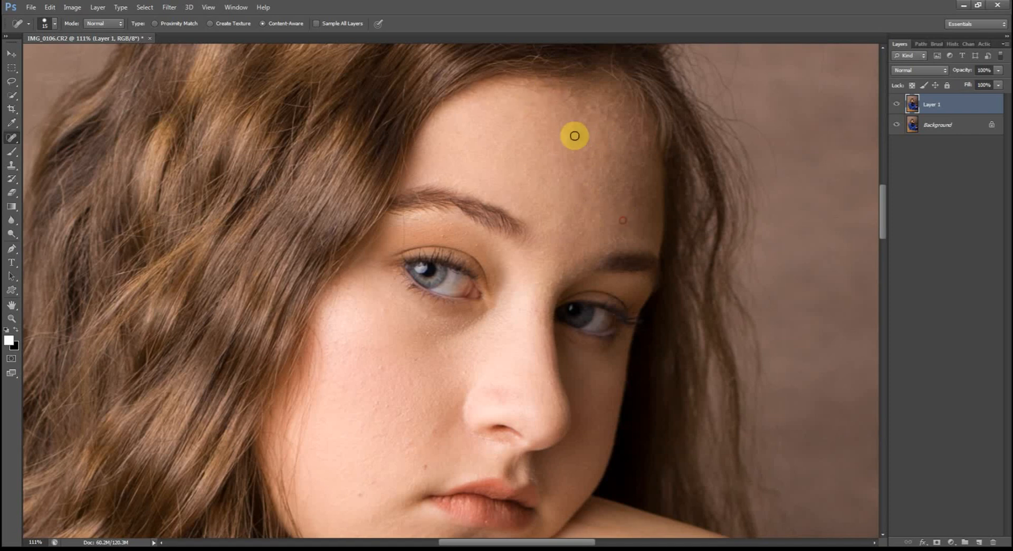
{"action": "left_click", "coordinate": [574, 154]}
{"action": "left_click", "coordinate": [562, 278]}
{"action": "left_click", "coordinate": [476, 245]}
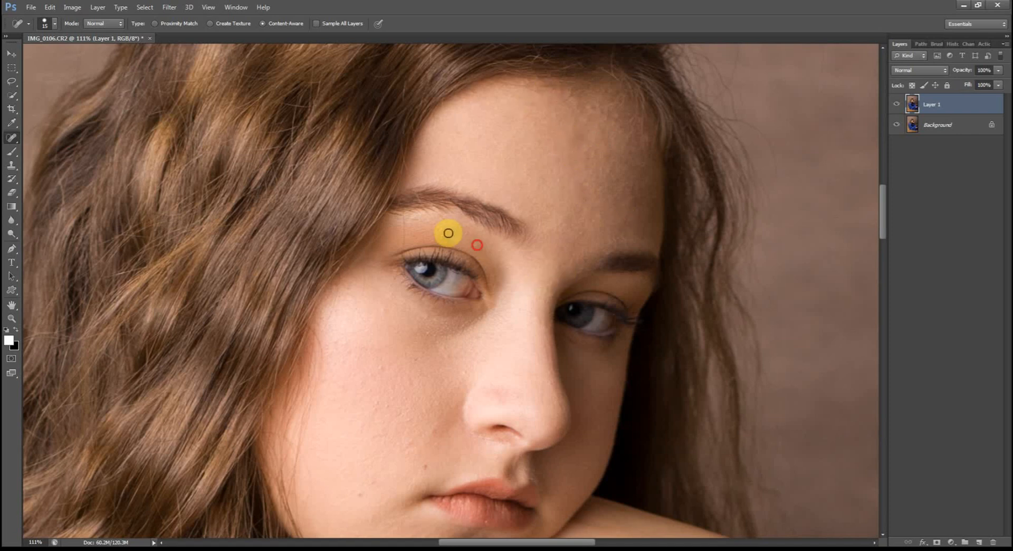
Heal the small spots on the chin, above the lips and above the shaded eyebrow, reducing the brush size to 9
{"action": "scroll", "coordinate": [464, 348], "scroll_direction": "down", "scroll_amount": 1}
{"action": "scroll", "coordinate": [402, 344], "scroll_direction": "down", "scroll_amount": 4}
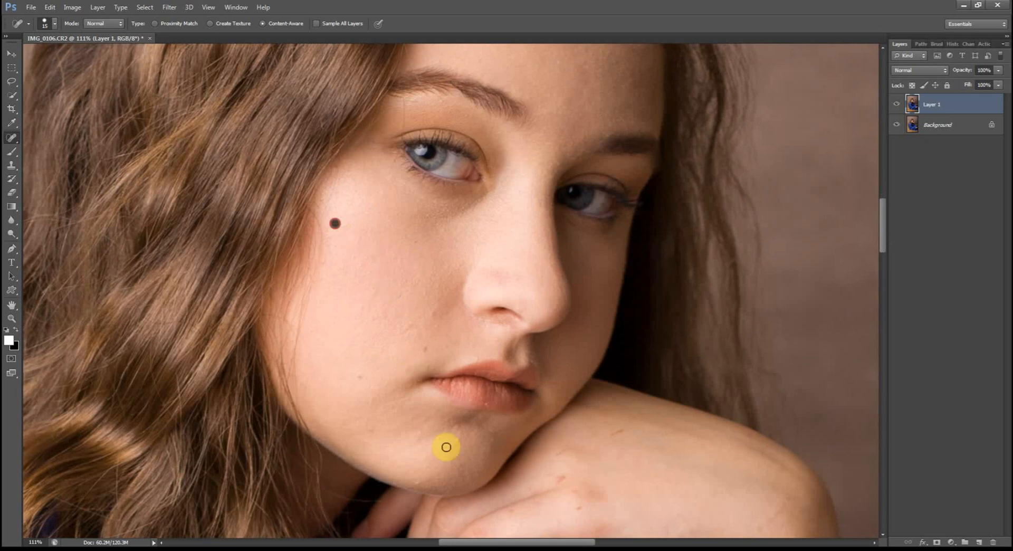
{"action": "left_click", "coordinate": [459, 441]}
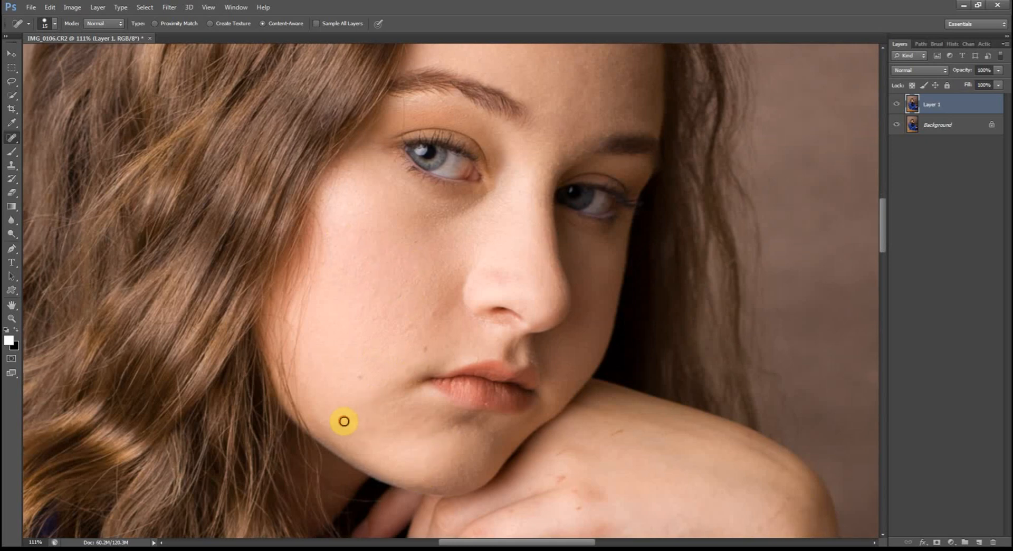
{"action": "left_click", "coordinate": [475, 356]}
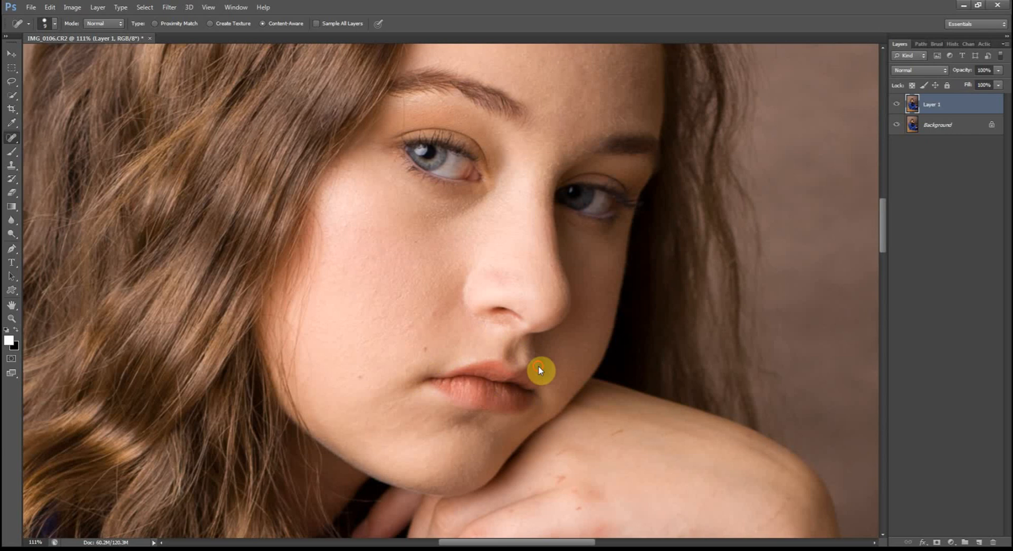
{"action": "left_click", "coordinate": [586, 106]}
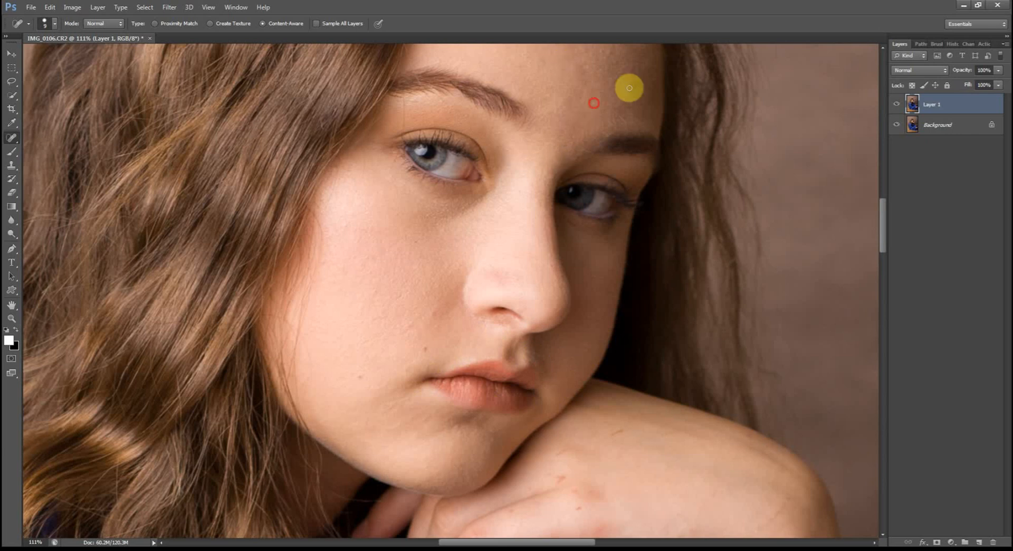
Heal the marks on the wrist and back of the hand supporting the chin
{"action": "scroll", "coordinate": [612, 401], "scroll_direction": "down", "scroll_amount": 2}
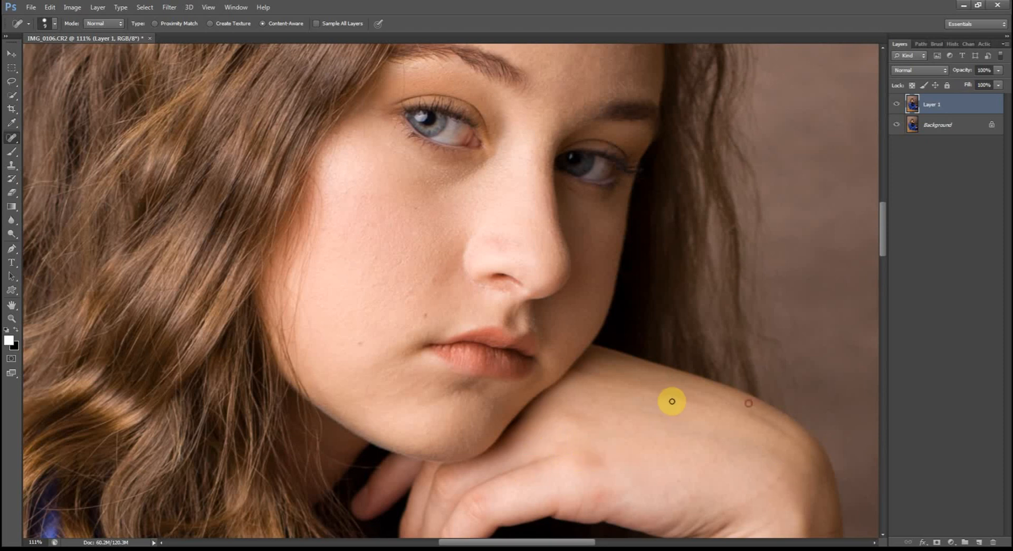
{"action": "mouse_move", "coordinate": [700, 441]}
{"action": "left_mouse_down"}
{"action": "mouse_move", "coordinate": [685, 411]}
{"action": "mouse_move", "coordinate": [647, 405]}
{"action": "left_mouse_up"}
{"action": "left_click", "coordinate": [690, 482]}
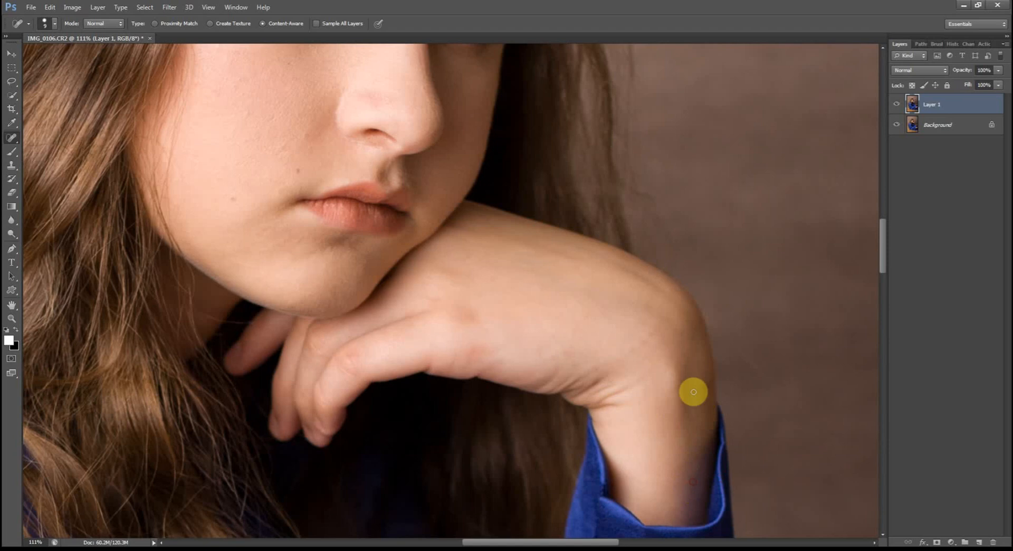
{"action": "left_click", "coordinate": [653, 329]}
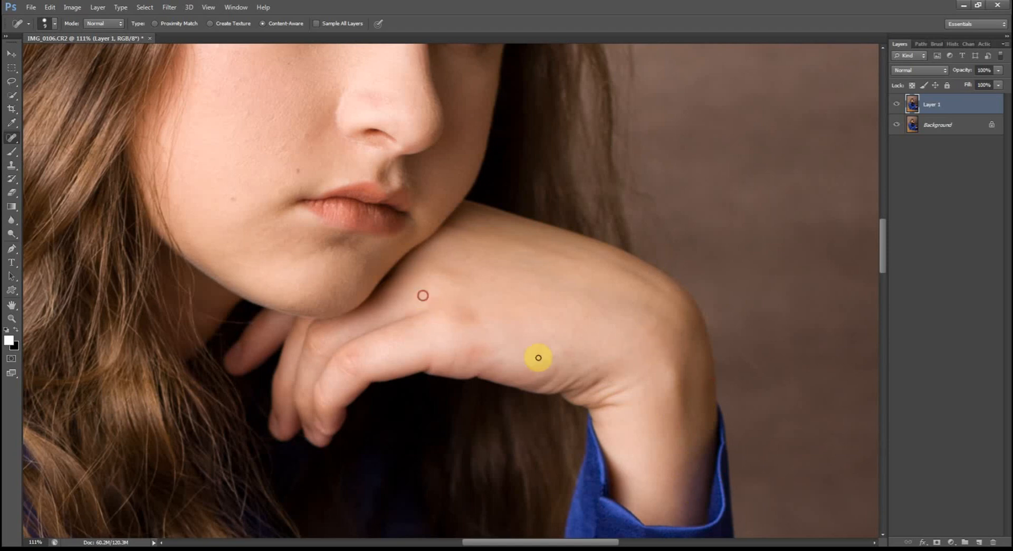
{"action": "left_click", "coordinate": [505, 295]}
{"action": "mouse_move", "coordinate": [441, 248]}
{"action": "left_mouse_down"}
{"action": "mouse_move", "coordinate": [536, 330]}
{"action": "mouse_move", "coordinate": [550, 324]}
{"action": "mouse_move", "coordinate": [564, 188]}
{"action": "left_mouse_up"}
Heal the small marks on the back and knuckles of the hand resting on the knee
{"action": "scroll", "coordinate": [633, 377], "scroll_direction": "down", "scroll_amount": 5}
{"action": "scroll", "coordinate": [724, 463], "scroll_direction": "up", "scroll_amount": 3}
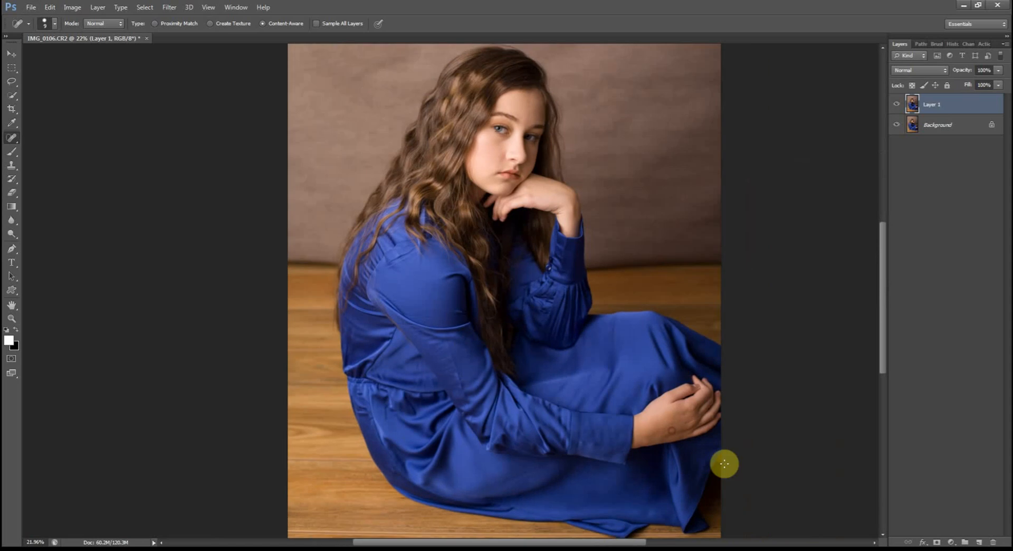
{"action": "scroll", "coordinate": [615, 456], "scroll_direction": "up", "scroll_amount": 8}
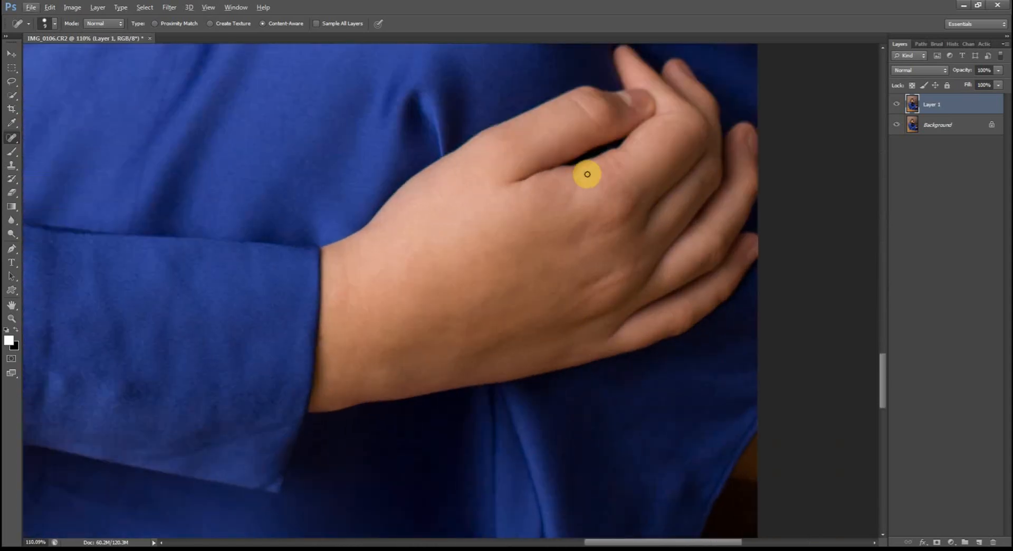
{"action": "left_click_drag", "start_coordinate": [588, 174], "coordinate": [577, 193]}
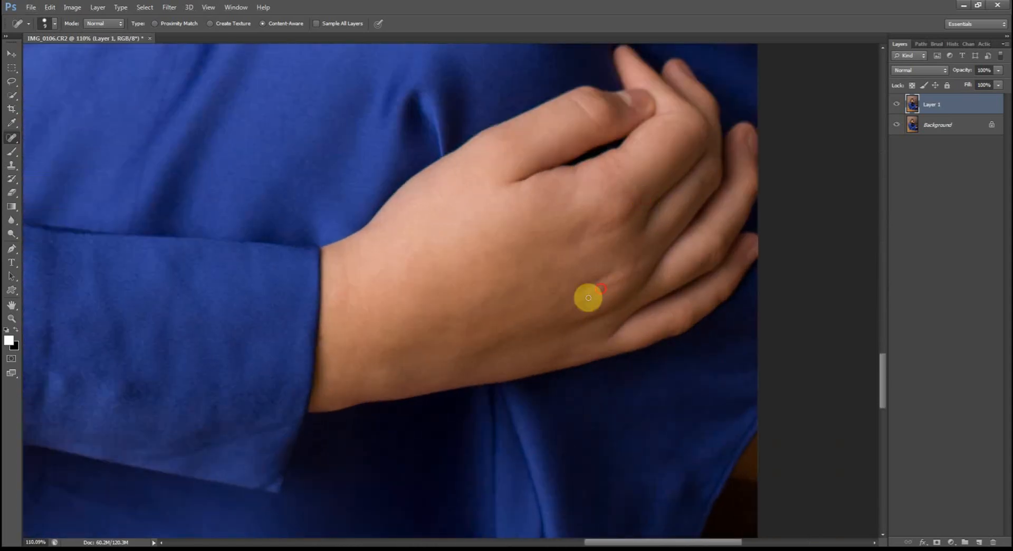
{"action": "left_click", "coordinate": [448, 168]}
{"action": "left_click", "coordinate": [558, 318]}
Heal the fine stray hairs and spots along the top of the forehead at the hairline with a size 6 brush
{"action": "scroll", "coordinate": [493, 217], "scroll_direction": "down", "scroll_amount": 4}
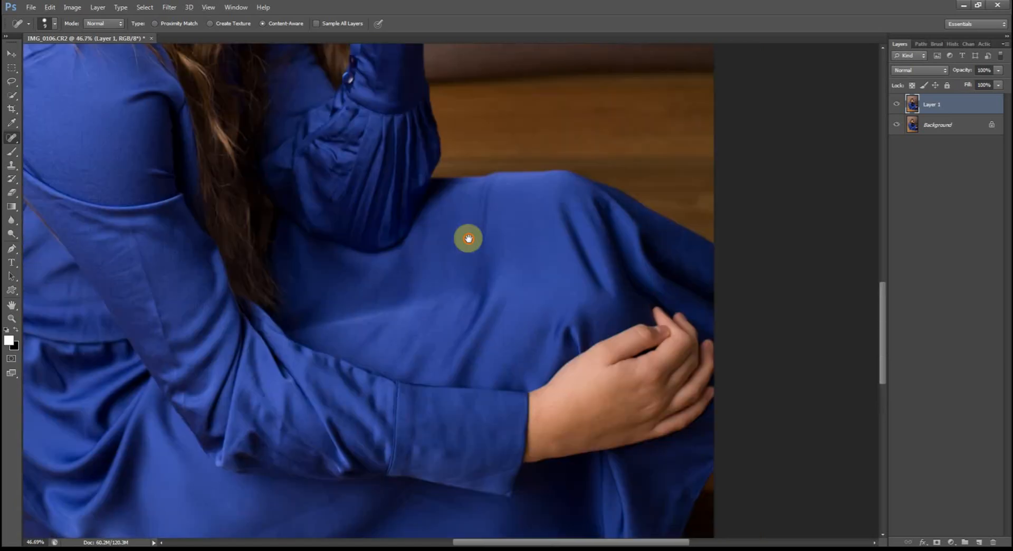
{"action": "scroll", "coordinate": [536, 322], "scroll_direction": "up", "scroll_amount": 3}
{"action": "scroll", "coordinate": [581, 219], "scroll_direction": "up", "scroll_amount": 4}
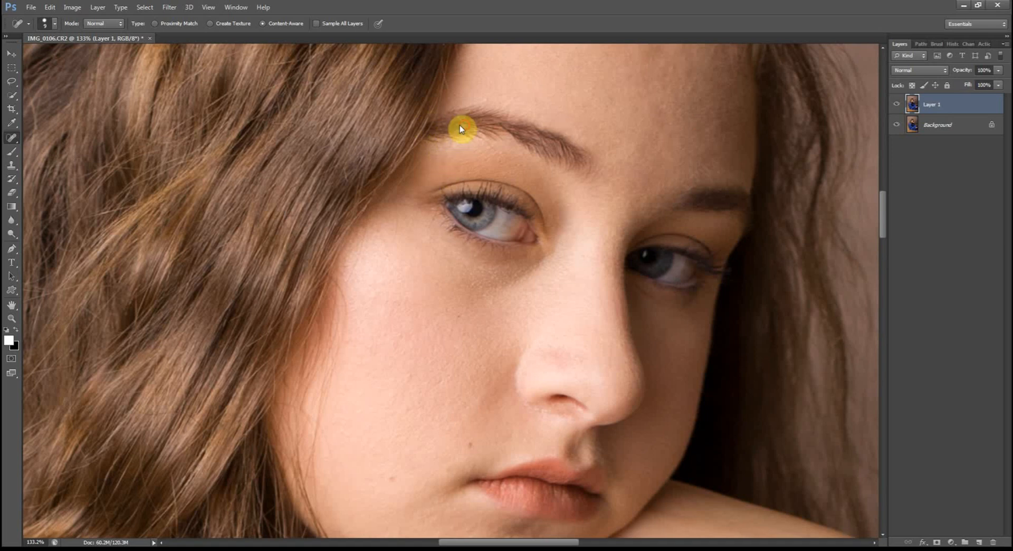
{"action": "scroll", "coordinate": [452, 183], "scroll_direction": "up", "scroll_amount": 3}
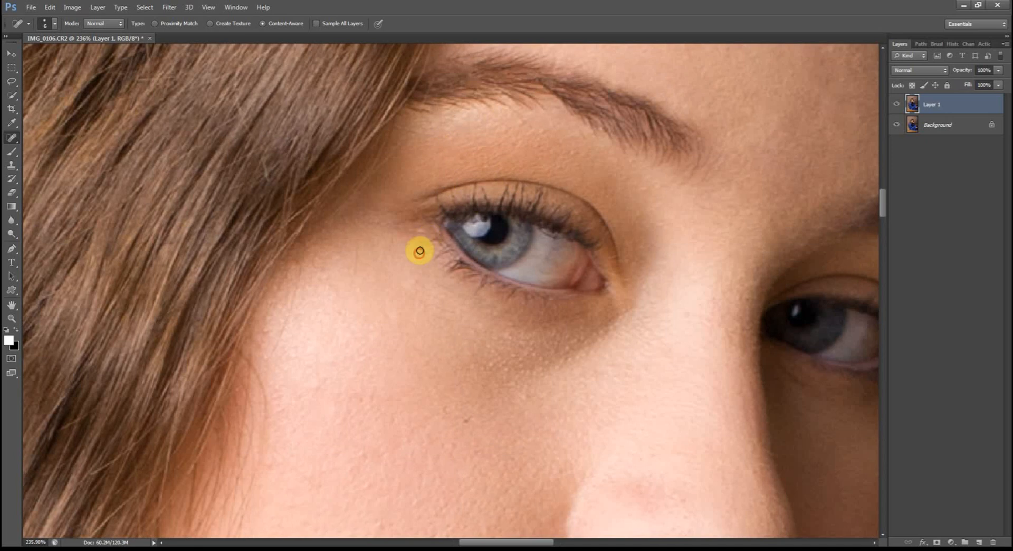
{"action": "left_click_drag", "start_coordinate": [789, 458], "coordinate": [515, 389]}
{"action": "left_click_drag", "start_coordinate": [608, 58], "coordinate": [773, 199]}
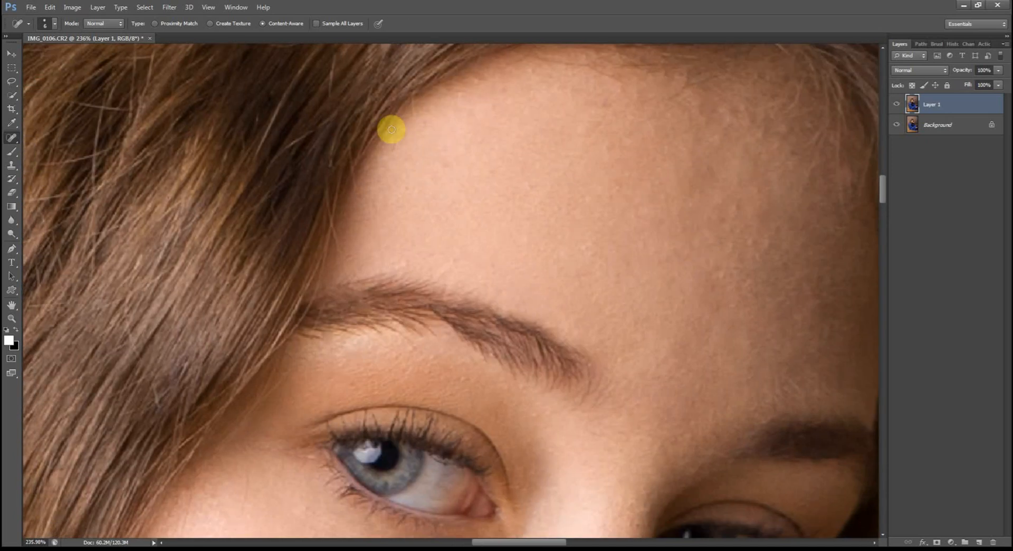
{"action": "left_click", "coordinate": [542, 58]}
{"action": "left_click_drag", "start_coordinate": [676, 122], "coordinate": [616, 190]}
{"action": "left_click_drag", "start_coordinate": [565, 151], "coordinate": [549, 145]}
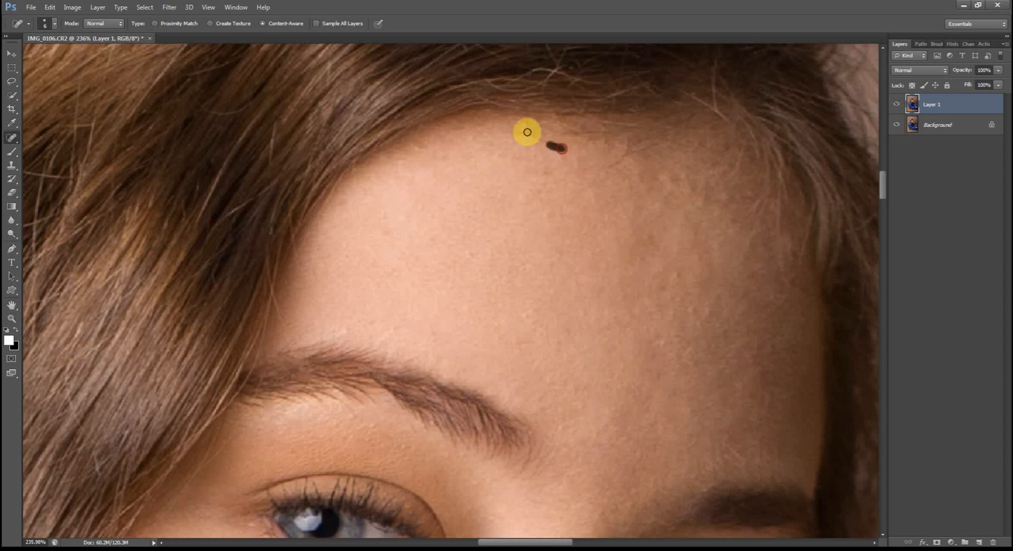
{"action": "left_click", "coordinate": [526, 132]}
{"action": "left_click", "coordinate": [581, 134]}
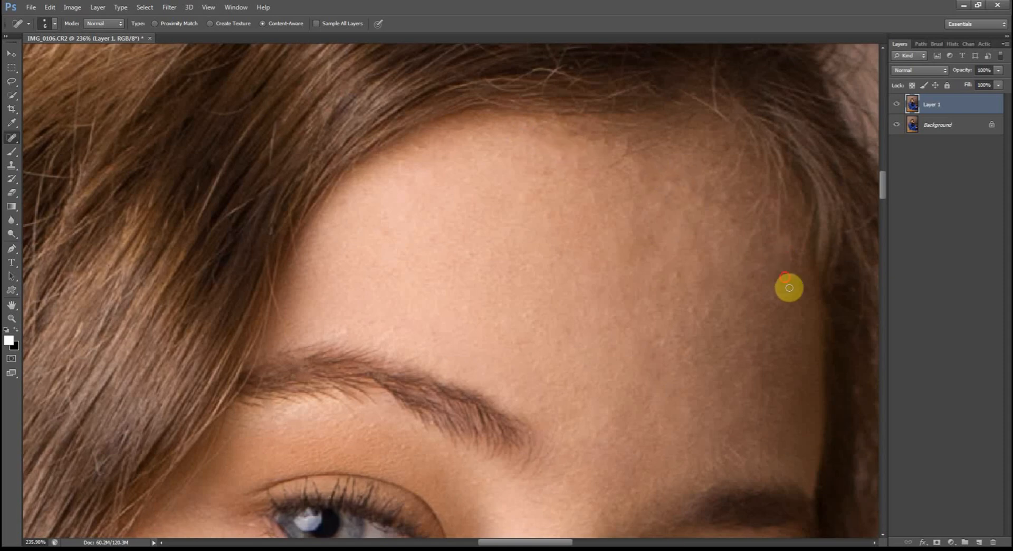
Remove the stray hairs at the side of the forehead and within the adjoining hair using the Spot Healing Brush
{"action": "left_click", "coordinate": [278, 307]}
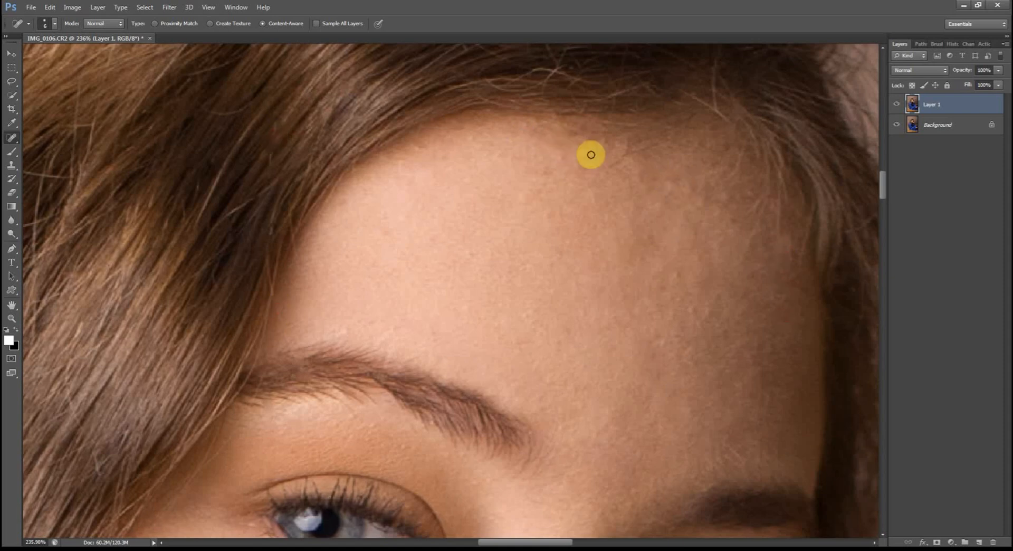
{"action": "left_click", "coordinate": [716, 111]}
{"action": "left_click_drag", "start_coordinate": [244, 206], "coordinate": [222, 219]}
{"action": "left_click", "coordinate": [272, 218]}
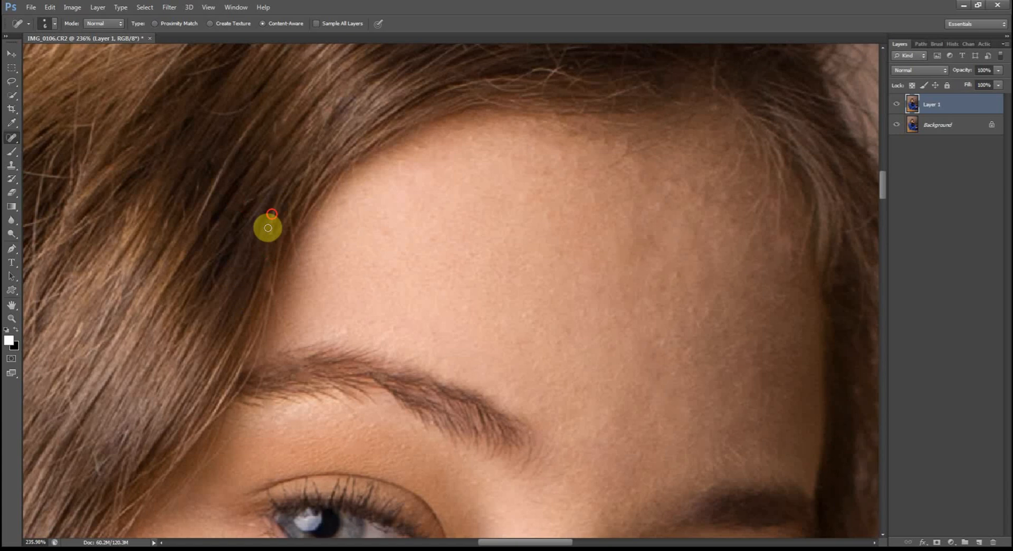
{"action": "left_click", "coordinate": [99, 468]}
{"action": "left_click", "coordinate": [67, 404]}
{"action": "left_click", "coordinate": [286, 344]}
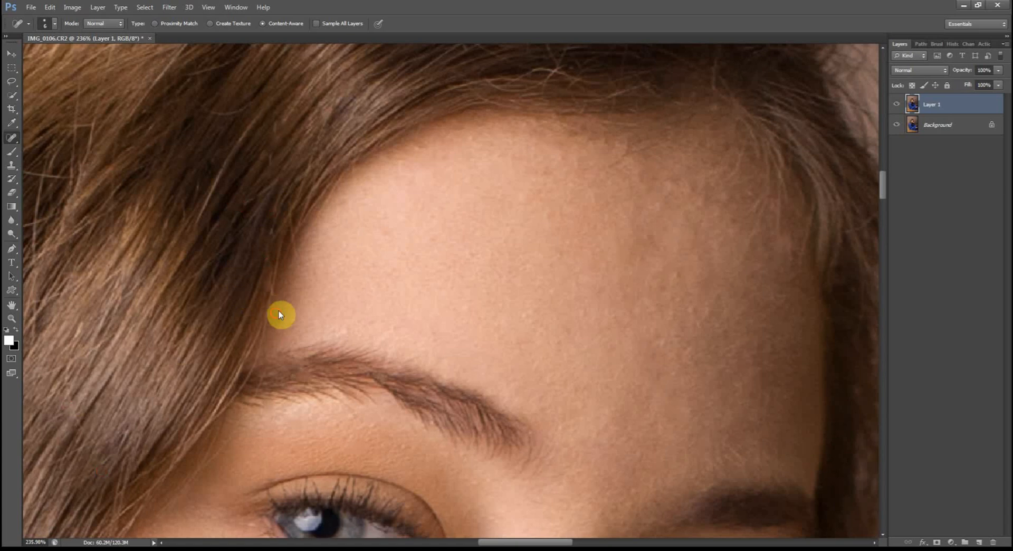
Heal the stray hairs and spots beside the lit eye, along the cheek edge and on the nose bridge
{"action": "mouse_move", "coordinate": [177, 433]}
{"action": "left_mouse_down"}
{"action": "mouse_move", "coordinate": [384, 142]}
{"action": "mouse_move", "coordinate": [335, 147]}
{"action": "mouse_move", "coordinate": [348, 172]}
{"action": "left_mouse_up"}
{"action": "left_click", "coordinate": [293, 304]}
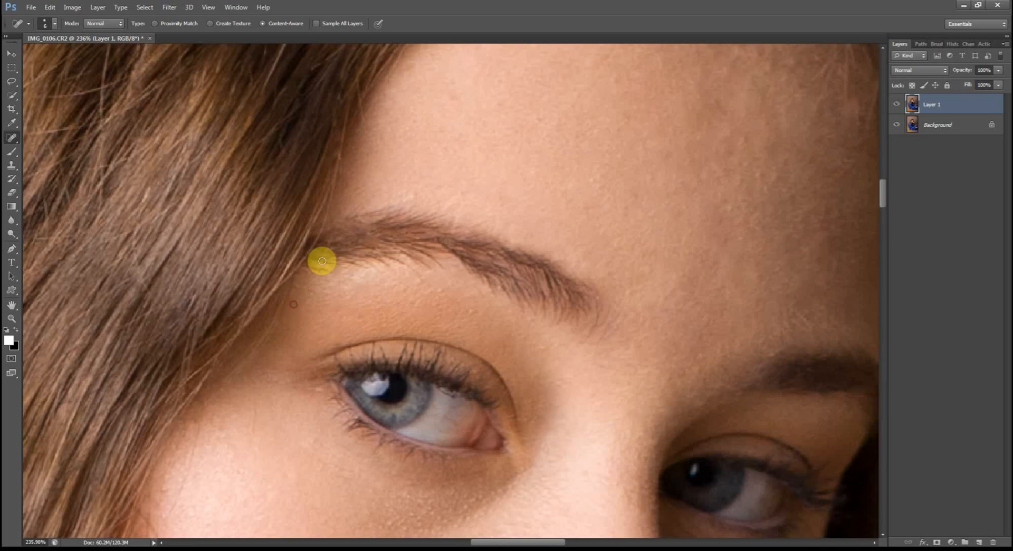
{"action": "left_click", "coordinate": [280, 445], "text": "alt"}
{"action": "key", "text": "Return"}
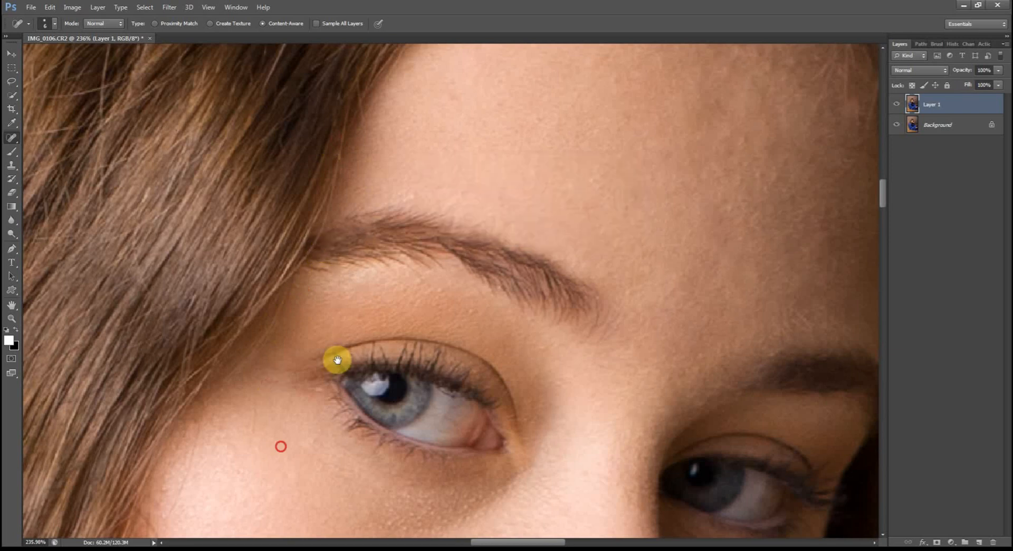
{"action": "left_click_drag", "start_coordinate": [336, 356], "coordinate": [329, 260]}
{"action": "left_click", "coordinate": [399, 251]}
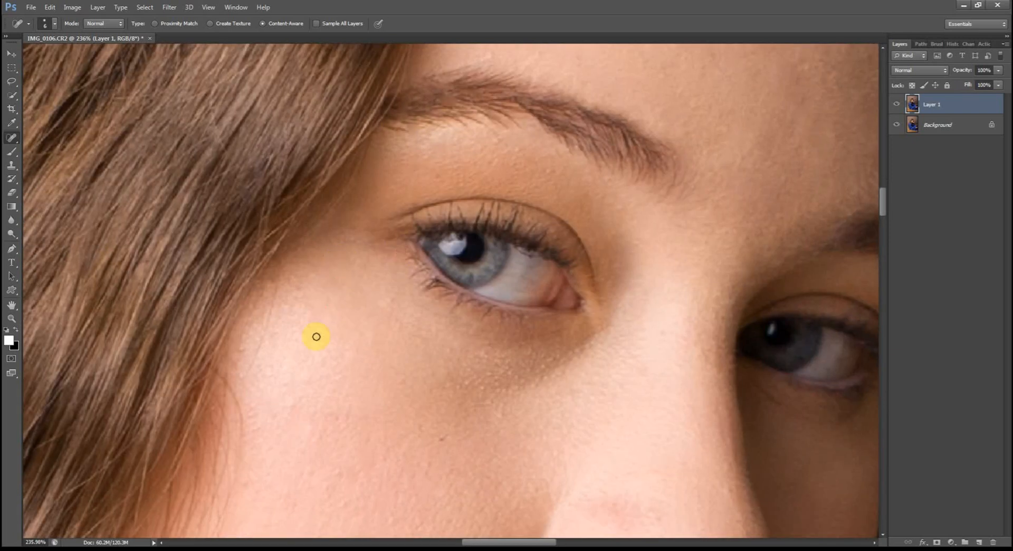
{"action": "scroll", "coordinate": [264, 333], "scroll_direction": "down", "scroll_amount": 6}
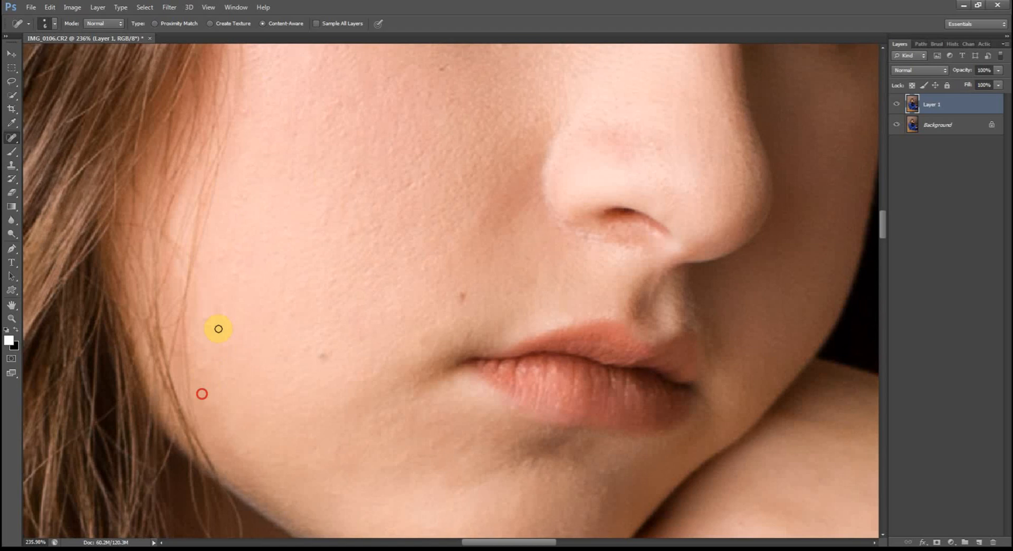
{"action": "scroll", "coordinate": [234, 221], "scroll_direction": "up", "scroll_amount": 5}
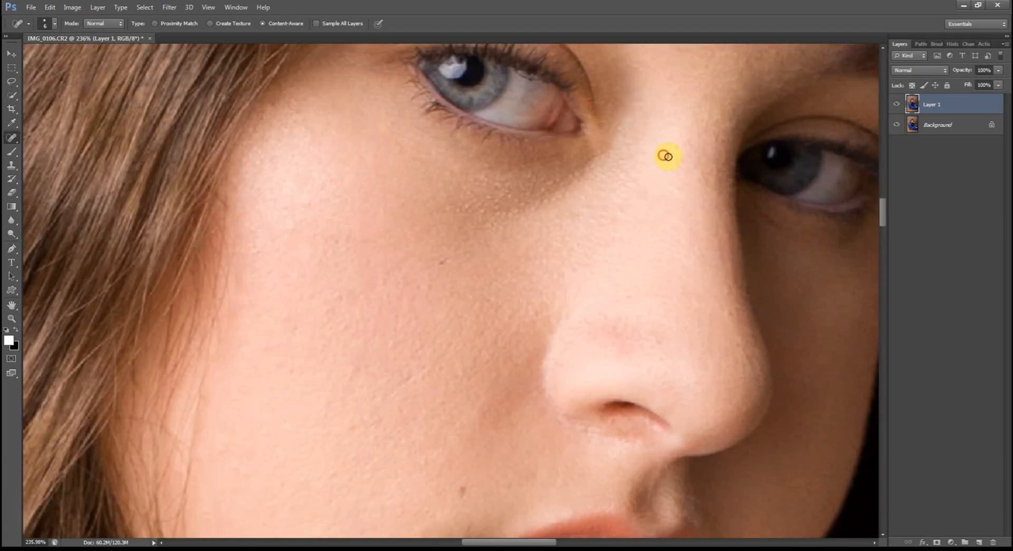
Switch to the Patch tool and replace the loose strand along the cheek edge with clean skin
{"action": "scroll", "coordinate": [200, 351], "scroll_direction": "down", "scroll_amount": 1}
{"action": "key", "text": "shift+j"}
{"action": "key", "text": "shift+j"}
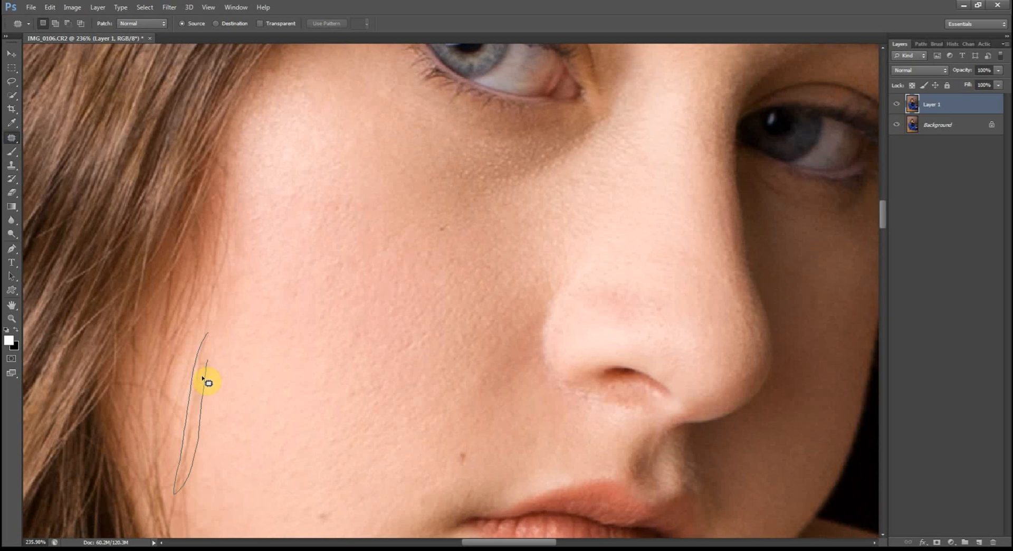
{"action": "mouse_move", "coordinate": [206, 381]}
{"action": "left_mouse_down"}
{"action": "mouse_move", "coordinate": [204, 309]}
{"action": "mouse_move", "coordinate": [264, 283]}
{"action": "mouse_move", "coordinate": [228, 192]}
{"action": "left_mouse_up"}
{"action": "left_click", "coordinate": [264, 193]}
Patch the stray hairs between the eyebrow's outer end and the temple with clean skin, clearing the selection after each patch
{"action": "scroll", "coordinate": [282, 132], "scroll_direction": "up", "scroll_amount": 1}
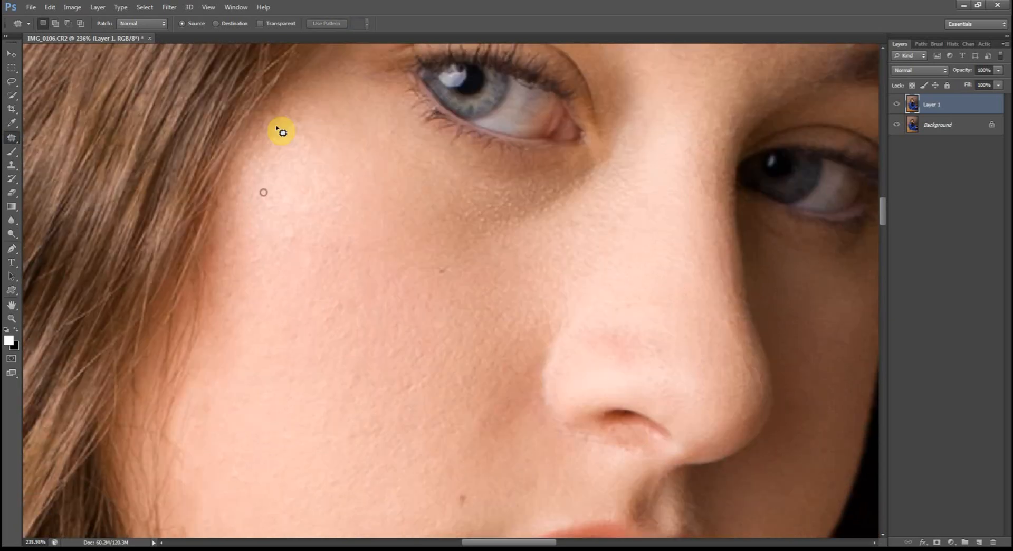
{"action": "scroll", "coordinate": [281, 132], "scroll_direction": "up", "scroll_amount": 3}
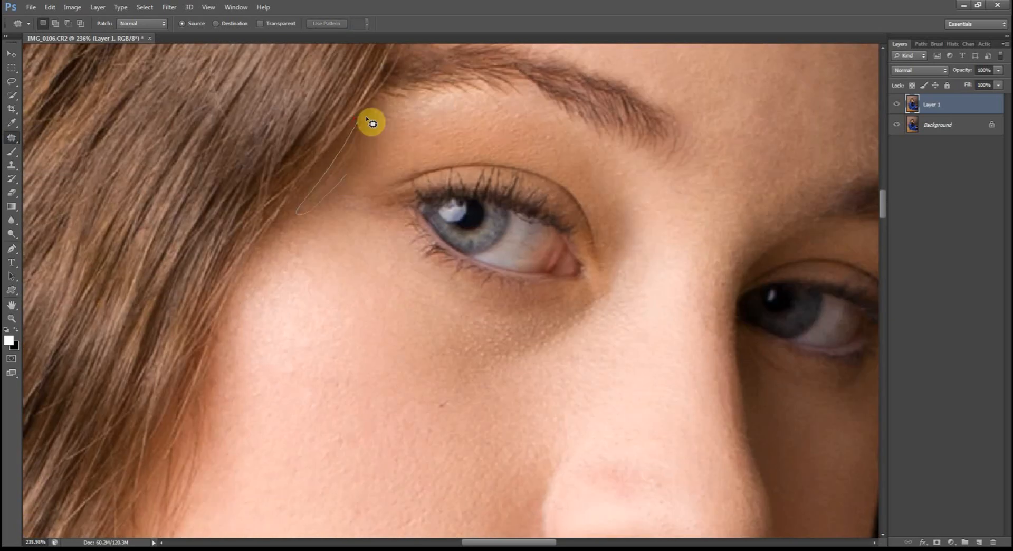
{"action": "mouse_move", "coordinate": [372, 118]}
{"action": "left_mouse_down"}
{"action": "mouse_move", "coordinate": [361, 157]}
{"action": "mouse_move", "coordinate": [396, 142]}
{"action": "mouse_move", "coordinate": [370, 118]}
{"action": "left_mouse_up"}
{"action": "key", "text": "ctrl+d"}
{"action": "left_click_drag", "start_coordinate": [372, 117], "coordinate": [394, 122]}
{"action": "key", "text": "ctrl+d"}
Patch the stray hairs where the hair meets the middle of the cheek
{"action": "scroll", "coordinate": [390, 126], "scroll_direction": "down", "scroll_amount": 5}
{"action": "left_click_drag", "start_coordinate": [235, 256], "coordinate": [387, 267]}
{"action": "mouse_move", "coordinate": [357, 200]}
{"action": "left_mouse_down"}
{"action": "mouse_move", "coordinate": [367, 245]}
{"action": "mouse_move", "coordinate": [346, 333]}
{"action": "mouse_move", "coordinate": [364, 243]}
{"action": "left_mouse_up"}
{"action": "left_click", "coordinate": [384, 346]}
{"action": "scroll", "coordinate": [386, 346], "scroll_direction": "down", "scroll_amount": 3}
{"action": "left_click_drag", "start_coordinate": [358, 264], "coordinate": [372, 261]}
Patch the loose strands crossing the lower cheek near the jaw with several small skin selections
{"action": "left_click_drag", "start_coordinate": [344, 459], "coordinate": [334, 369]}
{"action": "left_click_drag", "start_coordinate": [342, 391], "coordinate": [394, 366]}
{"action": "mouse_move", "coordinate": [324, 425]}
{"action": "left_mouse_down"}
{"action": "mouse_move", "coordinate": [332, 375]}
{"action": "mouse_move", "coordinate": [325, 422]}
{"action": "left_mouse_up"}
{"action": "mouse_move", "coordinate": [328, 400]}
{"action": "left_mouse_down"}
{"action": "mouse_move", "coordinate": [389, 382]}
{"action": "mouse_move", "coordinate": [325, 400]}
{"action": "left_mouse_up"}
{"action": "mouse_move", "coordinate": [326, 417]}
{"action": "left_mouse_down"}
{"action": "mouse_move", "coordinate": [348, 469]}
{"action": "mouse_move", "coordinate": [344, 449]}
{"action": "left_mouse_up"}
{"action": "left_click_drag", "start_coordinate": [346, 459], "coordinate": [362, 441]}
{"action": "mouse_move", "coordinate": [323, 403]}
{"action": "left_mouse_down"}
{"action": "mouse_move", "coordinate": [328, 422]}
{"action": "mouse_move", "coordinate": [340, 392]}
{"action": "left_mouse_up"}
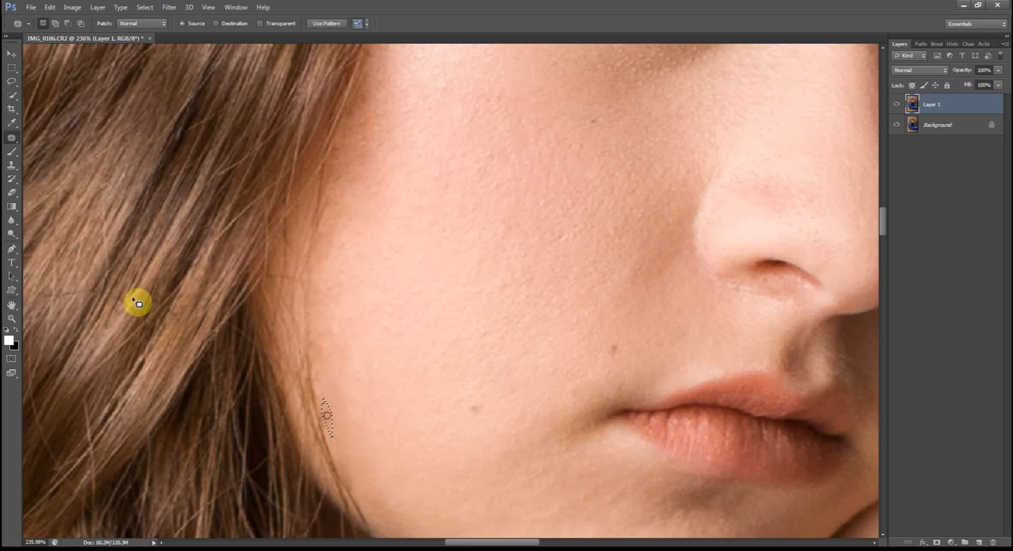
Patch the remaining stray hairs along the upper edge of the cheek beside the hair
{"action": "scroll", "coordinate": [136, 302], "scroll_direction": "down", "scroll_amount": 2}
{"action": "mouse_move", "coordinate": [331, 117]}
{"action": "left_mouse_down"}
{"action": "mouse_move", "coordinate": [327, 178]}
{"action": "mouse_move", "coordinate": [337, 119]}
{"action": "left_mouse_up"}
{"action": "left_click_drag", "start_coordinate": [331, 129], "coordinate": [374, 145]}
{"action": "scroll", "coordinate": [351, 200], "scroll_direction": "up", "scroll_amount": 4}
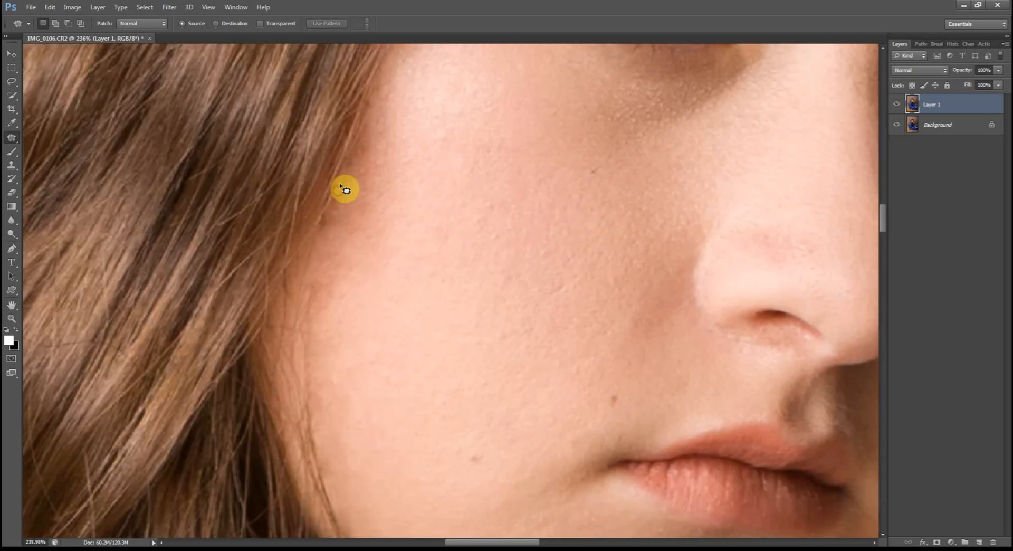
Patch the fine hairs where the hairline meets the middle of the cheek with clean skin
{"action": "left_click", "coordinate": [328, 211]}
{"action": "left_click_drag", "start_coordinate": [341, 265], "coordinate": [342, 264]}
{"action": "left_click", "coordinate": [336, 213]}
{"action": "scroll", "coordinate": [316, 219], "scroll_direction": "down", "scroll_amount": 4}
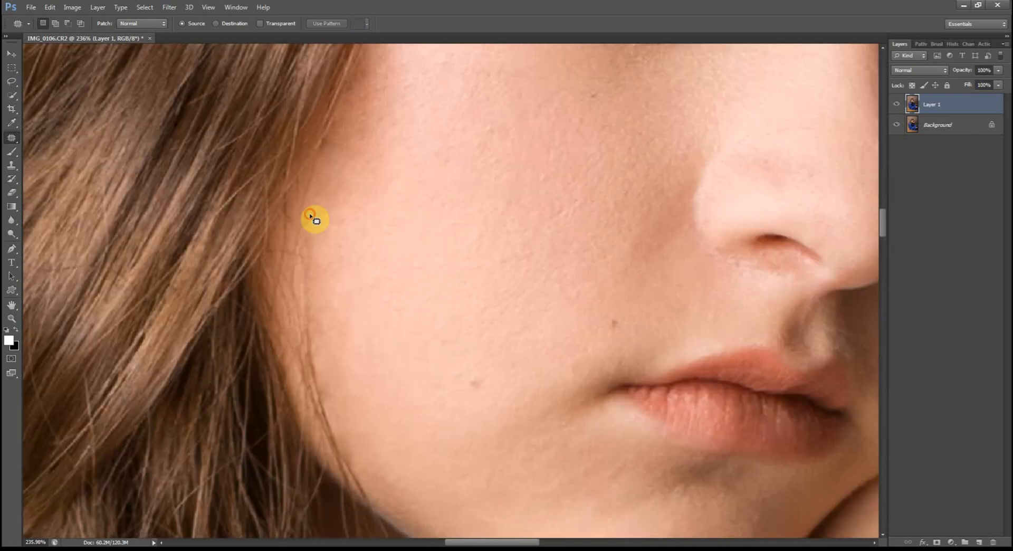
Patch the long loose strands running down the outer cheek towards the jaw, sampling clean cheek skin
{"action": "left_click_drag", "start_coordinate": [301, 232], "coordinate": [306, 238]}
{"action": "left_click_drag", "start_coordinate": [317, 247], "coordinate": [335, 225]}
{"action": "mouse_move", "coordinate": [307, 322]}
{"action": "left_mouse_down"}
{"action": "mouse_move", "coordinate": [326, 405]}
{"action": "mouse_move", "coordinate": [312, 337]}
{"action": "mouse_move", "coordinate": [341, 368]}
{"action": "mouse_move", "coordinate": [346, 346]}
{"action": "left_mouse_up"}
{"action": "left_click", "coordinate": [357, 389]}
{"action": "left_click", "coordinate": [384, 328]}
Patch the remaining strands on the outer cheek close to the hair, clearing the selection when done
{"action": "scroll", "coordinate": [338, 281], "scroll_direction": "down", "scroll_amount": 1}
{"action": "left_click_drag", "start_coordinate": [288, 220], "coordinate": [290, 220]}
{"action": "left_click_drag", "start_coordinate": [302, 264], "coordinate": [338, 225]}
{"action": "left_click", "coordinate": [323, 141]}
{"action": "left_click_drag", "start_coordinate": [321, 156], "coordinate": [319, 153]}
{"action": "left_click", "coordinate": [359, 206]}
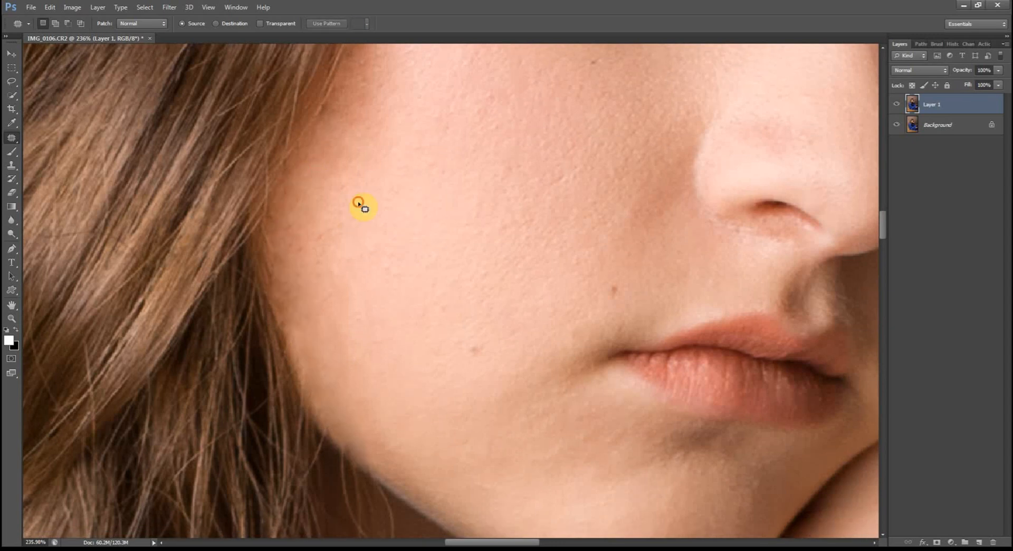
Patch the leftover hair traces on the lower cheek and along the jaw edge beside the hair
{"action": "scroll", "coordinate": [360, 206], "scroll_direction": "down", "scroll_amount": 2}
{"action": "left_click_drag", "start_coordinate": [353, 193], "coordinate": [355, 195]}
{"action": "left_click", "coordinate": [448, 225]}
{"action": "mouse_move", "coordinate": [296, 261]}
{"action": "left_mouse_down"}
{"action": "mouse_move", "coordinate": [310, 315]}
{"action": "mouse_move", "coordinate": [330, 296]}
{"action": "left_mouse_up"}
{"action": "left_click", "coordinate": [385, 384]}
{"action": "scroll", "coordinate": [407, 280], "scroll_direction": "down", "scroll_amount": 2}
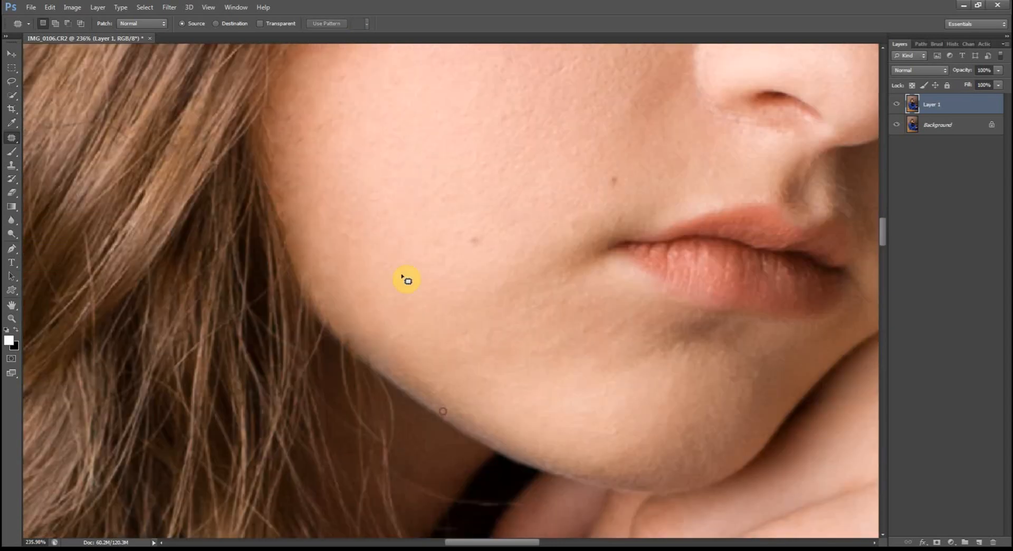
Patch the stray hairs on the upper forehead just below the hairline and at its shaded corner
{"action": "scroll", "coordinate": [409, 277], "scroll_direction": "down", "scroll_amount": 10}
{"action": "scroll", "coordinate": [462, 153], "scroll_direction": "up", "scroll_amount": 8}
{"action": "left_click_drag", "start_coordinate": [422, 177], "coordinate": [405, 192]}
{"action": "left_click_drag", "start_coordinate": [416, 191], "coordinate": [377, 195]}
{"action": "left_click", "coordinate": [402, 225]}
{"action": "left_click_drag", "start_coordinate": [519, 220], "coordinate": [498, 185]}
{"action": "left_click_drag", "start_coordinate": [502, 182], "coordinate": [466, 189]}
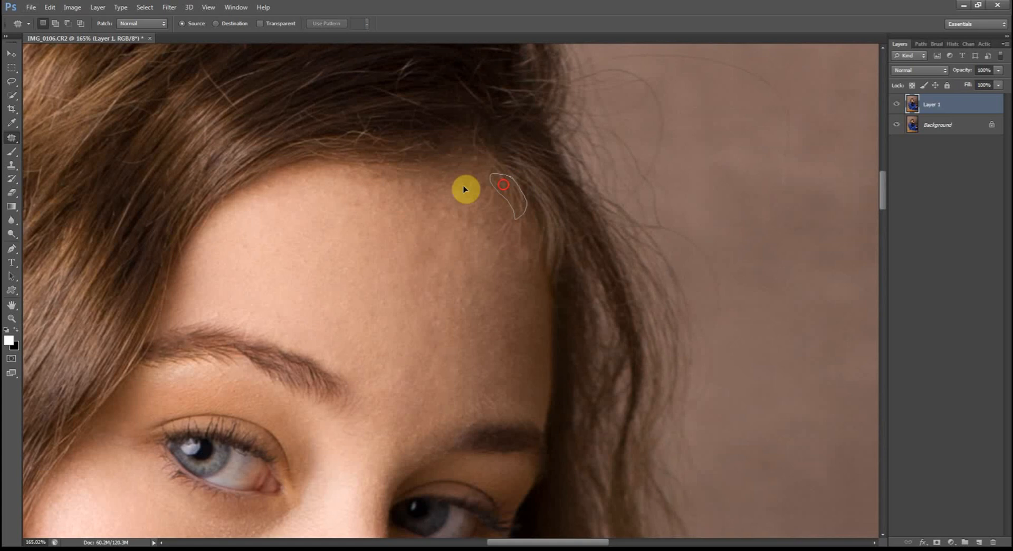
{"action": "left_click", "coordinate": [575, 262]}
Patch the fine hairs at the shaded corner of the forehead with neighbouring forehead skin
{"action": "left_click_drag", "start_coordinate": [493, 220], "coordinate": [471, 196]}
{"action": "left_click_drag", "start_coordinate": [480, 197], "coordinate": [455, 199]}
{"action": "left_click", "coordinate": [527, 216]}
{"action": "mouse_move", "coordinate": [527, 211]}
{"action": "left_mouse_down"}
{"action": "mouse_move", "coordinate": [515, 284]}
{"action": "mouse_move", "coordinate": [516, 212]}
{"action": "mouse_move", "coordinate": [482, 200]}
{"action": "mouse_move", "coordinate": [523, 196]}
{"action": "mouse_move", "coordinate": [515, 224]}
{"action": "left_mouse_up"}
{"action": "left_click", "coordinate": [518, 215]}
{"action": "mouse_move", "coordinate": [491, 202]}
{"action": "left_mouse_down"}
{"action": "mouse_move", "coordinate": [499, 206]}
{"action": "mouse_move", "coordinate": [456, 212]}
{"action": "mouse_move", "coordinate": [462, 185]}
{"action": "left_mouse_up"}
{"action": "left_click", "coordinate": [459, 211]}
Patch the last wispy hairs along the shaded side of the forehead beside the hairline
{"action": "mouse_move", "coordinate": [471, 180]}
{"action": "left_mouse_down"}
{"action": "mouse_move", "coordinate": [495, 168]}
{"action": "mouse_move", "coordinate": [491, 206]}
{"action": "left_mouse_up"}
{"action": "left_click", "coordinate": [500, 228]}
{"action": "left_click_drag", "start_coordinate": [530, 241], "coordinate": [517, 250]}
{"action": "left_click", "coordinate": [495, 167]}
{"action": "scroll", "coordinate": [543, 229], "scroll_direction": "down", "scroll_amount": 1}
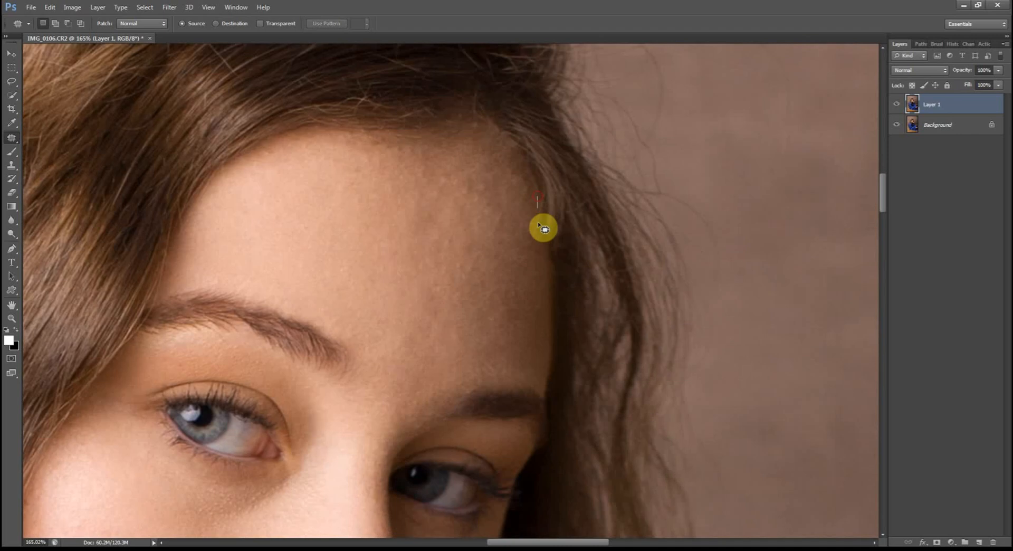
Patch the loose hair crossing the shadowed area beneath the chin near the fingers
{"action": "scroll", "coordinate": [426, 299], "scroll_direction": "down", "scroll_amount": 10}
{"action": "left_click_drag", "start_coordinate": [425, 299], "coordinate": [622, 185]}
{"action": "scroll", "coordinate": [502, 330], "scroll_direction": "up", "scroll_amount": 7}
{"action": "mouse_move", "coordinate": [486, 318]}
{"action": "left_mouse_down"}
{"action": "mouse_move", "coordinate": [476, 332]}
{"action": "mouse_move", "coordinate": [485, 318]}
{"action": "left_mouse_up"}
{"action": "mouse_move", "coordinate": [471, 319]}
{"action": "left_mouse_down"}
{"action": "mouse_move", "coordinate": [398, 326]}
{"action": "mouse_move", "coordinate": [391, 304]}
{"action": "mouse_move", "coordinate": [490, 322]}
{"action": "mouse_move", "coordinate": [420, 404]}
{"action": "mouse_move", "coordinate": [411, 333]}
{"action": "left_mouse_up"}
{"action": "left_click_drag", "start_coordinate": [414, 357], "coordinate": [461, 298]}
{"action": "left_click", "coordinate": [486, 344]}
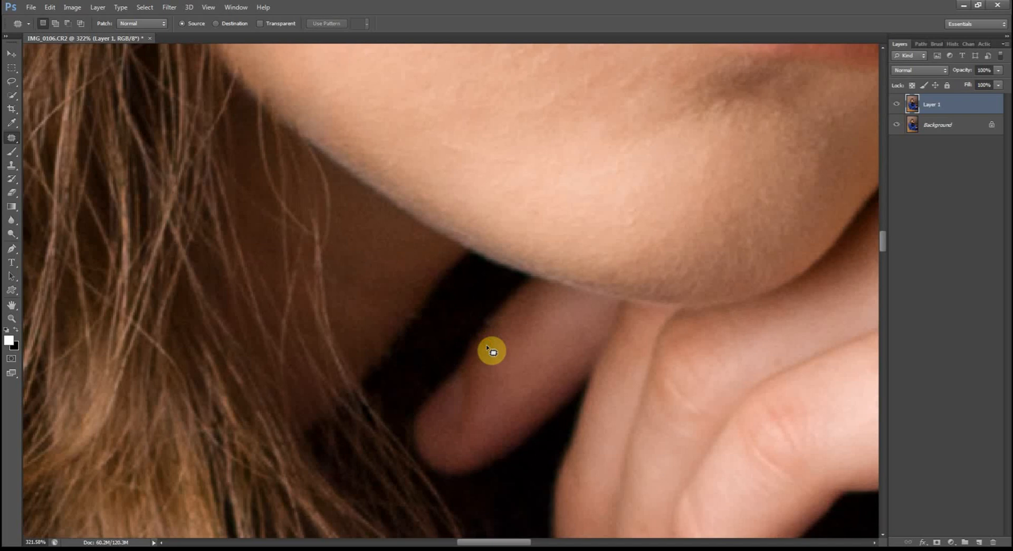
Patch the loose strands hanging across the shadowed neck below the jaw with clean neck skin
{"action": "scroll", "coordinate": [487, 345], "scroll_direction": "up", "scroll_amount": 2}
{"action": "mouse_move", "coordinate": [316, 267]}
{"action": "left_mouse_down"}
{"action": "mouse_move", "coordinate": [316, 300]}
{"action": "mouse_move", "coordinate": [320, 275]}
{"action": "mouse_move", "coordinate": [358, 341]}
{"action": "left_mouse_up"}
{"action": "left_click", "coordinate": [431, 403]}
{"action": "mouse_move", "coordinate": [337, 407]}
{"action": "left_mouse_down"}
{"action": "mouse_move", "coordinate": [331, 333]}
{"action": "mouse_move", "coordinate": [337, 405]}
{"action": "left_mouse_up"}
{"action": "left_click", "coordinate": [370, 381]}
{"action": "mouse_move", "coordinate": [323, 381]}
{"action": "left_mouse_down"}
{"action": "mouse_move", "coordinate": [370, 381]}
{"action": "mouse_move", "coordinate": [307, 383]}
{"action": "left_mouse_up"}
{"action": "left_click_drag", "start_coordinate": [333, 422], "coordinate": [365, 384]}
{"action": "left_click", "coordinate": [365, 384]}
Patch the strands on the neck and directly under the jawline where the hair begins
{"action": "mouse_move", "coordinate": [250, 226]}
{"action": "left_mouse_down"}
{"action": "mouse_move", "coordinate": [307, 278]}
{"action": "mouse_move", "coordinate": [254, 224]}
{"action": "left_mouse_up"}
{"action": "left_click_drag", "start_coordinate": [286, 286], "coordinate": [363, 369]}
{"action": "left_click", "coordinate": [363, 369]}
{"action": "mouse_move", "coordinate": [253, 215]}
{"action": "left_mouse_down"}
{"action": "mouse_move", "coordinate": [264, 235]}
{"action": "mouse_move", "coordinate": [255, 216]}
{"action": "left_mouse_up"}
{"action": "mouse_move", "coordinate": [259, 224]}
{"action": "left_mouse_down"}
{"action": "mouse_move", "coordinate": [242, 225]}
{"action": "mouse_move", "coordinate": [257, 199]}
{"action": "left_mouse_up"}
{"action": "mouse_move", "coordinate": [267, 215]}
{"action": "left_mouse_down"}
{"action": "mouse_move", "coordinate": [299, 224]}
{"action": "mouse_move", "coordinate": [297, 241]}
{"action": "left_mouse_up"}
{"action": "left_click_drag", "start_coordinate": [298, 241], "coordinate": [328, 226]}
Patch the small hairs overlapping the jaw's edge and the shadow just beneath it
{"action": "left_click_drag", "start_coordinate": [233, 178], "coordinate": [240, 189]}
{"action": "left_click_drag", "start_coordinate": [240, 190], "coordinate": [277, 170]}
{"action": "mouse_move", "coordinate": [204, 125]}
{"action": "left_mouse_down"}
{"action": "mouse_move", "coordinate": [240, 167]}
{"action": "mouse_move", "coordinate": [206, 128]}
{"action": "left_mouse_up"}
{"action": "left_click_drag", "start_coordinate": [224, 147], "coordinate": [319, 152]}
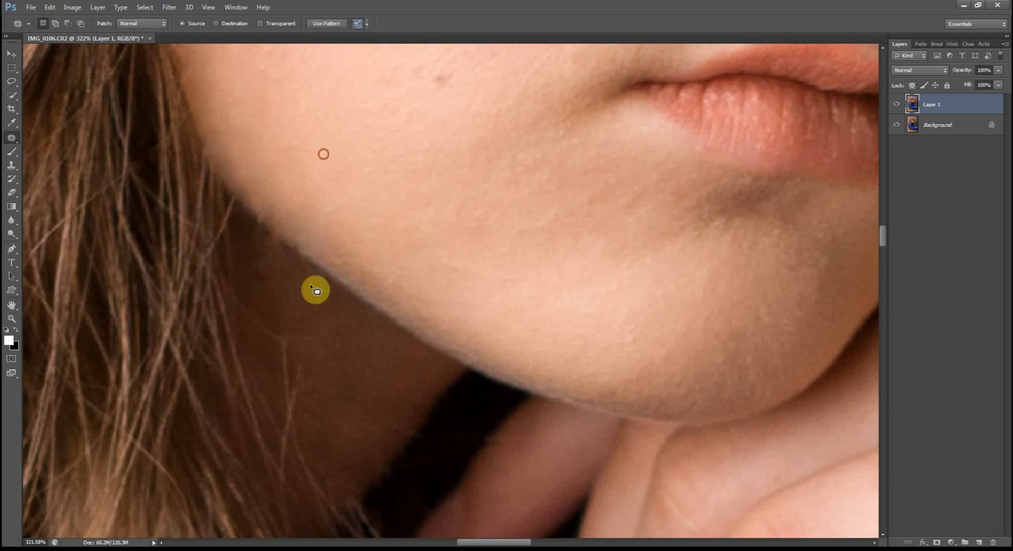
{"action": "mouse_move", "coordinate": [226, 227]}
{"action": "left_mouse_down"}
{"action": "mouse_move", "coordinate": [233, 201]}
{"action": "mouse_move", "coordinate": [225, 227]}
{"action": "left_mouse_up"}
{"action": "mouse_move", "coordinate": [222, 219]}
{"action": "left_mouse_down"}
{"action": "mouse_move", "coordinate": [219, 246]}
{"action": "mouse_move", "coordinate": [250, 272]}
{"action": "left_mouse_up"}
{"action": "left_click", "coordinate": [249, 272]}
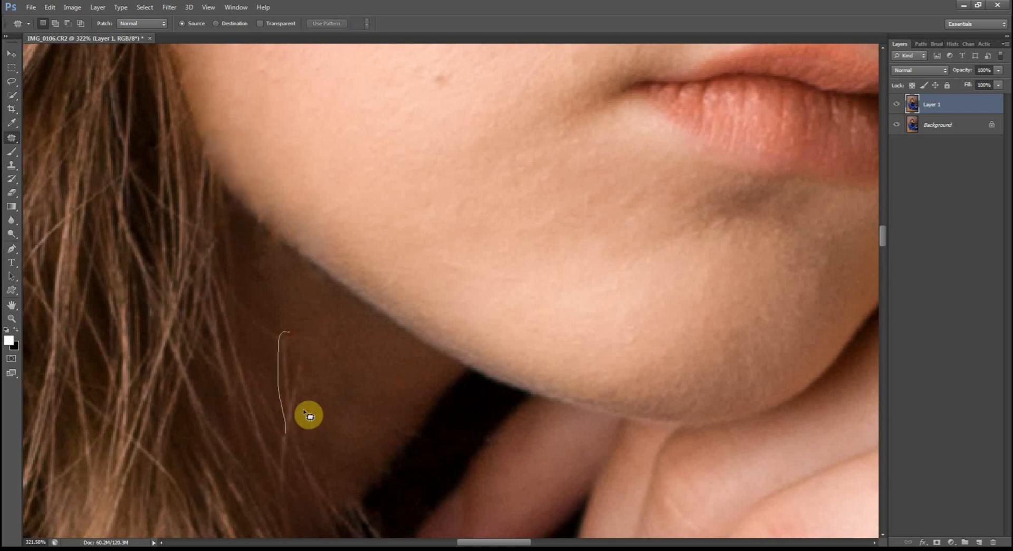
Patch the remaining thin strands lower on the shadowed neck and clear the selection
{"action": "left_click_drag", "start_coordinate": [298, 369], "coordinate": [337, 366]}
{"action": "left_click_drag", "start_coordinate": [306, 439], "coordinate": [341, 530]}
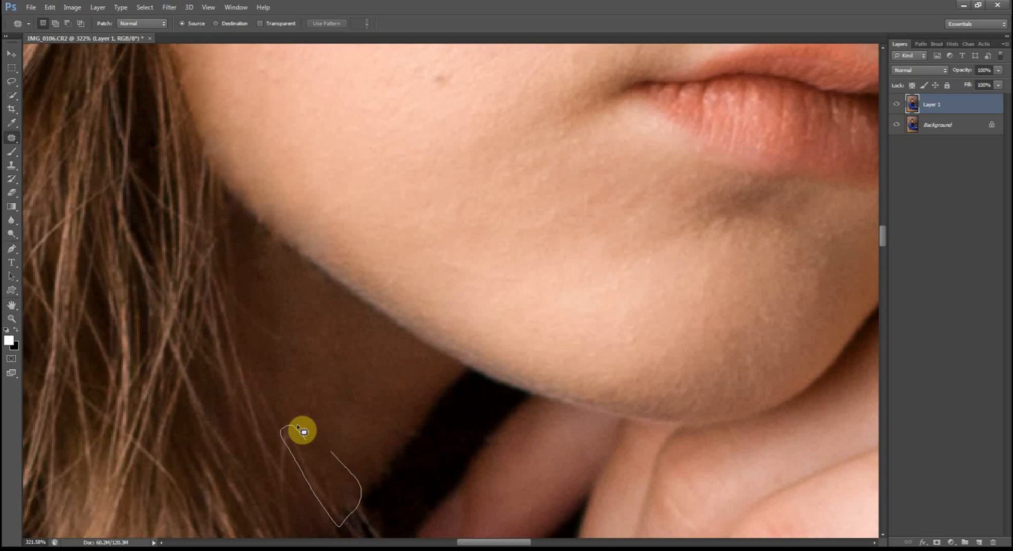
{"action": "left_click_drag", "start_coordinate": [297, 426], "coordinate": [305, 437]}
{"action": "left_click_drag", "start_coordinate": [349, 494], "coordinate": [374, 417]}
{"action": "key", "text": "ctrl+d"}
Rename the retouched layer as blemishes and duplicate it as a layer named Stray hair
{"action": "scroll", "coordinate": [475, 311], "scroll_direction": "down", "scroll_amount": 8}
{"action": "scroll", "coordinate": [554, 66], "scroll_direction": "up", "scroll_amount": 2}
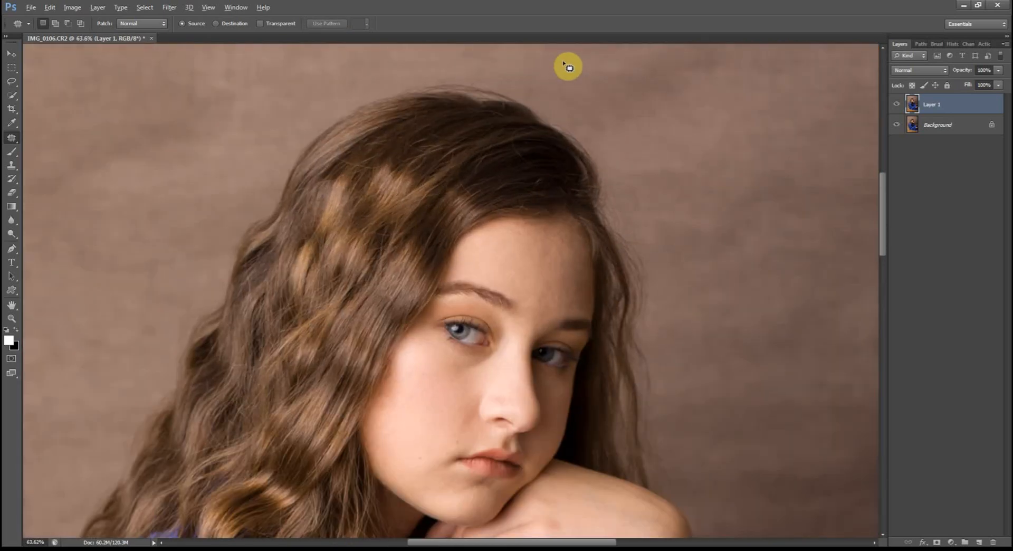
{"action": "scroll", "coordinate": [568, 66], "scroll_direction": "up", "scroll_amount": 1}
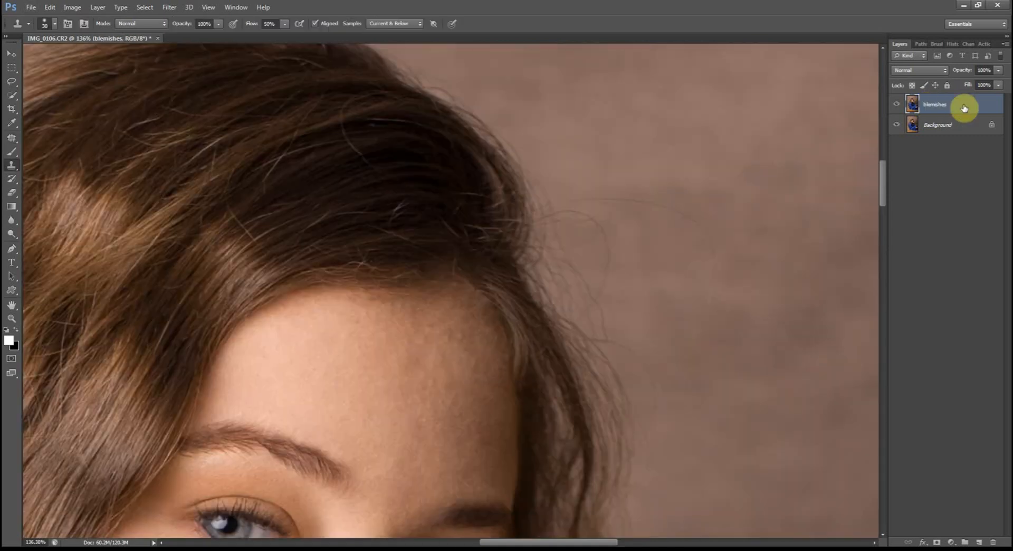
{"action": "key", "text": "ctrl+j"}
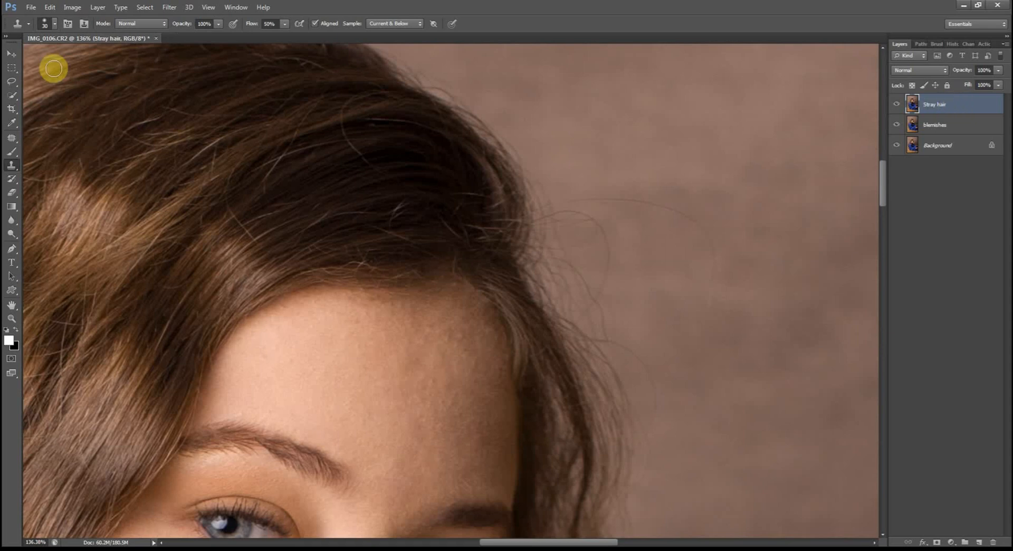
Remove the long flyaway hairs on the backdrop beside the head using the Spot Healing Brush at size 15
{"action": "left_click", "coordinate": [14, 165]}
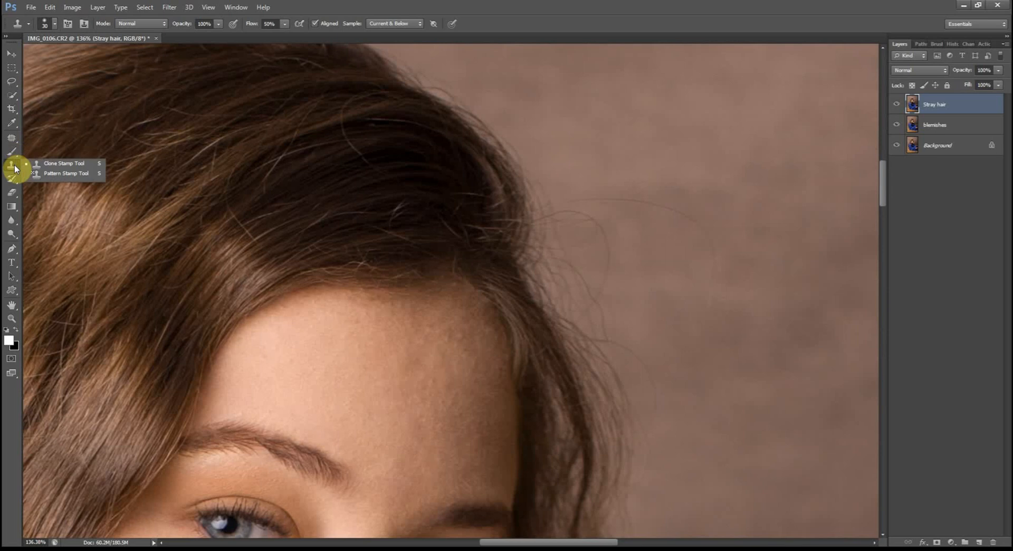
{"action": "left_click_drag", "start_coordinate": [12, 143], "coordinate": [57, 141]}
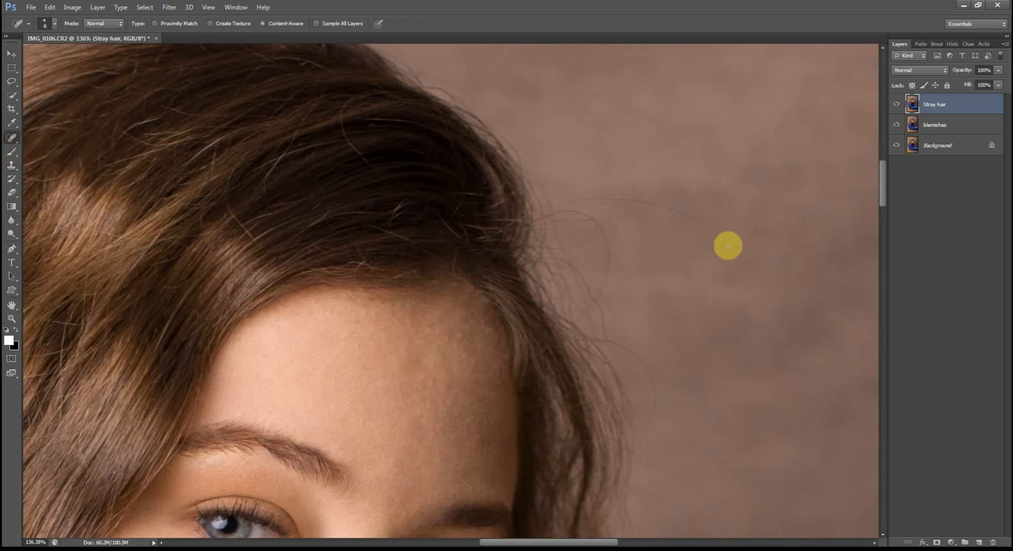
{"action": "left_click_drag", "start_coordinate": [715, 265], "coordinate": [713, 305]}
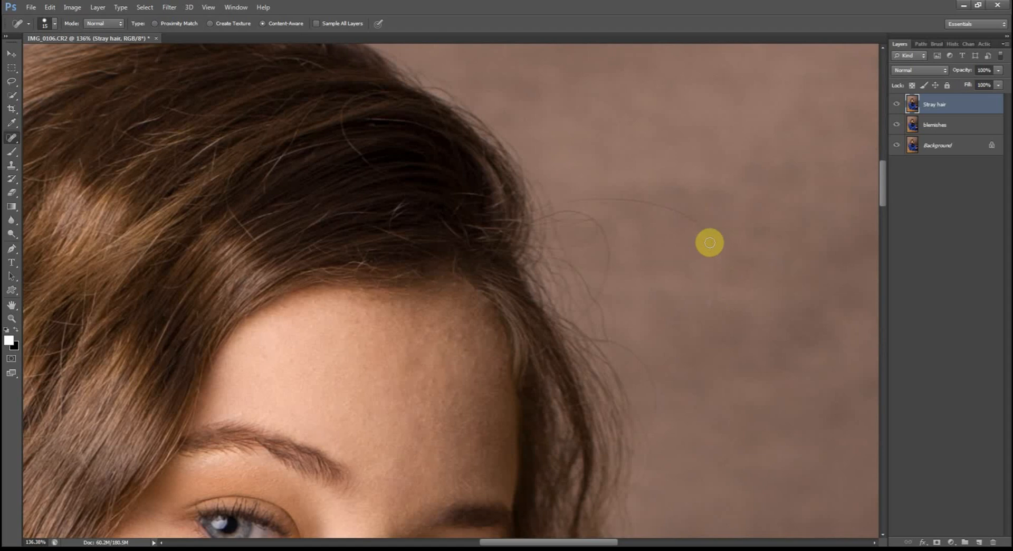
{"action": "mouse_move", "coordinate": [710, 241]}
{"action": "left_mouse_down"}
{"action": "mouse_move", "coordinate": [683, 214]}
{"action": "mouse_move", "coordinate": [563, 200]}
{"action": "left_mouse_up"}
{"action": "left_click", "coordinate": [712, 249]}
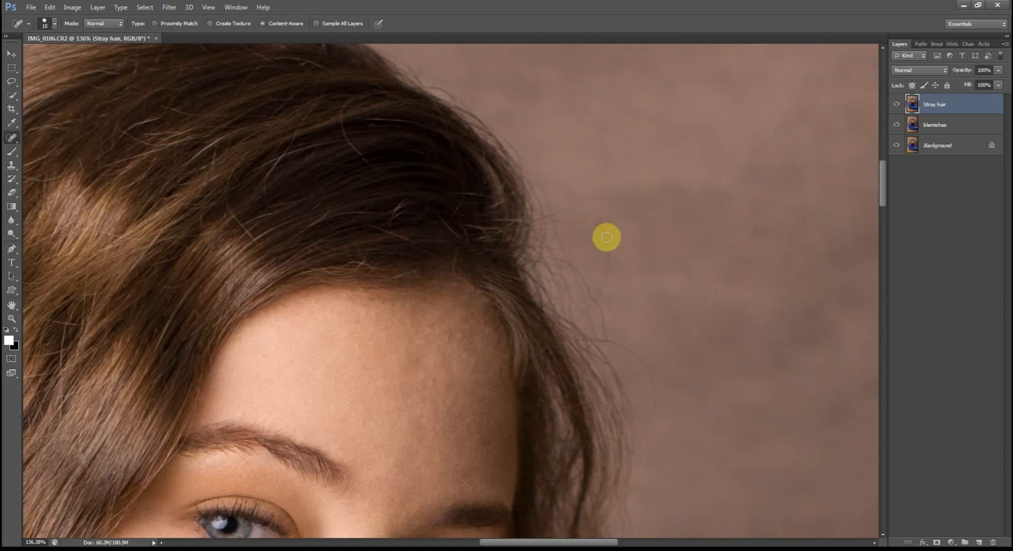
{"action": "left_click_drag", "start_coordinate": [604, 232], "coordinate": [599, 292]}
{"action": "left_click_drag", "start_coordinate": [605, 252], "coordinate": [611, 271]}
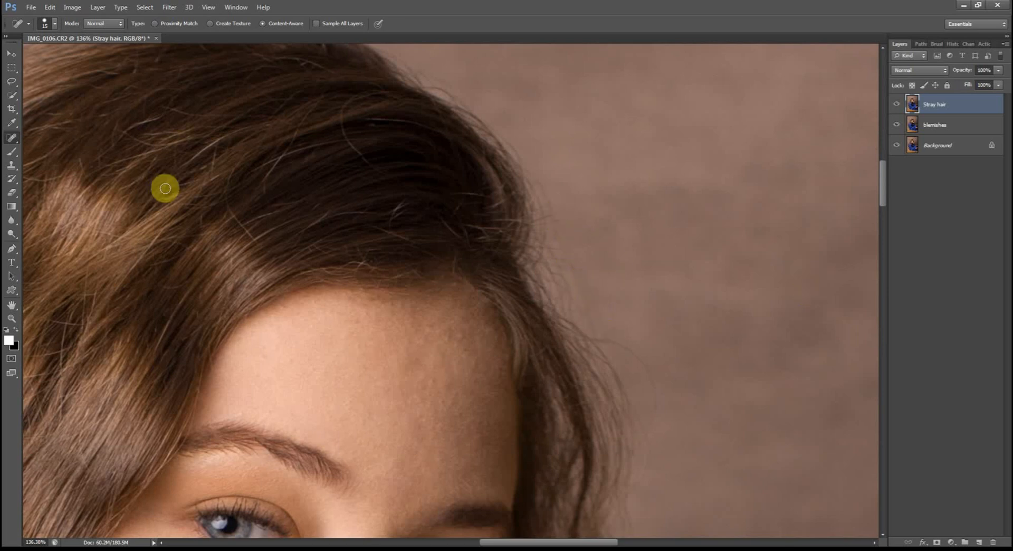
Patch the faint flyaway hairs on the backdrop beside the forehead and temple with the Patch tool
{"action": "left_click_drag", "start_coordinate": [9, 141], "coordinate": [52, 158]}
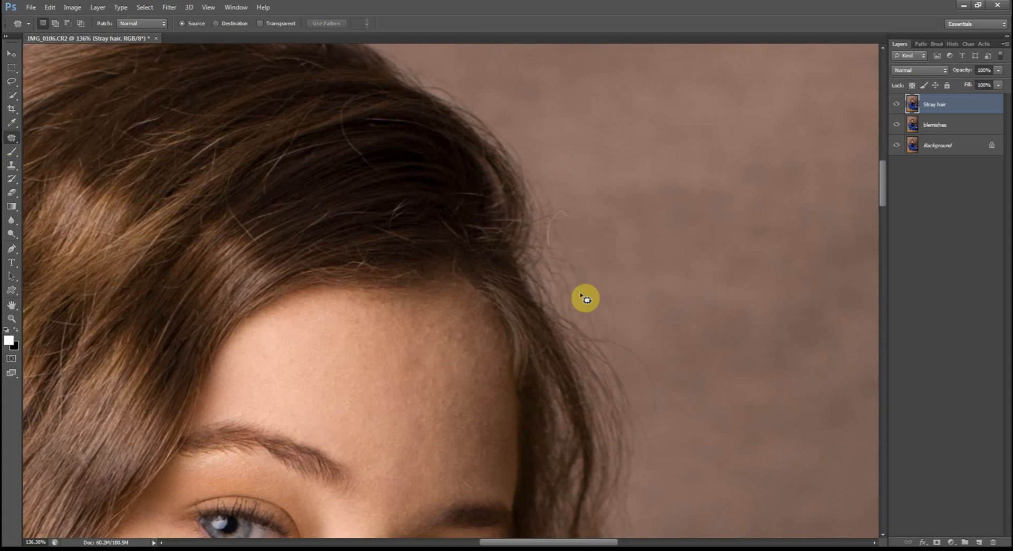
{"action": "left_click_drag", "start_coordinate": [626, 279], "coordinate": [600, 266]}
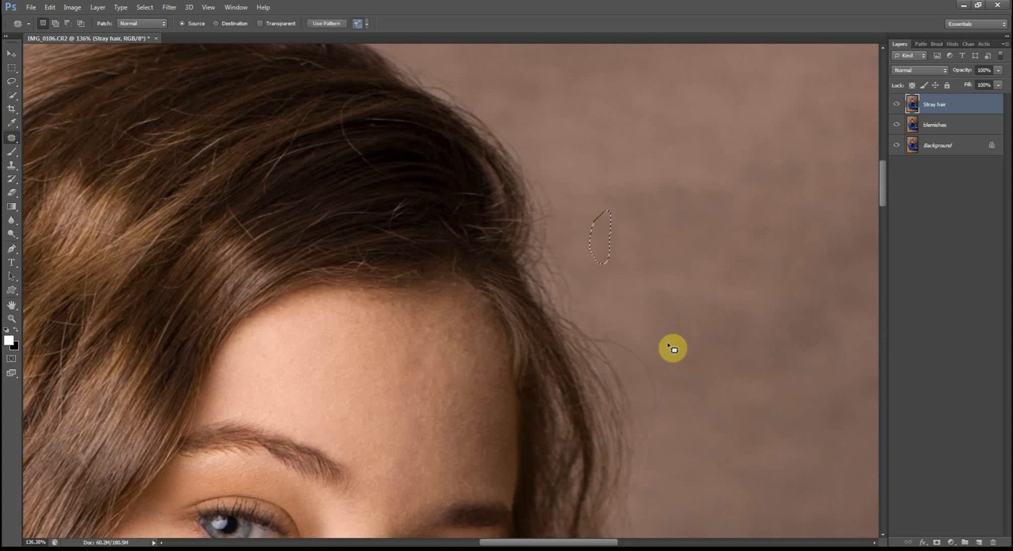
{"action": "mouse_move", "coordinate": [593, 323]}
{"action": "left_mouse_down"}
{"action": "mouse_move", "coordinate": [623, 371]}
{"action": "mouse_move", "coordinate": [641, 346]}
{"action": "mouse_move", "coordinate": [731, 422]}
{"action": "left_mouse_up"}
{"action": "scroll", "coordinate": [729, 421], "scroll_direction": "down", "scroll_amount": 2}
{"action": "mouse_move", "coordinate": [632, 407]}
{"action": "left_mouse_down"}
{"action": "mouse_move", "coordinate": [647, 508]}
{"action": "mouse_move", "coordinate": [632, 405]}
{"action": "left_mouse_up"}
{"action": "left_click_drag", "start_coordinate": [635, 408], "coordinate": [704, 367]}
Patch the backdrop tight against the shaded-side hair edge to remove short flyaways near the temple
{"action": "scroll", "coordinate": [702, 364], "scroll_direction": "up", "scroll_amount": 1}
{"action": "mouse_move", "coordinate": [601, 242]}
{"action": "left_mouse_down"}
{"action": "mouse_move", "coordinate": [598, 277]}
{"action": "mouse_move", "coordinate": [600, 243]}
{"action": "left_mouse_up"}
{"action": "left_click_drag", "start_coordinate": [600, 247], "coordinate": [624, 245]}
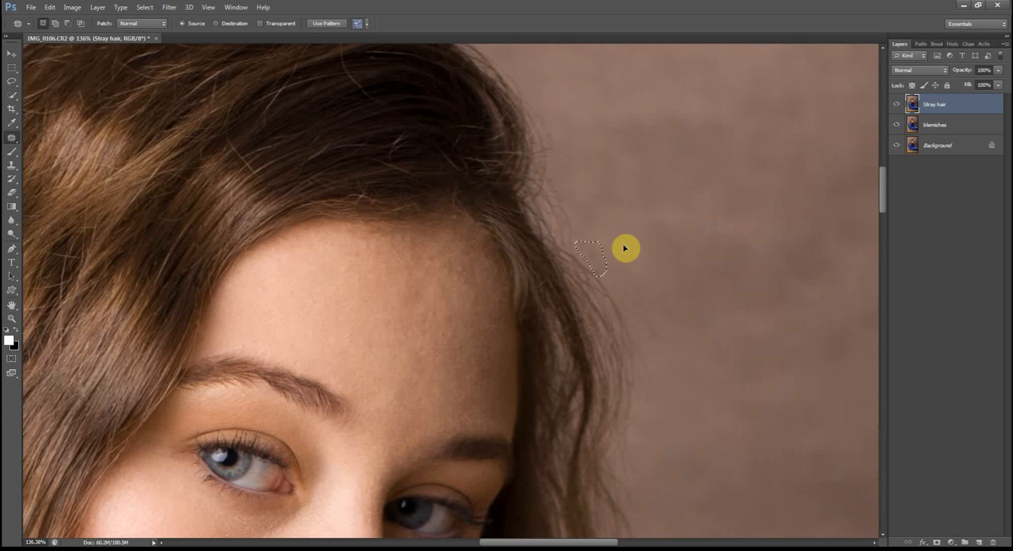
{"action": "left_click", "coordinate": [646, 213]}
{"action": "scroll", "coordinate": [573, 159], "scroll_direction": "up", "scroll_amount": 2}
{"action": "left_click_drag", "start_coordinate": [540, 178], "coordinate": [536, 178]}
{"action": "left_click_drag", "start_coordinate": [551, 203], "coordinate": [597, 172]}
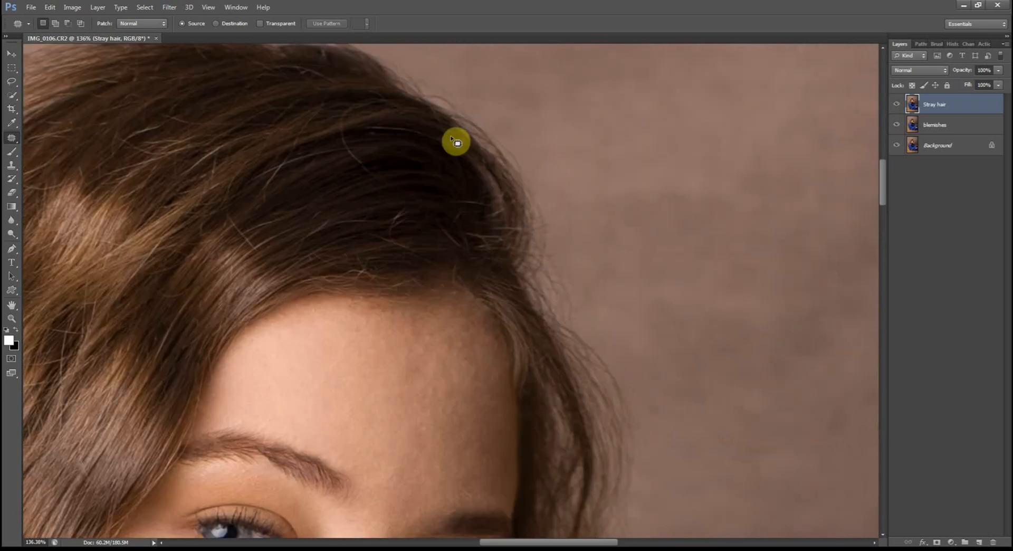
Patch the flyaway hairs rising above the crown with clean backdrop and clear the selection
{"action": "mouse_move", "coordinate": [402, 136]}
{"action": "left_mouse_down"}
{"action": "mouse_move", "coordinate": [414, 275]}
{"action": "mouse_move", "coordinate": [594, 372]}
{"action": "left_mouse_up"}
{"action": "mouse_move", "coordinate": [401, 206]}
{"action": "left_mouse_down"}
{"action": "mouse_move", "coordinate": [375, 239]}
{"action": "mouse_move", "coordinate": [400, 205]}
{"action": "left_mouse_up"}
{"action": "left_click_drag", "start_coordinate": [396, 225], "coordinate": [462, 243]}
{"action": "mouse_move", "coordinate": [393, 254]}
{"action": "left_mouse_down"}
{"action": "mouse_move", "coordinate": [508, 277]}
{"action": "mouse_move", "coordinate": [443, 252]}
{"action": "left_mouse_up"}
{"action": "left_click_drag", "start_coordinate": [460, 253], "coordinate": [548, 232]}
{"action": "key", "text": "ctrl+d"}
Set the Clone Stamp to 57% opacity and brush size 60 for cloning backdrop over the shaded-side hair edge
{"action": "left_click", "coordinate": [12, 165]}
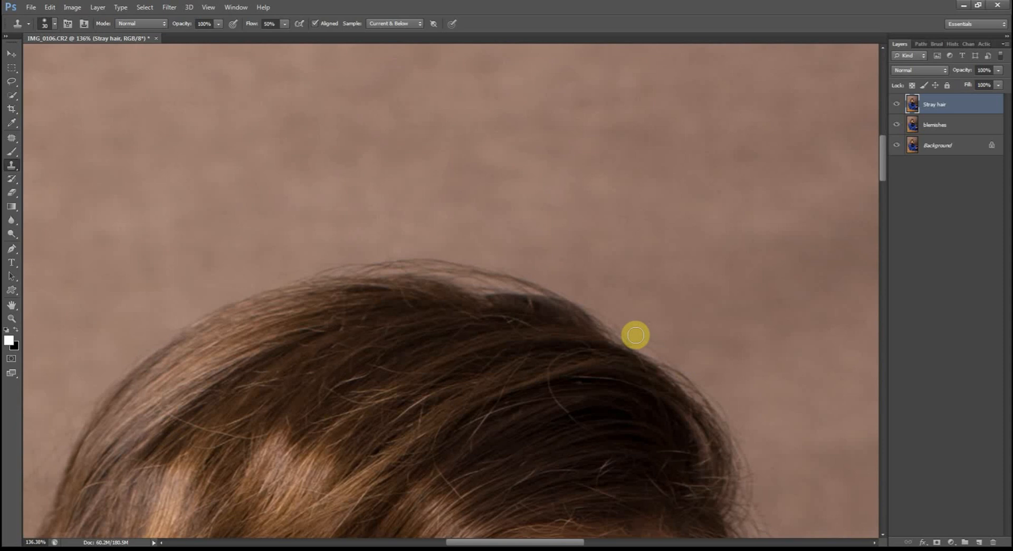
{"action": "scroll", "coordinate": [756, 314], "scroll_direction": "down", "scroll_amount": 3}
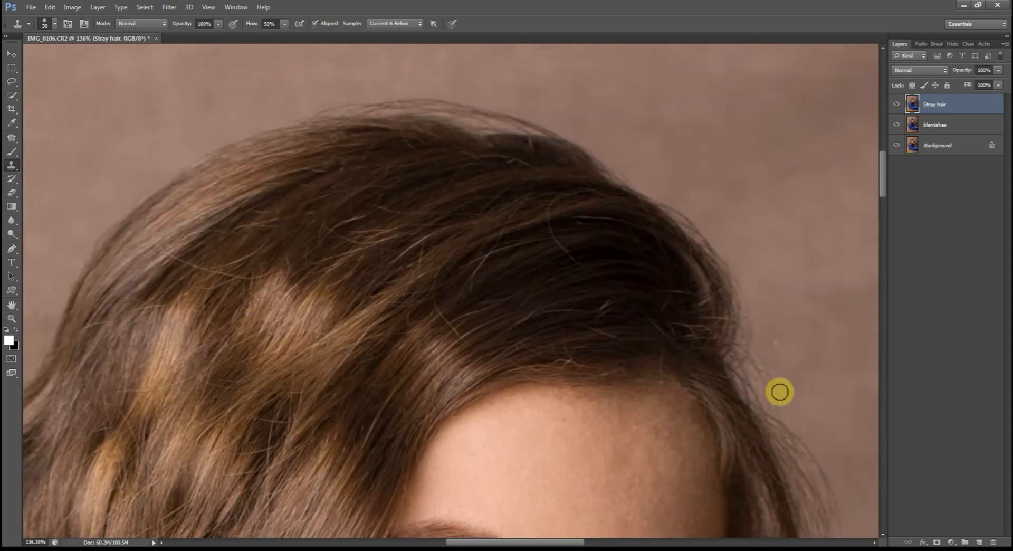
{"action": "left_click_drag", "start_coordinate": [764, 355], "coordinate": [610, 206]}
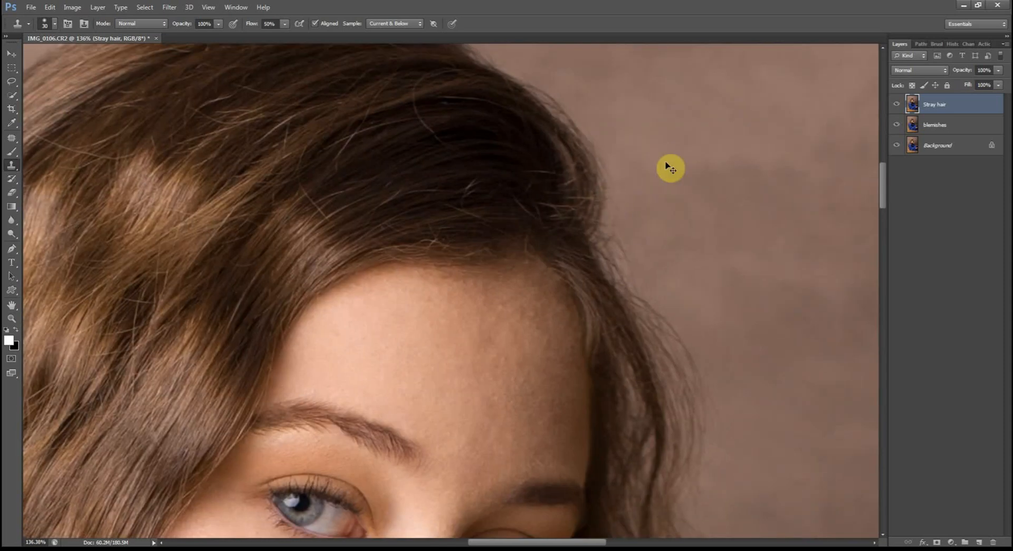
{"action": "left_click_drag", "start_coordinate": [174, 23], "coordinate": [158, 24]}
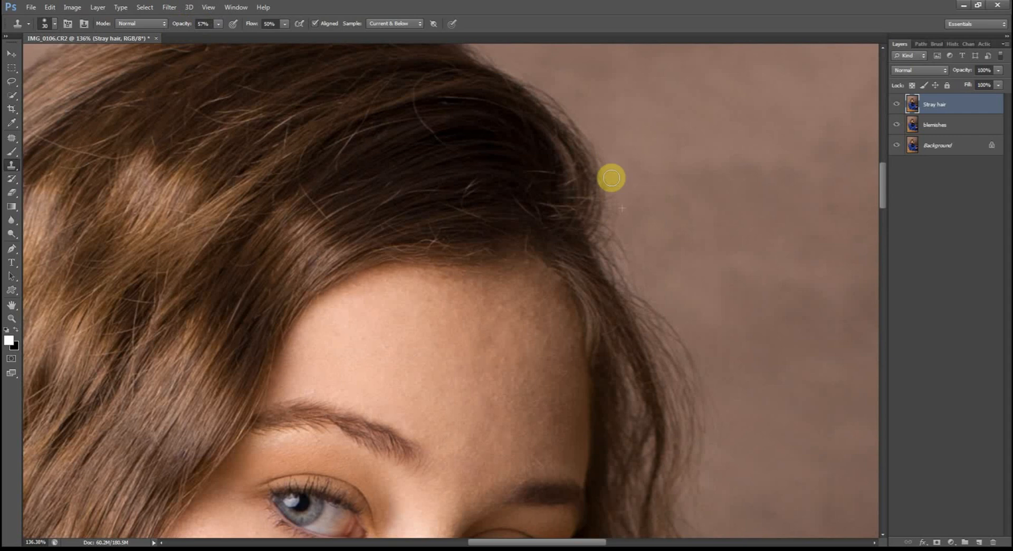
{"action": "scroll", "coordinate": [660, 260], "scroll_direction": "down", "scroll_amount": 1}
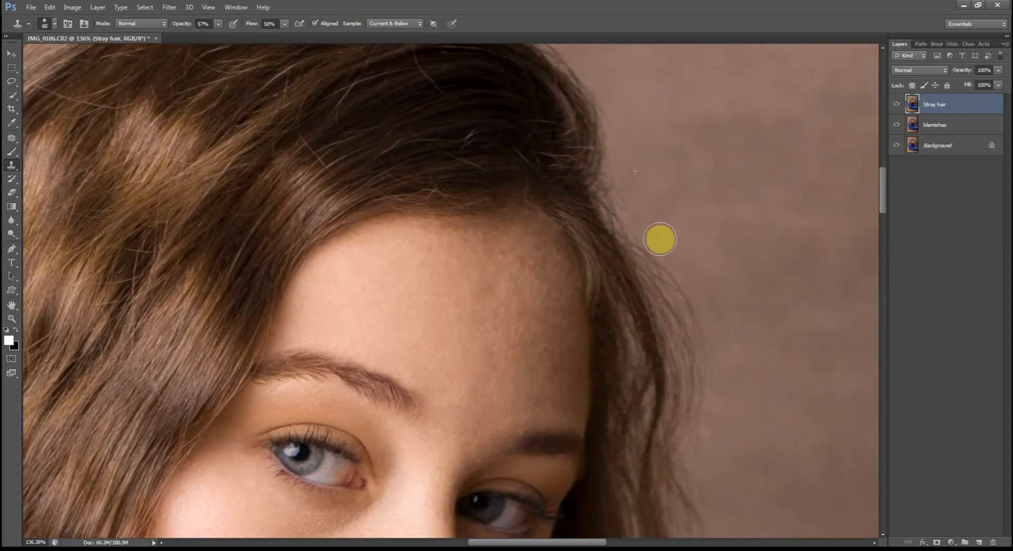
{"action": "key", "text": "bracketright"}
{"action": "key", "text": "bracketright"}
{"action": "key", "text": "bracketright"}
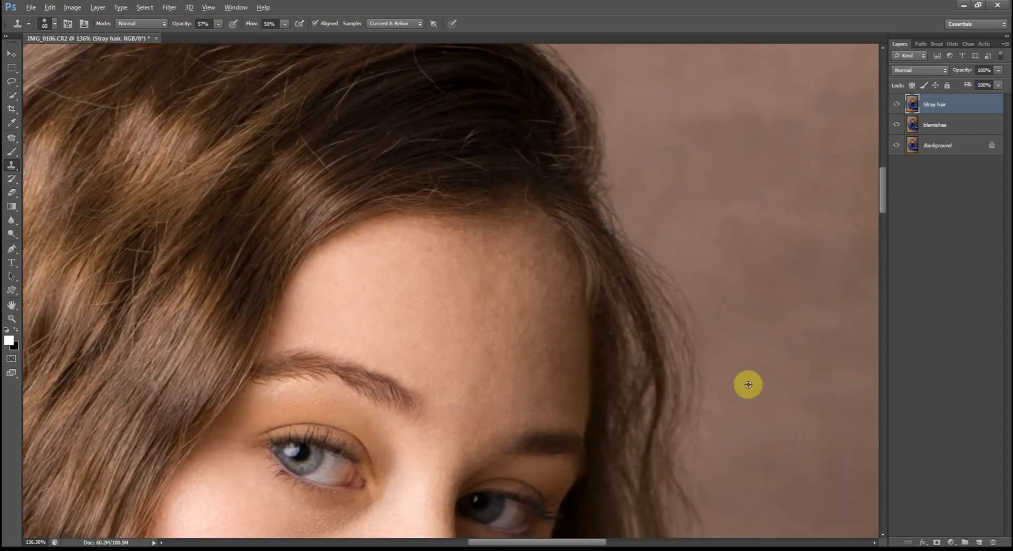
Clone backdrop over the loose hairs along the shaded-side hair edge down towards the shoulder
{"action": "scroll", "coordinate": [728, 380], "scroll_direction": "down", "scroll_amount": 3}
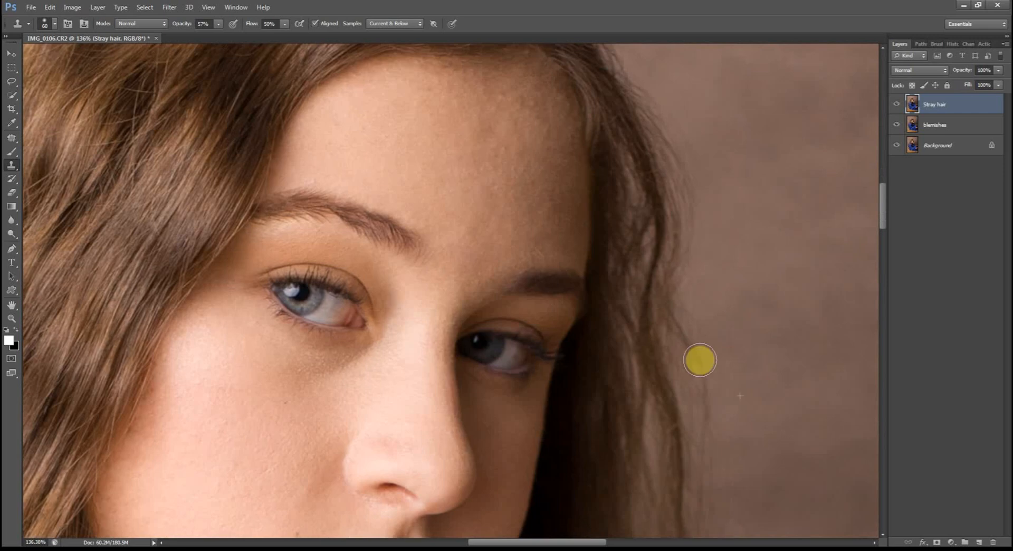
{"action": "scroll", "coordinate": [759, 383], "scroll_direction": "down", "scroll_amount": 2}
{"action": "scroll", "coordinate": [759, 383], "scroll_direction": "down", "scroll_amount": 1}
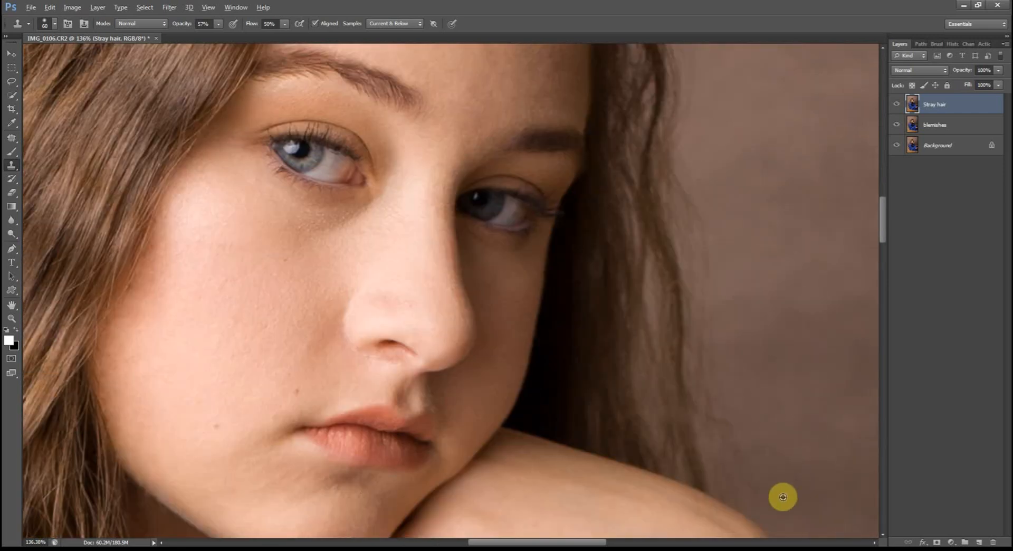
Clone backdrop over the flyaways along the upper shaded-side hair edge and across the top of the head
{"action": "scroll", "coordinate": [755, 159], "scroll_direction": "up", "scroll_amount": 4}
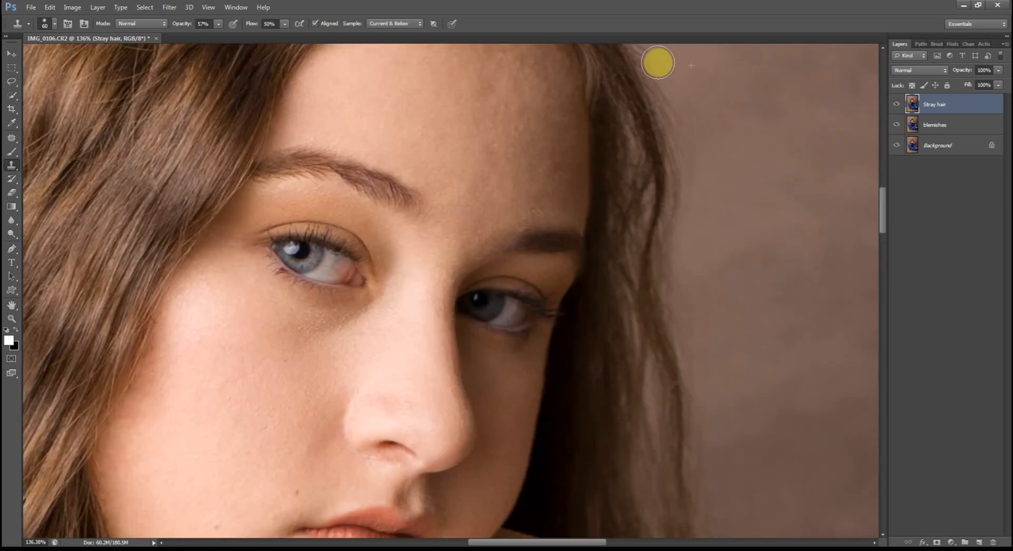
{"action": "scroll", "coordinate": [686, 127], "scroll_direction": "up", "scroll_amount": 5}
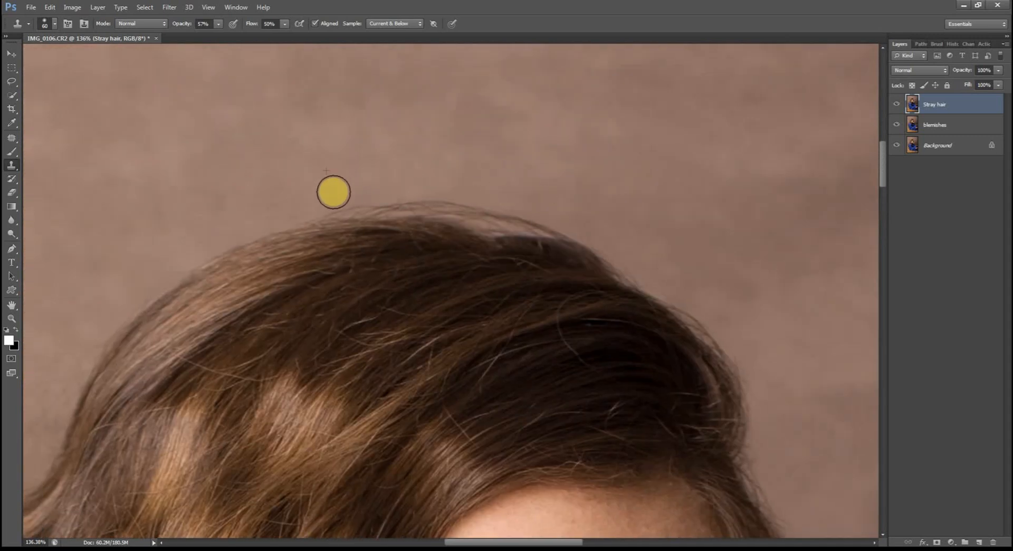
{"action": "left_click_drag", "start_coordinate": [247, 257], "coordinate": [517, 191]}
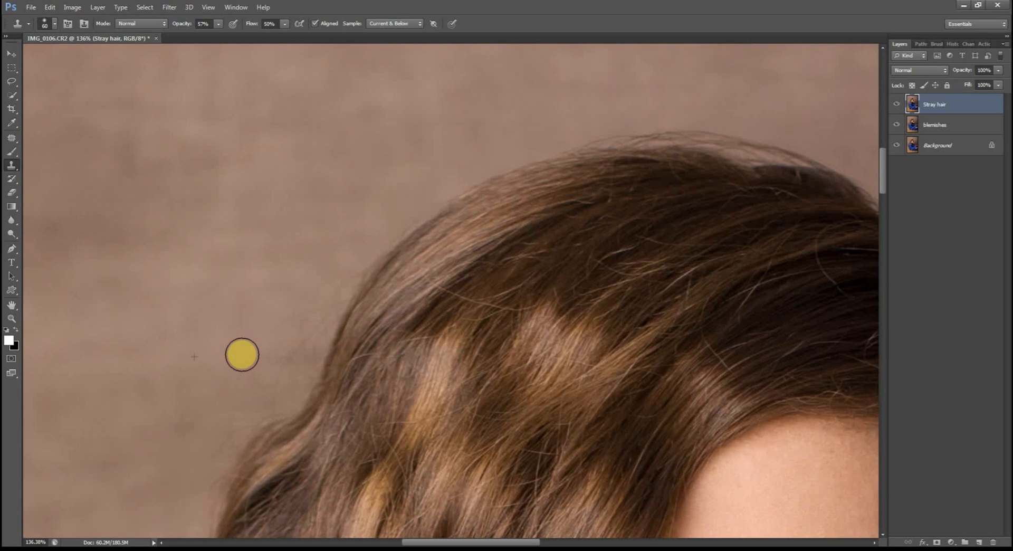
Set the Clone Stamp opacity to 65% and clone backdrop over loose hairs along the hair edge down past the shoulder
{"action": "left_click_drag", "start_coordinate": [183, 24], "coordinate": [187, 25]}
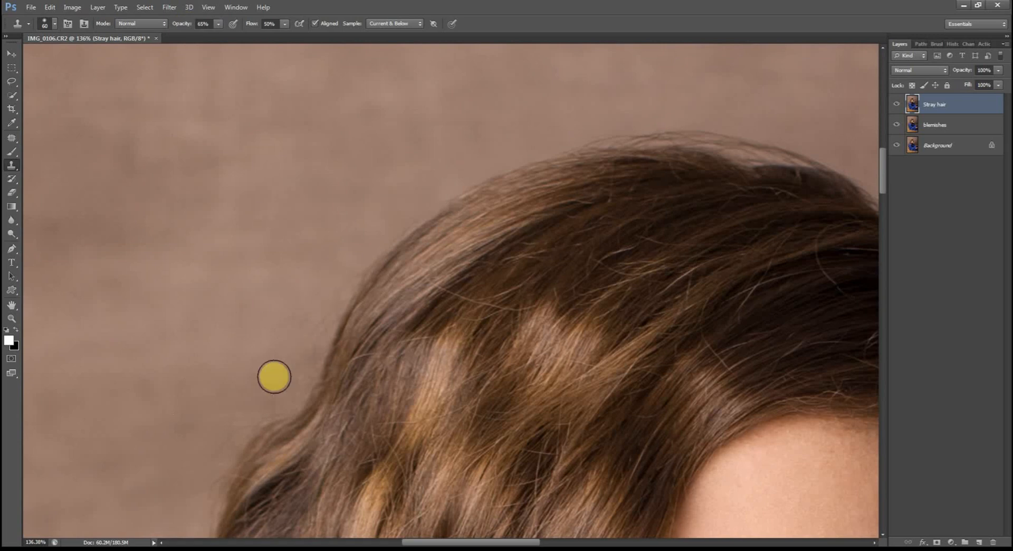
{"action": "scroll", "coordinate": [274, 376], "scroll_direction": "down", "scroll_amount": 3}
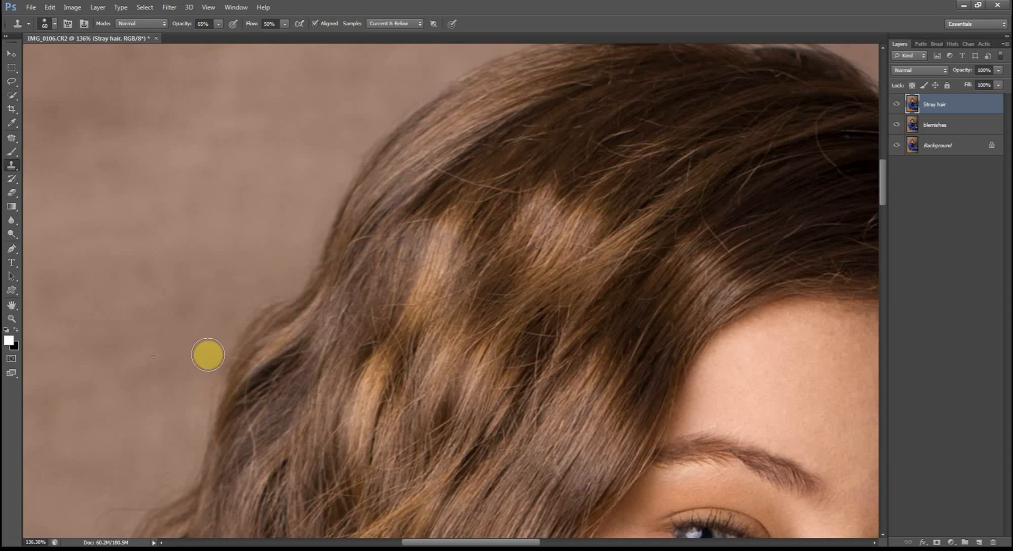
{"action": "left_click_drag", "start_coordinate": [165, 436], "coordinate": [454, 273]}
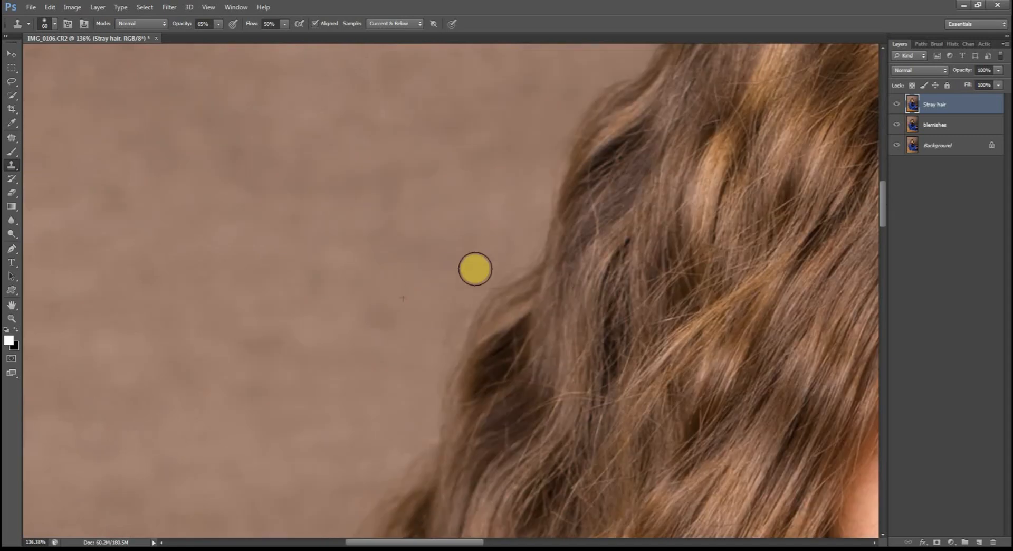
{"action": "scroll", "coordinate": [380, 343], "scroll_direction": "down", "scroll_amount": 4}
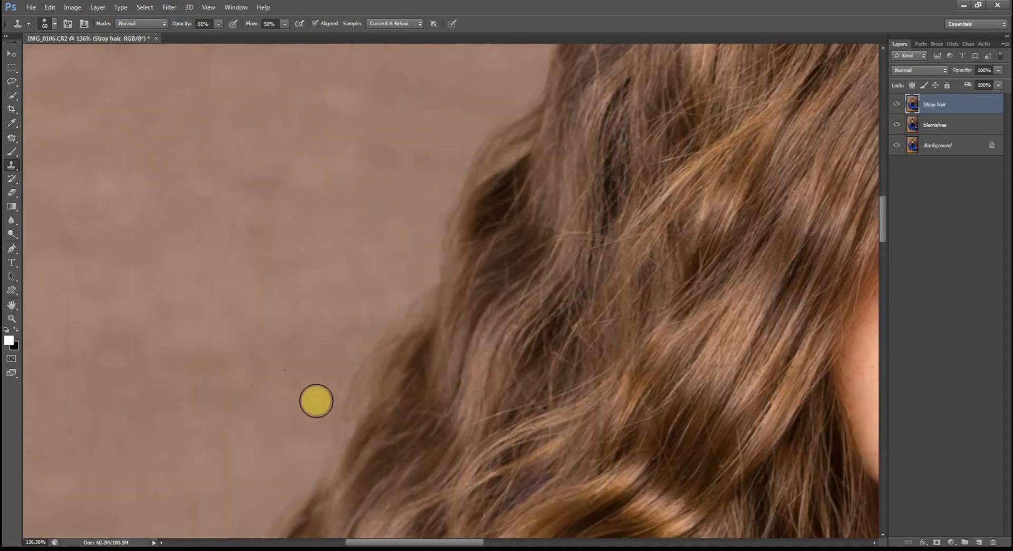
{"action": "scroll", "coordinate": [396, 258], "scroll_direction": "down", "scroll_amount": 4}
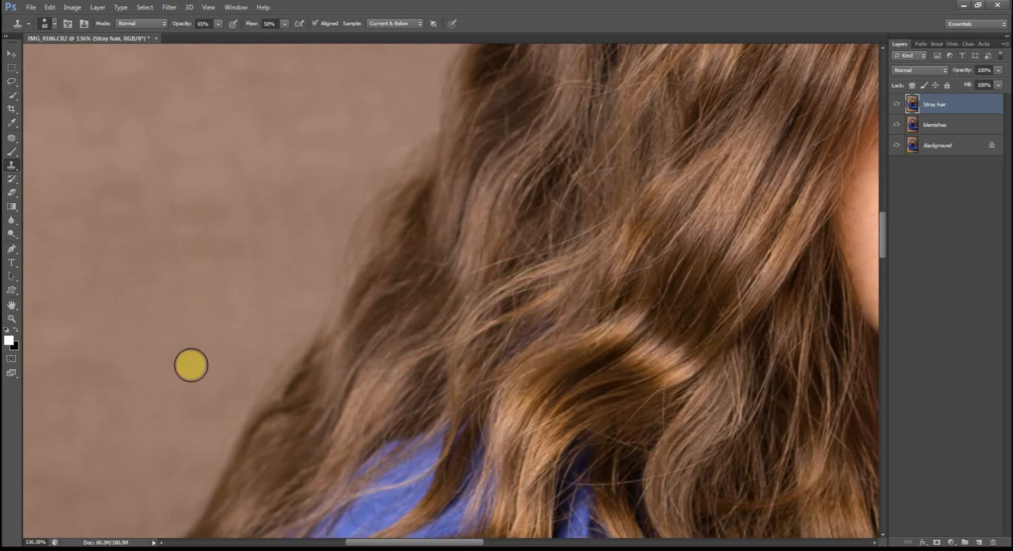
{"action": "scroll", "coordinate": [146, 375], "scroll_direction": "down", "scroll_amount": 7}
{"action": "scroll", "coordinate": [335, 533], "scroll_direction": "left", "scroll_amount": 8}
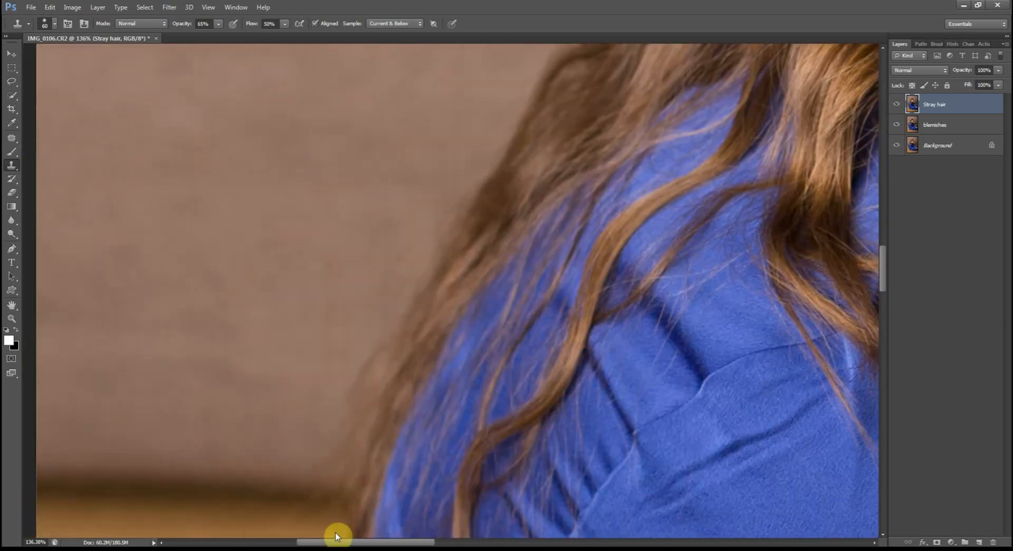
{"action": "scroll", "coordinate": [296, 448], "scroll_direction": "down", "scroll_amount": 4}
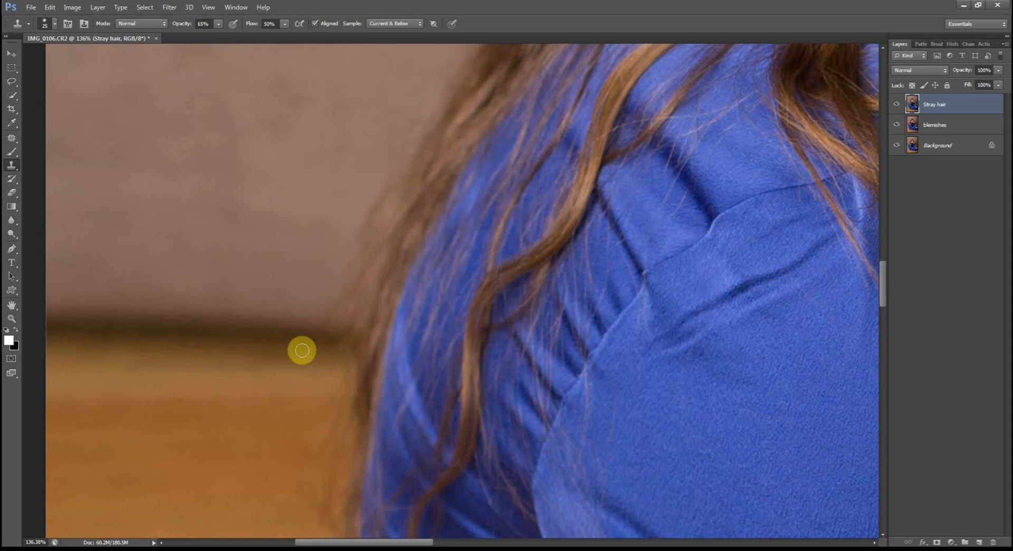
Clone backdrop and wooden floor over the wispy hairs along the lowest hair edge behind the dress, using brush size 60
{"action": "scroll", "coordinate": [411, 318], "scroll_direction": "down", "scroll_amount": 10}
{"action": "scroll", "coordinate": [365, 317], "scroll_direction": "up", "scroll_amount": 9}
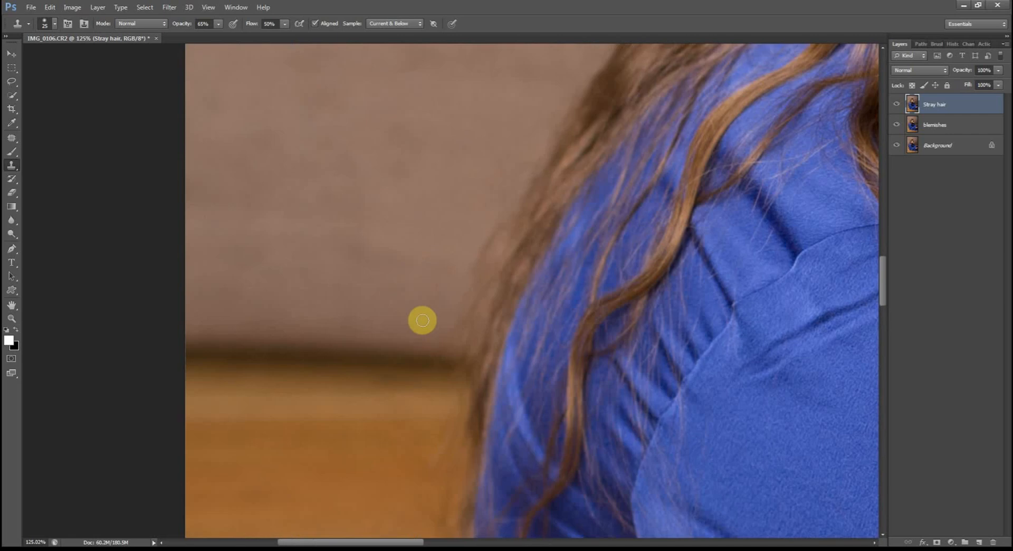
{"action": "scroll", "coordinate": [422, 264], "scroll_direction": "down", "scroll_amount": 1}
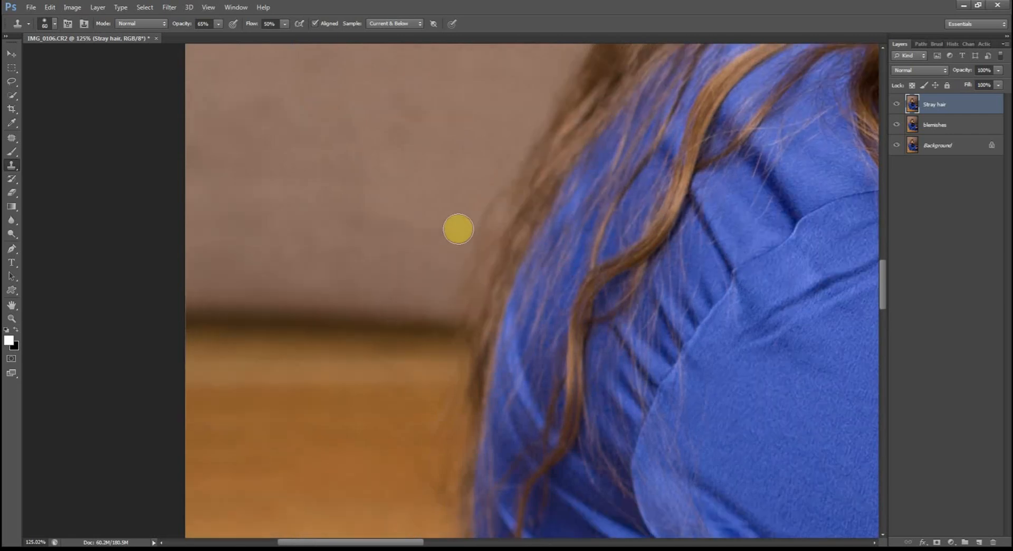
{"action": "scroll", "coordinate": [438, 237], "scroll_direction": "down", "scroll_amount": 5}
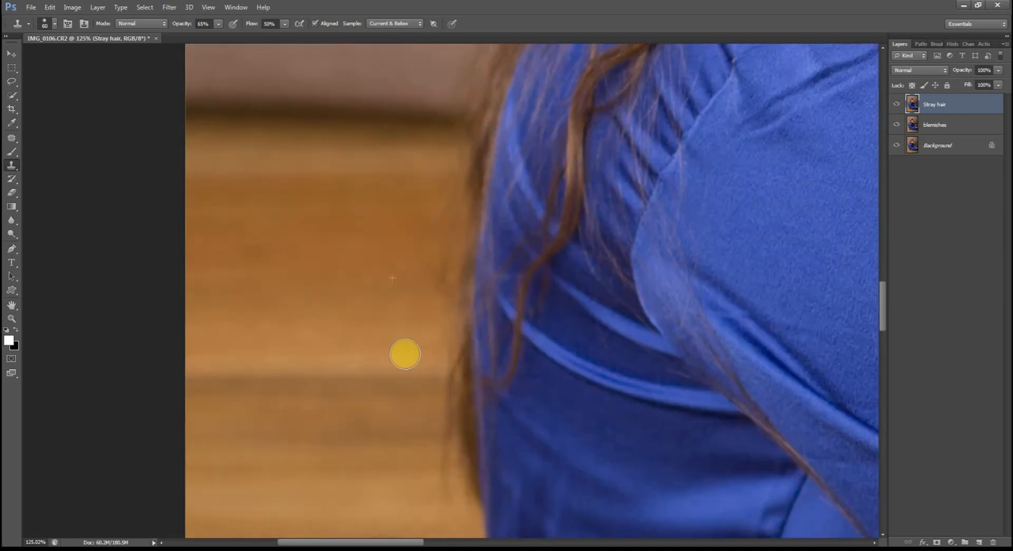
{"action": "scroll", "coordinate": [454, 338], "scroll_direction": "down", "scroll_amount": 1}
{"action": "scroll", "coordinate": [770, 343], "scroll_direction": "down", "scroll_amount": 8}
{"action": "scroll", "coordinate": [311, 296], "scroll_direction": "up", "scroll_amount": 8}
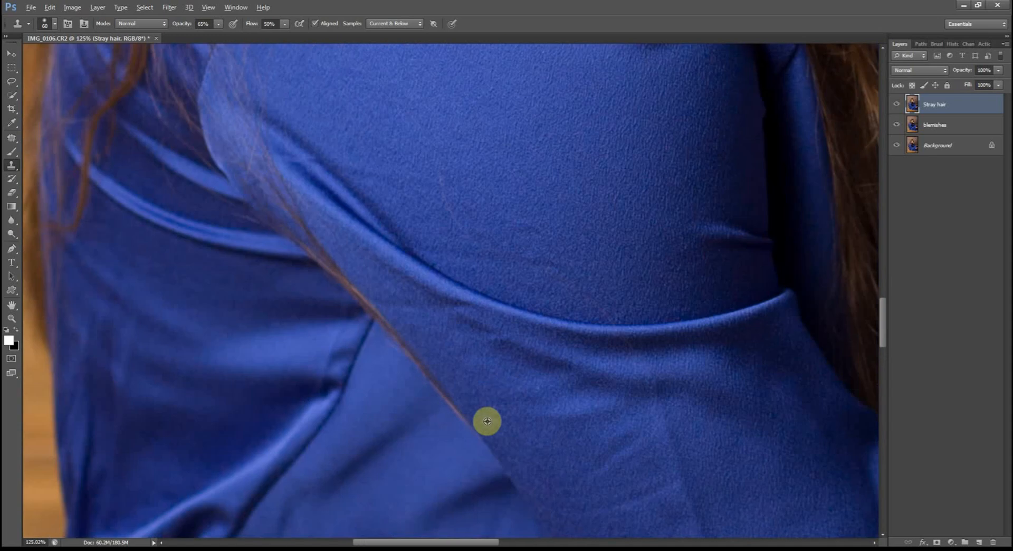
Clone dress fabric over the lower end of the hair strand along the sleeve edge, using brush size 15 and 100% opacity
{"action": "scroll", "coordinate": [479, 425], "scroll_direction": "up", "scroll_amount": 1}
{"action": "scroll", "coordinate": [480, 425], "scroll_direction": "down", "scroll_amount": 2}
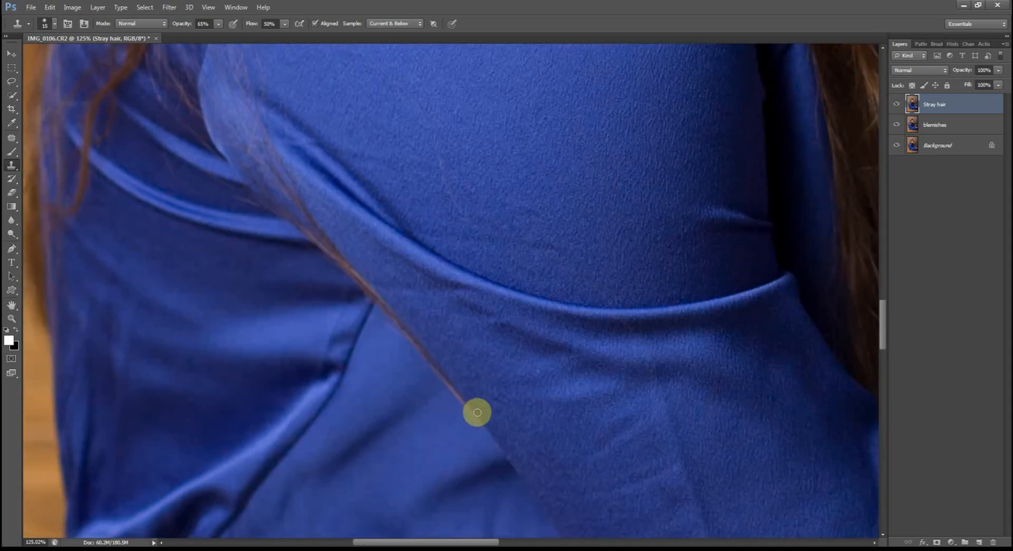
{"action": "left_click", "coordinate": [479, 414], "text": "alt"}
{"action": "left_click_drag", "start_coordinate": [462, 393], "coordinate": [428, 353]}
{"action": "key", "text": "0"}
{"action": "scroll", "coordinate": [417, 358], "scroll_direction": "up", "scroll_amount": 2}
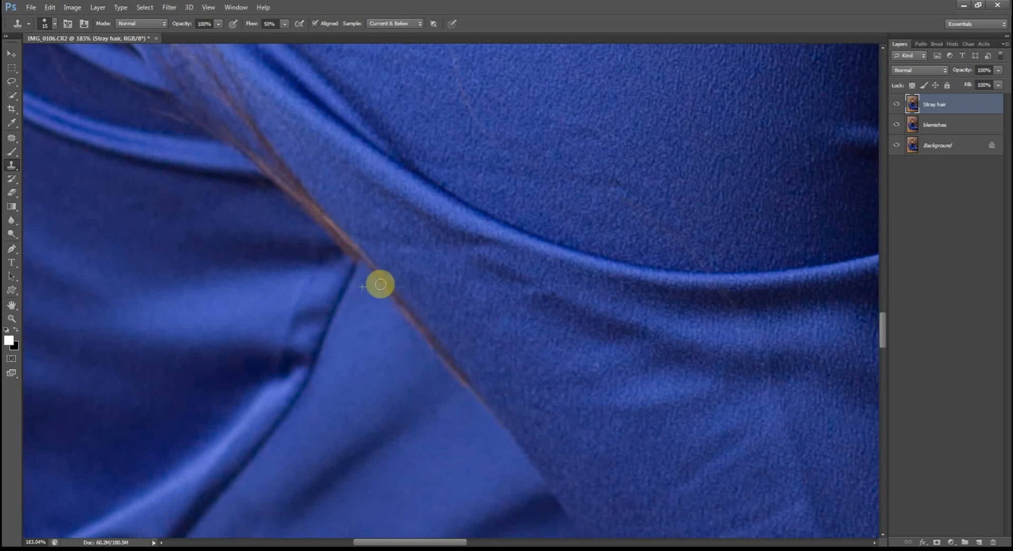
{"action": "left_click_drag", "start_coordinate": [380, 284], "coordinate": [415, 330]}
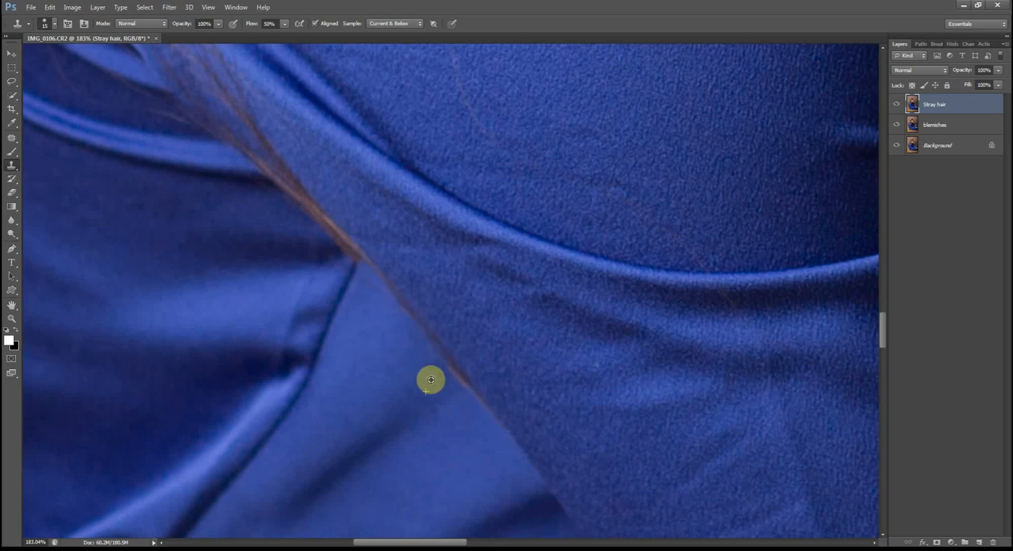
{"action": "left_click_drag", "start_coordinate": [461, 382], "coordinate": [466, 384]}
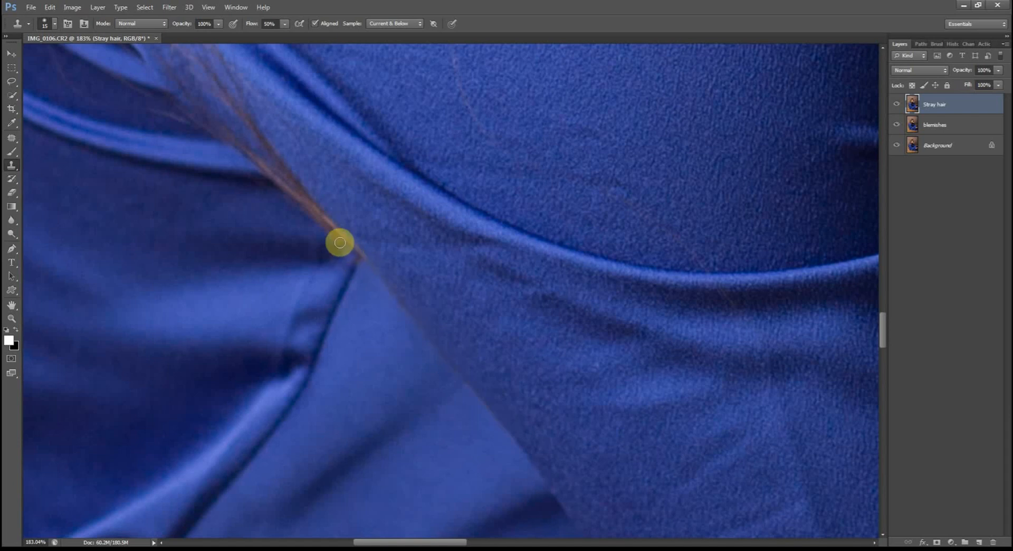
Clone dress fabric over the upper part of the hair strand where the sleeve edge meets the bodice folds
{"action": "left_click_drag", "start_coordinate": [64, 82], "coordinate": [290, 216]}
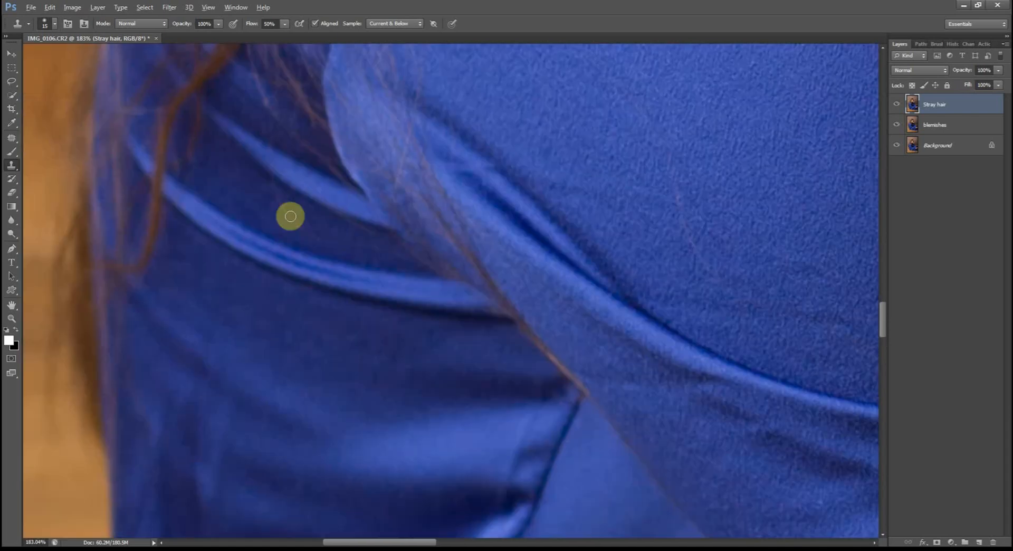
{"action": "scroll", "coordinate": [199, 220], "scroll_direction": "up", "scroll_amount": 2}
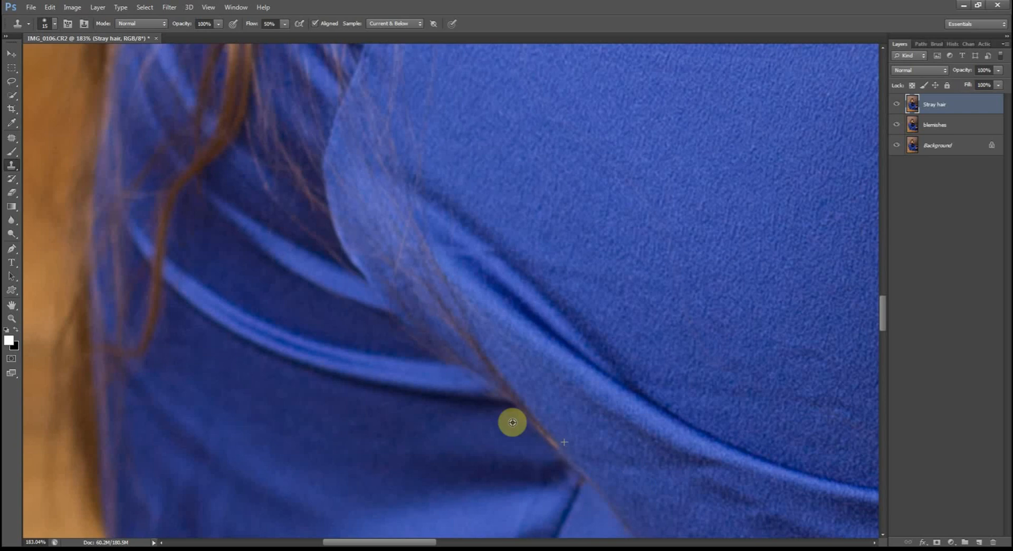
{"action": "left_click", "coordinate": [365, 322], "text": "alt"}
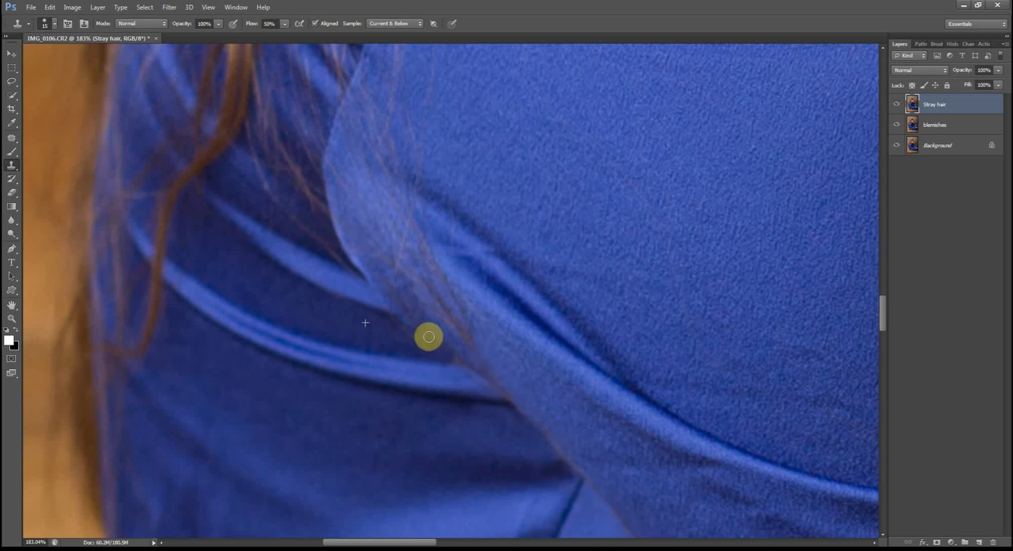
{"action": "scroll", "coordinate": [735, 526], "scroll_direction": "down", "scroll_amount": 3}
{"action": "scroll", "coordinate": [700, 421], "scroll_direction": "down", "scroll_amount": 2}
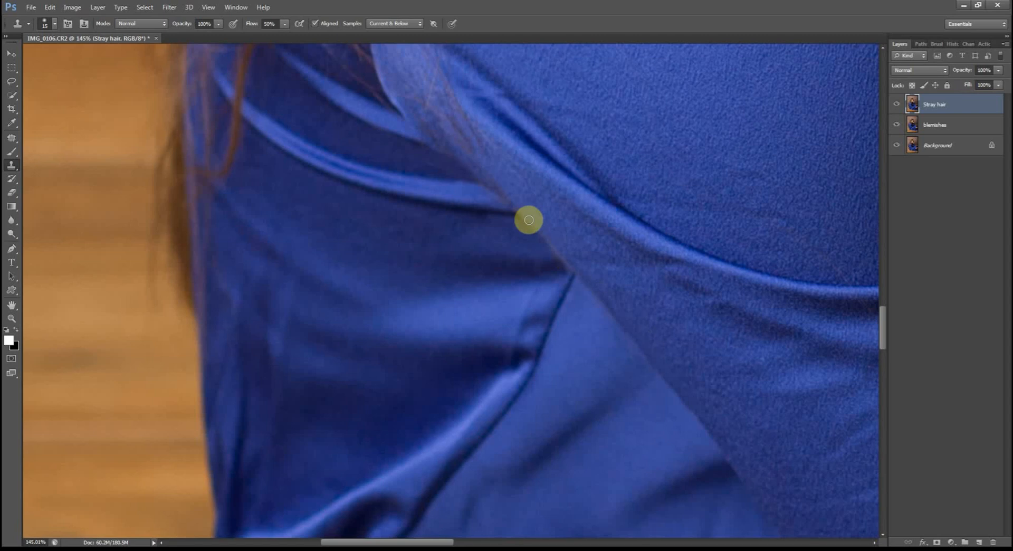
Sample the dark blue of the dress for the Brush tool to touch up the sleeve edge at 39% opacity
{"action": "key", "text": "b"}
{"action": "scroll", "coordinate": [384, 253], "scroll_direction": "up", "scroll_amount": 2}
{"action": "left_click", "coordinate": [543, 269], "text": "alt"}
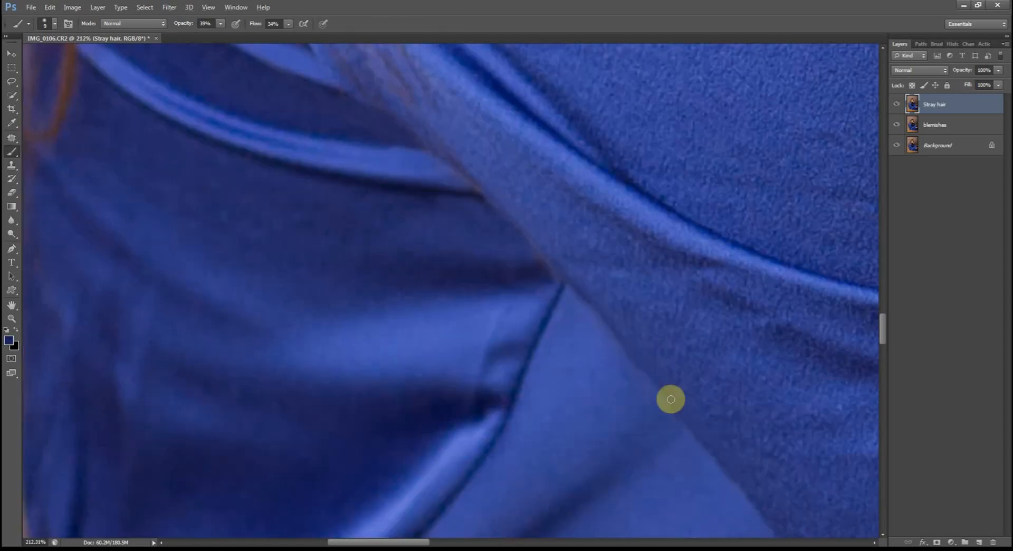
Duplicate the Stray hair layer and name the copy "fix dress"
{"action": "scroll", "coordinate": [719, 193], "scroll_direction": "down", "scroll_amount": 8}
{"action": "scroll", "coordinate": [426, 165], "scroll_direction": "up", "scroll_amount": 3}
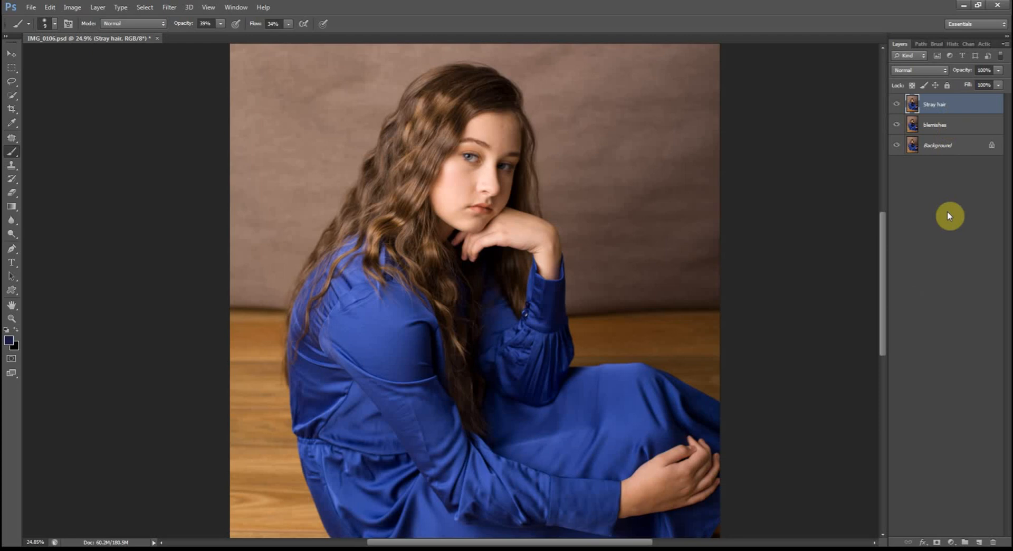
{"action": "key", "text": "ctrl+j"}
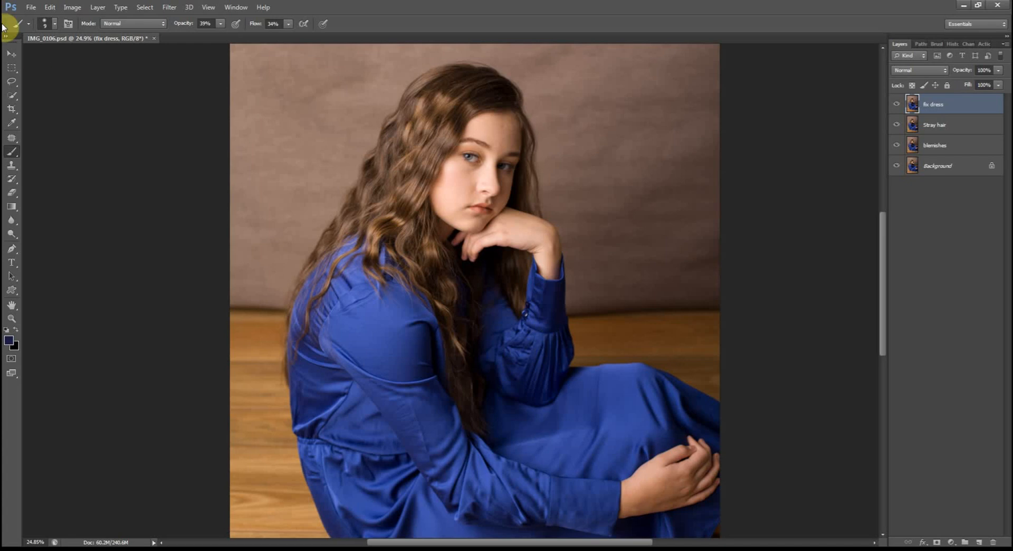
Patch the crease near the top of the shoulder with smooth dress fabric using the Patch tool, and clear the selection
{"action": "left_click", "coordinate": [11, 140]}
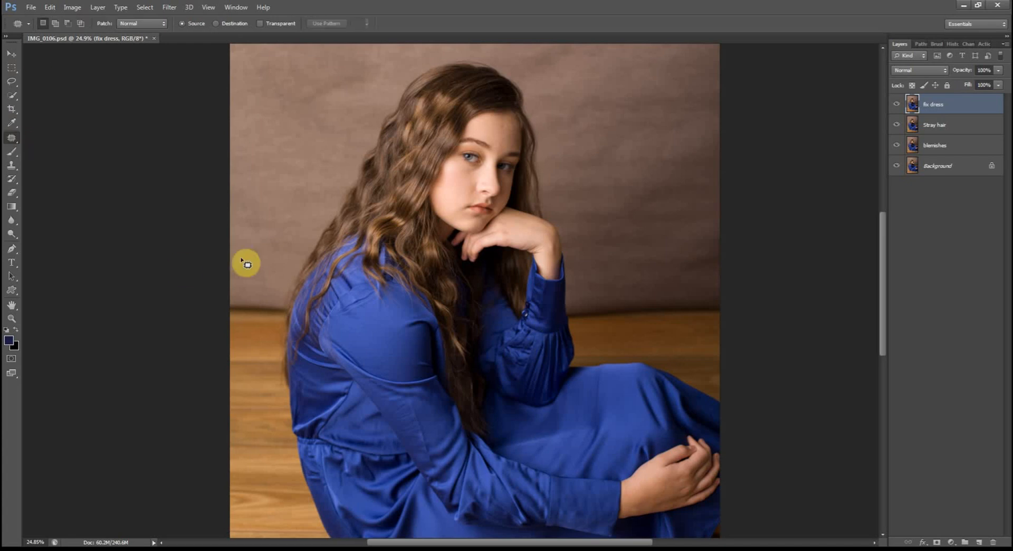
{"action": "scroll", "coordinate": [349, 281], "scroll_direction": "up", "scroll_amount": 11}
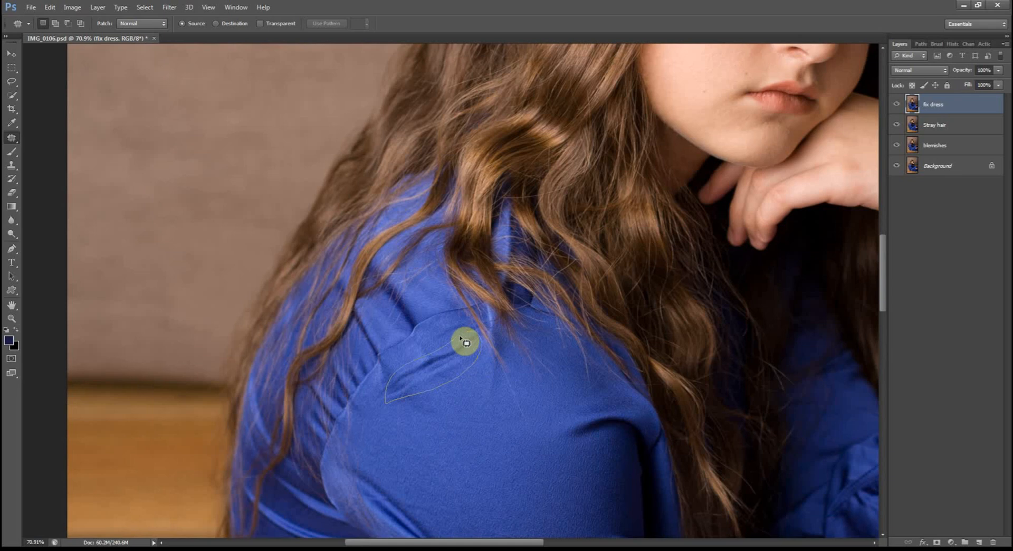
{"action": "left_click_drag", "start_coordinate": [466, 343], "coordinate": [477, 342]}
{"action": "left_click_drag", "start_coordinate": [448, 378], "coordinate": [464, 413]}
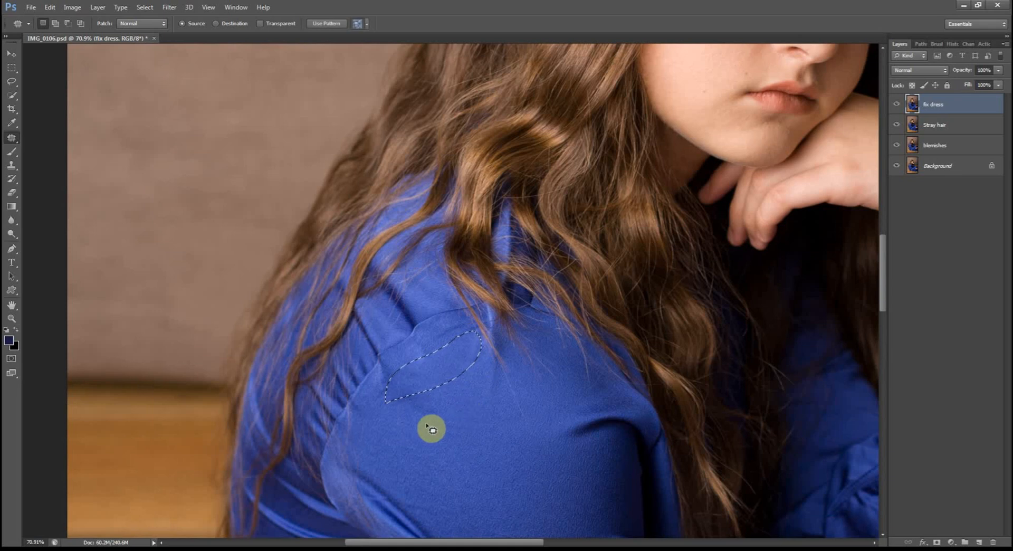
{"action": "scroll", "coordinate": [429, 428], "scroll_direction": "down", "scroll_amount": 5}
{"action": "key", "text": "ctrl+d"}
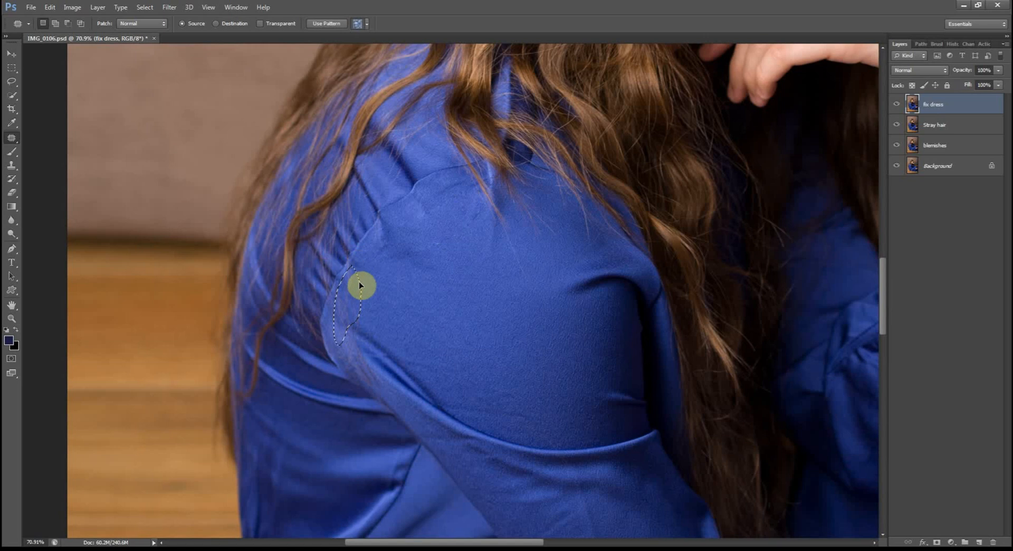
Patch the marked fabric just inside the sleeve's shoulder seam with clean sleeve fabric and clear the selection
{"action": "left_click_drag", "start_coordinate": [359, 283], "coordinate": [365, 286]}
{"action": "mouse_move", "coordinate": [373, 379]}
{"action": "left_mouse_down"}
{"action": "mouse_move", "coordinate": [343, 348]}
{"action": "mouse_move", "coordinate": [382, 382]}
{"action": "mouse_move", "coordinate": [404, 301]}
{"action": "left_mouse_up"}
{"action": "key", "text": "ctrl+d"}
Patch the wrinkles on the upper back of the bodice behind the arm with smooth fabric and clear the selection
{"action": "scroll", "coordinate": [484, 343], "scroll_direction": "down", "scroll_amount": 3}
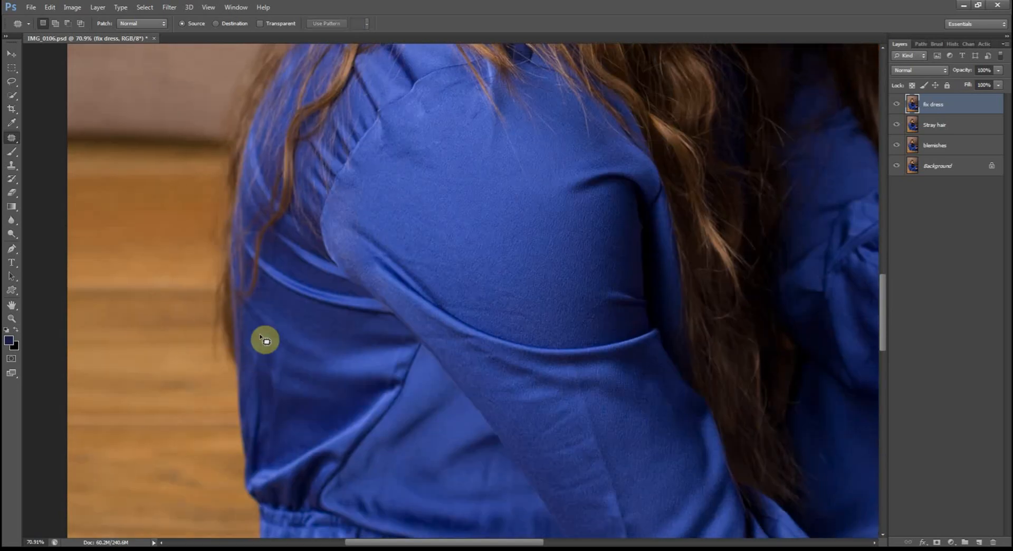
{"action": "left_click_drag", "start_coordinate": [265, 341], "coordinate": [270, 342]}
{"action": "left_click_drag", "start_coordinate": [283, 358], "coordinate": [322, 375]}
{"action": "key", "text": "ctrl+d"}
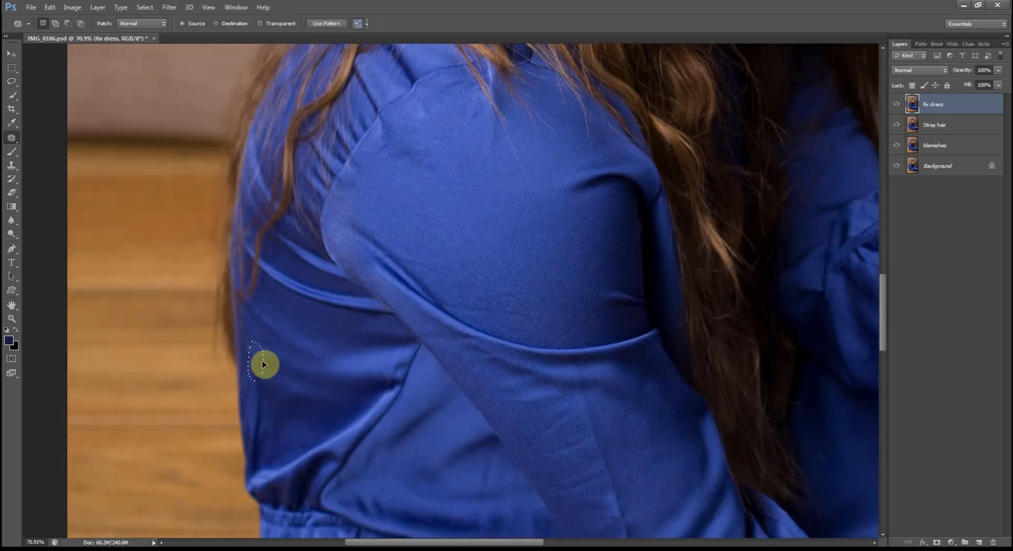
{"action": "left_click_drag", "start_coordinate": [262, 364], "coordinate": [285, 330]}
{"action": "key", "text": "ctrl+d"}
{"action": "key", "text": "ctrl+d"}
Patch the remaining creases along the bodice's outer back edge down towards the waist, clearing each selection
{"action": "mouse_move", "coordinate": [262, 372]}
{"action": "left_mouse_down"}
{"action": "mouse_move", "coordinate": [251, 371]}
{"action": "mouse_move", "coordinate": [262, 371]}
{"action": "left_mouse_up"}
{"action": "mouse_move", "coordinate": [258, 370]}
{"action": "left_mouse_down"}
{"action": "mouse_move", "coordinate": [283, 372]}
{"action": "mouse_move", "coordinate": [256, 417]}
{"action": "mouse_move", "coordinate": [266, 396]}
{"action": "left_mouse_up"}
{"action": "key", "text": "ctrl+d"}
{"action": "mouse_move", "coordinate": [261, 411]}
{"action": "left_mouse_down"}
{"action": "mouse_move", "coordinate": [298, 417]}
{"action": "mouse_move", "coordinate": [260, 440]}
{"action": "left_mouse_up"}
{"action": "key", "text": "ctrl+d"}
{"action": "left_click_drag", "start_coordinate": [257, 382], "coordinate": [310, 417]}
{"action": "key", "text": "ctrl+d"}
Patch the lengthwise crease and small wrinkles on the upper arm of the sleeve with smooth fabric
{"action": "scroll", "coordinate": [454, 367], "scroll_direction": "down", "scroll_amount": 4}
{"action": "mouse_move", "coordinate": [585, 163]}
{"action": "left_mouse_down"}
{"action": "mouse_move", "coordinate": [590, 237]}
{"action": "mouse_move", "coordinate": [640, 341]}
{"action": "mouse_move", "coordinate": [587, 167]}
{"action": "mouse_move", "coordinate": [563, 199]}
{"action": "left_mouse_up"}
{"action": "key", "text": "ctrl+d"}
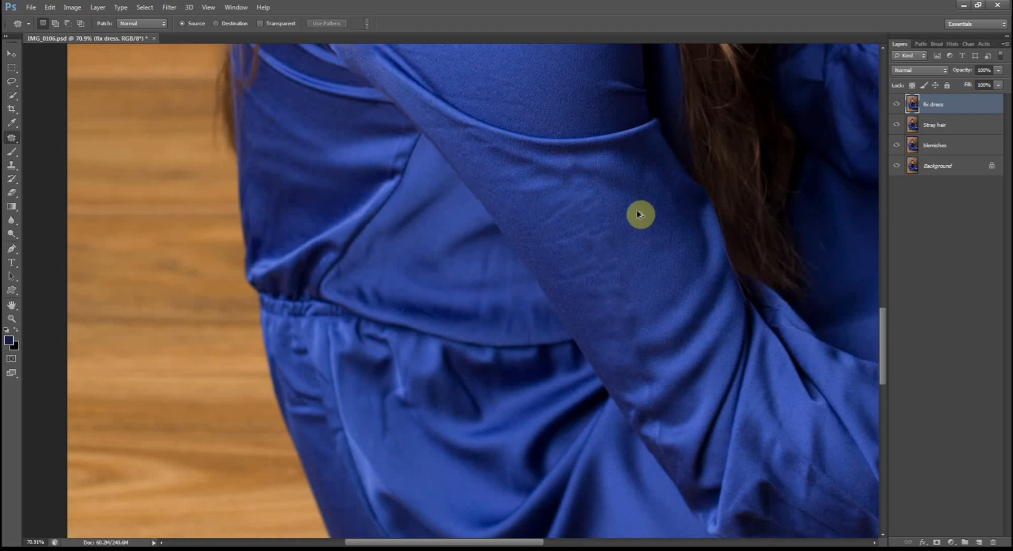
{"action": "mouse_move", "coordinate": [612, 278]}
{"action": "left_mouse_down"}
{"action": "mouse_move", "coordinate": [622, 292]}
{"action": "mouse_move", "coordinate": [623, 283]}
{"action": "left_mouse_up"}
{"action": "mouse_move", "coordinate": [618, 286]}
{"action": "left_mouse_down"}
{"action": "mouse_move", "coordinate": [628, 279]}
{"action": "mouse_move", "coordinate": [612, 259]}
{"action": "left_mouse_up"}
{"action": "mouse_move", "coordinate": [611, 257]}
{"action": "left_mouse_down"}
{"action": "mouse_move", "coordinate": [631, 231]}
{"action": "mouse_move", "coordinate": [599, 233]}
{"action": "mouse_move", "coordinate": [599, 197]}
{"action": "left_mouse_up"}
{"action": "mouse_move", "coordinate": [585, 178]}
{"action": "left_mouse_down"}
{"action": "mouse_move", "coordinate": [588, 220]}
{"action": "mouse_move", "coordinate": [583, 179]}
{"action": "left_mouse_up"}
{"action": "left_click_drag", "start_coordinate": [590, 203], "coordinate": [623, 214]}
{"action": "key", "text": "ctrl+d"}
Patch the remaining sleeve creases from the middle of the upper arm down towards the elbow and clear the selection
{"action": "mouse_move", "coordinate": [620, 280]}
{"action": "left_mouse_down"}
{"action": "mouse_move", "coordinate": [637, 323]}
{"action": "mouse_move", "coordinate": [620, 281]}
{"action": "left_mouse_up"}
{"action": "mouse_move", "coordinate": [618, 301]}
{"action": "left_mouse_down"}
{"action": "mouse_move", "coordinate": [627, 214]}
{"action": "mouse_move", "coordinate": [606, 197]}
{"action": "left_mouse_up"}
{"action": "left_click_drag", "start_coordinate": [599, 219], "coordinate": [643, 231]}
{"action": "left_click_drag", "start_coordinate": [612, 266], "coordinate": [649, 259]}
{"action": "mouse_move", "coordinate": [644, 302]}
{"action": "left_mouse_down"}
{"action": "mouse_move", "coordinate": [644, 312]}
{"action": "mouse_move", "coordinate": [678, 283]}
{"action": "left_mouse_up"}
{"action": "mouse_move", "coordinate": [645, 356]}
{"action": "left_mouse_down"}
{"action": "mouse_move", "coordinate": [629, 355]}
{"action": "mouse_move", "coordinate": [701, 375]}
{"action": "left_mouse_up"}
{"action": "left_click", "coordinate": [670, 423]}
Set the Clone Stamp to 84% opacity and clone smooth fabric over the faint creases on the skirt below the forearm
{"action": "scroll", "coordinate": [654, 421], "scroll_direction": "down", "scroll_amount": 3}
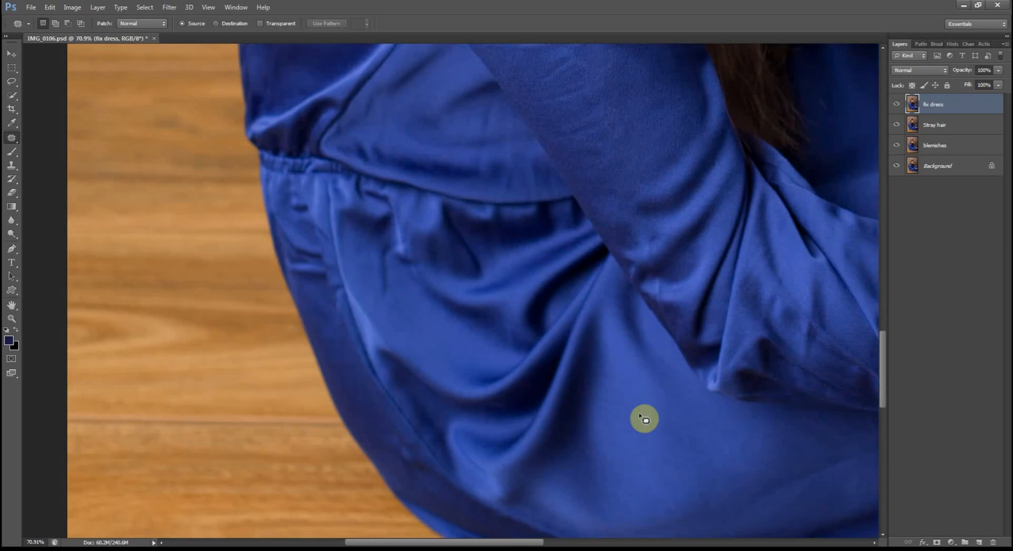
{"action": "scroll", "coordinate": [645, 419], "scroll_direction": "down", "scroll_amount": 3}
{"action": "scroll", "coordinate": [563, 408], "scroll_direction": "right", "scroll_amount": 4}
{"action": "left_click", "coordinate": [12, 166]}
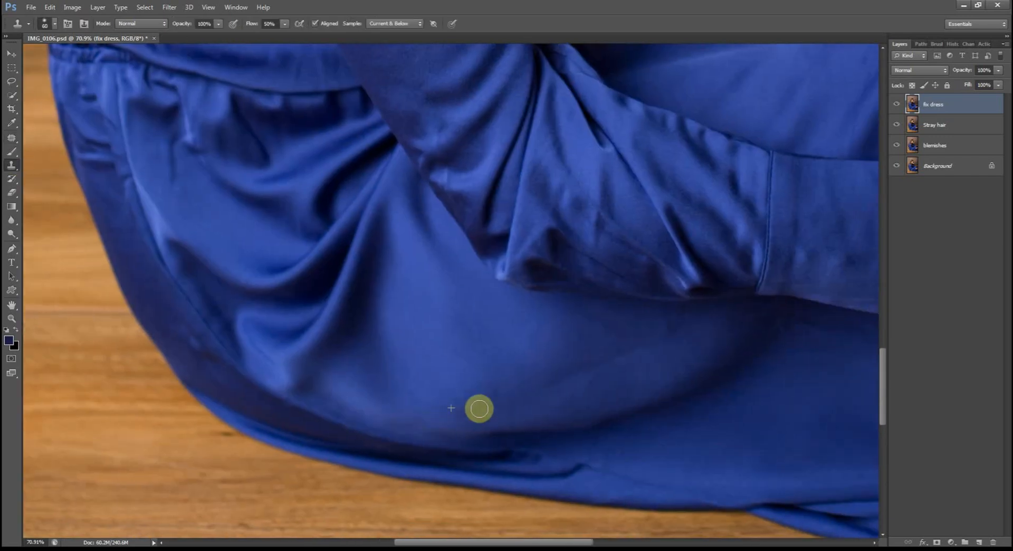
{"action": "left_click_drag", "start_coordinate": [173, 24], "coordinate": [171, 24]}
{"action": "left_click", "coordinate": [480, 407]}
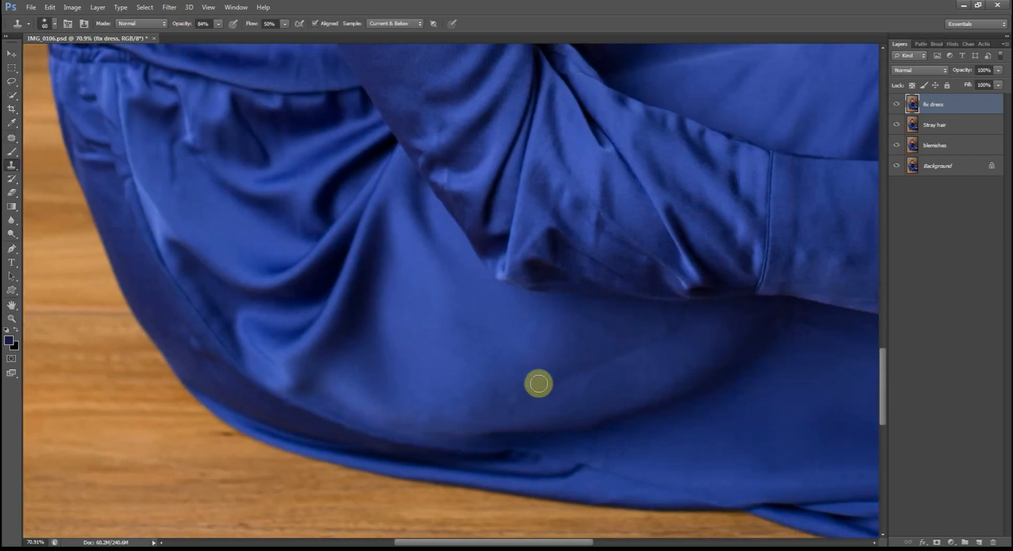
{"action": "left_click", "coordinate": [617, 348], "text": "alt"}
{"action": "mouse_move", "coordinate": [617, 387]}
{"action": "left_mouse_down"}
{"action": "mouse_move", "coordinate": [685, 318]}
{"action": "mouse_move", "coordinate": [683, 359]}
{"action": "mouse_move", "coordinate": [671, 323]}
{"action": "left_mouse_up"}
{"action": "left_click", "coordinate": [685, 320], "text": "alt"}
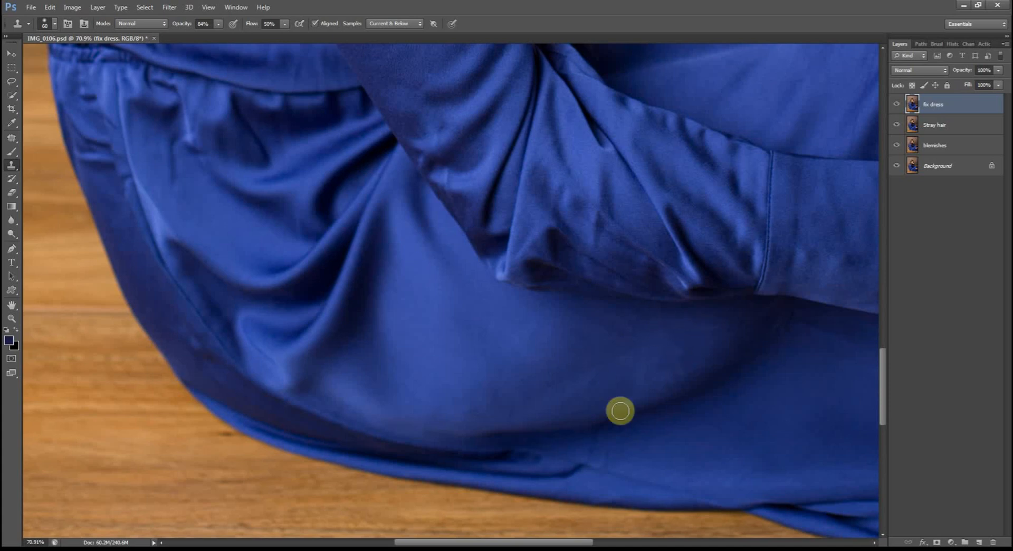
Clone skirt fabric along the curved shadow edge below the forearm to smooth the remaining uneven patches
{"action": "left_click", "coordinate": [667, 359], "text": "alt"}
{"action": "mouse_move", "coordinate": [685, 357]}
{"action": "left_mouse_down"}
{"action": "mouse_move", "coordinate": [690, 348]}
{"action": "mouse_move", "coordinate": [670, 374]}
{"action": "mouse_move", "coordinate": [538, 411]}
{"action": "left_mouse_up"}
{"action": "left_click", "coordinate": [621, 376], "text": "alt"}
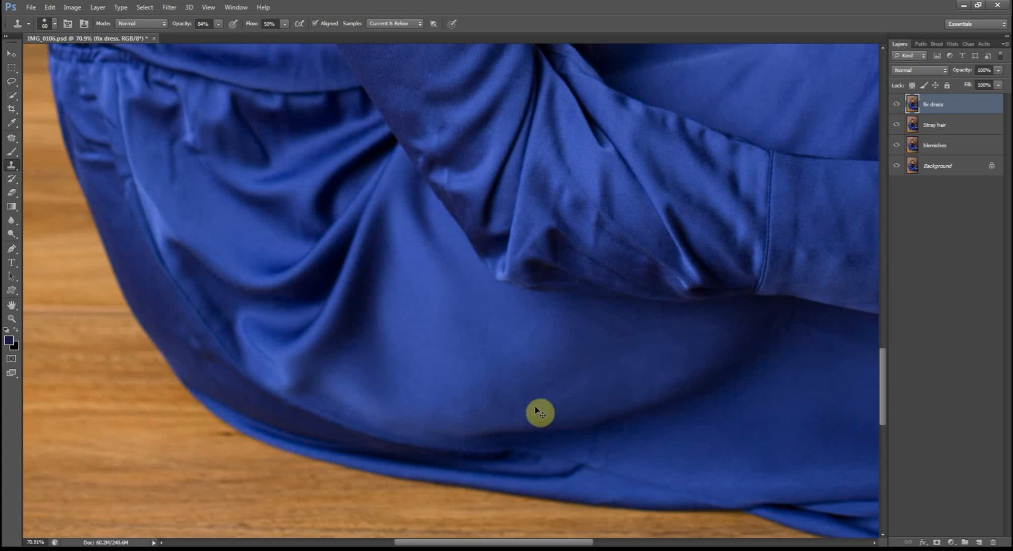
{"action": "left_click_drag", "start_coordinate": [661, 381], "coordinate": [420, 418]}
{"action": "left_click", "coordinate": [606, 353], "text": "alt"}
{"action": "left_click_drag", "start_coordinate": [633, 354], "coordinate": [657, 346]}
{"action": "left_click", "coordinate": [576, 395], "text": "alt"}
{"action": "left_click_drag", "start_coordinate": [544, 389], "coordinate": [537, 390]}
{"action": "scroll", "coordinate": [645, 416], "scroll_direction": "down", "scroll_amount": 1}
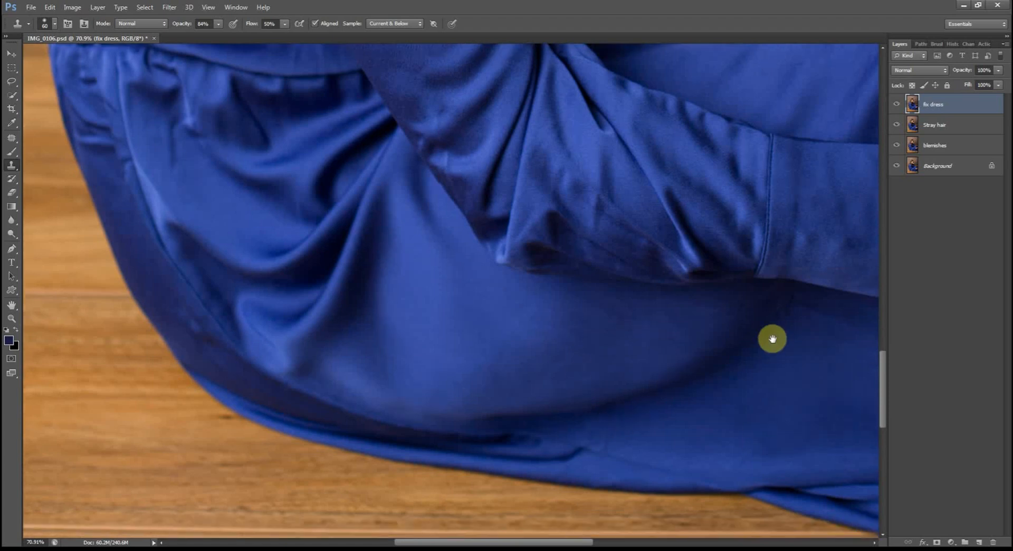
Remove the faint crease on the lap fabric just above the cuff with the Content-Aware Spot Healing Brush
{"action": "left_click_drag", "start_coordinate": [772, 338], "coordinate": [462, 543]}
{"action": "left_click_drag", "start_coordinate": [654, 223], "coordinate": [654, 336]}
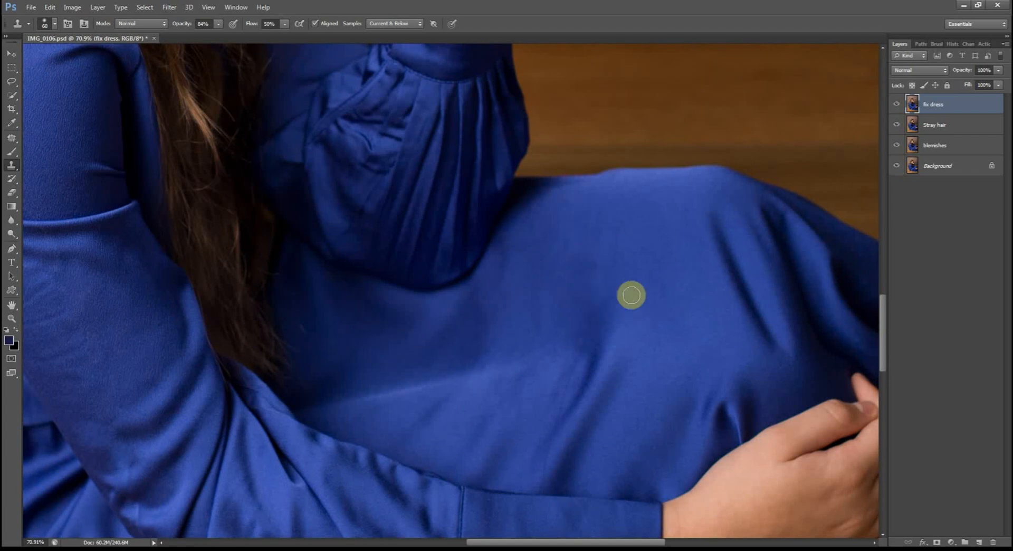
{"action": "scroll", "coordinate": [652, 283], "scroll_direction": "down", "scroll_amount": 2}
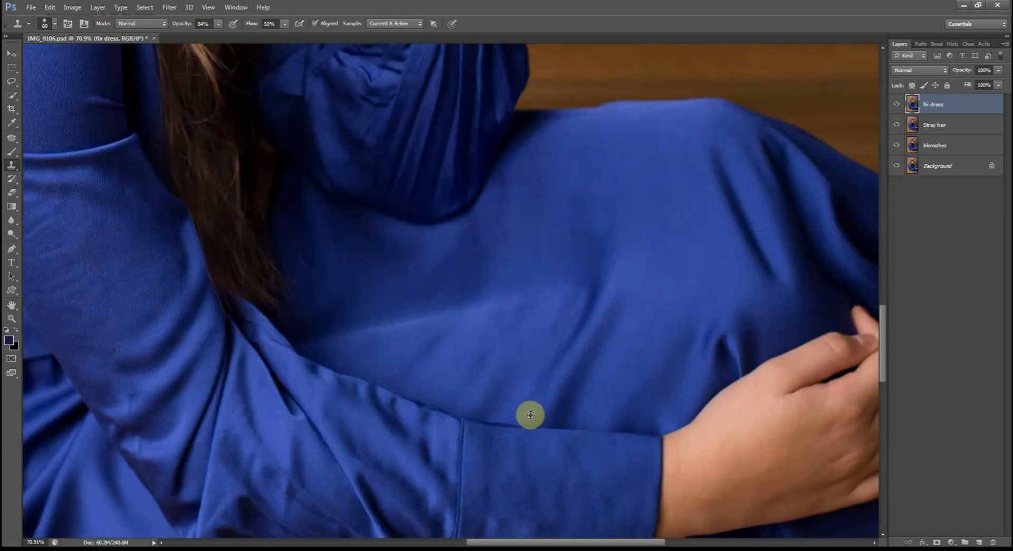
{"action": "scroll", "coordinate": [530, 414], "scroll_direction": "up", "scroll_amount": 4}
{"action": "left_click", "coordinate": [11, 137]}
{"action": "left_click_drag", "start_coordinate": [565, 438], "coordinate": [568, 410]}
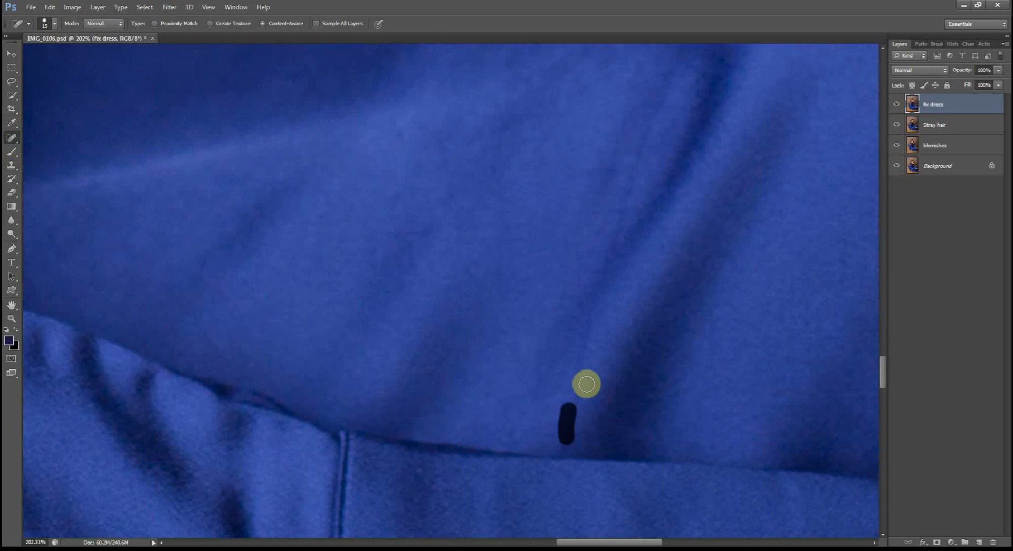
{"action": "left_click_drag", "start_coordinate": [582, 354], "coordinate": [585, 339]}
{"action": "scroll", "coordinate": [594, 332], "scroll_direction": "up", "scroll_amount": 1}
{"action": "left_click", "coordinate": [580, 395]}
{"action": "scroll", "coordinate": [607, 370], "scroll_direction": "up", "scroll_amount": 1}
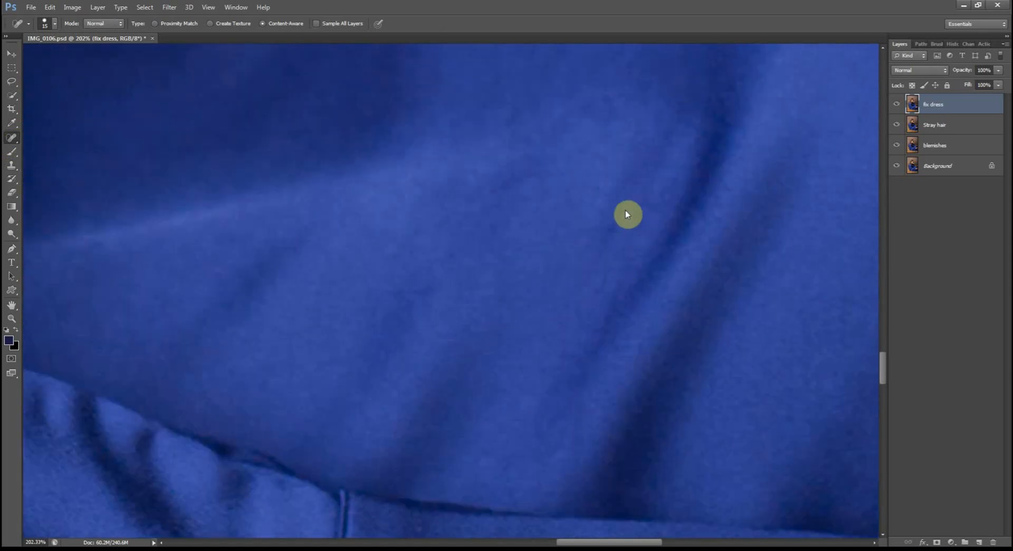
Heal the small crease beside the shoulder seam at the top of the sleeve
{"action": "scroll", "coordinate": [699, 312], "scroll_direction": "down", "scroll_amount": 3}
{"action": "scroll", "coordinate": [642, 393], "scroll_direction": "down", "scroll_amount": 1}
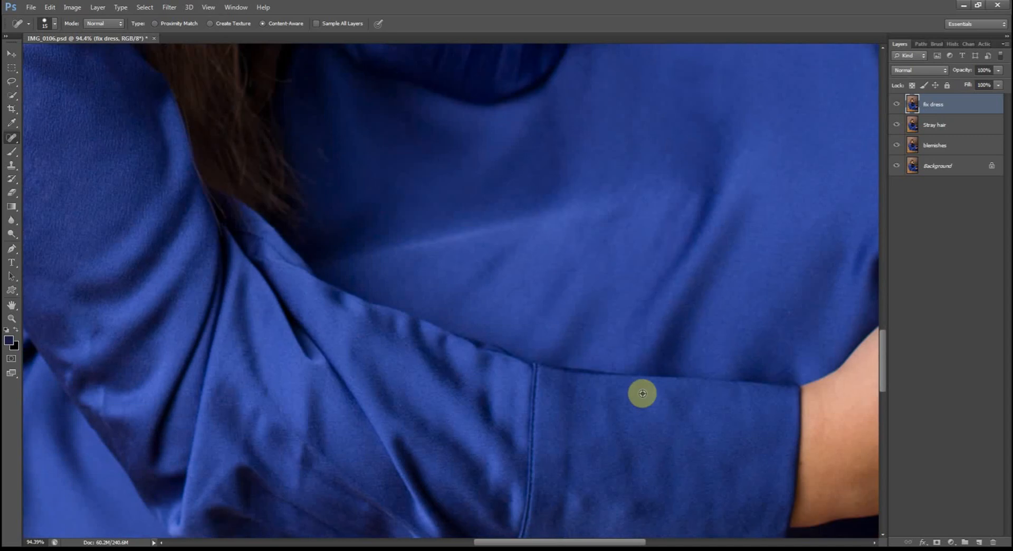
{"action": "scroll", "coordinate": [642, 394], "scroll_direction": "down", "scroll_amount": 5}
{"action": "scroll", "coordinate": [642, 393], "scroll_direction": "down", "scroll_amount": 2}
{"action": "scroll", "coordinate": [417, 273], "scroll_direction": "up", "scroll_amount": 5}
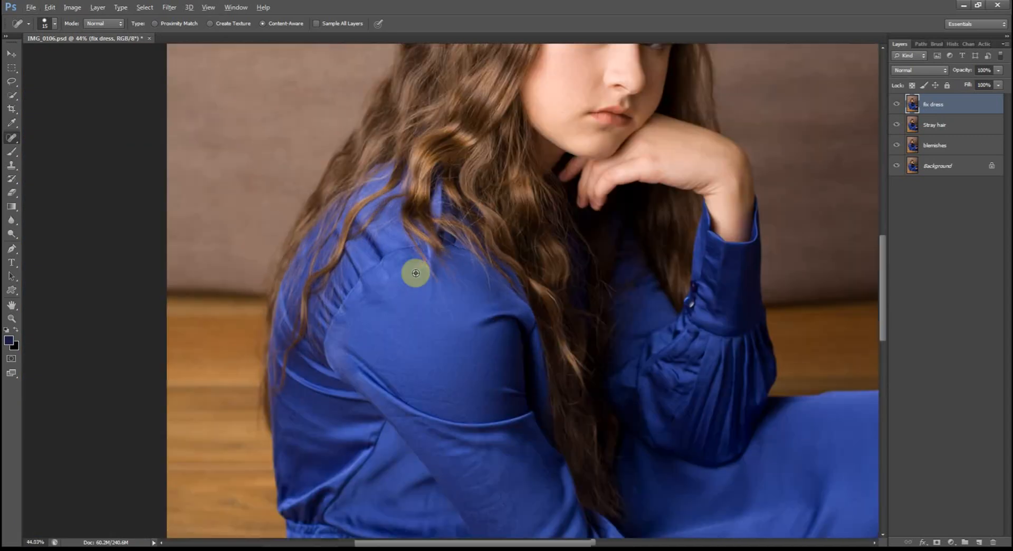
{"action": "left_click", "coordinate": [405, 314], "text": "alt"}
{"action": "left_click", "coordinate": [553, 218]}
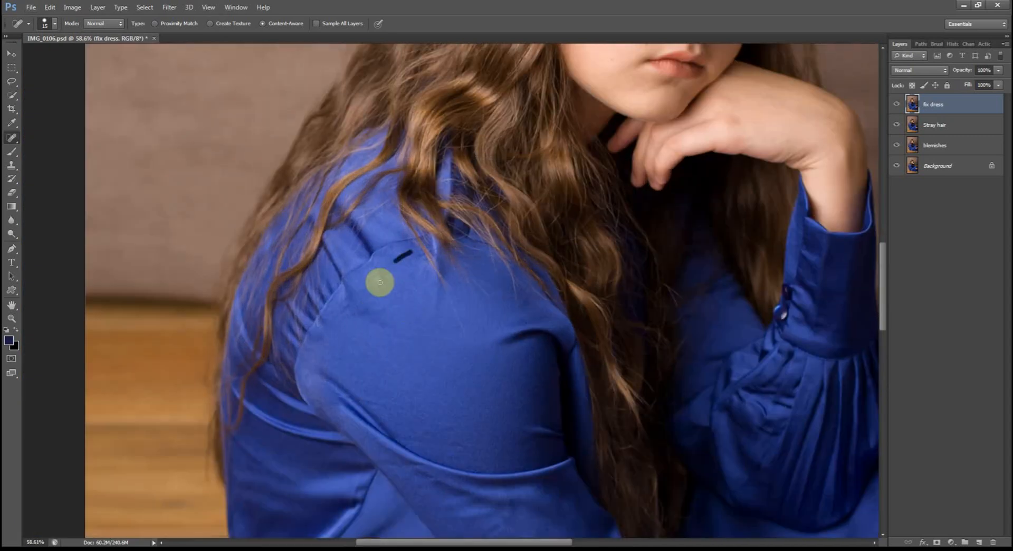
Heal the crease above the elbow and the small spot near the elbow on the sleeve
{"action": "scroll", "coordinate": [488, 344], "scroll_direction": "down", "scroll_amount": 5}
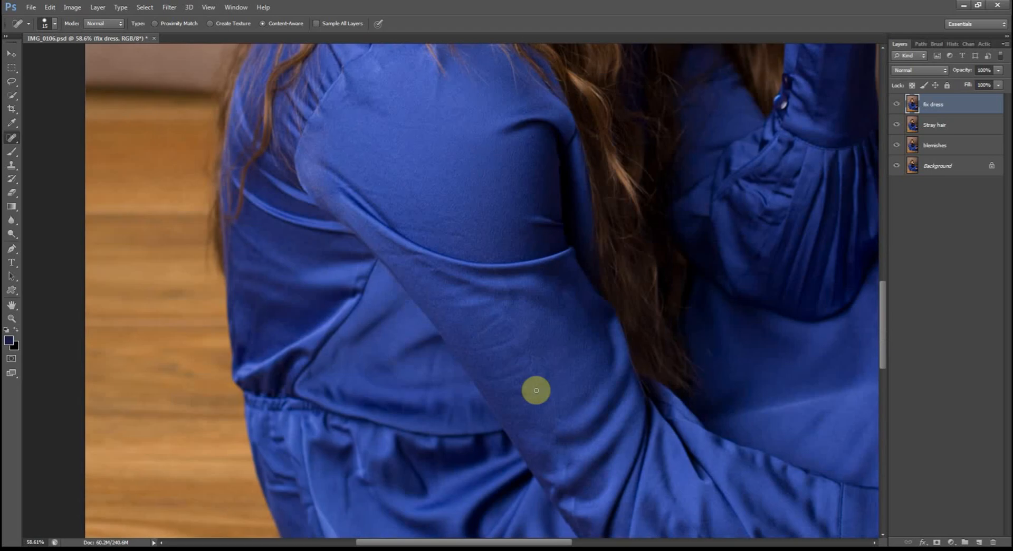
{"action": "left_click_drag", "start_coordinate": [548, 420], "coordinate": [555, 399]}
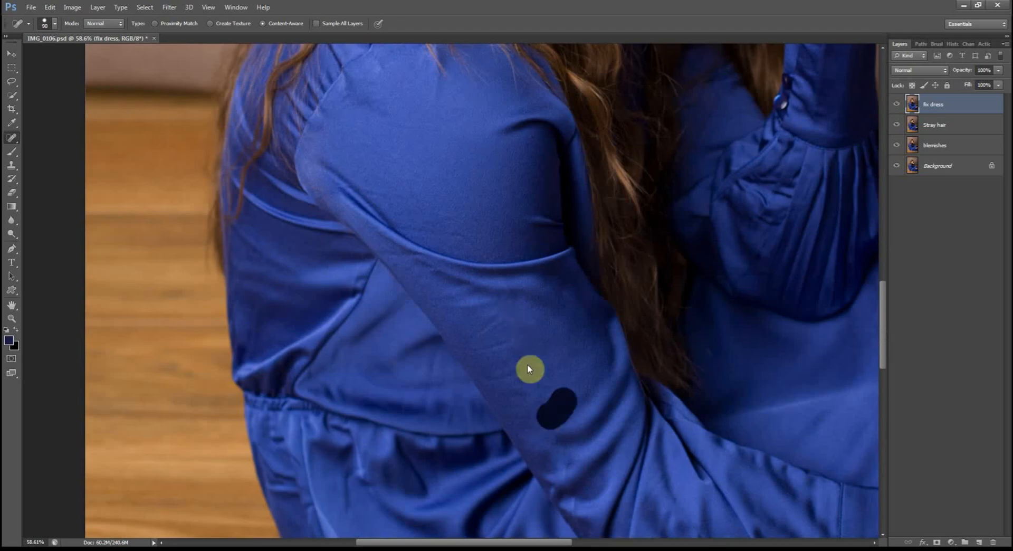
{"action": "scroll", "coordinate": [560, 400], "scroll_direction": "down", "scroll_amount": 2}
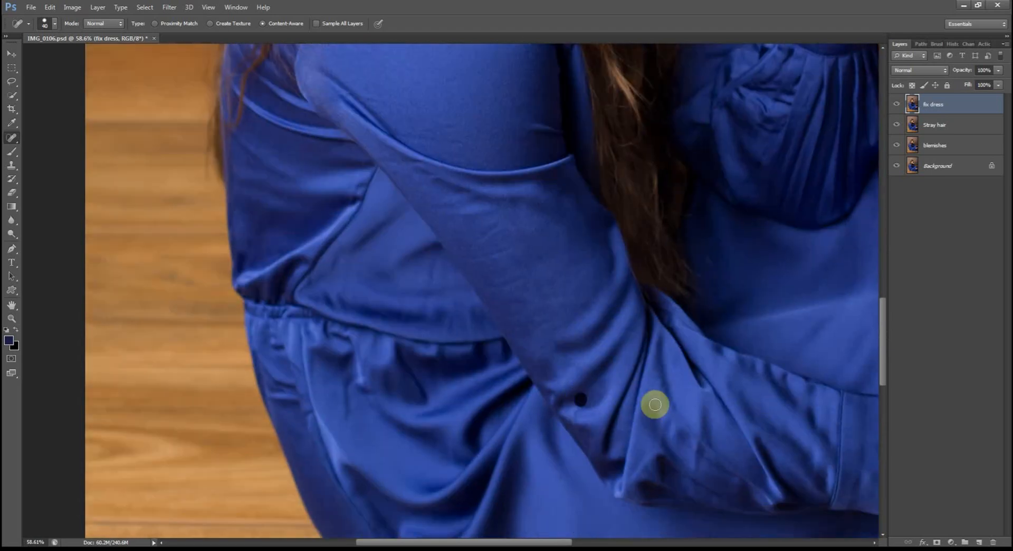
{"action": "left_click", "coordinate": [581, 400]}
Switch to the Clone Stamp and enlarge its brush to 125 px over the upper part of the sleeve
{"action": "left_click", "coordinate": [11, 165]}
{"action": "scroll", "coordinate": [583, 380], "scroll_direction": "up", "scroll_amount": 3}
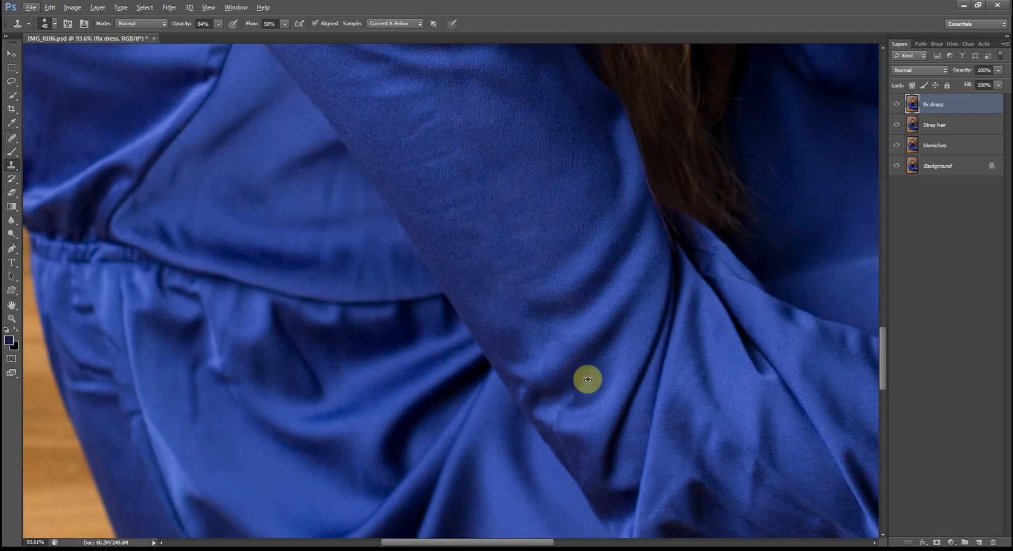
{"action": "key", "text": "ctrl+0"}
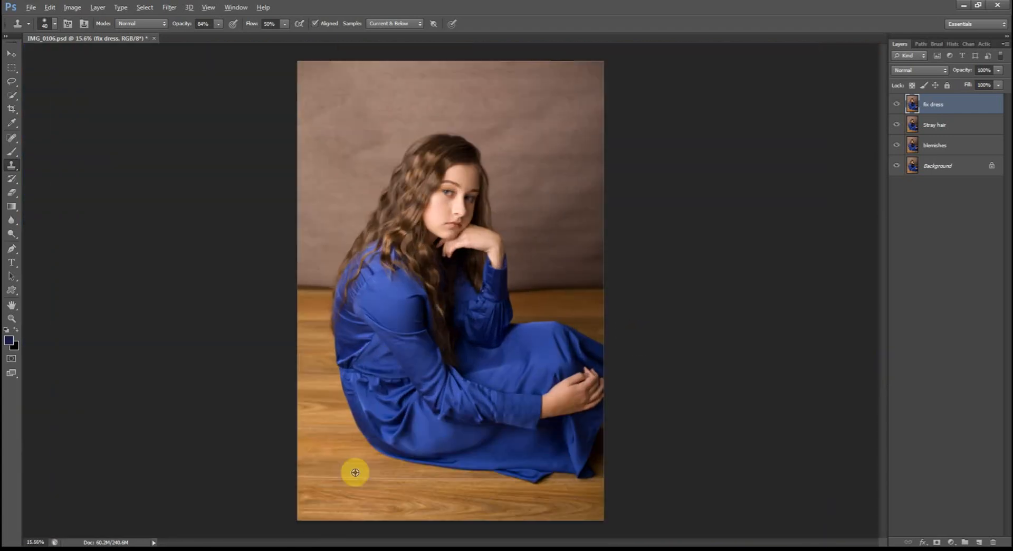
{"action": "scroll", "coordinate": [355, 472], "scroll_direction": "up", "scroll_amount": 4}
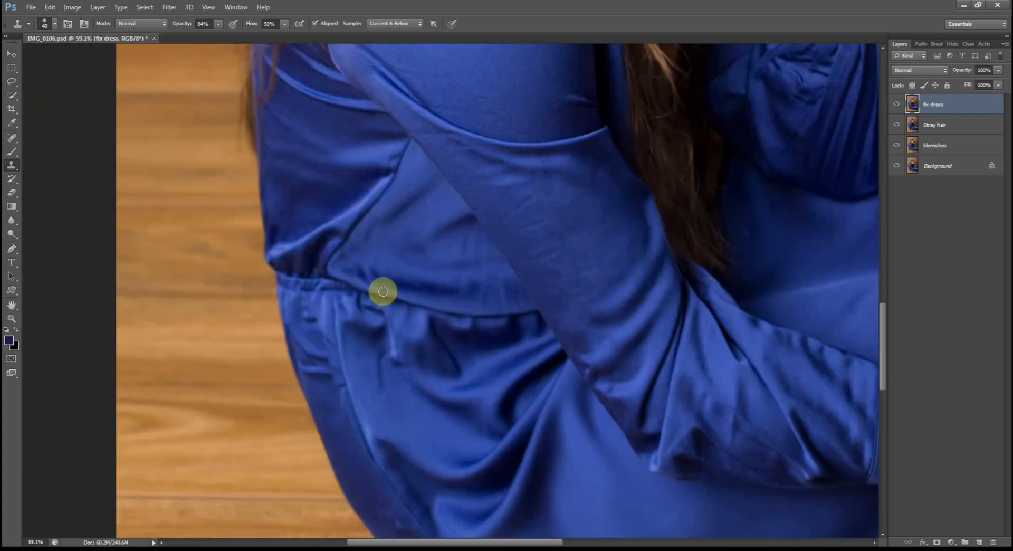
{"action": "scroll", "coordinate": [391, 333], "scroll_direction": "up", "scroll_amount": 1}
{"action": "key", "text": "bracketright"}
{"action": "scroll", "coordinate": [422, 291], "scroll_direction": "up", "scroll_amount": 4}
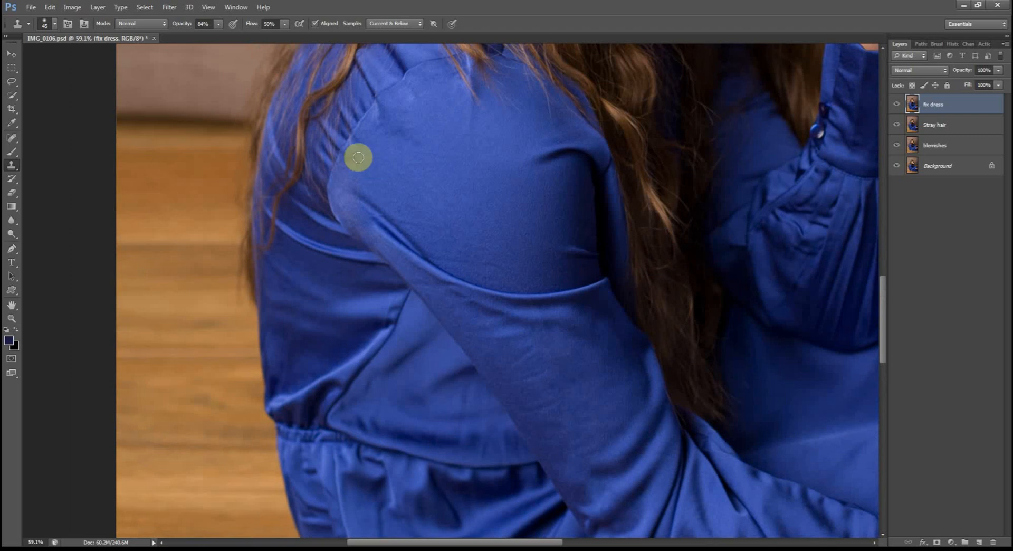
{"action": "key", "text": "bracketright"}
{"action": "key", "text": "bracketright"}
{"action": "key", "text": "bracketright"}
{"action": "key", "text": "bracketright"}
{"action": "key", "text": "bracketright"}
{"action": "key", "text": "bracketright"}
{"action": "key", "text": "bracketright"}
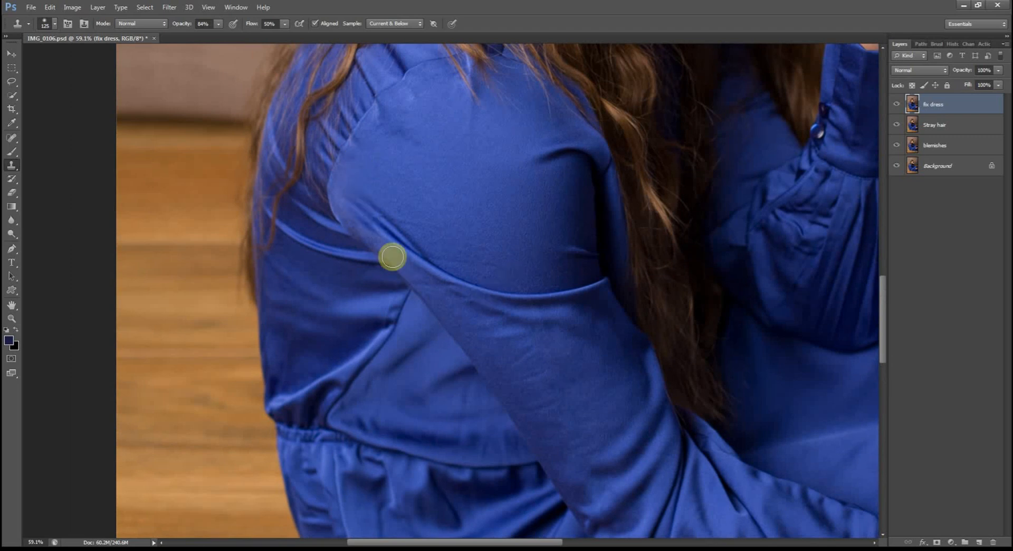
{"action": "scroll", "coordinate": [475, 177], "scroll_direction": "down", "scroll_amount": 4}
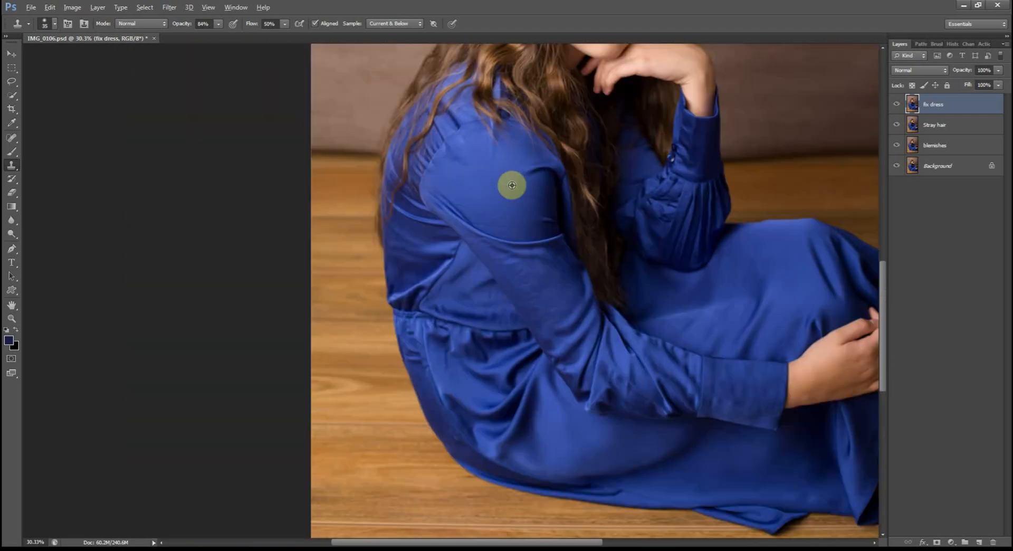
Clone smooth fabric over the small wrinkles just below the crosswise sleeve fold with a 60 px brush
{"action": "scroll", "coordinate": [527, 252], "scroll_direction": "up", "scroll_amount": 4}
{"action": "left_click_drag", "start_coordinate": [349, 326], "coordinate": [358, 308]}
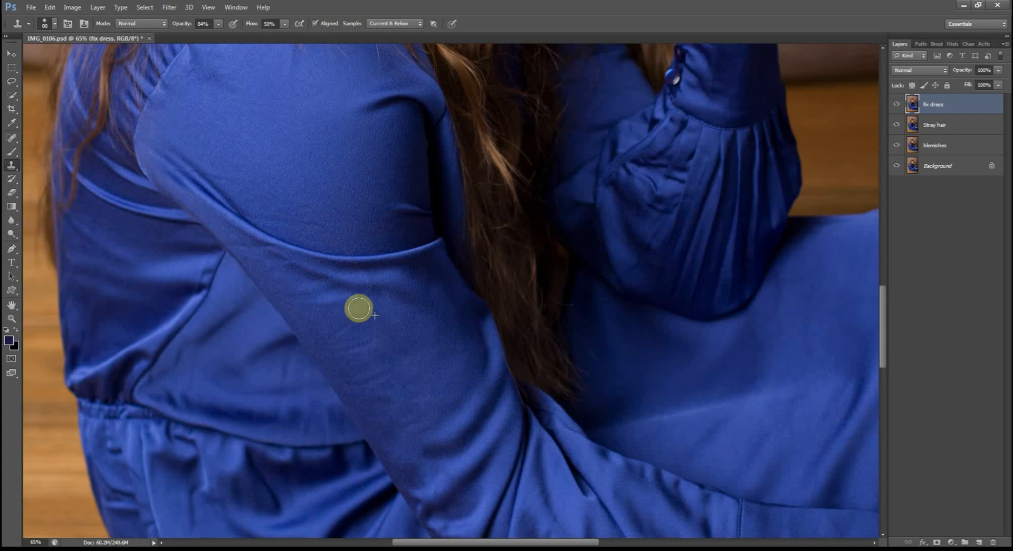
{"action": "left_click", "coordinate": [390, 341], "text": "alt"}
{"action": "left_click", "coordinate": [431, 360]}
Enlarge the Clone Stamp brush to 150 px and clone over the remaining wrinkles between the sleeve fold and the elbow
{"action": "key", "text": "bracketright"}
{"action": "key", "text": "bracketright"}
{"action": "key", "text": "bracketright"}
{"action": "key", "text": "bracketright"}
{"action": "key", "text": "bracketright"}
{"action": "key", "text": "bracketright"}
{"action": "key", "text": "bracketright"}
{"action": "key", "text": "bracketright"}
{"action": "left_click", "coordinate": [436, 333], "text": "alt"}
{"action": "left_click_drag", "start_coordinate": [428, 397], "coordinate": [415, 370]}
{"action": "left_click", "coordinate": [407, 354], "text": "alt"}
{"action": "mouse_move", "coordinate": [359, 374]}
{"action": "left_mouse_down"}
{"action": "mouse_move", "coordinate": [388, 393]}
{"action": "mouse_move", "coordinate": [391, 369]}
{"action": "left_mouse_up"}
{"action": "left_click", "coordinate": [428, 413], "text": "alt"}
{"action": "left_click", "coordinate": [362, 333], "text": "alt"}
{"action": "left_click_drag", "start_coordinate": [344, 320], "coordinate": [389, 313]}
{"action": "scroll", "coordinate": [610, 301], "scroll_direction": "down", "scroll_amount": 4}
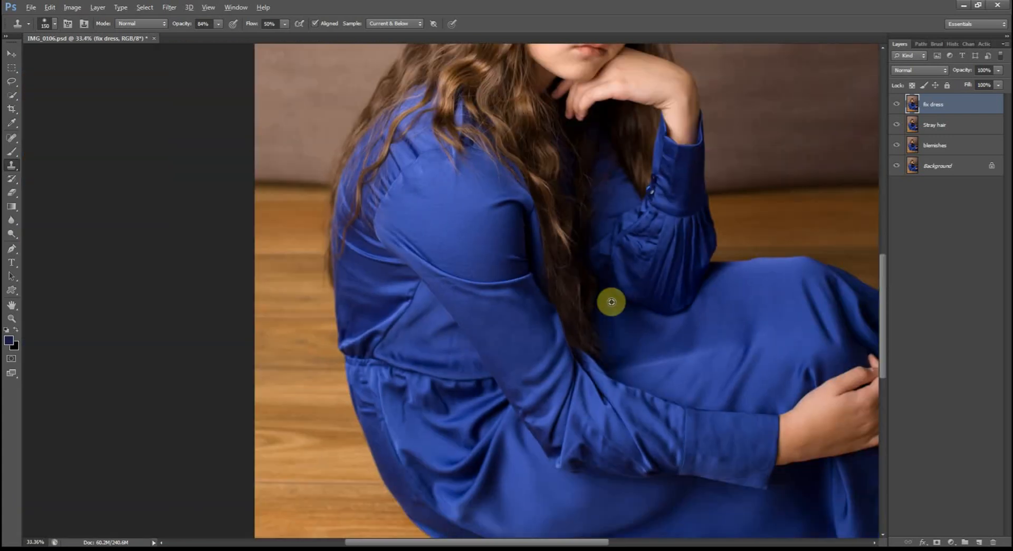
Duplicate the fix dress layer twice
{"action": "scroll", "coordinate": [468, 156], "scroll_direction": "up", "scroll_amount": 3}
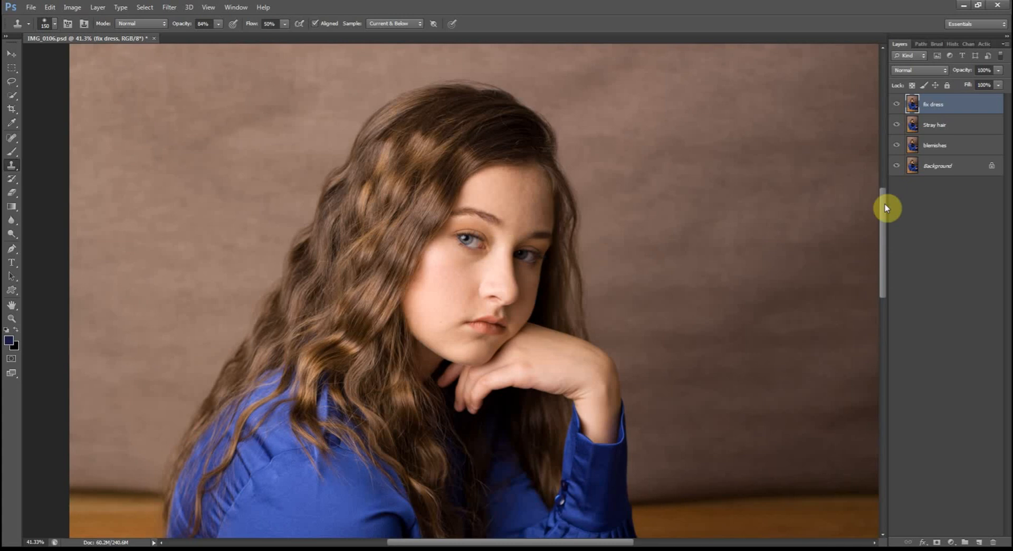
{"action": "key", "text": "ctrl+j"}
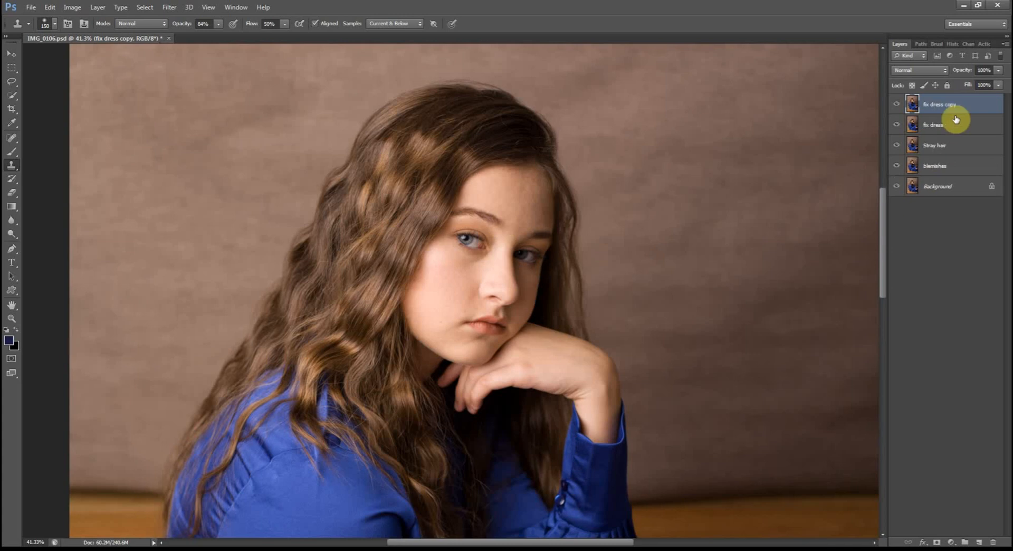
{"action": "key", "text": "ctrl+j"}
Rename the lower copy "low frequency/colour" and the upper copy "high frequency/texture"
{"action": "double_click", "coordinate": [950, 126]}
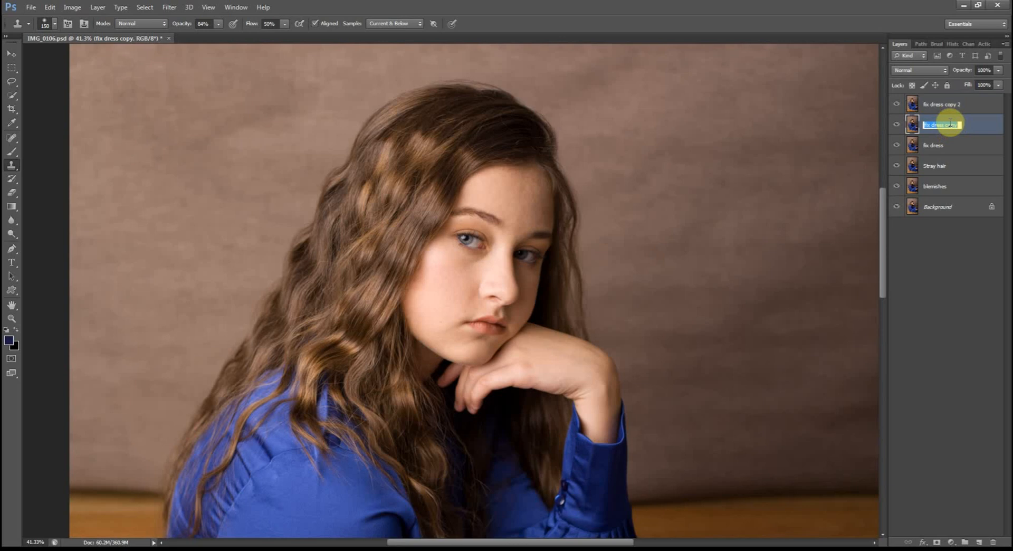
{"action": "type", "text": "low frequency/colo"}
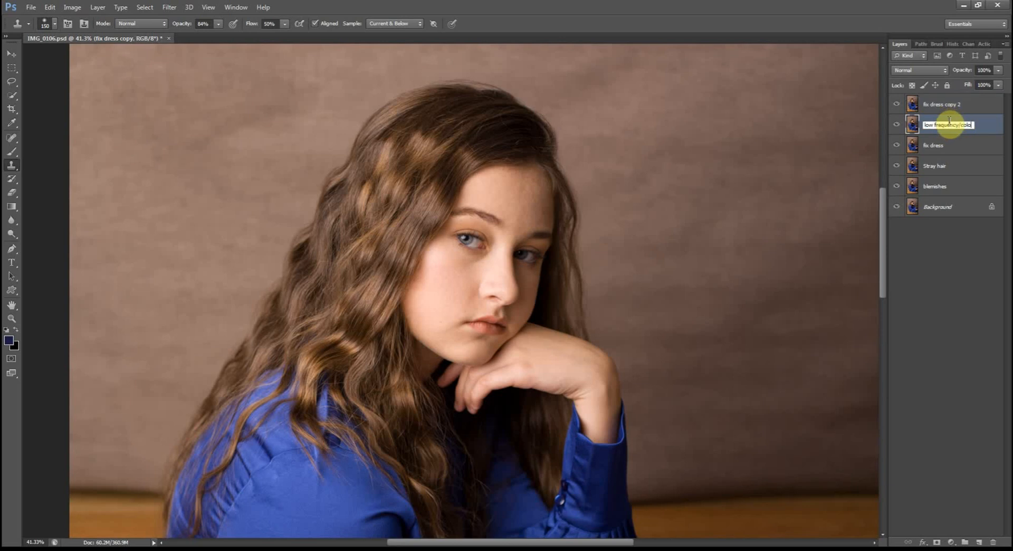
{"action": "type", "text": "ur"}
{"action": "double_click", "coordinate": [946, 104]}
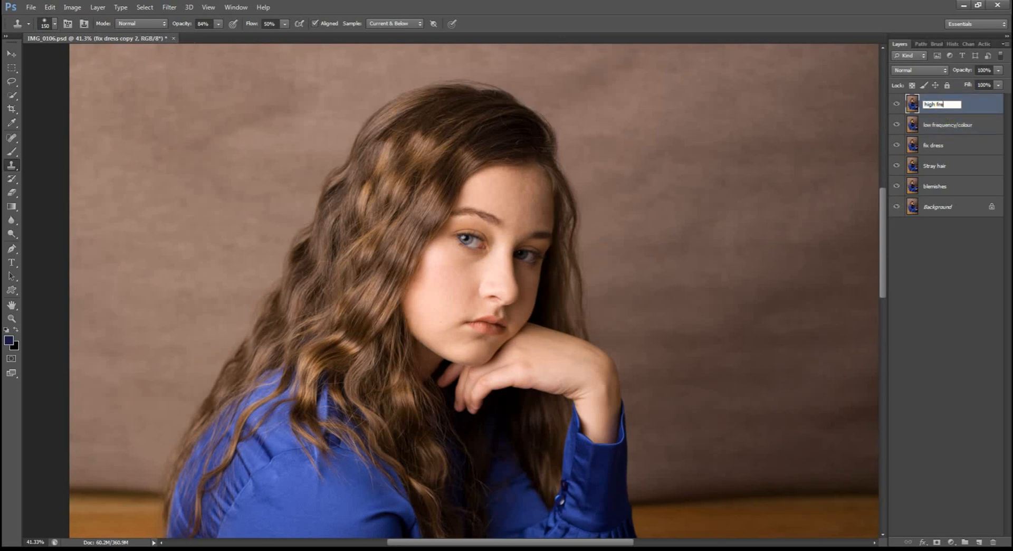
{"action": "key", "text": "Return"}
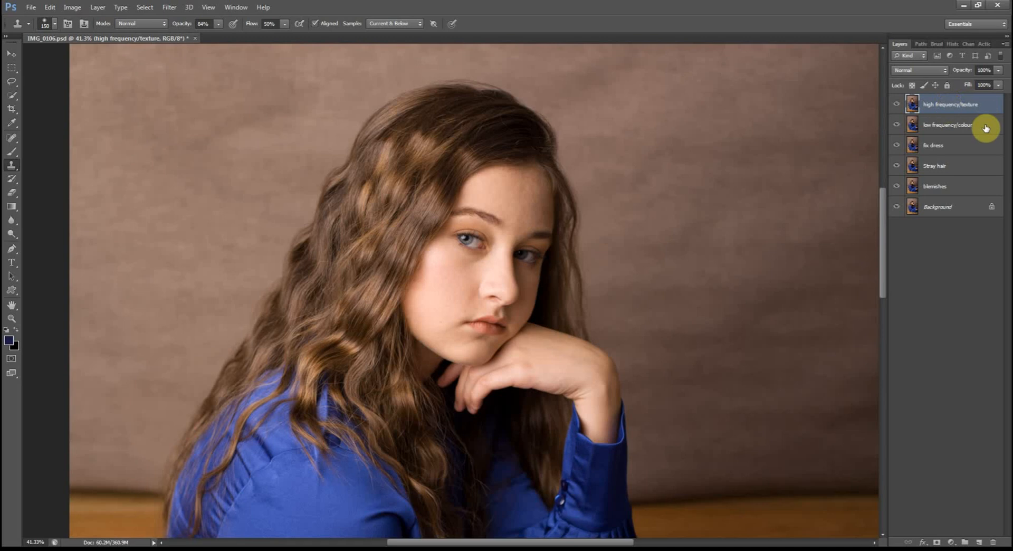
Group the two frequency layers, name the group "Frequency Separation" and expand it
{"action": "left_click", "coordinate": [973, 127], "text": "shift"}
{"action": "key", "text": "ctrl+g"}
{"action": "double_click", "coordinate": [938, 100]}
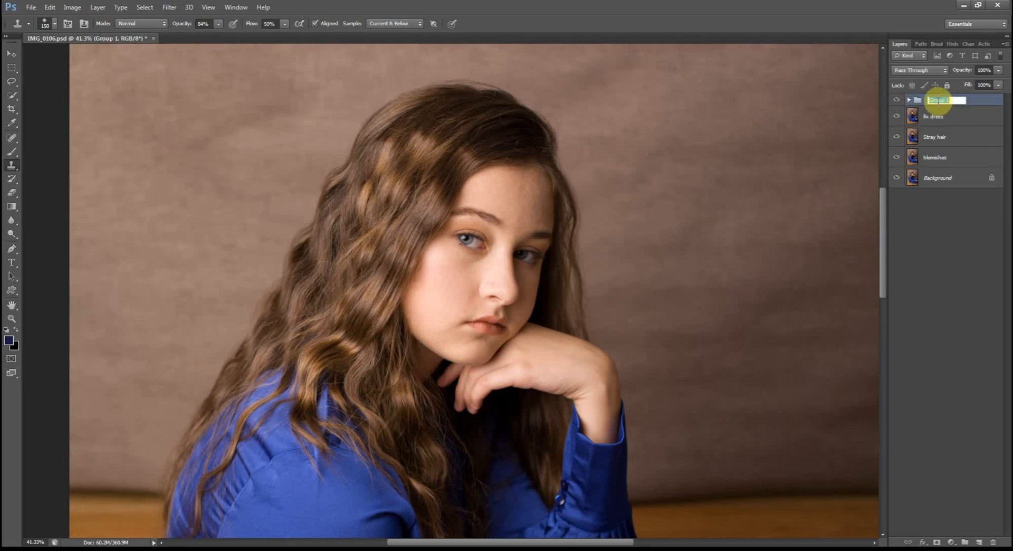
{"action": "type", "text": "Frequency Separation"}
{"action": "key", "text": "Return"}
{"action": "left_click", "coordinate": [908, 100]}
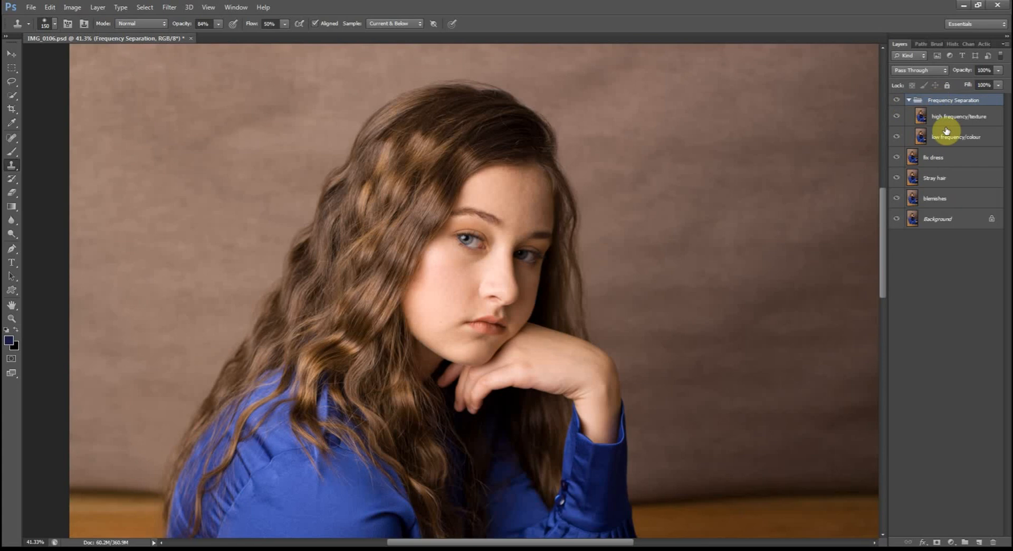
Hide the high frequency/texture layer and make low frequency/colour the active layer
{"action": "left_click", "coordinate": [957, 136]}
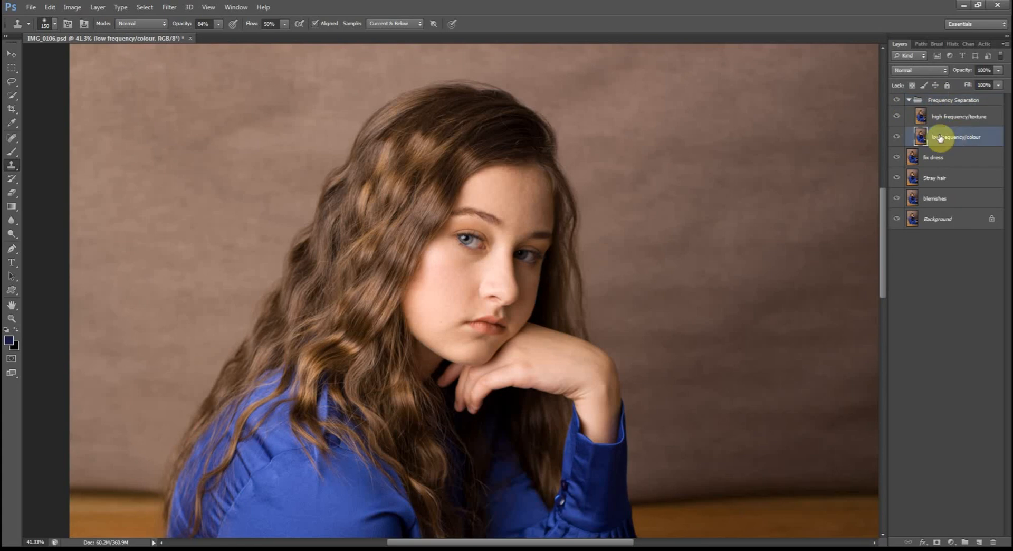
{"action": "left_click", "coordinate": [904, 116]}
{"action": "left_click", "coordinate": [896, 116]}
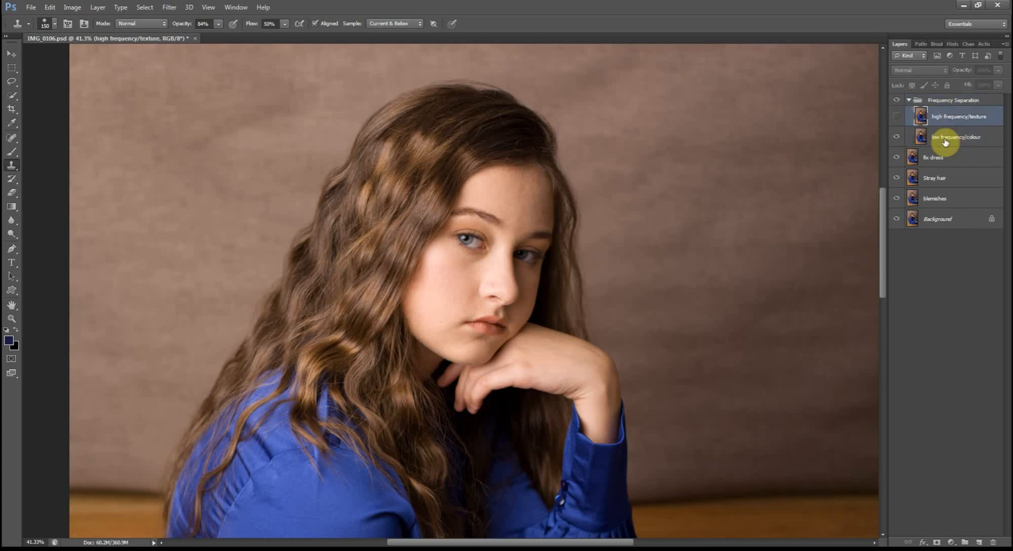
{"action": "left_click", "coordinate": [946, 141]}
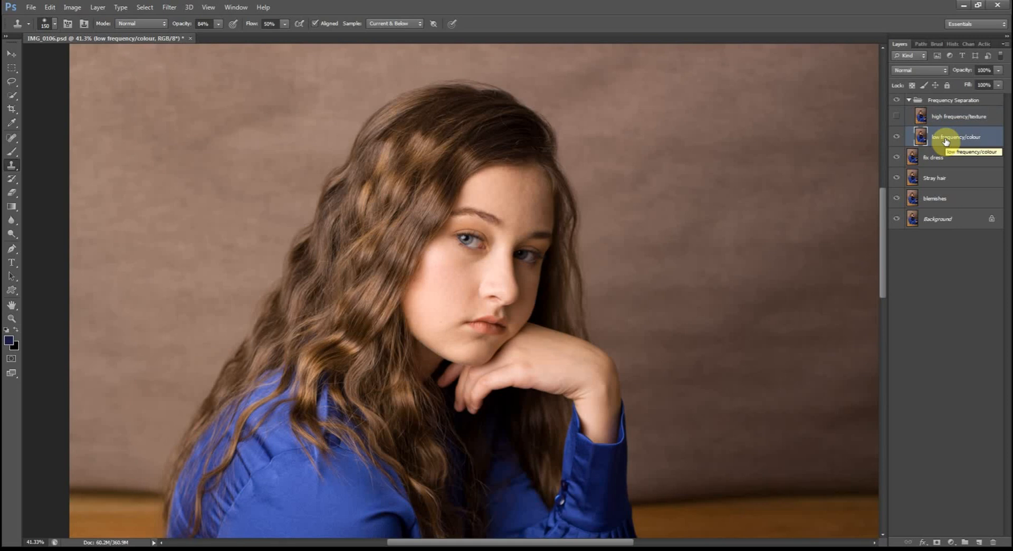
Apply a Gaussian Blur with a 5.5-pixel radius to the low frequency/colour layer
{"action": "left_click", "coordinate": [169, 7]}
{"action": "mouse_move", "coordinate": [184, 105]}
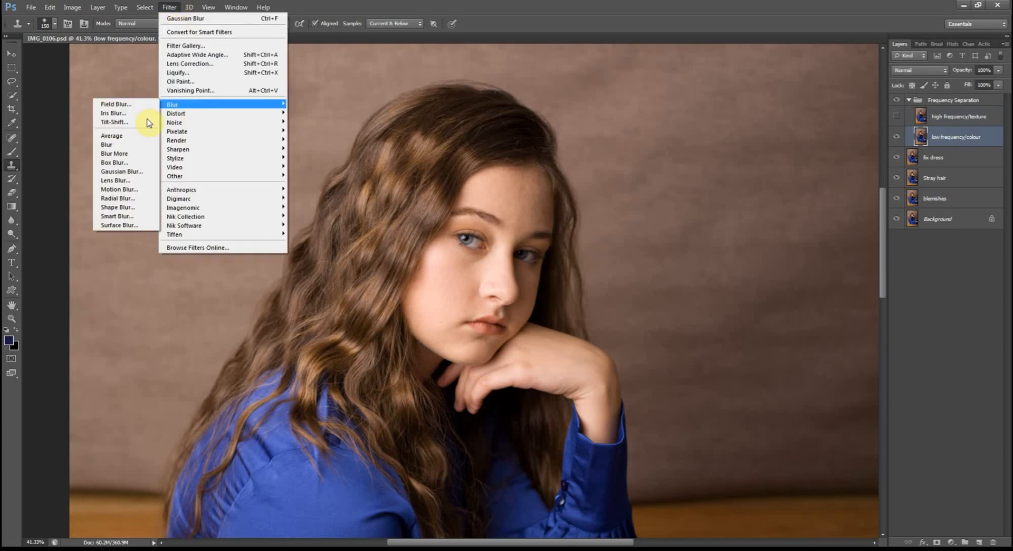
{"action": "left_click", "coordinate": [136, 173]}
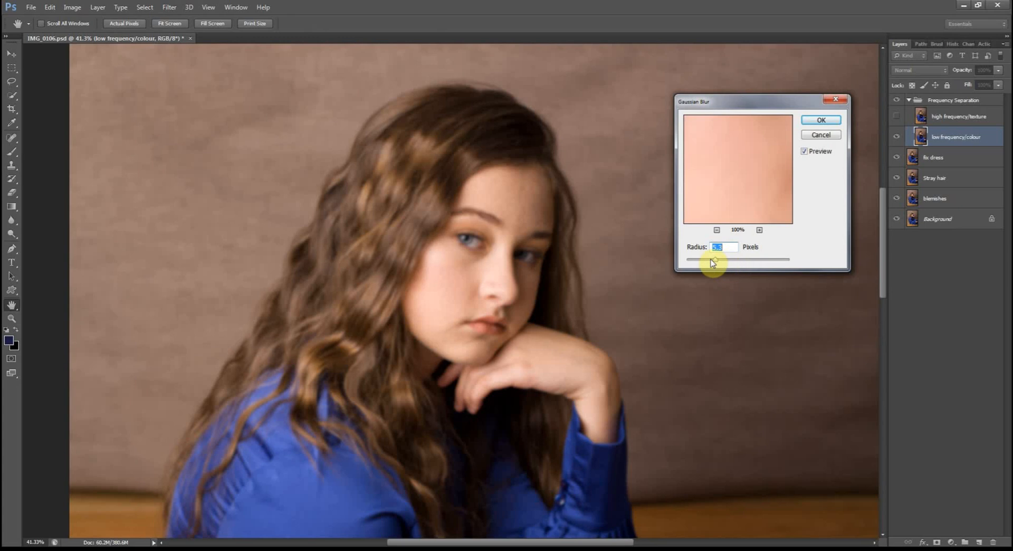
{"action": "left_click_drag", "start_coordinate": [726, 182], "coordinate": [719, 249]}
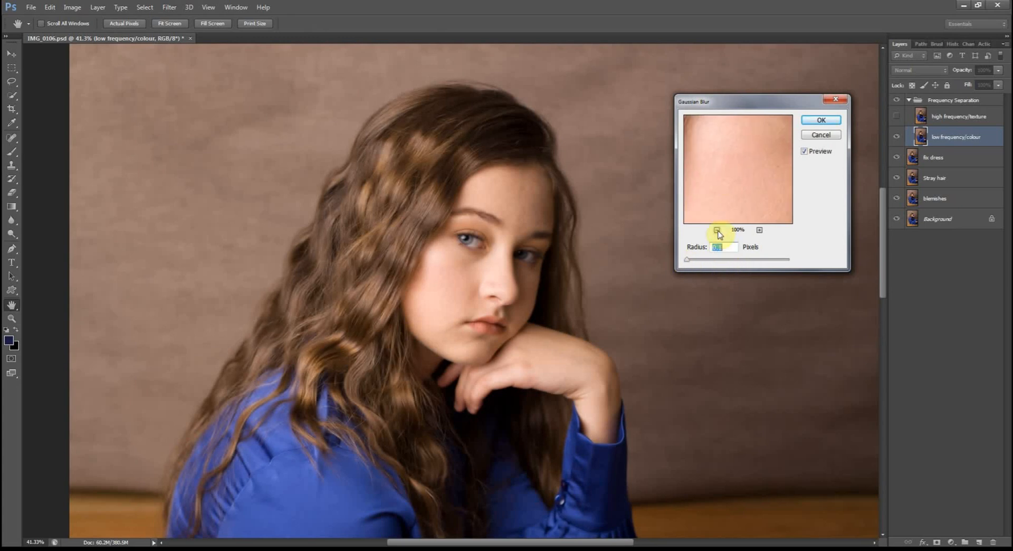
{"action": "left_click", "coordinate": [717, 230]}
{"action": "left_click_drag", "start_coordinate": [726, 188], "coordinate": [739, 210]}
{"action": "left_click", "coordinate": [759, 230]}
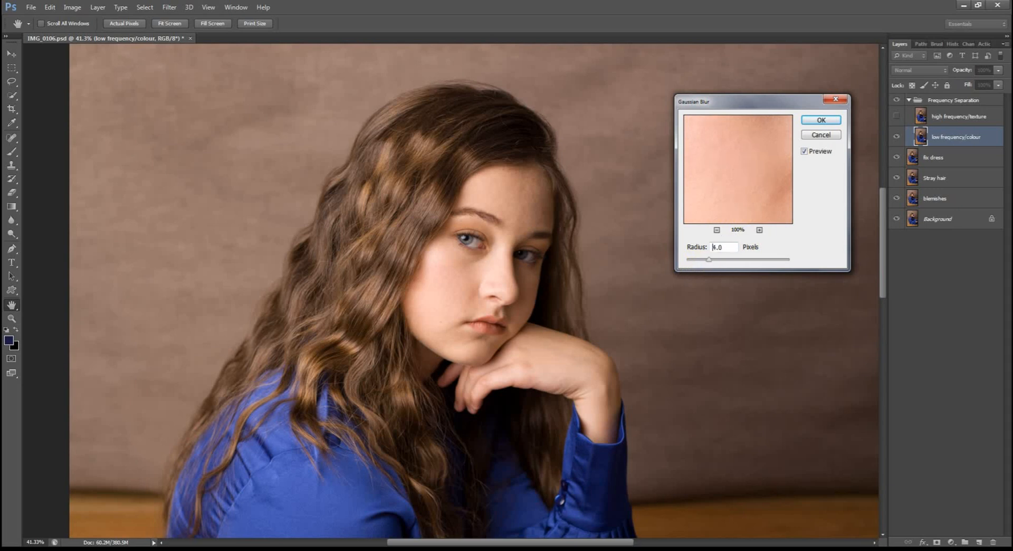
{"action": "type", "text": "5.5"}
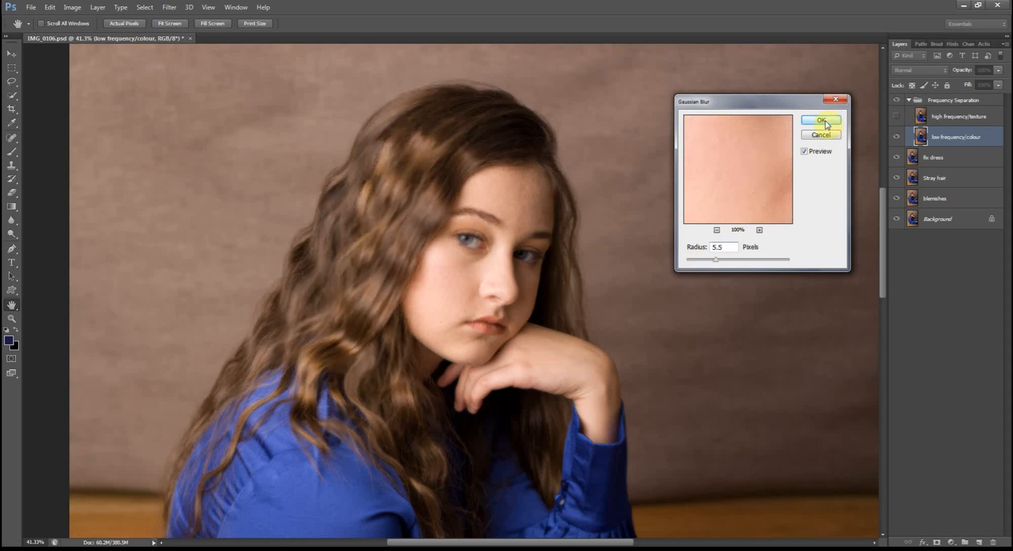
{"action": "left_click", "coordinate": [822, 120]}
{"action": "key", "text": "s"}
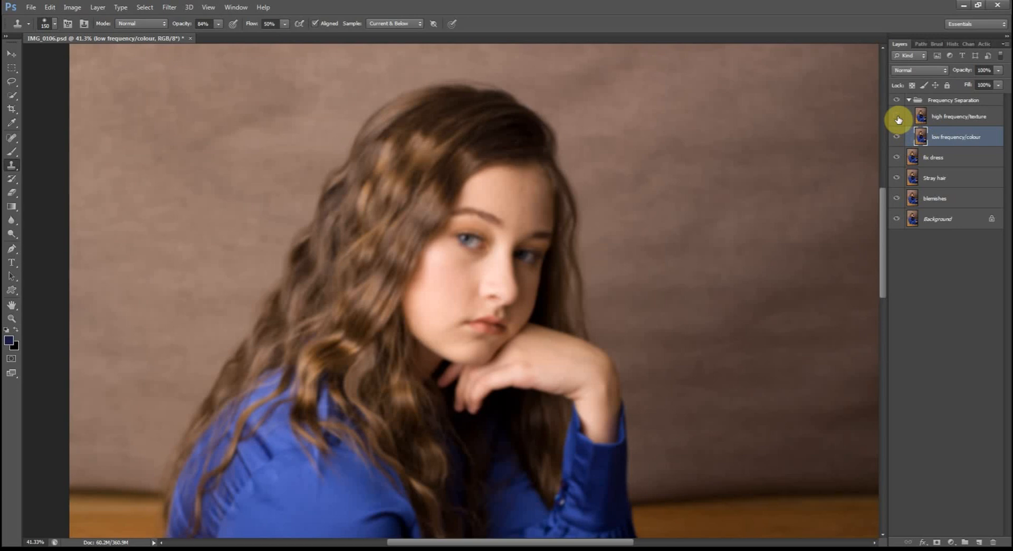
Apply low frequency/colour to the high frequency/texture layer with Subtract, scale 2 and offset 128, then set its blend mode to Linear Light
{"action": "left_click", "coordinate": [935, 119]}
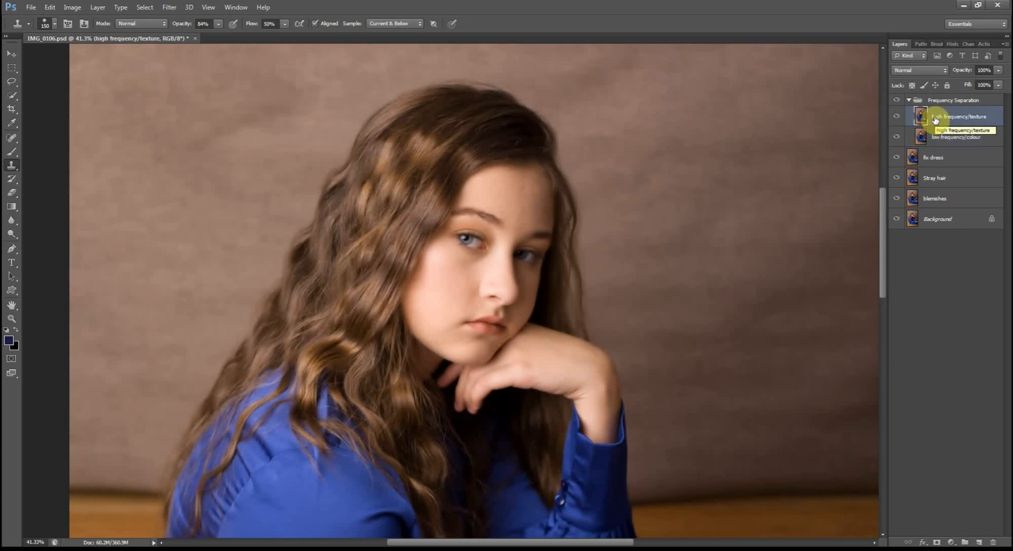
{"action": "left_click", "coordinate": [70, 7]}
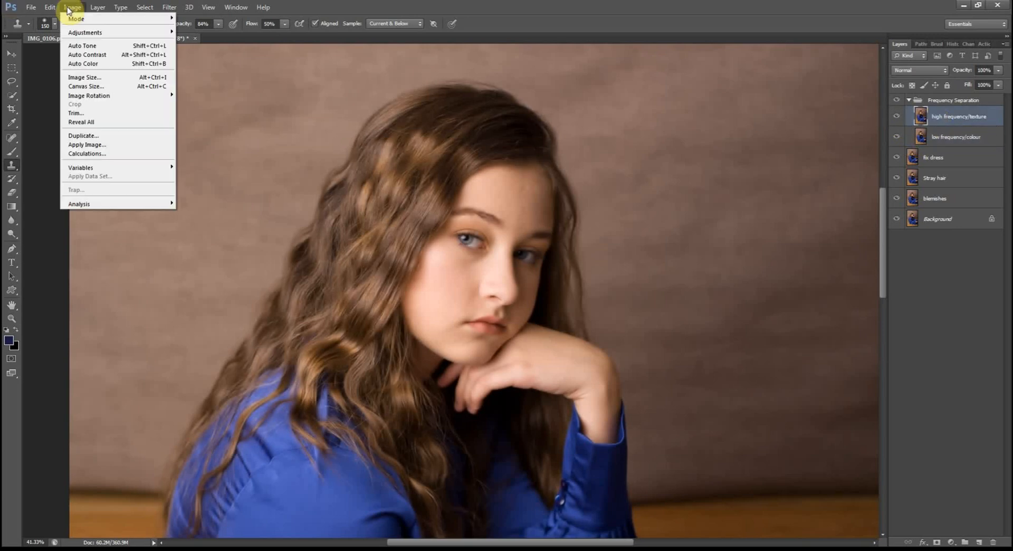
{"action": "left_click", "coordinate": [102, 146]}
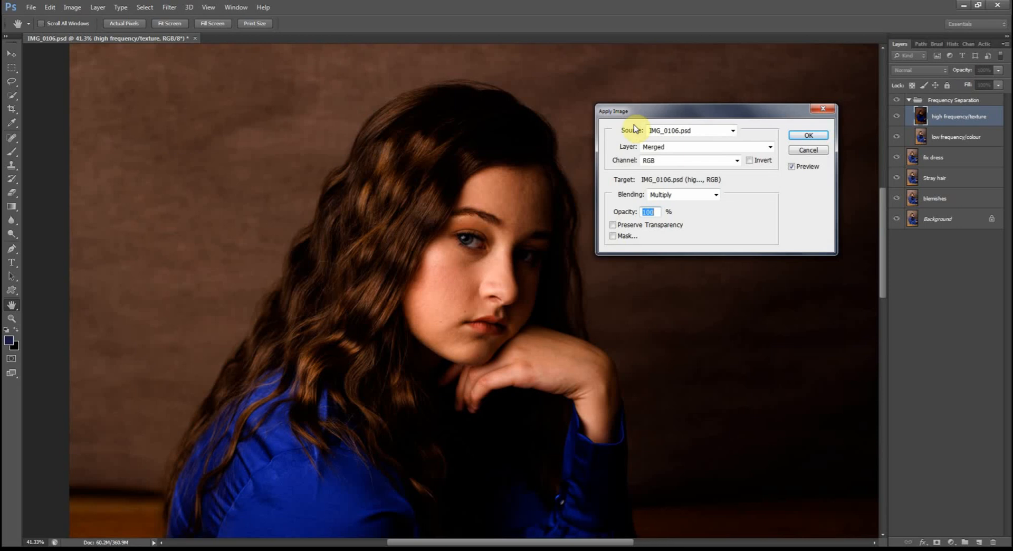
{"action": "left_click", "coordinate": [680, 148]}
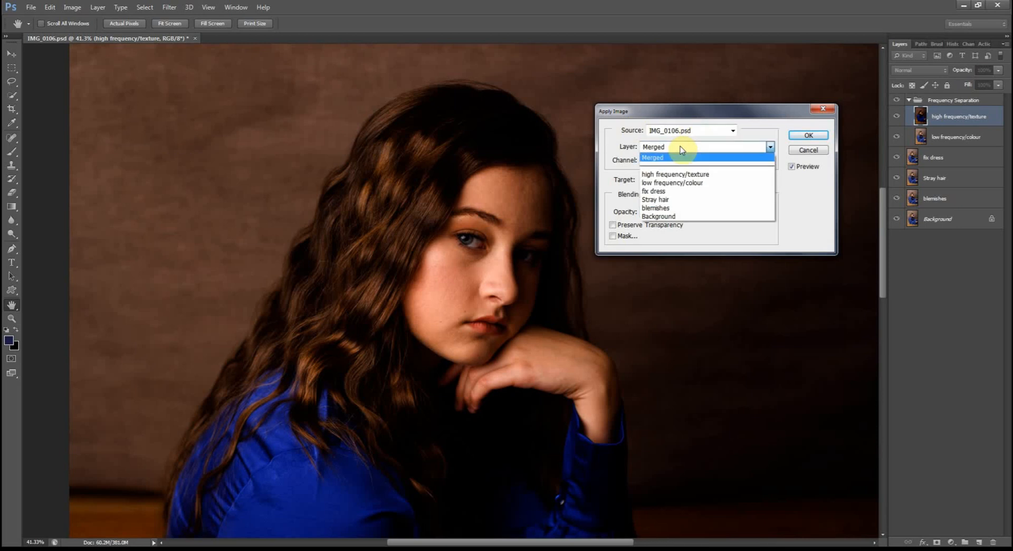
{"action": "left_click", "coordinate": [681, 183]}
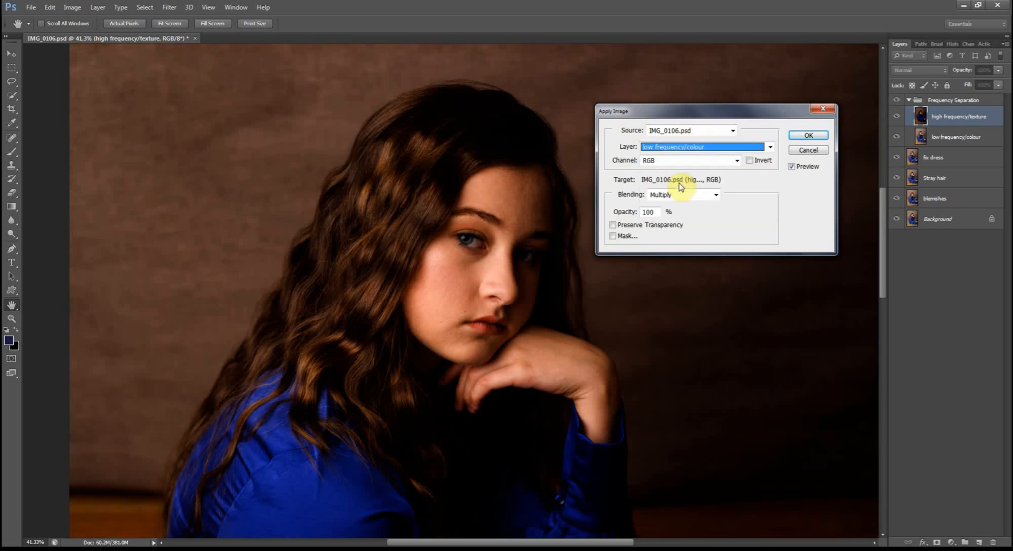
{"action": "left_click", "coordinate": [681, 197]}
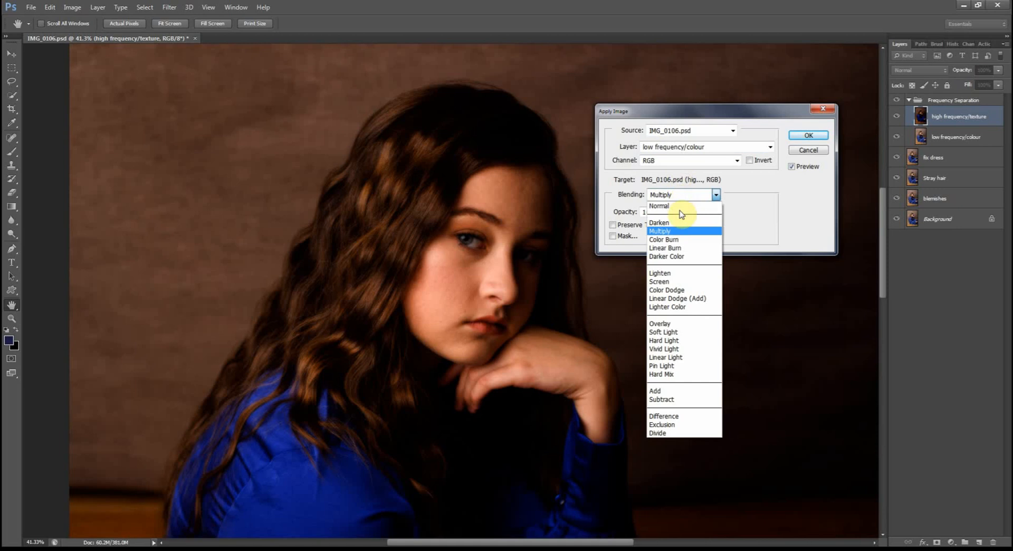
{"action": "left_click", "coordinate": [681, 399]}
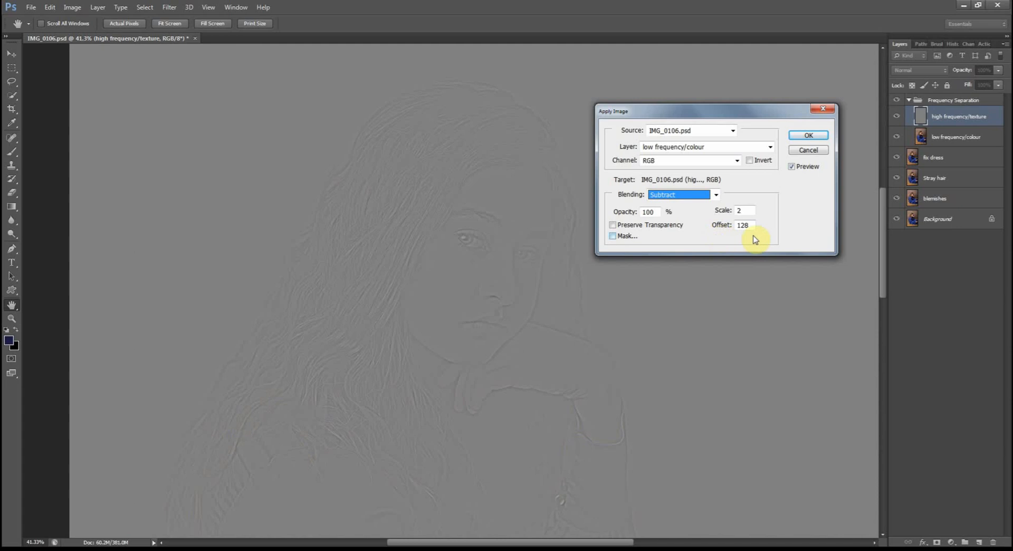
{"action": "left_click", "coordinate": [808, 135]}
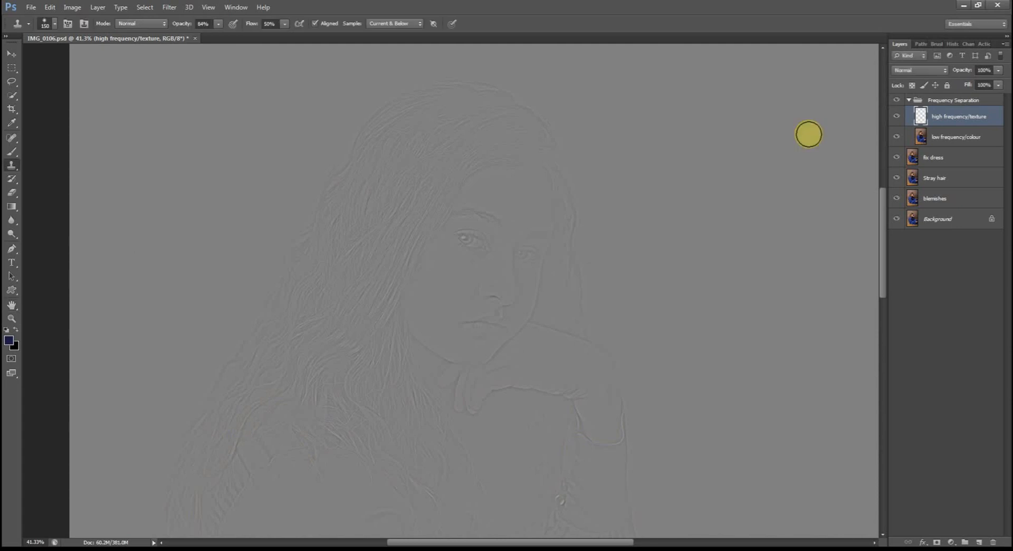
{"action": "left_click", "coordinate": [921, 70]}
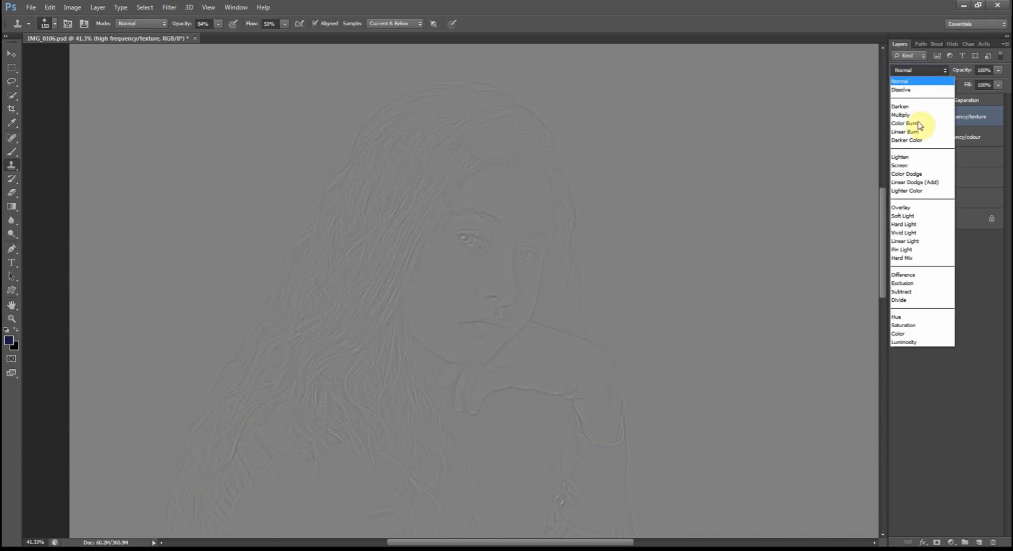
{"action": "left_click", "coordinate": [924, 243]}
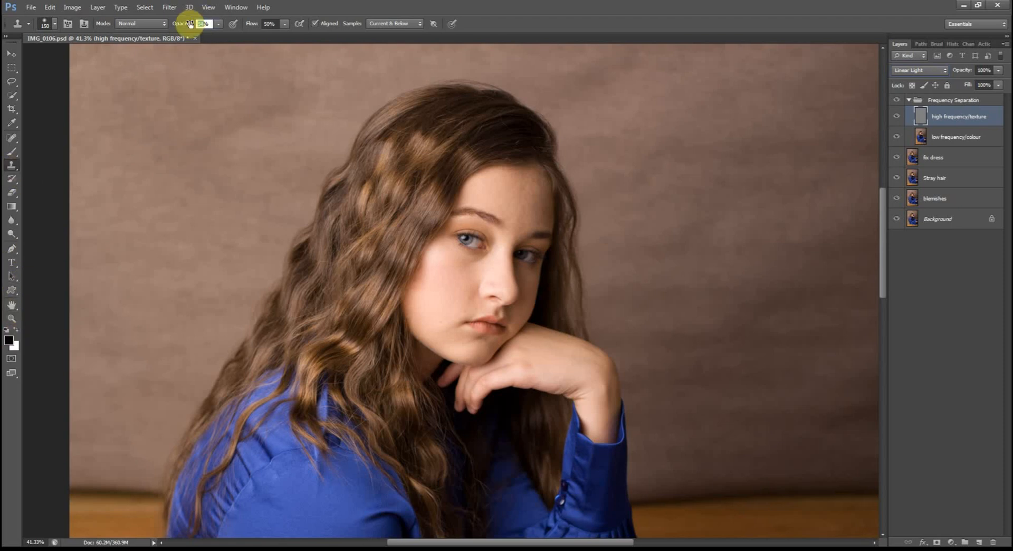
Set the Clone Stamp to 50% opacity and 100% flow and shrink its brush to about 50 px for the forehead
{"action": "type", "text": "50"}
{"action": "left_click_drag", "start_coordinate": [254, 23], "coordinate": [290, 27]}
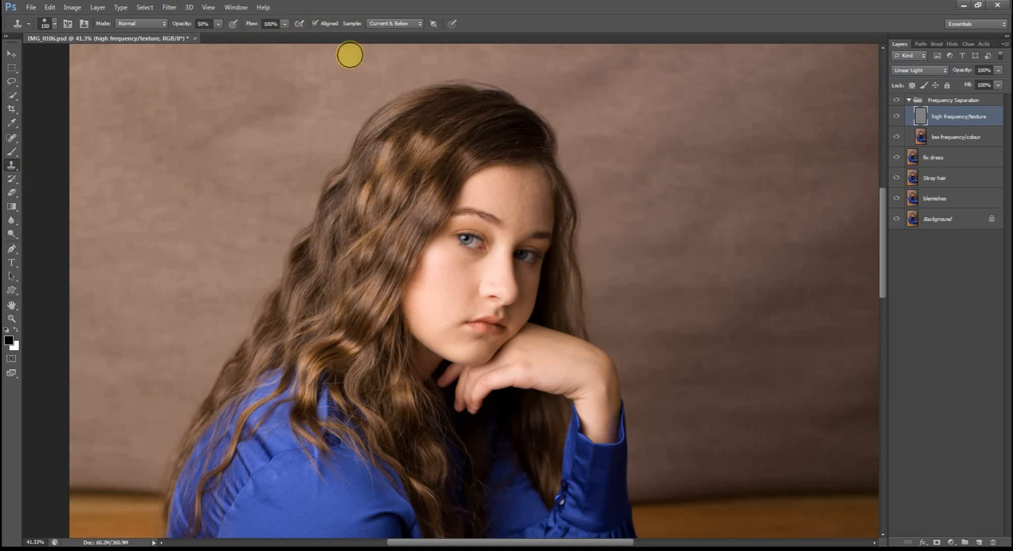
{"action": "scroll", "coordinate": [510, 191], "scroll_direction": "up", "scroll_amount": 5}
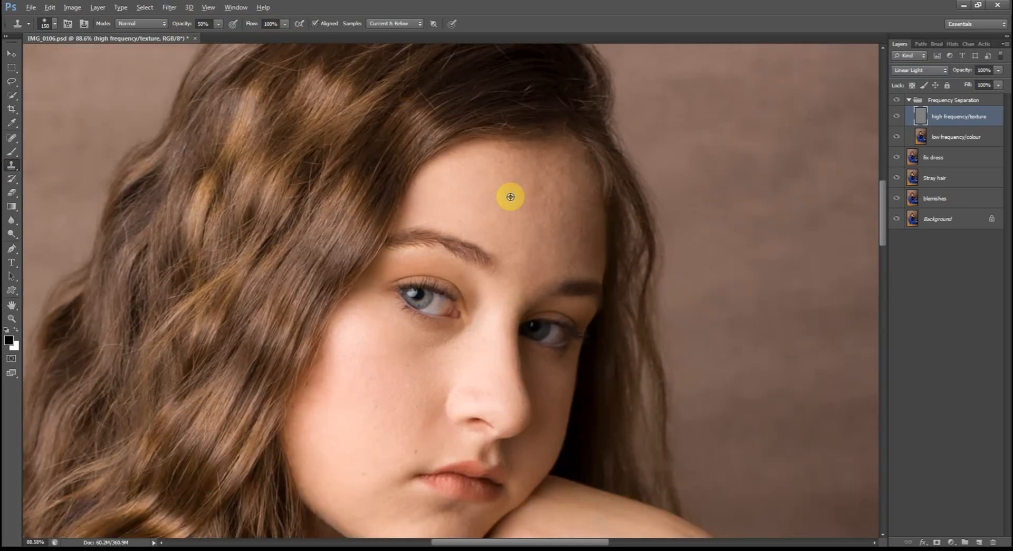
{"action": "key", "text": "bracketleft"}
{"action": "key", "text": "bracketleft"}
{"action": "key", "text": "bracketleft"}
{"action": "key", "text": "bracketleft"}
{"action": "key", "text": "bracketleft"}
{"action": "key", "text": "bracketleft"}
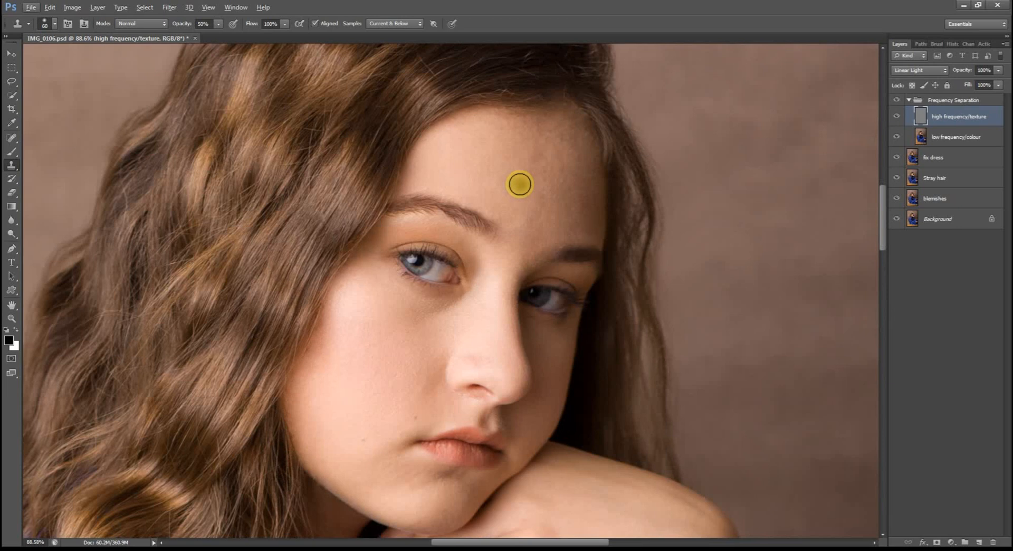
Set the Clone Stamp to sample only the current layer
{"action": "left_click", "coordinate": [529, 175]}
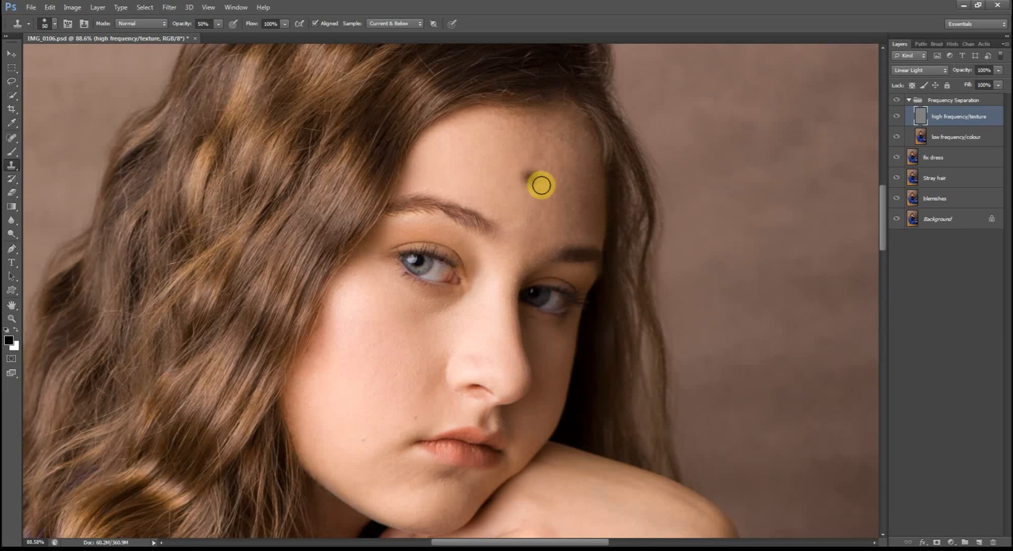
{"action": "left_click", "coordinate": [393, 23]}
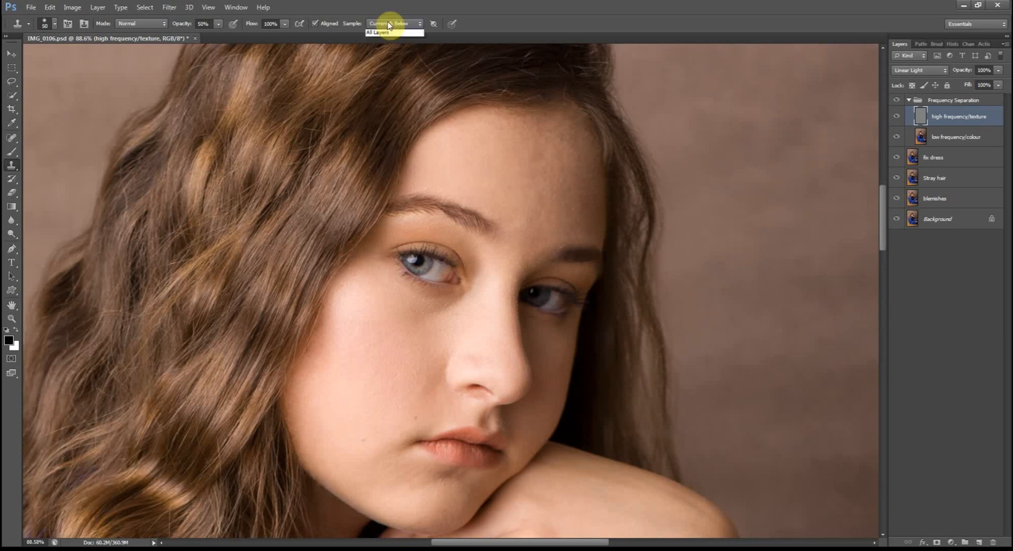
{"action": "left_click", "coordinate": [396, 32]}
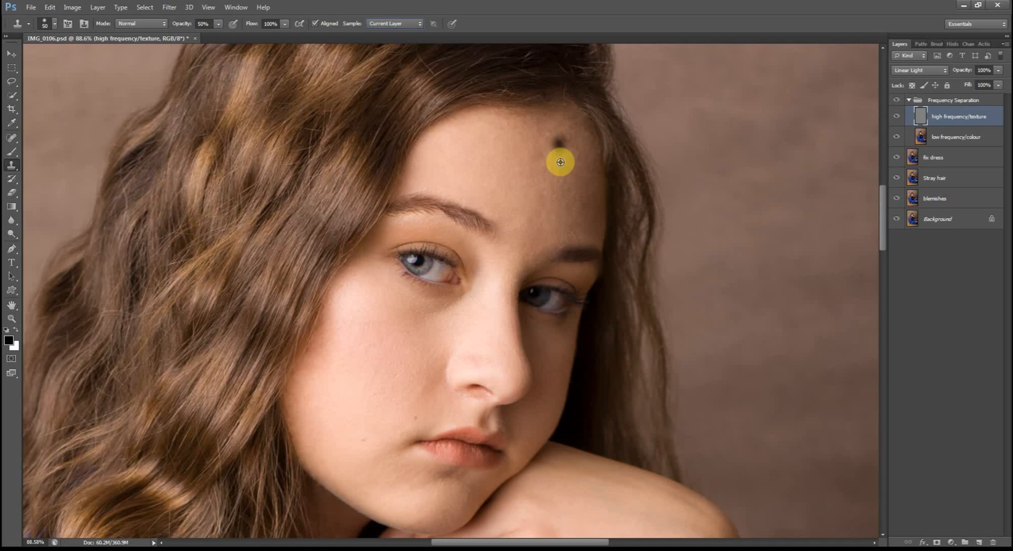
Even out the forehead's skin texture by cloning from nearby clean skin with a 40 px brush
{"action": "left_click_drag", "start_coordinate": [882, 224], "coordinate": [881, 217]}
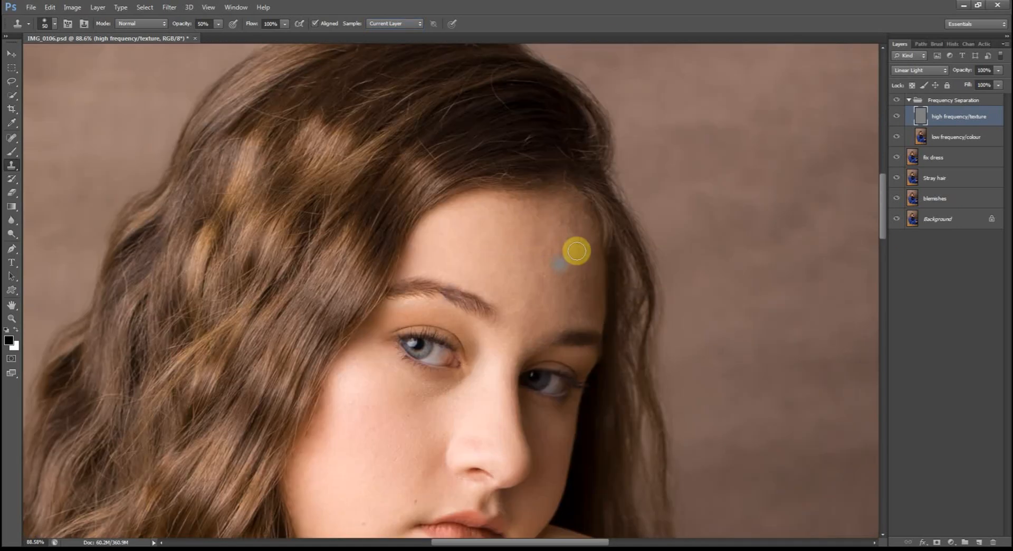
{"action": "scroll", "coordinate": [533, 269], "scroll_direction": "up", "scroll_amount": 5}
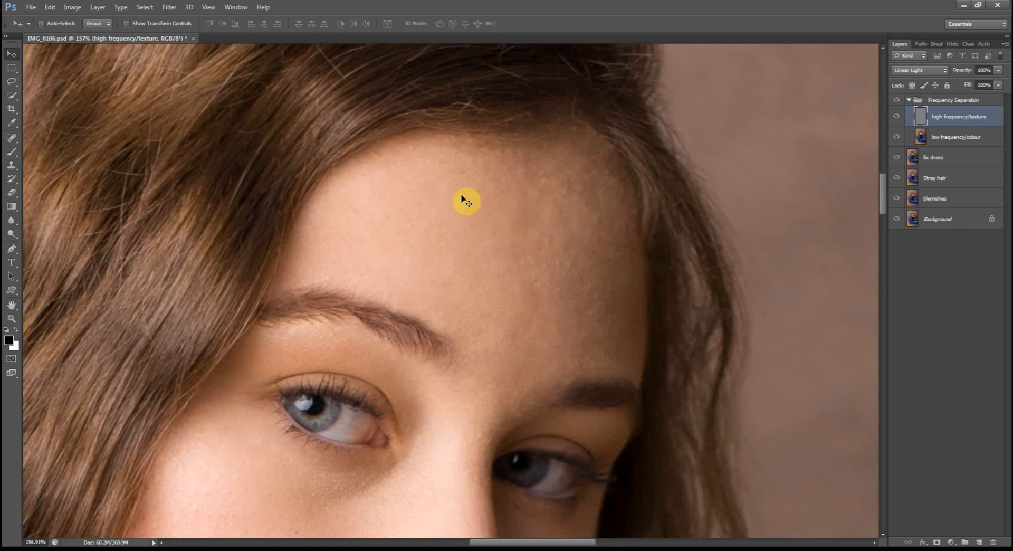
{"action": "scroll", "coordinate": [523, 208], "scroll_direction": "up", "scroll_amount": 2}
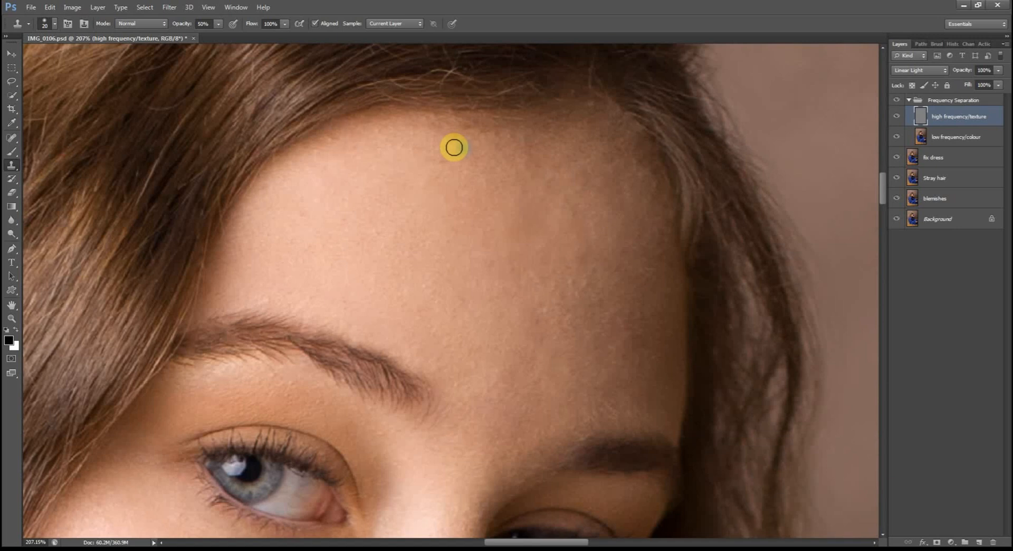
{"action": "key", "text": "bracketright"}
{"action": "key", "text": "bracketright"}
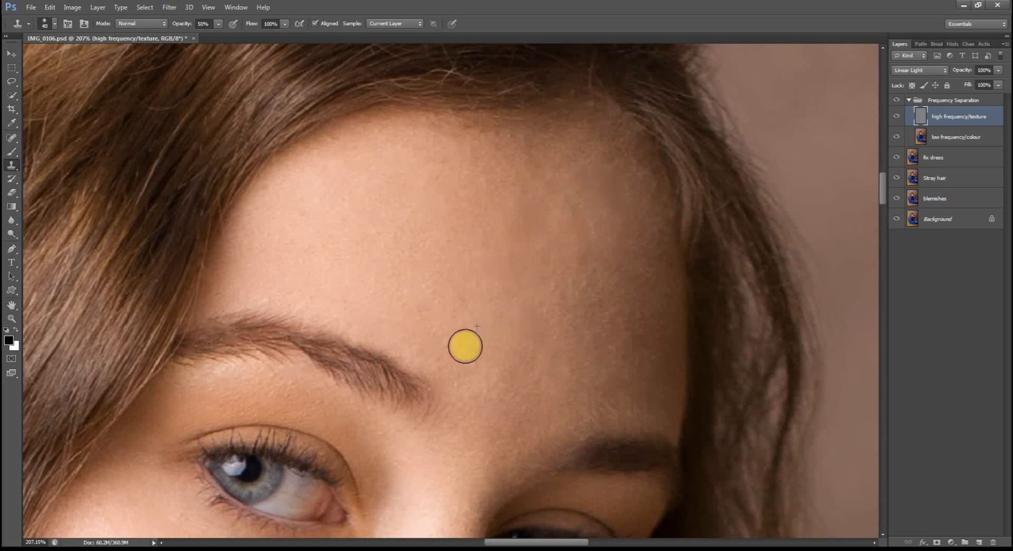
{"action": "left_click", "coordinate": [430, 208], "text": "alt"}
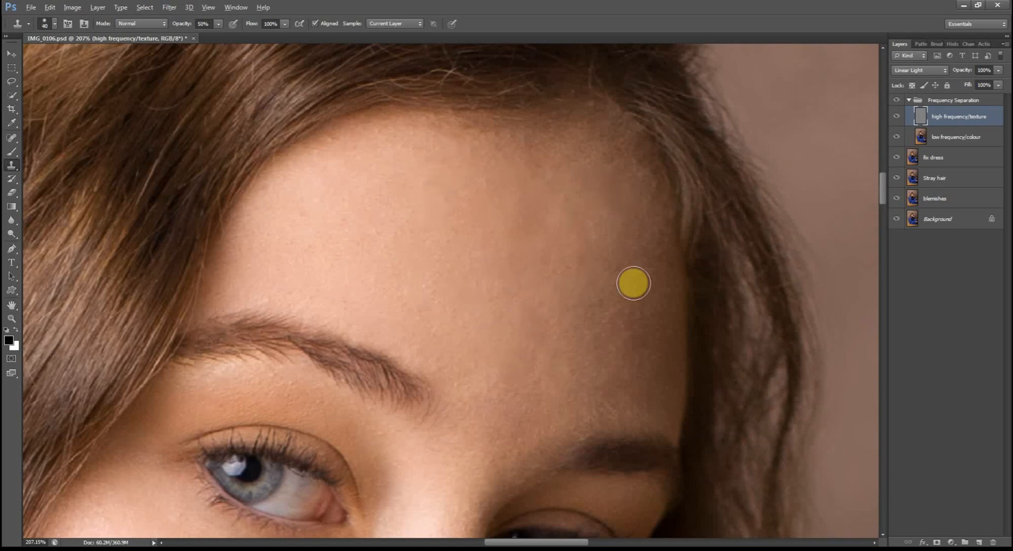
{"action": "left_click", "coordinate": [465, 391], "text": "alt"}
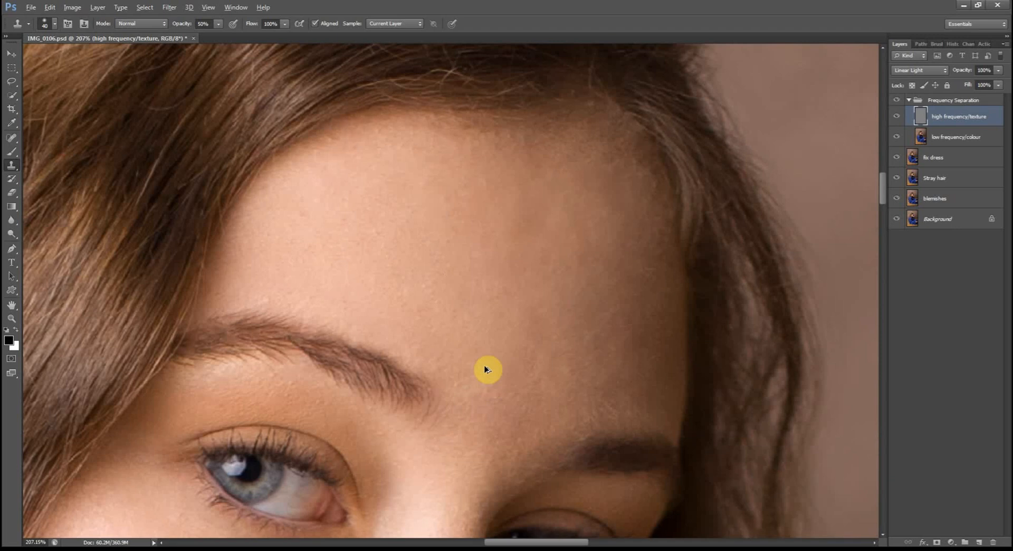
Clone clean skin texture over the area below the lighter eye and beside the nose on the high frequency/texture layer
{"action": "scroll", "coordinate": [524, 379], "scroll_direction": "down", "scroll_amount": 5}
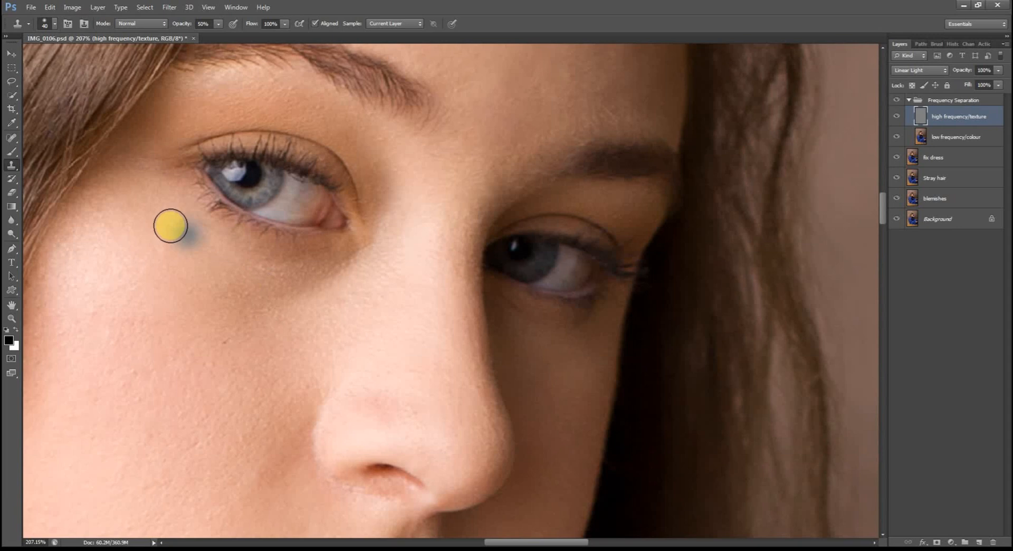
{"action": "left_click", "coordinate": [190, 314], "text": "alt"}
{"action": "mouse_move", "coordinate": [169, 267]}
{"action": "left_mouse_down"}
{"action": "mouse_move", "coordinate": [176, 292]}
{"action": "mouse_move", "coordinate": [238, 313]}
{"action": "mouse_move", "coordinate": [269, 310]}
{"action": "left_mouse_up"}
{"action": "left_click", "coordinate": [302, 327], "text": "alt"}
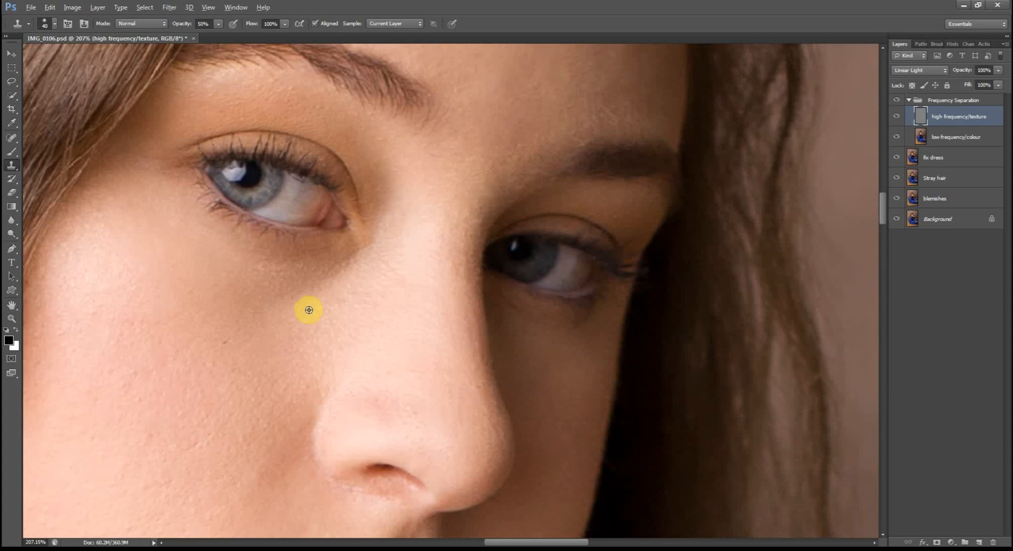
{"action": "left_click", "coordinate": [310, 310], "text": "alt"}
{"action": "left_click_drag", "start_coordinate": [330, 304], "coordinate": [311, 357]}
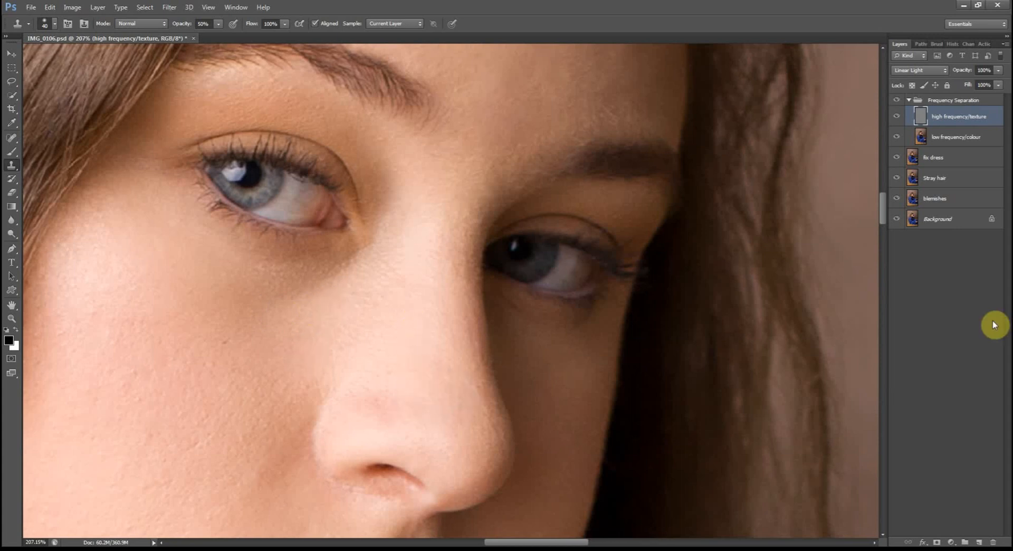
Collapse the Frequency Separation group and add a Curves adjustment above it, darkening the midtones with input 131 and output 116
{"action": "scroll", "coordinate": [587, 205], "scroll_direction": "down", "scroll_amount": 8}
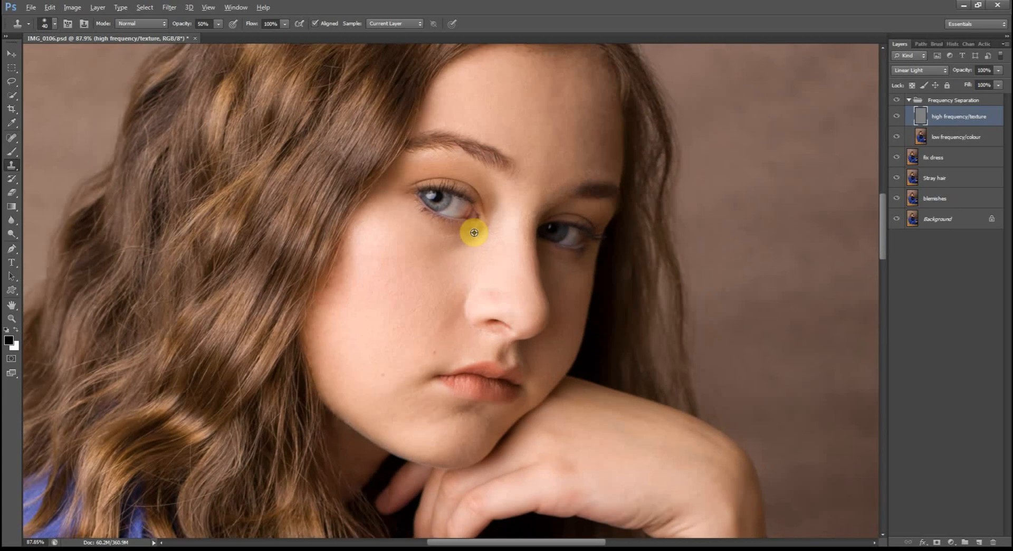
{"action": "scroll", "coordinate": [420, 263], "scroll_direction": "up", "scroll_amount": 3}
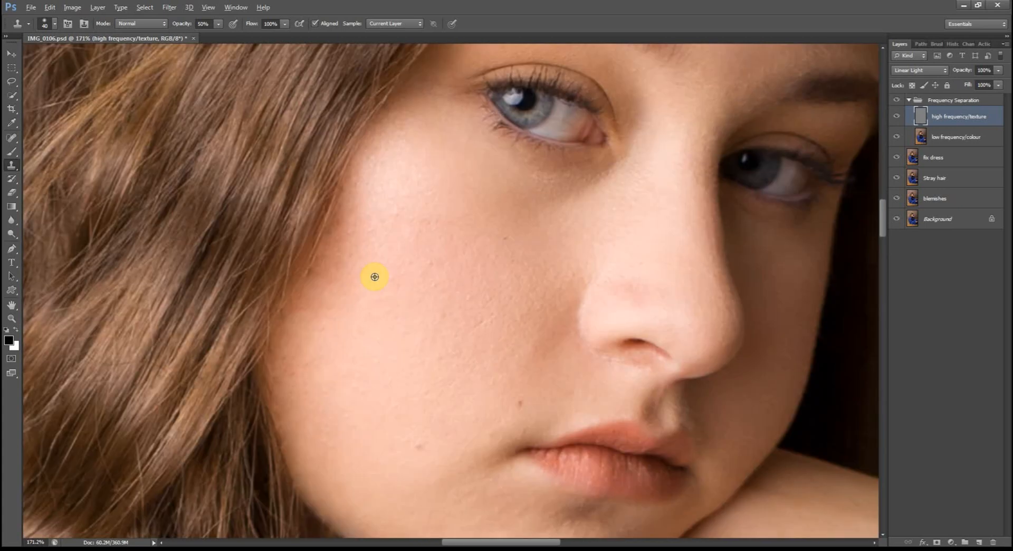
{"action": "left_click", "coordinate": [909, 99]}
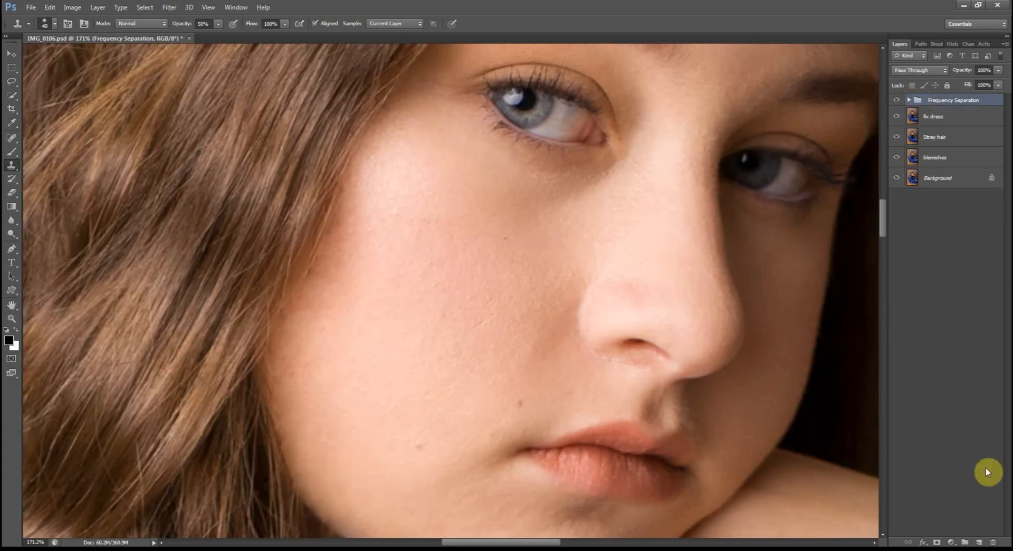
{"action": "left_click", "coordinate": [952, 542]}
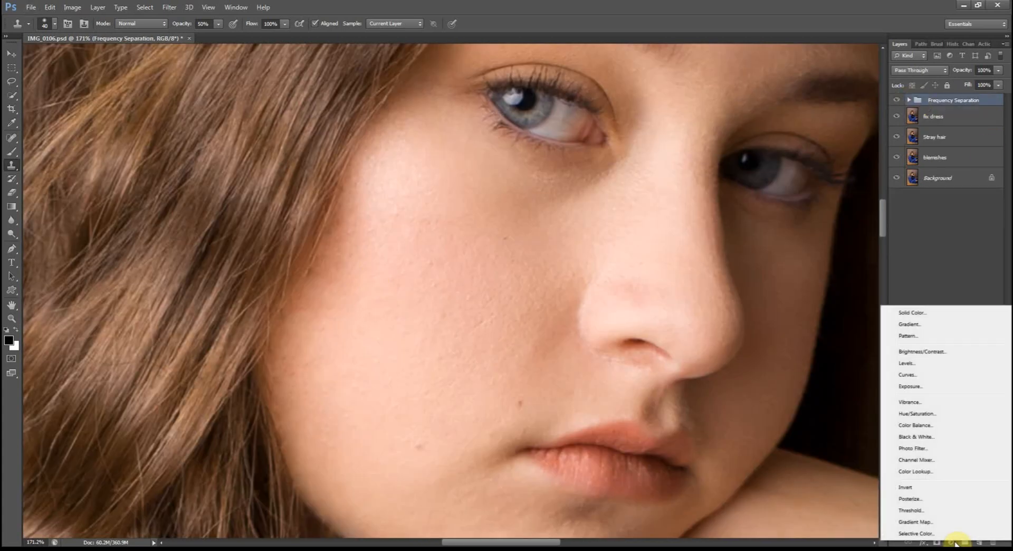
{"action": "left_click", "coordinate": [927, 377]}
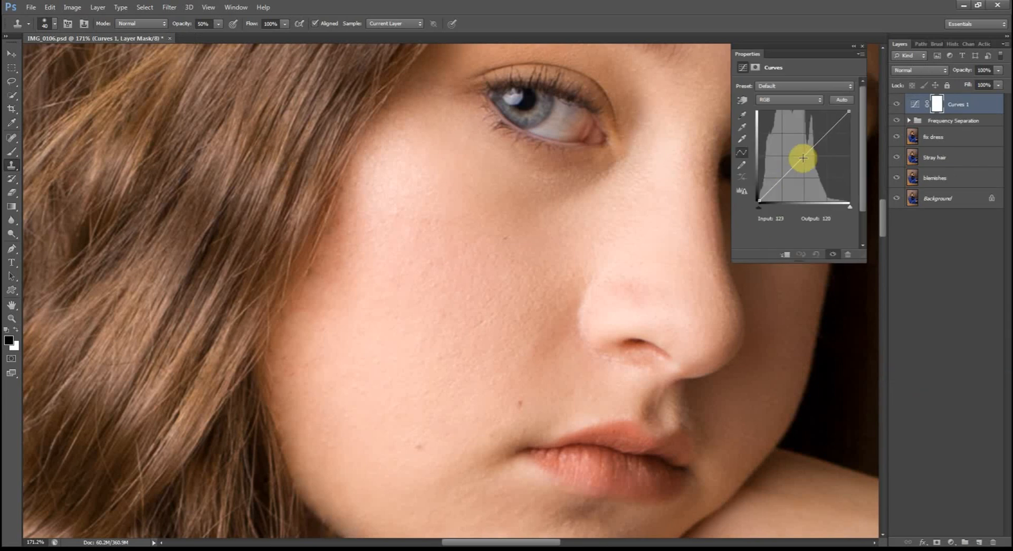
{"action": "left_click_drag", "start_coordinate": [802, 155], "coordinate": [805, 159]}
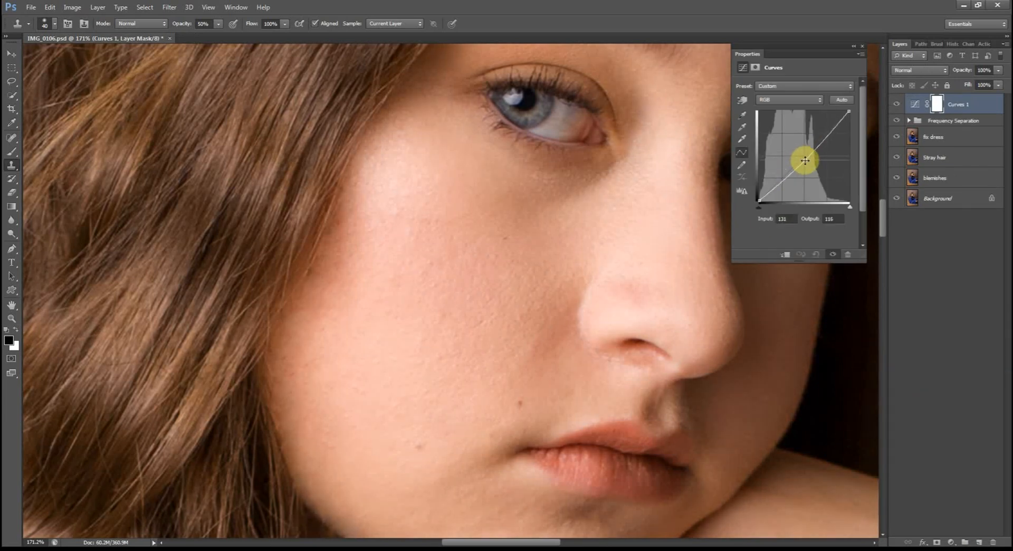
{"action": "left_click", "coordinate": [863, 47]}
Hide and reshow the Curves adjustment to compare the portrait with and without the darkening
{"action": "scroll", "coordinate": [611, 239], "scroll_direction": "down", "scroll_amount": 8}
{"action": "scroll", "coordinate": [848, 153], "scroll_direction": "up", "scroll_amount": 2}
{"action": "left_click", "coordinate": [897, 104]}
{"action": "left_click", "coordinate": [897, 104]}
{"action": "scroll", "coordinate": [539, 250], "scroll_direction": "up", "scroll_amount": 5}
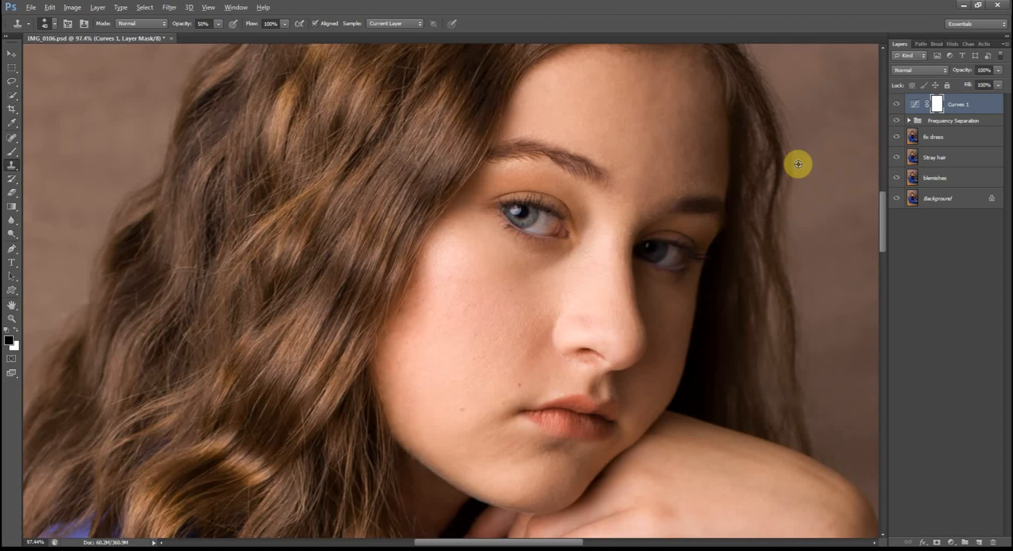
Expand the Frequency Separation group and clone clean skin beside the nose and between the brows on the high frequency/texture layer with a 20 px brush
{"action": "scroll", "coordinate": [798, 164], "scroll_direction": "up", "scroll_amount": 2}
{"action": "left_click", "coordinate": [908, 121]}
{"action": "left_click", "coordinate": [952, 137]}
{"action": "scroll", "coordinate": [475, 359], "scroll_direction": "up", "scroll_amount": 4}
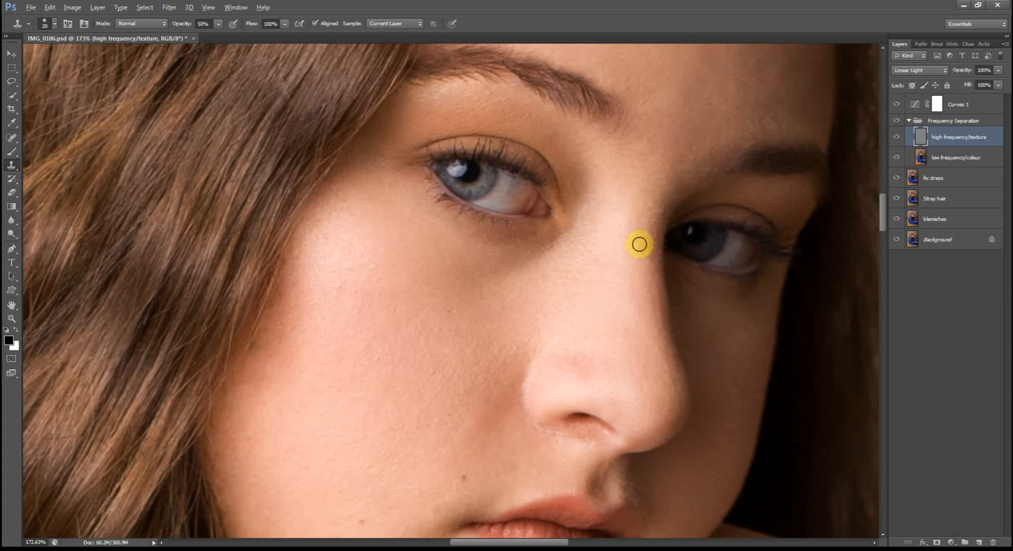
{"action": "scroll", "coordinate": [659, 259], "scroll_direction": "down", "scroll_amount": 3}
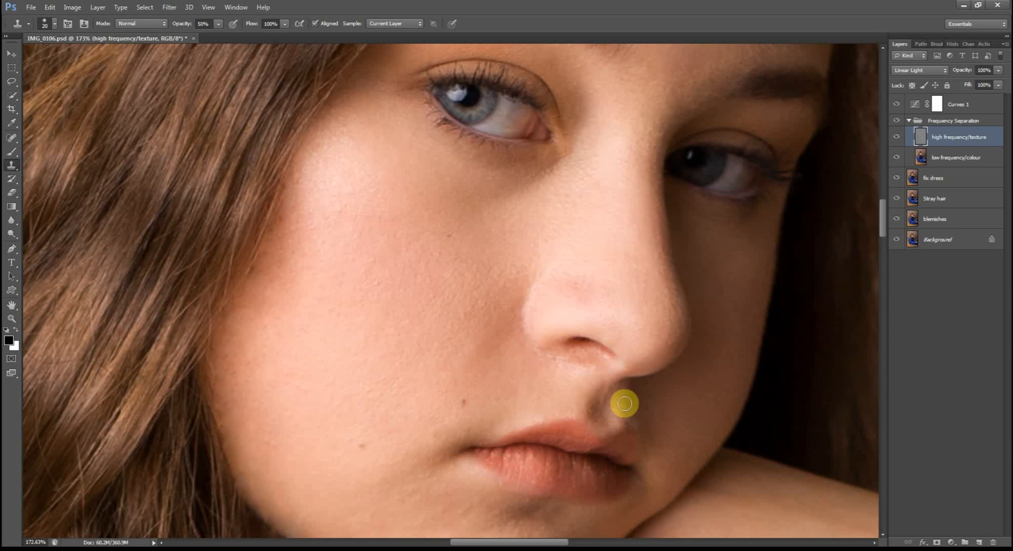
{"action": "left_click", "coordinate": [504, 389]}
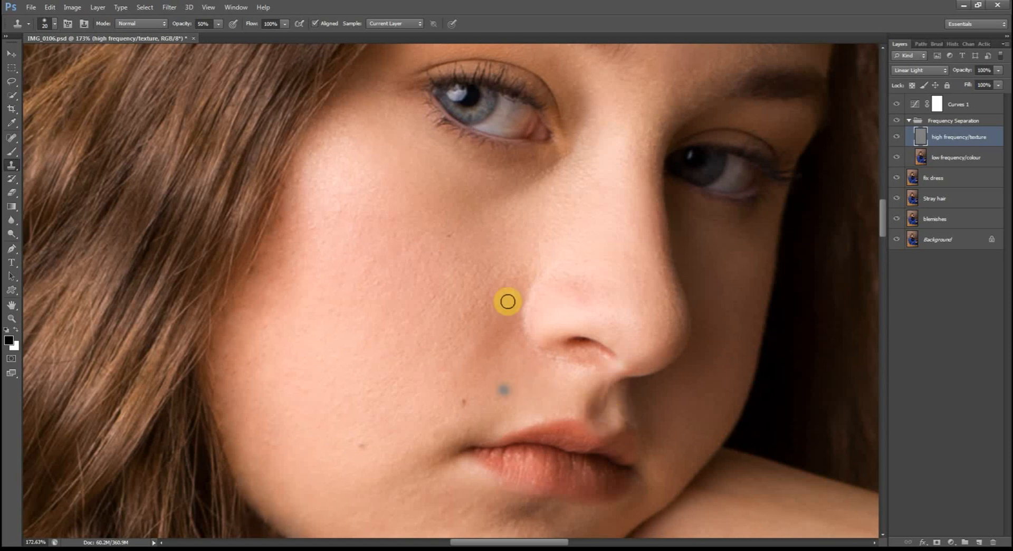
{"action": "scroll", "coordinate": [584, 178], "scroll_direction": "up", "scroll_amount": 1}
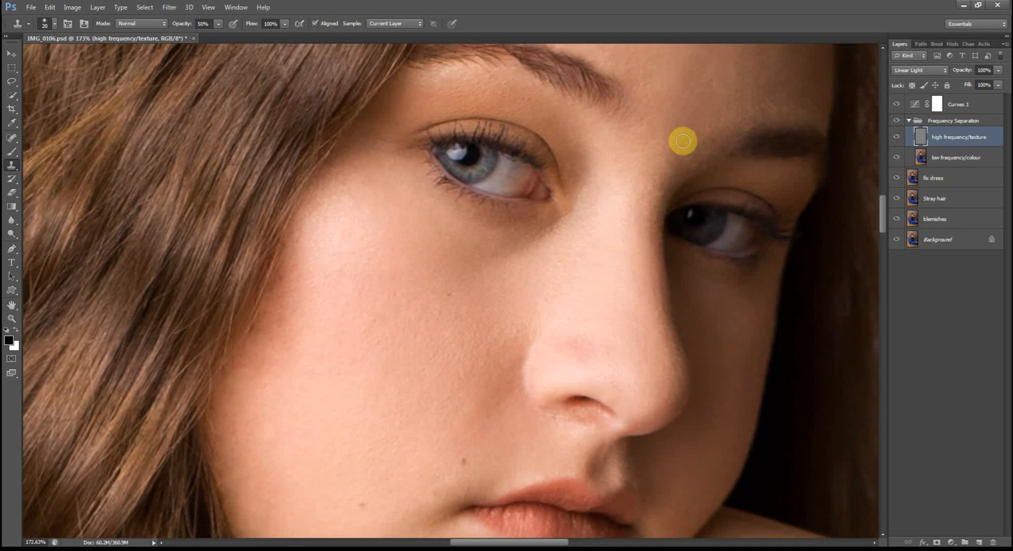
{"action": "left_click", "coordinate": [661, 105]}
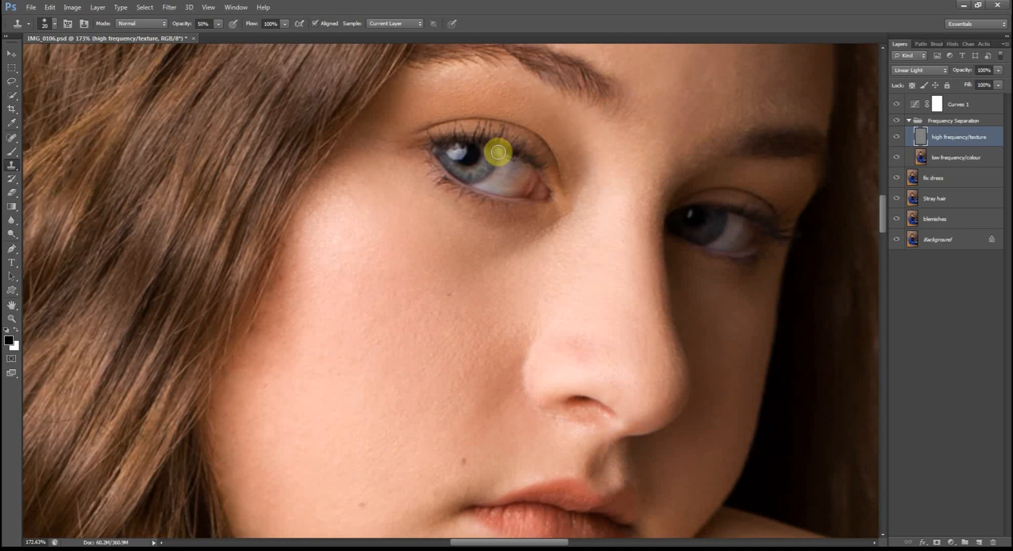
Clone clean texture over stray marks around the lighter eye's brow and upper lid, using small brushes of 5 and 10 px
{"action": "scroll", "coordinate": [623, 89], "scroll_direction": "up", "scroll_amount": 2}
{"action": "key", "text": "bracketleft"}
{"action": "key", "text": "bracketleft"}
{"action": "key", "text": "bracketleft"}
{"action": "key", "text": "bracketleft"}
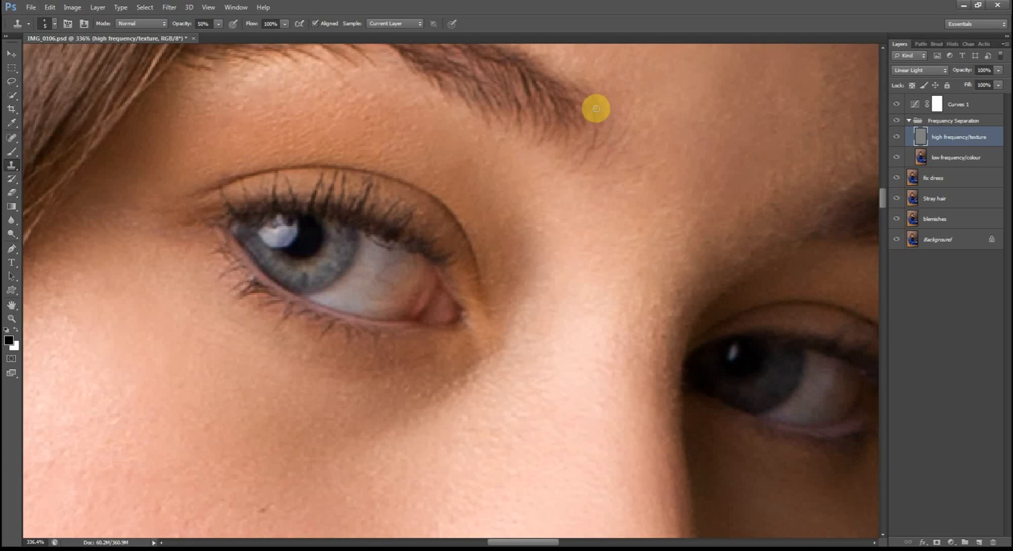
{"action": "left_click_drag", "start_coordinate": [397, 130], "coordinate": [523, 194]}
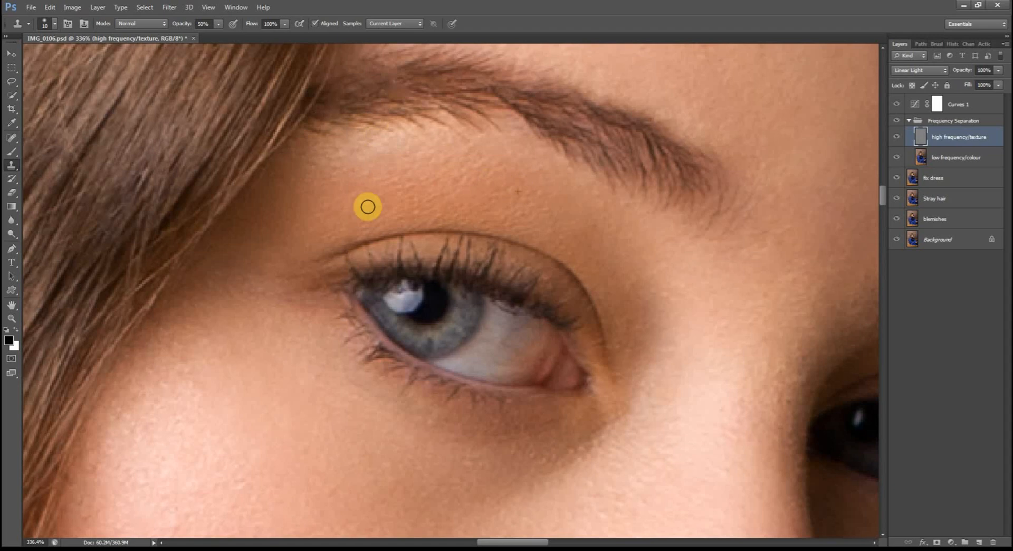
{"action": "scroll", "coordinate": [480, 208], "scroll_direction": "up", "scroll_amount": 3}
{"action": "scroll", "coordinate": [238, 373], "scroll_direction": "down", "scroll_amount": 8}
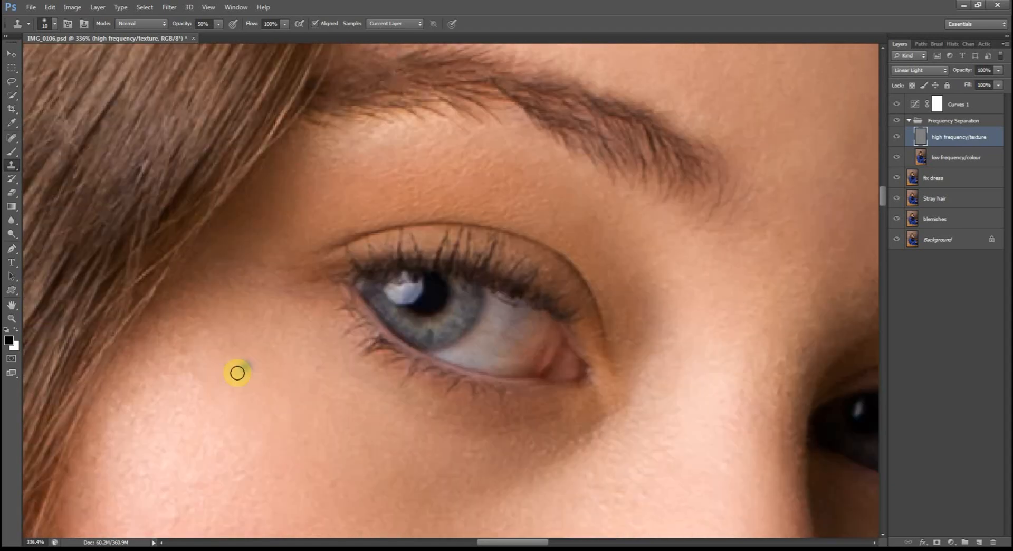
Even out the skin texture on the upper cheek beside the hair by cloning nearby skin, with brushes from 40 px down to 10 px
{"action": "scroll", "coordinate": [593, 382], "scroll_direction": "down", "scroll_amount": 3}
{"action": "scroll", "coordinate": [593, 382], "scroll_direction": "up", "scroll_amount": 1}
{"action": "key", "text": "bracketright"}
{"action": "key", "text": "bracketright"}
{"action": "key", "text": "bracketright"}
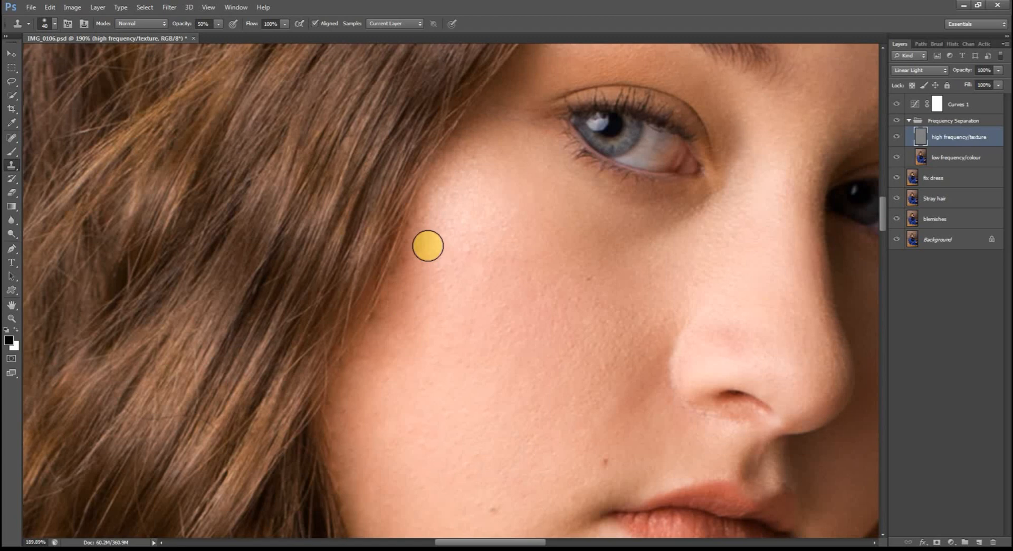
{"action": "left_click", "coordinate": [447, 188], "text": "alt"}
{"action": "left_click", "coordinate": [496, 271]}
{"action": "left_click", "coordinate": [475, 150], "text": "alt"}
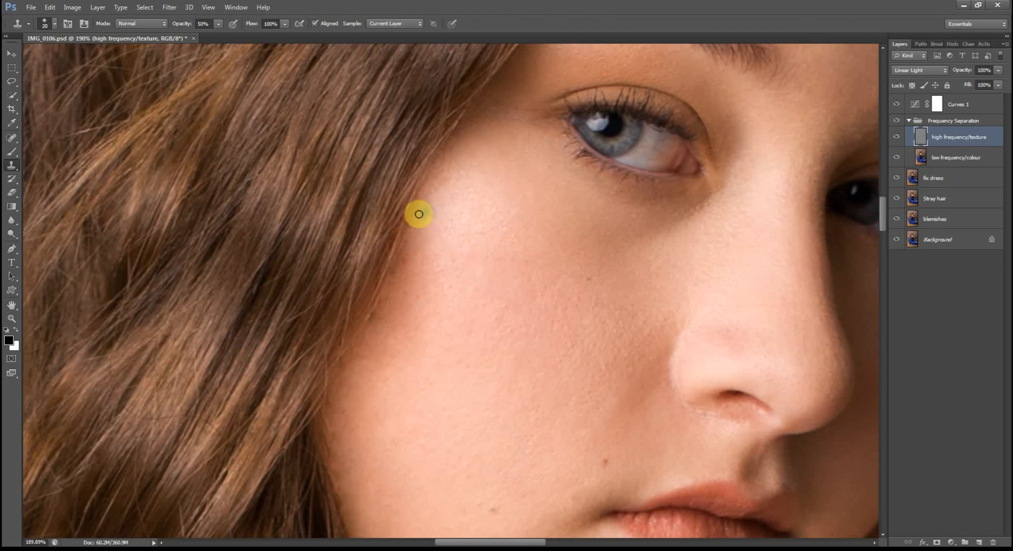
{"action": "left_click", "coordinate": [422, 217]}
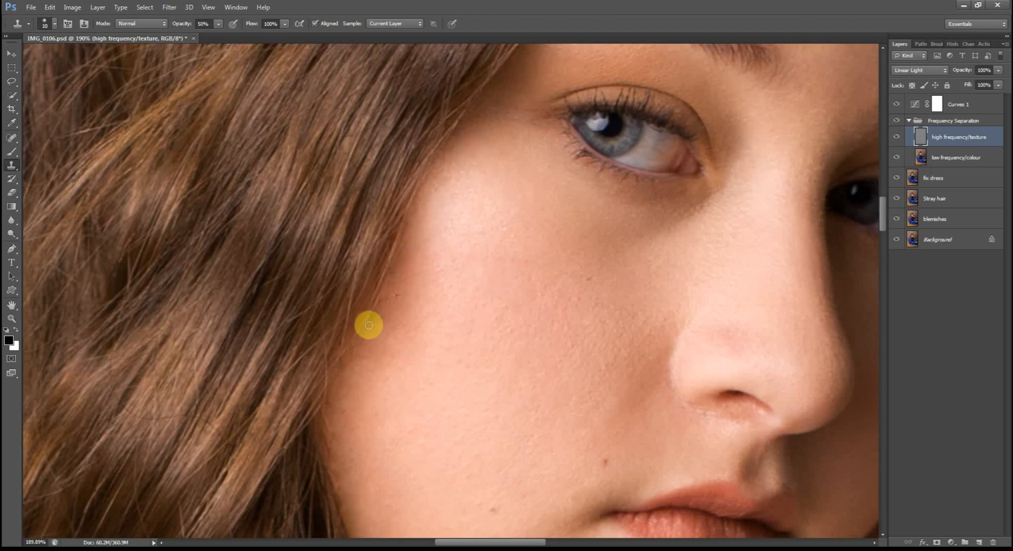
Clone clean texture along the lower cheek where it meets the hair and over the adjoining hair strands, starting with a 10 px brush
{"action": "left_click", "coordinate": [356, 424], "text": "alt"}
{"action": "left_click", "coordinate": [329, 436]}
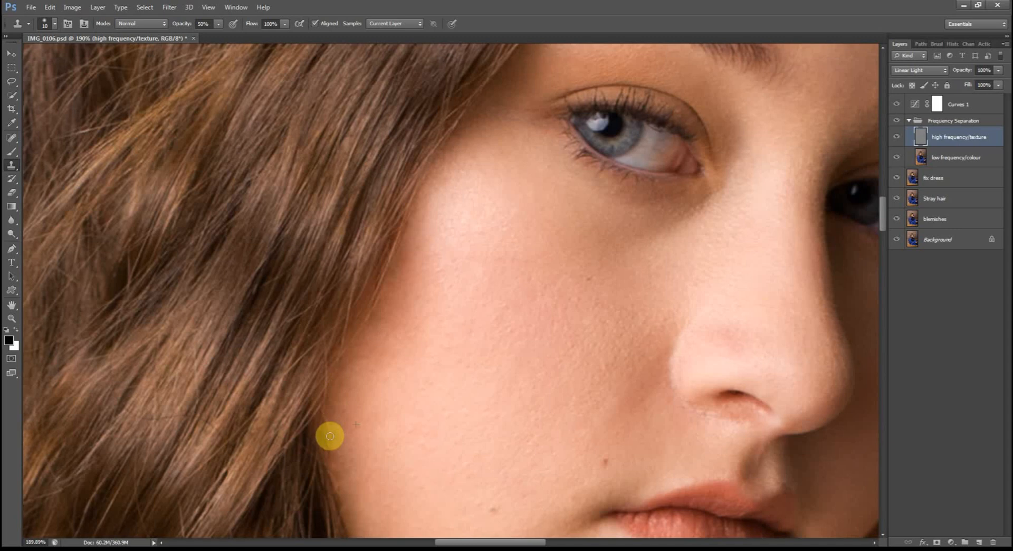
{"action": "left_click_drag", "start_coordinate": [175, 416], "coordinate": [130, 412]}
{"action": "left_click", "coordinate": [112, 420]}
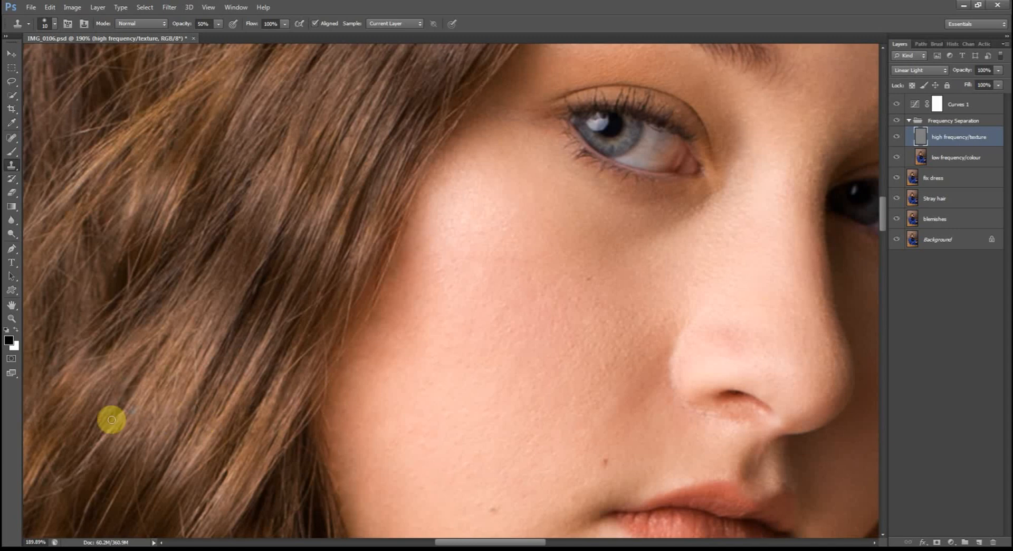
{"action": "scroll", "coordinate": [385, 248], "scroll_direction": "down", "scroll_amount": 3}
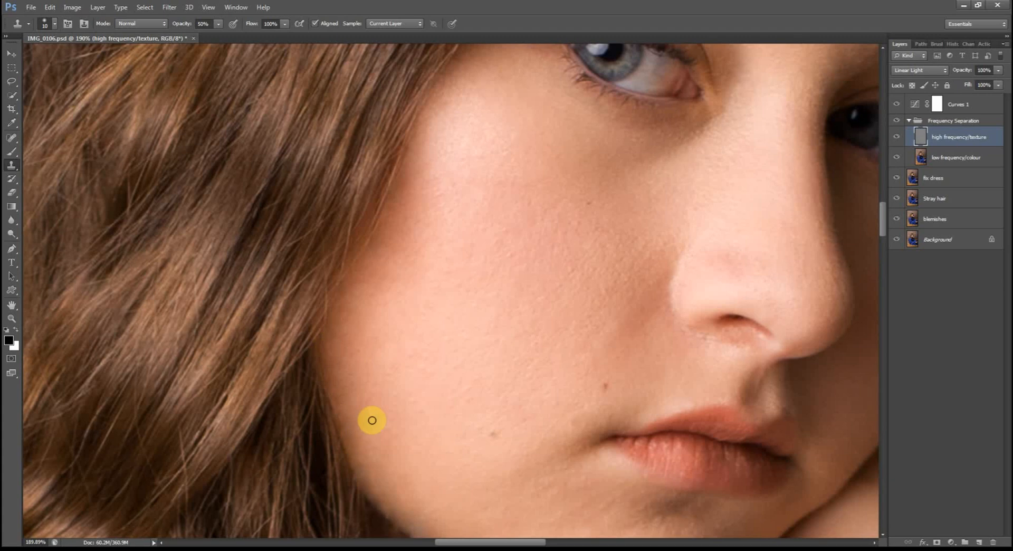
{"action": "scroll", "coordinate": [401, 369], "scroll_direction": "down", "scroll_amount": 3}
{"action": "scroll", "coordinate": [415, 145], "scroll_direction": "up", "scroll_amount": 3}
{"action": "key", "text": "bracketright"}
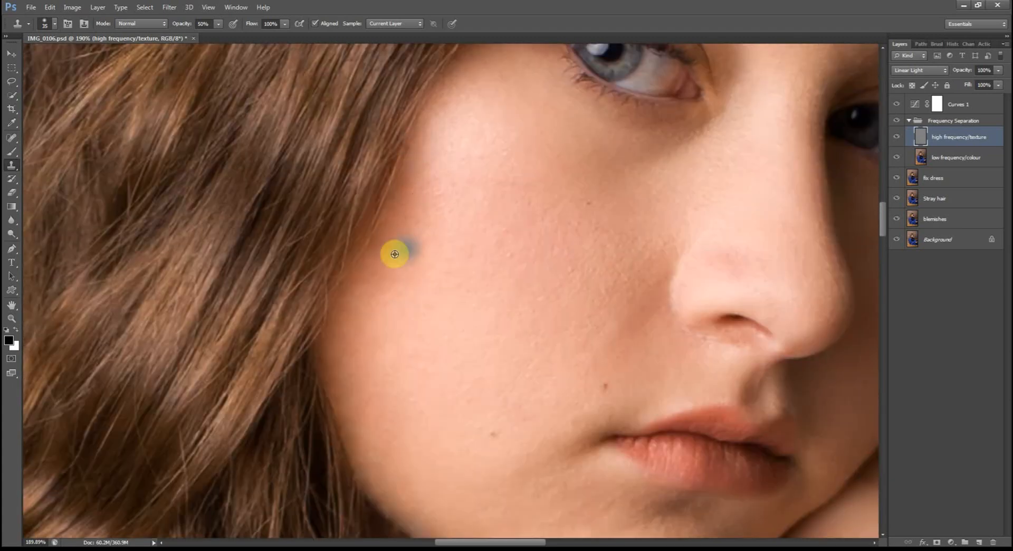
{"action": "scroll", "coordinate": [363, 404], "scroll_direction": "down", "scroll_amount": 3}
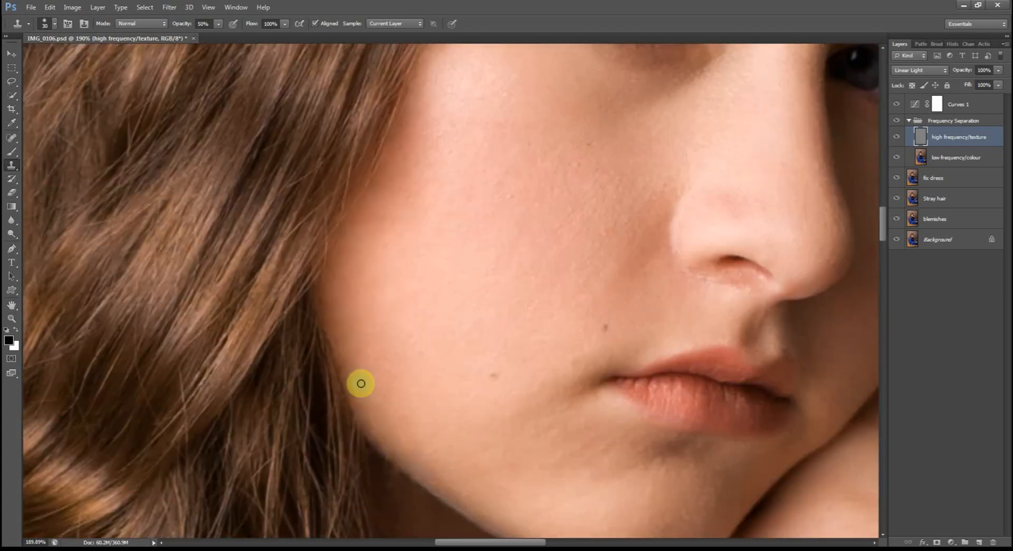
Clean up the jawline edge and the shadowed neck below it by cloning adjacent texture with a 9 px brush
{"action": "scroll", "coordinate": [316, 290], "scroll_direction": "up", "scroll_amount": 3}
{"action": "scroll", "coordinate": [362, 392], "scroll_direction": "down", "scroll_amount": 3}
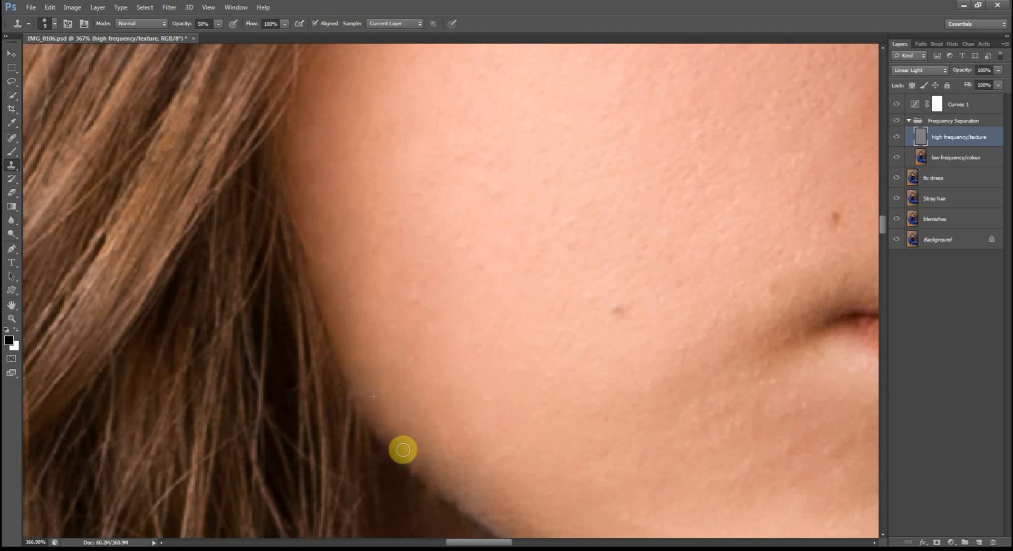
{"action": "scroll", "coordinate": [450, 431], "scroll_direction": "down", "scroll_amount": 5}
{"action": "scroll", "coordinate": [452, 443], "scroll_direction": "down", "scroll_amount": 3}
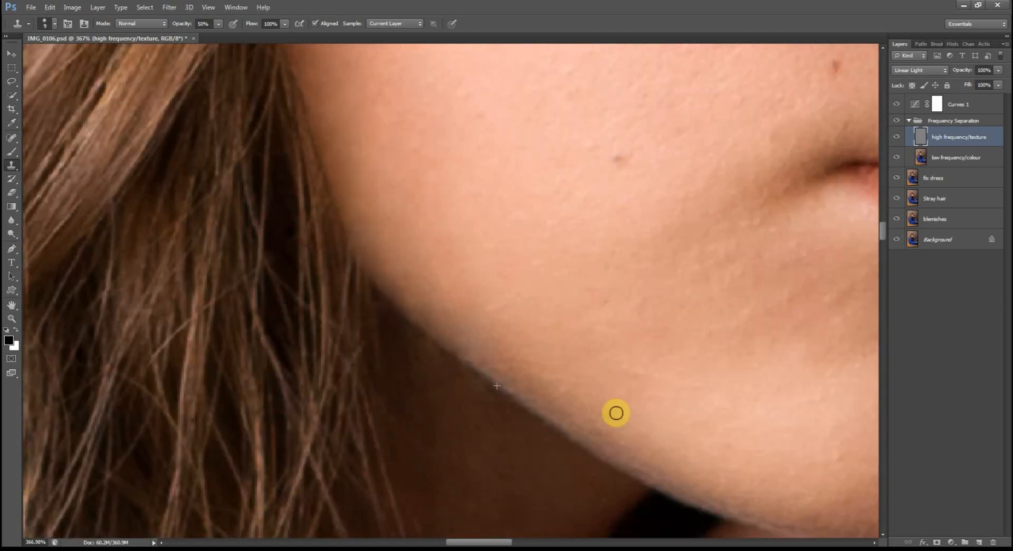
{"action": "left_click", "coordinate": [476, 366], "text": "alt"}
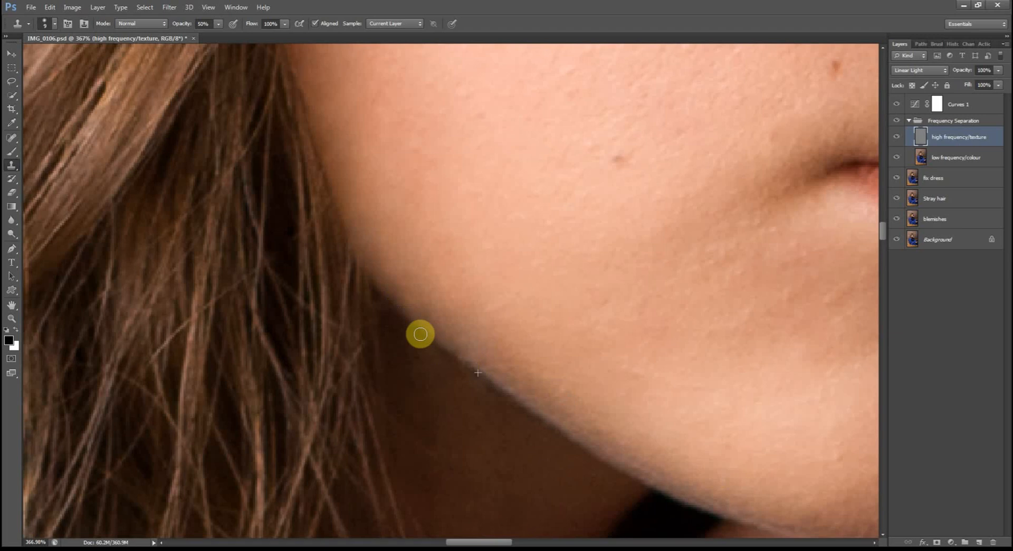
{"action": "scroll", "coordinate": [773, 444], "scroll_direction": "down", "scroll_amount": 3}
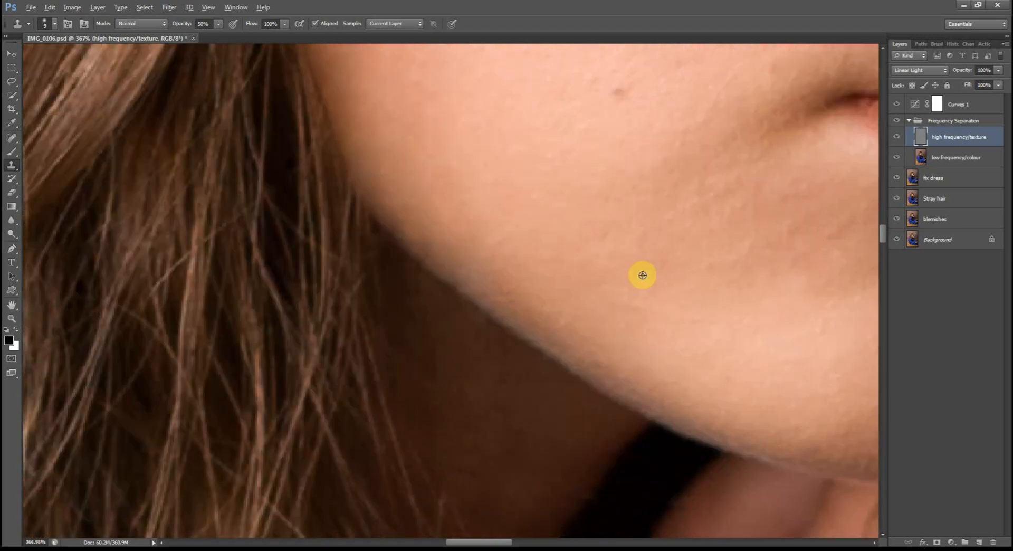
{"action": "scroll", "coordinate": [642, 275], "scroll_direction": "down", "scroll_amount": 2}
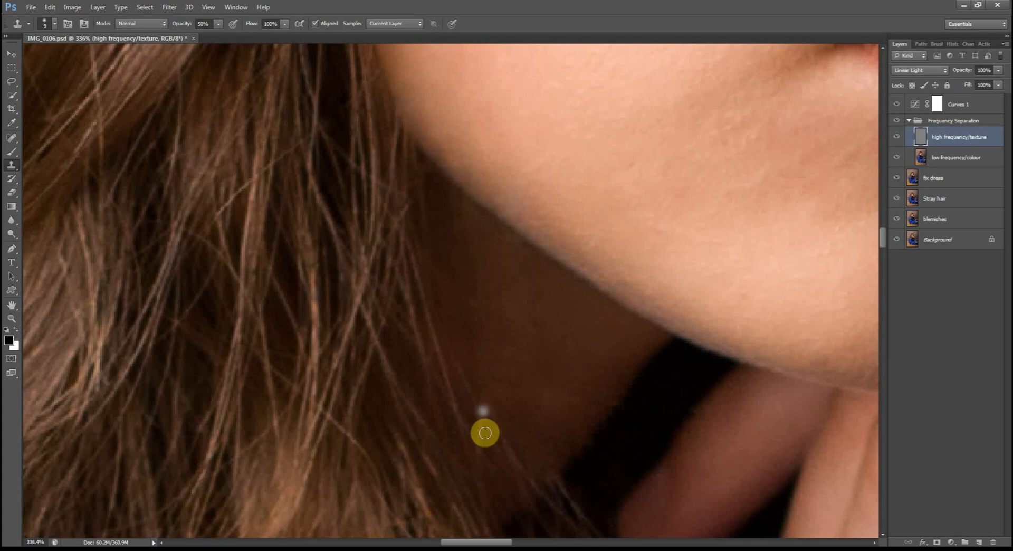
Smooth the skin texture on the chin below the lips by cloning from nearby clean skin with a larger brush
{"action": "scroll", "coordinate": [612, 422], "scroll_direction": "down", "scroll_amount": 4}
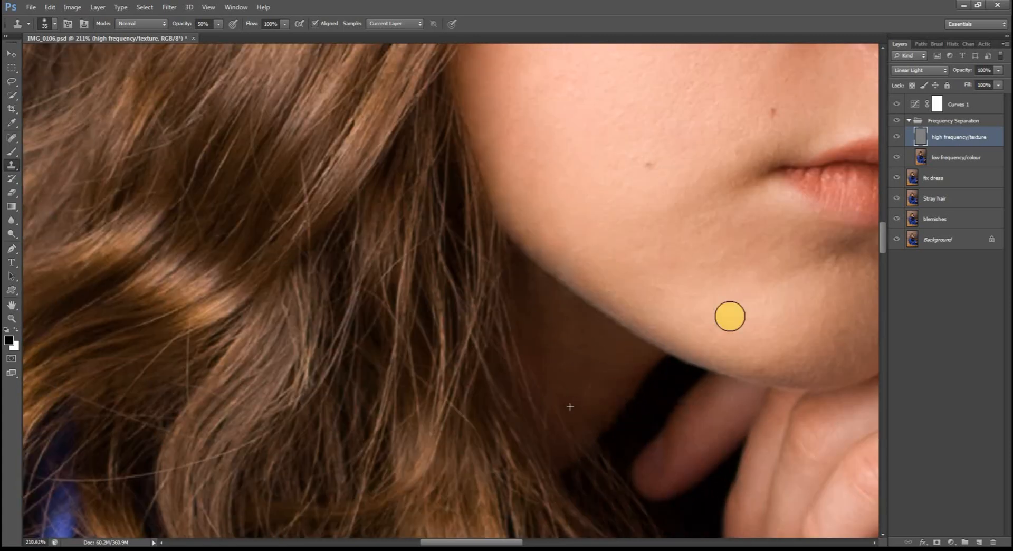
{"action": "scroll", "coordinate": [707, 295], "scroll_direction": "down", "scroll_amount": 5}
{"action": "scroll", "coordinate": [583, 215], "scroll_direction": "down", "scroll_amount": 2}
{"action": "scroll", "coordinate": [584, 214], "scroll_direction": "up", "scroll_amount": 4}
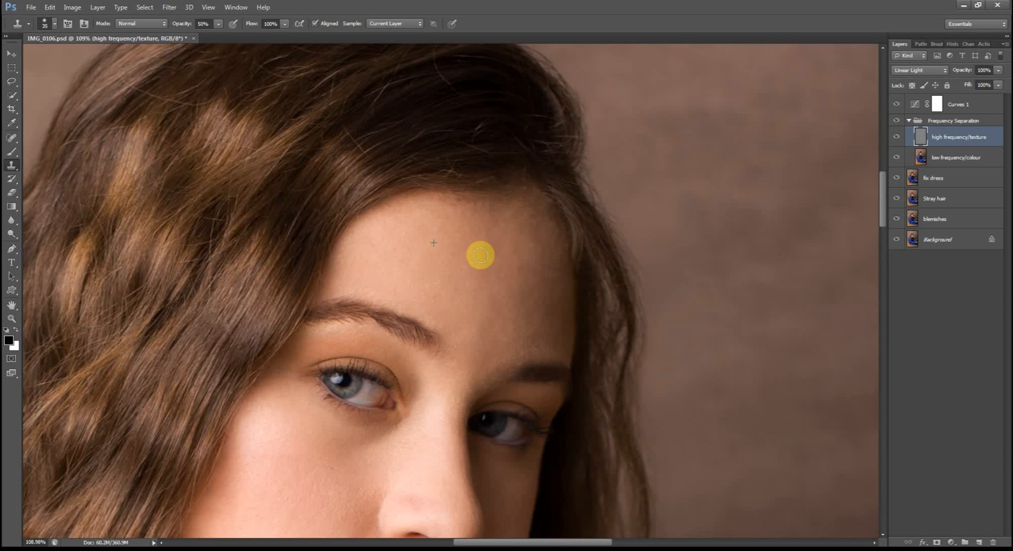
{"action": "scroll", "coordinate": [645, 310], "scroll_direction": "down", "scroll_amount": 3}
{"action": "scroll", "coordinate": [342, 333], "scroll_direction": "up", "scroll_amount": 4}
{"action": "left_click", "coordinate": [401, 366]}
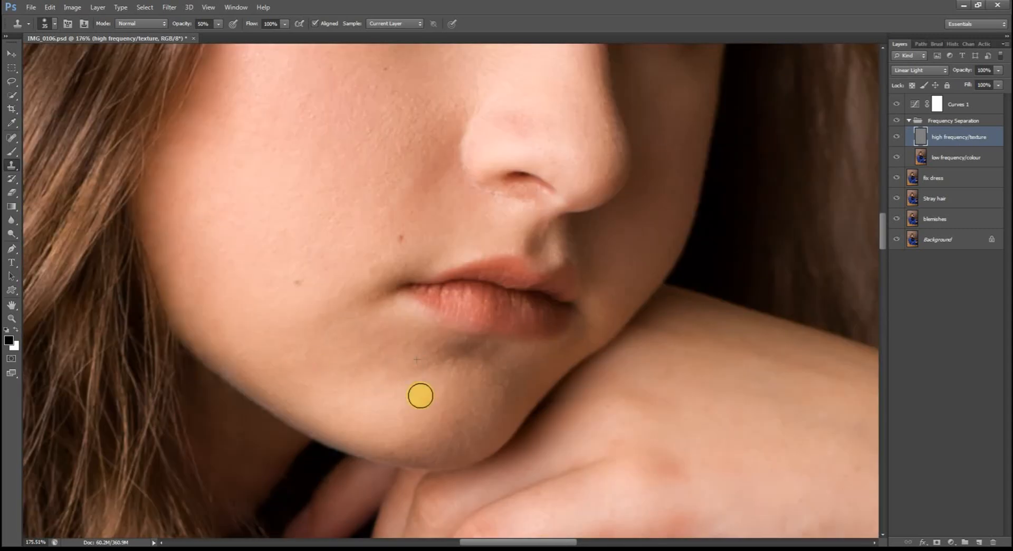
Clone clean skin texture over the hand under the chin and the hand resting on the blue dress
{"action": "scroll", "coordinate": [419, 341], "scroll_direction": "down", "scroll_amount": 2}
{"action": "scroll", "coordinate": [538, 344], "scroll_direction": "right", "scroll_amount": 3}
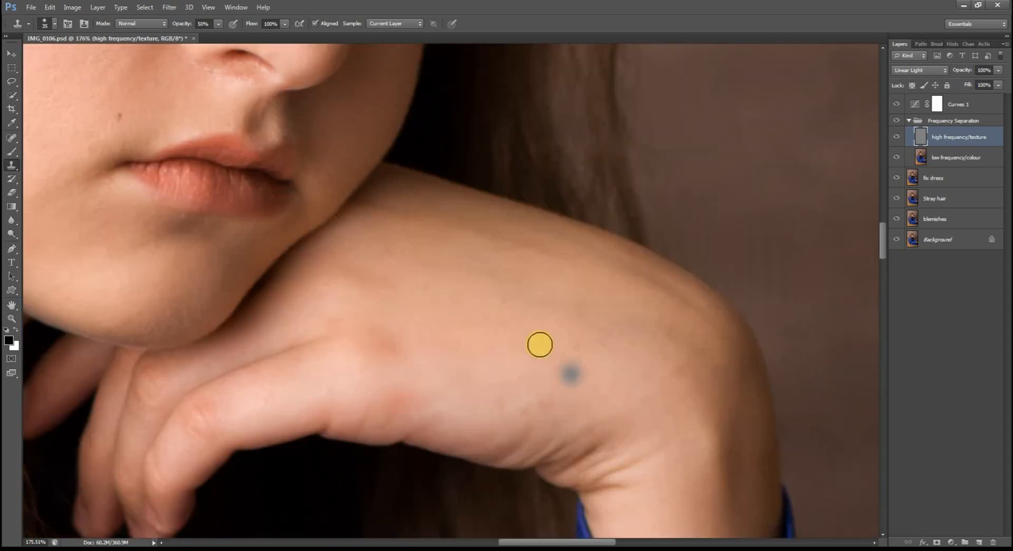
{"action": "scroll", "coordinate": [685, 340], "scroll_direction": "down", "scroll_amount": 3}
{"action": "scroll", "coordinate": [405, 174], "scroll_direction": "down", "scroll_amount": 3}
{"action": "scroll", "coordinate": [588, 355], "scroll_direction": "up", "scroll_amount": 3}
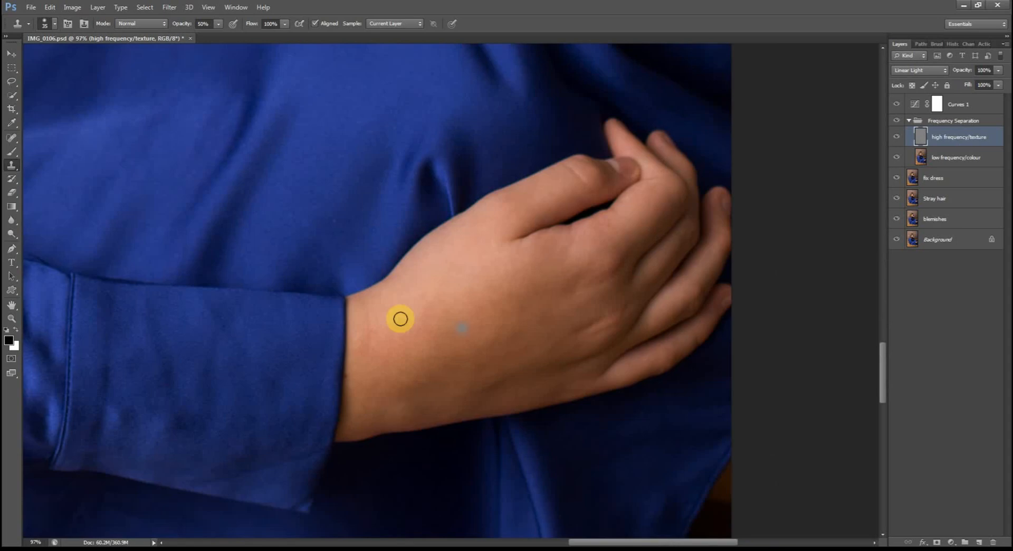
{"action": "scroll", "coordinate": [546, 344], "scroll_direction": "down", "scroll_amount": 4}
Hide and reshow the Frequency Separation group to compare the face with and without the texture retouching
{"action": "scroll", "coordinate": [451, 211], "scroll_direction": "up", "scroll_amount": 5}
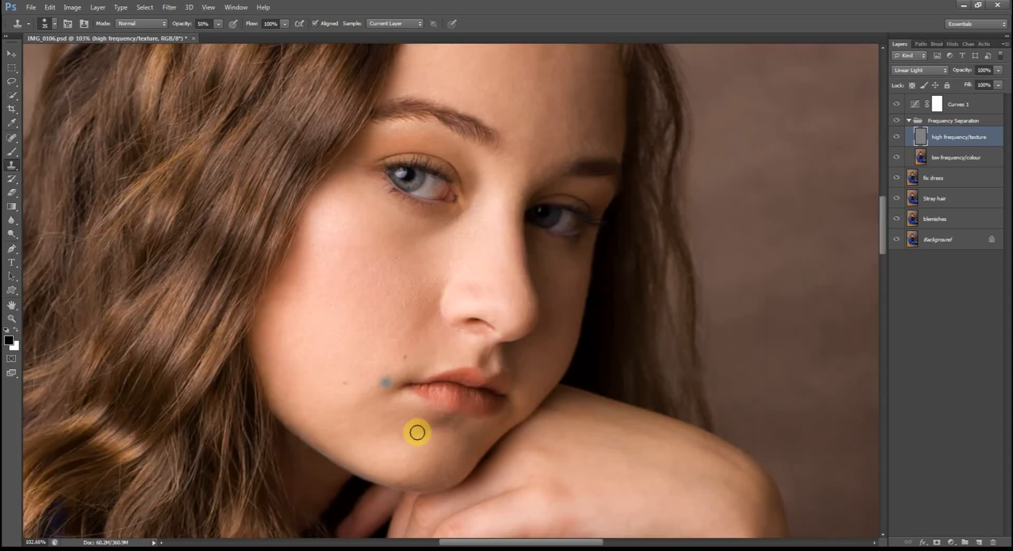
{"action": "scroll", "coordinate": [607, 222], "scroll_direction": "down", "scroll_amount": 3}
{"action": "scroll", "coordinate": [597, 220], "scroll_direction": "up", "scroll_amount": 3}
{"action": "scroll", "coordinate": [428, 228], "scroll_direction": "up", "scroll_amount": 1}
{"action": "left_click", "coordinate": [898, 123]}
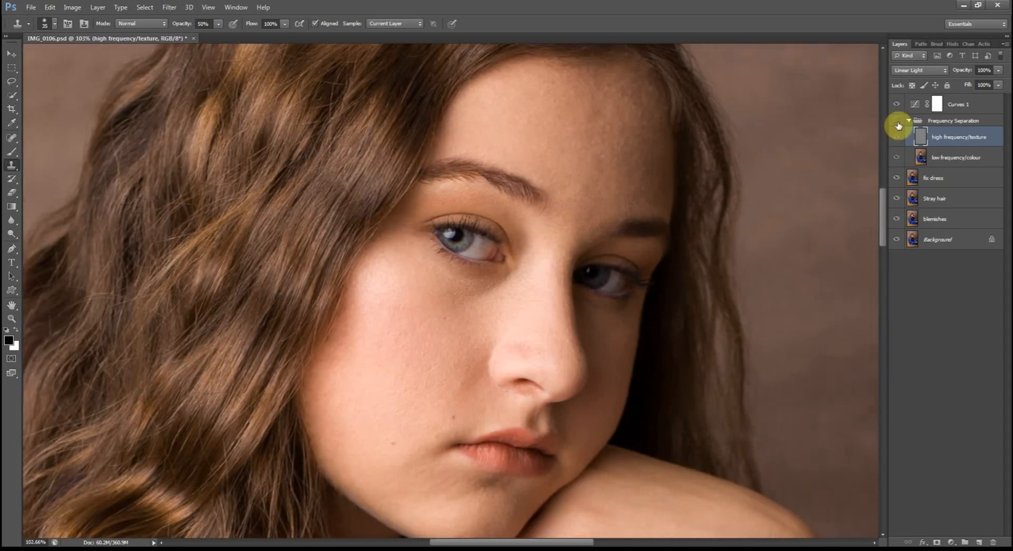
Make the low frequency/colour layer active and outline the forehead above the eyebrows with the Lasso tool
{"action": "scroll", "coordinate": [800, 229], "scroll_direction": "down", "scroll_amount": 2}
{"action": "left_click", "coordinate": [968, 155]}
{"action": "left_click_drag", "start_coordinate": [576, 537], "coordinate": [625, 541]}
{"action": "scroll", "coordinate": [618, 300], "scroll_direction": "up", "scroll_amount": 1}
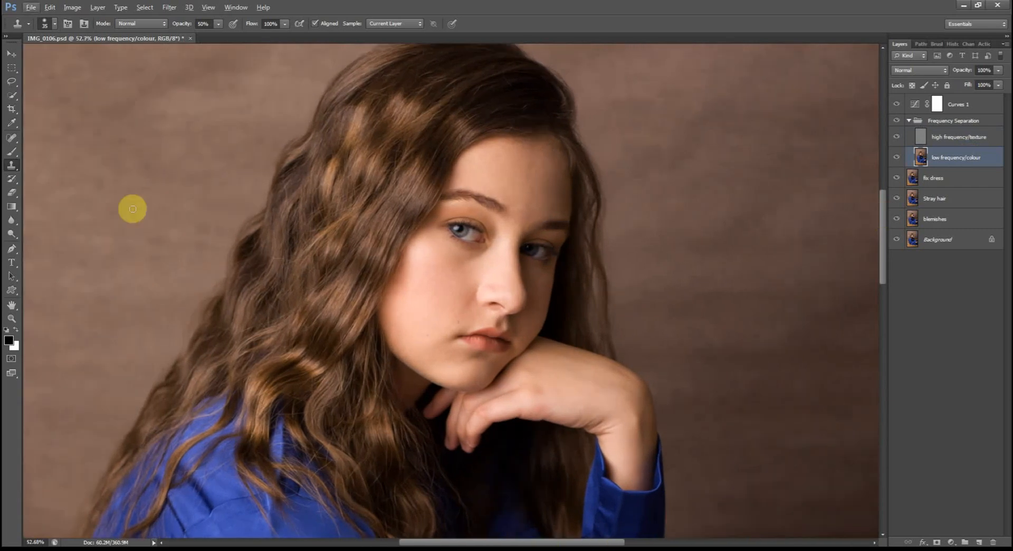
{"action": "left_click", "coordinate": [12, 83]}
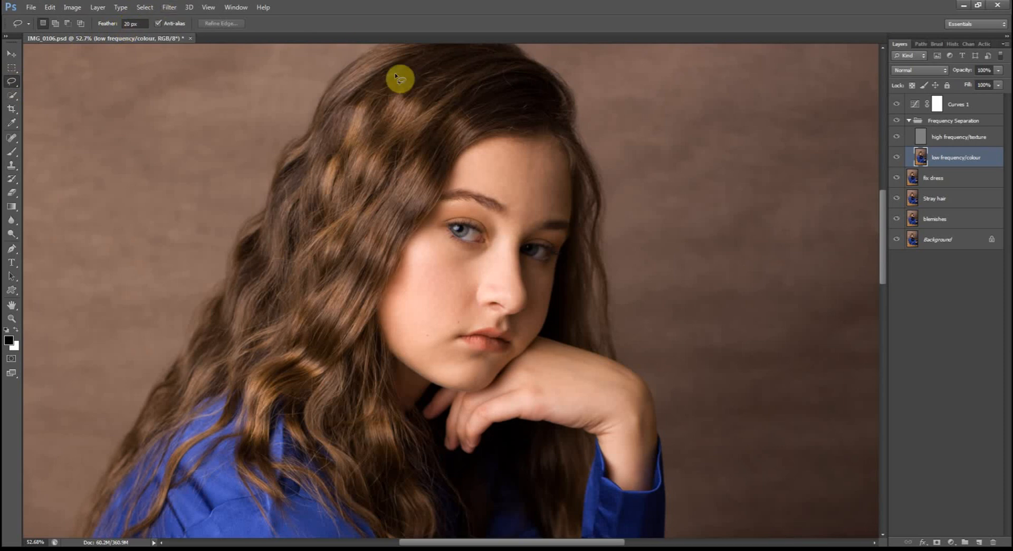
{"action": "scroll", "coordinate": [568, 144], "scroll_direction": "up", "scroll_amount": 5}
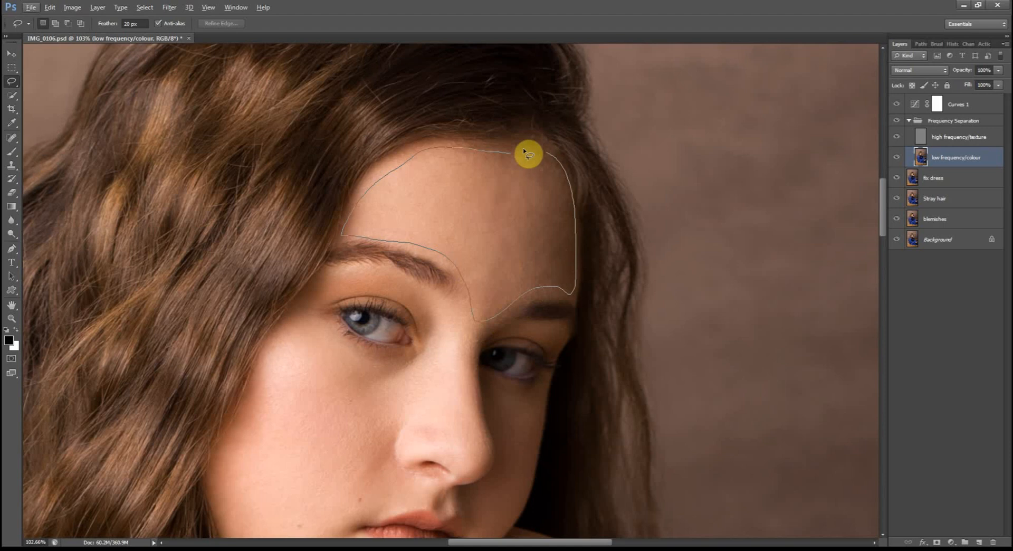
{"action": "left_click_drag", "start_coordinate": [431, 161], "coordinate": [443, 149]}
Blur the selected forehead area on the low frequency/colour layer using Gaussian Blur with an 18.2 pixel radius
{"action": "left_click", "coordinate": [170, 6]}
{"action": "mouse_move", "coordinate": [197, 104]}
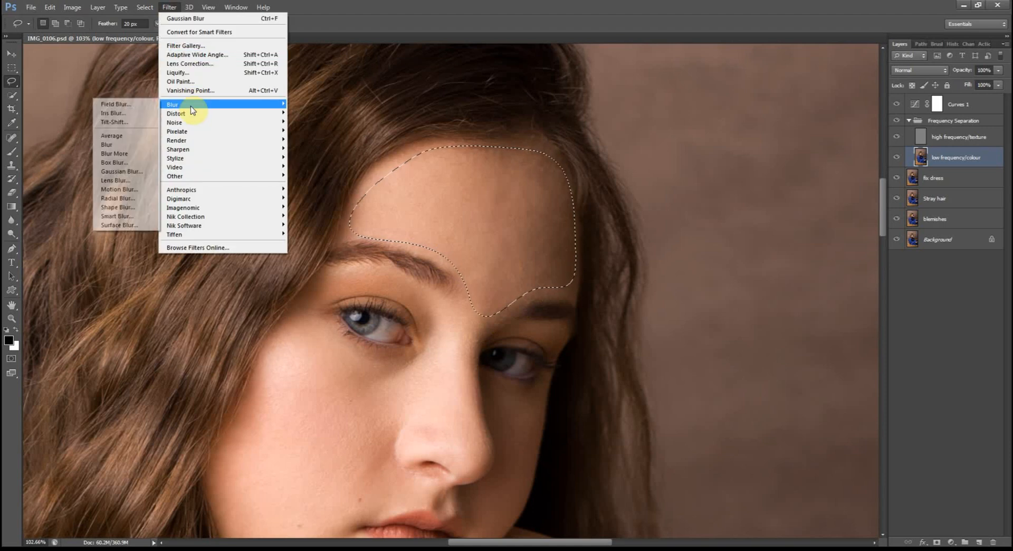
{"action": "left_click", "coordinate": [145, 171]}
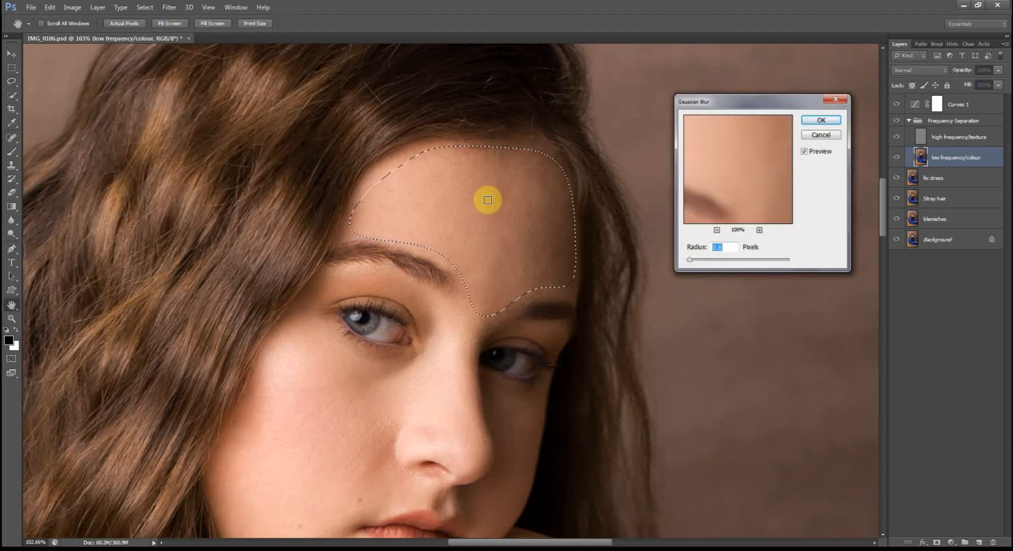
{"action": "left_click_drag", "start_coordinate": [689, 260], "coordinate": [731, 264]}
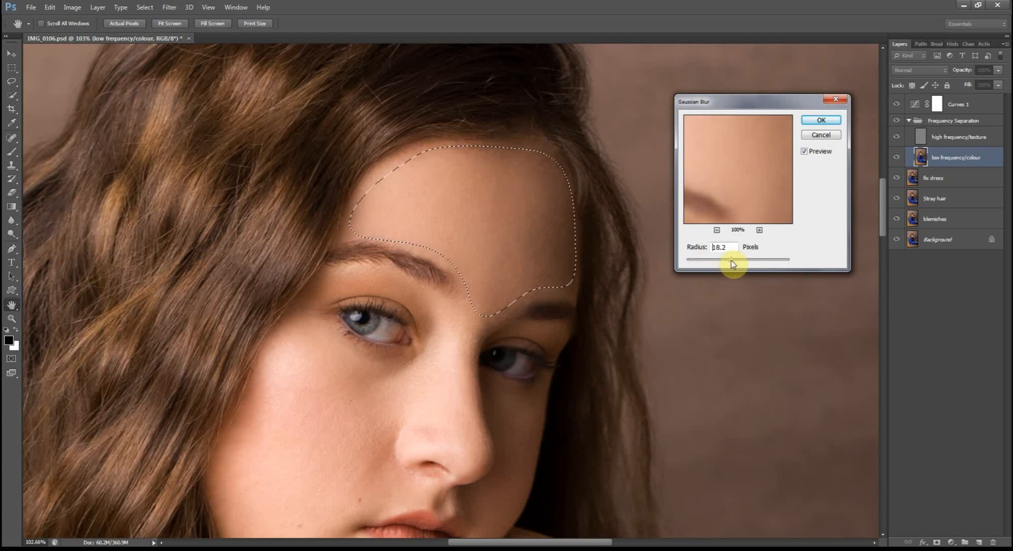
{"action": "left_click", "coordinate": [821, 121]}
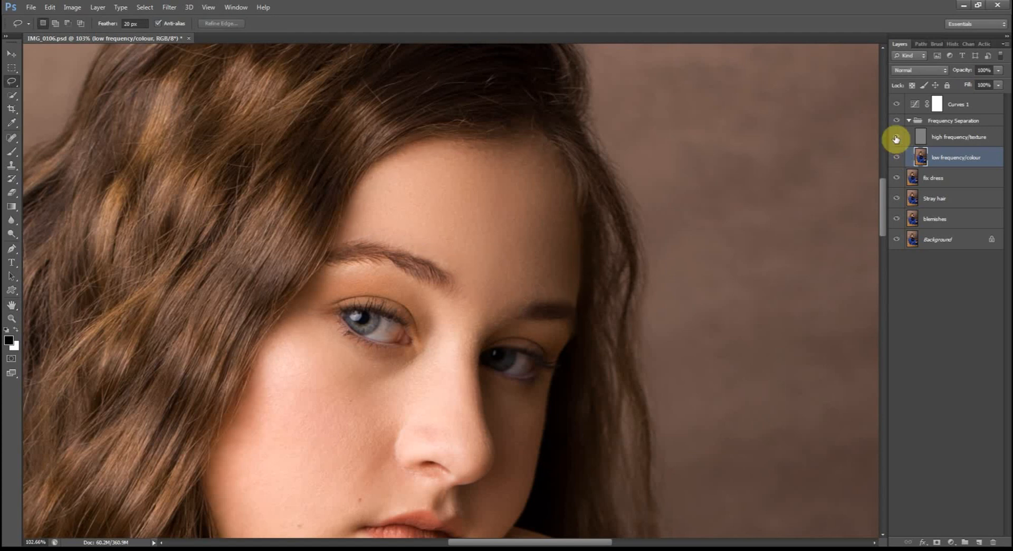
Outline the bridge of the nose between the eyes with the Lasso tool and repeat the Gaussian Blur on it
{"action": "scroll", "coordinate": [475, 214], "scroll_direction": "up", "scroll_amount": 3}
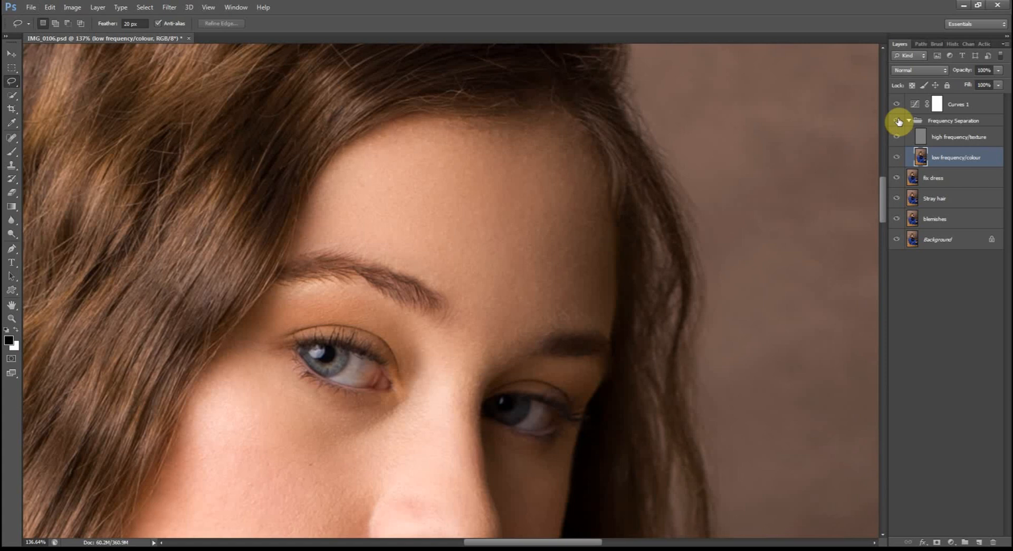
{"action": "scroll", "coordinate": [742, 249], "scroll_direction": "down", "scroll_amount": 4}
{"action": "left_click_drag", "start_coordinate": [616, 406], "coordinate": [590, 319]}
{"action": "scroll", "coordinate": [586, 309], "scroll_direction": "up", "scroll_amount": 4}
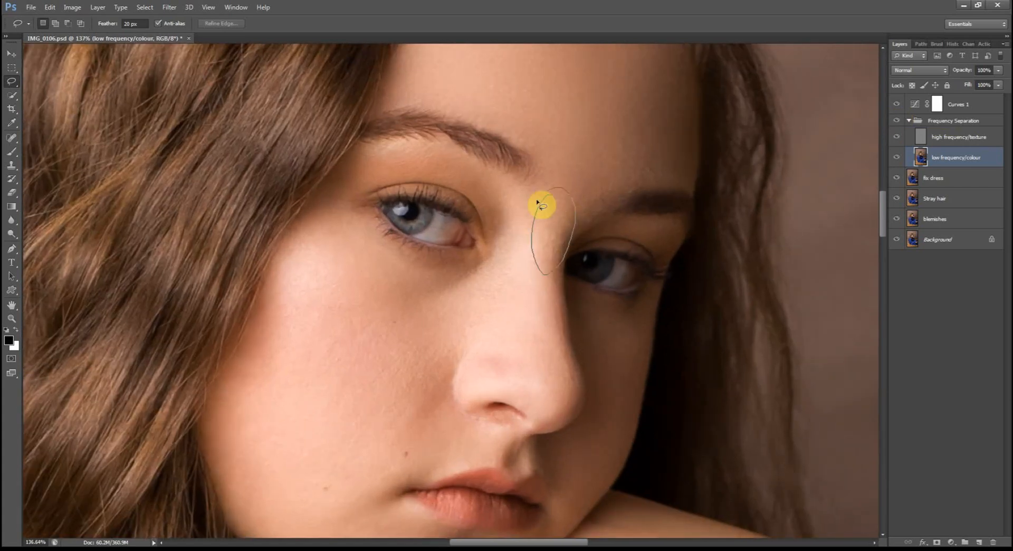
{"action": "left_click_drag", "start_coordinate": [537, 202], "coordinate": [539, 203]}
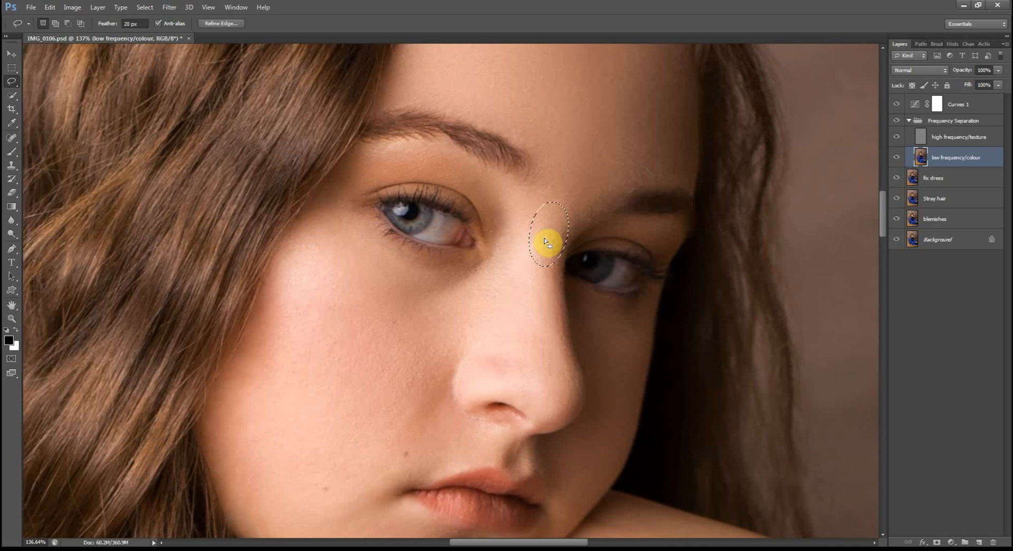
{"action": "left_click", "coordinate": [169, 7]}
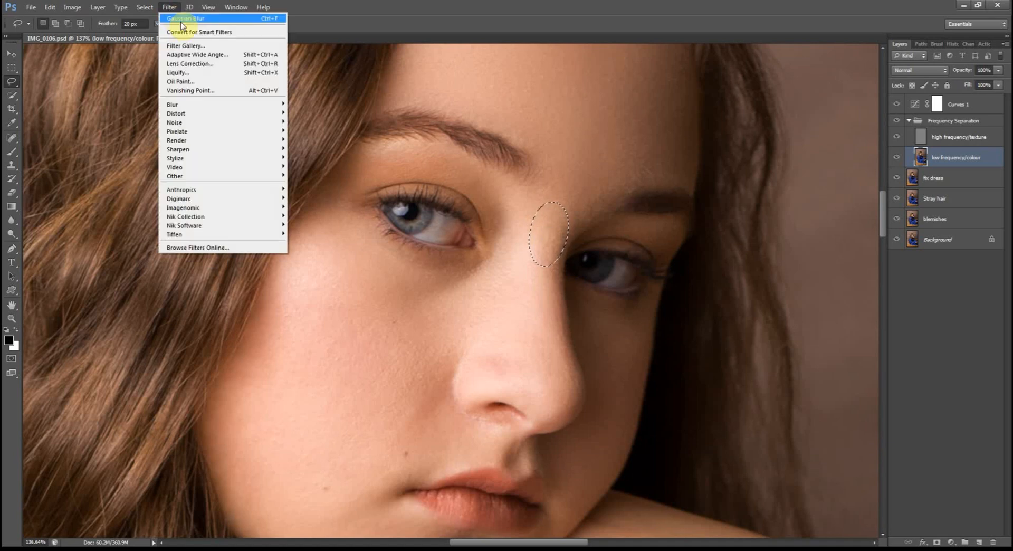
{"action": "key", "text": "Escape"}
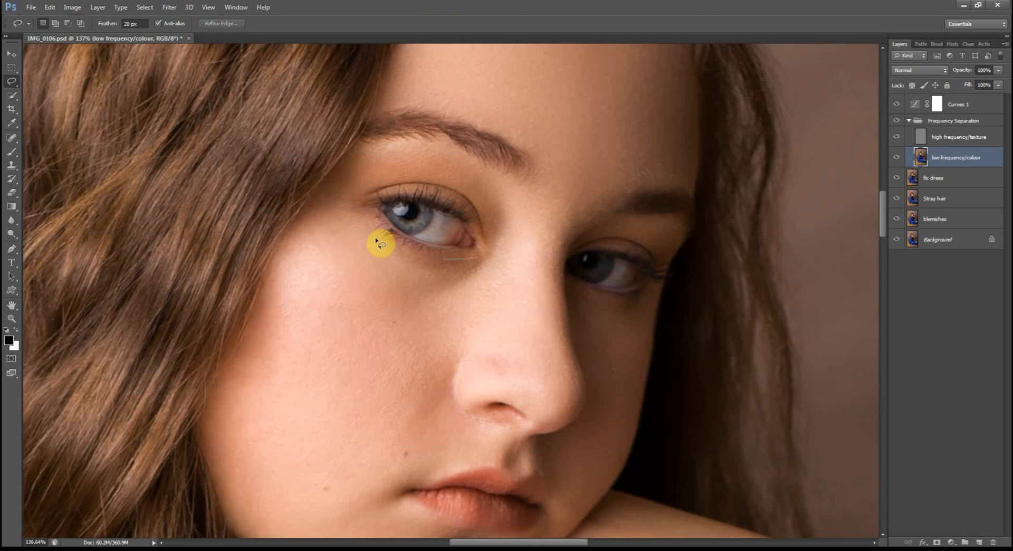
Lasso the skin under the brighter eye, the large cheek area and the lower cheek, blurring each with the last Gaussian Blur
{"action": "left_click_drag", "start_coordinate": [473, 259], "coordinate": [474, 260]}
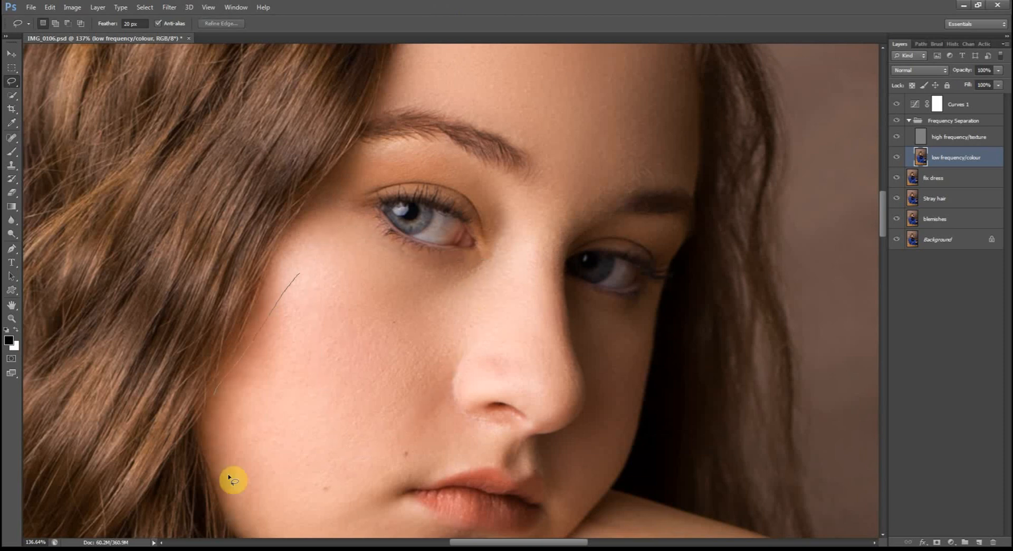
{"action": "left_click_drag", "start_coordinate": [294, 271], "coordinate": [316, 285]}
{"action": "scroll", "coordinate": [390, 335], "scroll_direction": "down", "scroll_amount": 3}
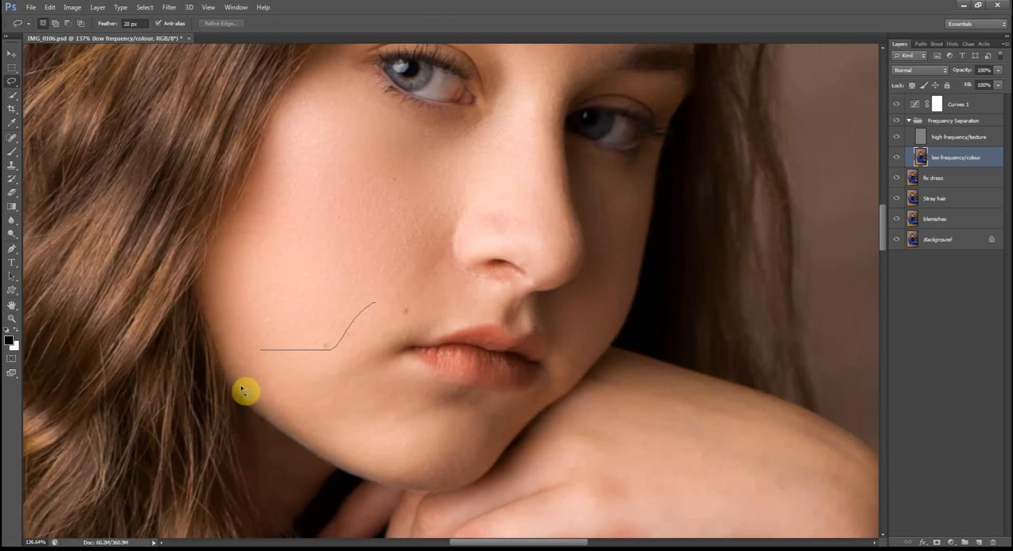
{"action": "left_click_drag", "start_coordinate": [392, 299], "coordinate": [397, 338]}
{"action": "key", "text": "ctrl+f"}
{"action": "key", "text": "ctrl+d"}
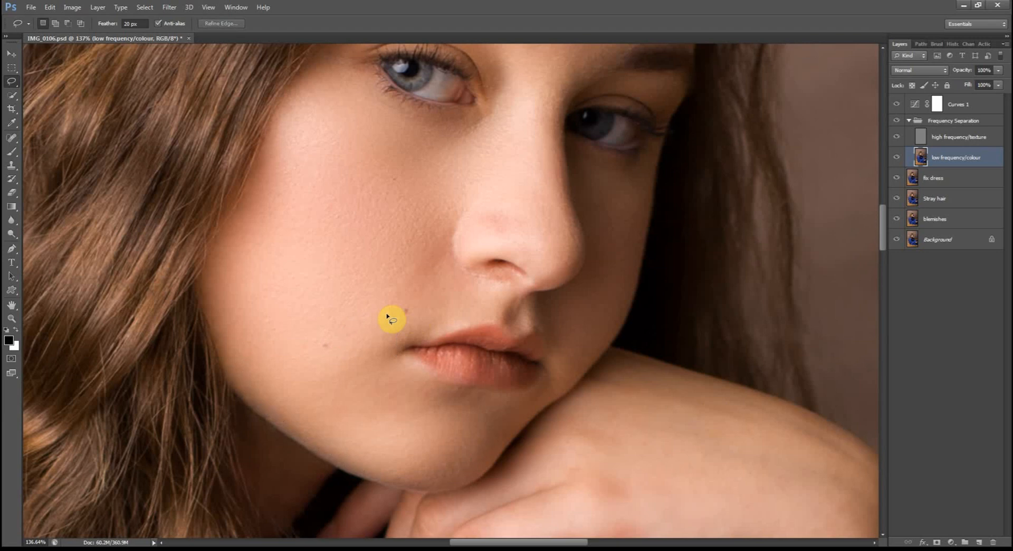
Lasso and blur the cheek beside the nose, the shaded far cheek and the nose, clearing each selection
{"action": "left_click_drag", "start_coordinate": [358, 240], "coordinate": [406, 203]}
{"action": "key", "text": "ctrl+f"}
{"action": "key", "text": "ctrl+d"}
{"action": "mouse_move", "coordinate": [629, 174]}
{"action": "left_mouse_down"}
{"action": "mouse_move", "coordinate": [546, 321]}
{"action": "mouse_move", "coordinate": [602, 340]}
{"action": "mouse_move", "coordinate": [636, 172]}
{"action": "left_mouse_up"}
{"action": "left_click_drag", "start_coordinate": [547, 188], "coordinate": [559, 144]}
{"action": "key", "text": "ctrl+f"}
{"action": "key", "text": "ctrl+d"}
Smooth the colour above the upper lip, on the chin and along the jaw by blurring lassoed areas
{"action": "scroll", "coordinate": [543, 252], "scroll_direction": "down", "scroll_amount": 1}
{"action": "mouse_move", "coordinate": [530, 269]}
{"action": "left_mouse_down"}
{"action": "mouse_move", "coordinate": [525, 292]}
{"action": "mouse_move", "coordinate": [527, 270]}
{"action": "left_mouse_up"}
{"action": "left_click", "coordinate": [531, 212]}
{"action": "scroll", "coordinate": [515, 253], "scroll_direction": "down", "scroll_amount": 2}
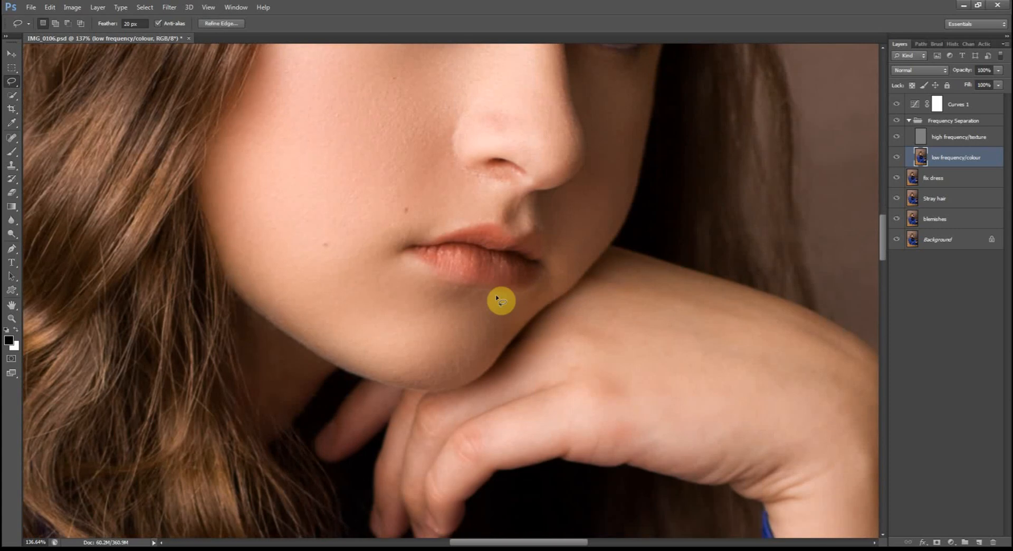
{"action": "mouse_move", "coordinate": [498, 301]}
{"action": "left_mouse_down"}
{"action": "mouse_move", "coordinate": [426, 385]}
{"action": "mouse_move", "coordinate": [529, 314]}
{"action": "mouse_move", "coordinate": [563, 265]}
{"action": "mouse_move", "coordinate": [498, 301]}
{"action": "left_mouse_up"}
{"action": "mouse_move", "coordinate": [271, 297]}
{"action": "left_mouse_down"}
{"action": "mouse_move", "coordinate": [424, 295]}
{"action": "mouse_move", "coordinate": [280, 295]}
{"action": "left_mouse_up"}
Lasso and blur the skin between the brighter eye and its eyebrow, and the patch beside the inner end of the shaded eyebrow
{"action": "scroll", "coordinate": [544, 179], "scroll_direction": "up", "scroll_amount": 6}
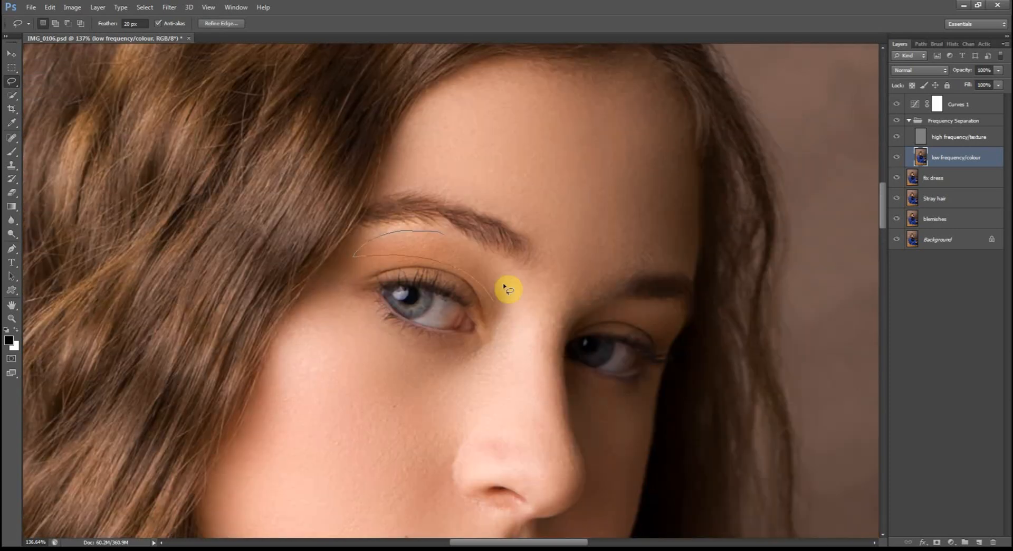
{"action": "left_click_drag", "start_coordinate": [504, 288], "coordinate": [444, 235]}
{"action": "left_click_drag", "start_coordinate": [380, 238], "coordinate": [412, 264]}
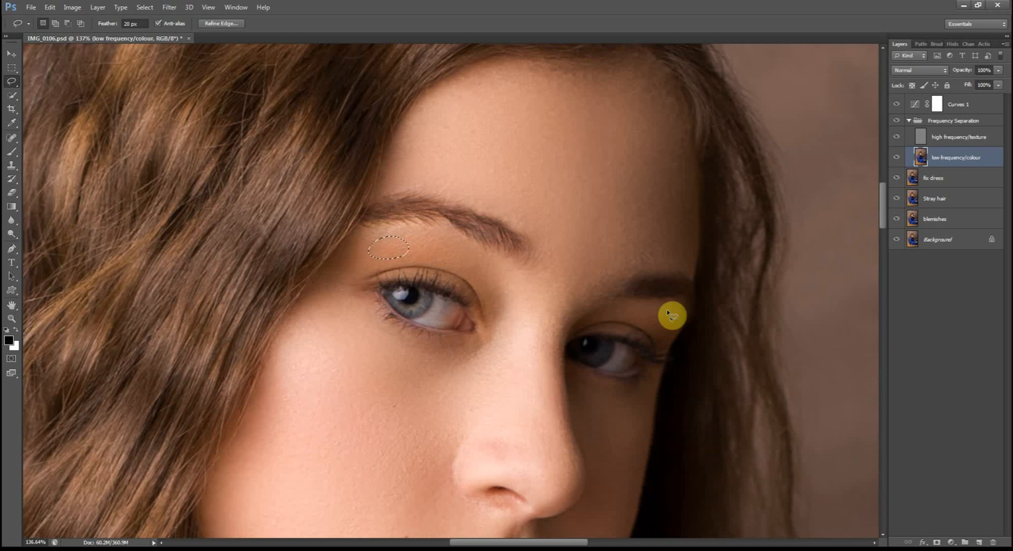
{"action": "mouse_move", "coordinate": [616, 265]}
{"action": "left_mouse_down"}
{"action": "mouse_move", "coordinate": [684, 152]}
{"action": "mouse_move", "coordinate": [620, 259]}
{"action": "mouse_move", "coordinate": [572, 307]}
{"action": "mouse_move", "coordinate": [583, 261]}
{"action": "left_mouse_up"}
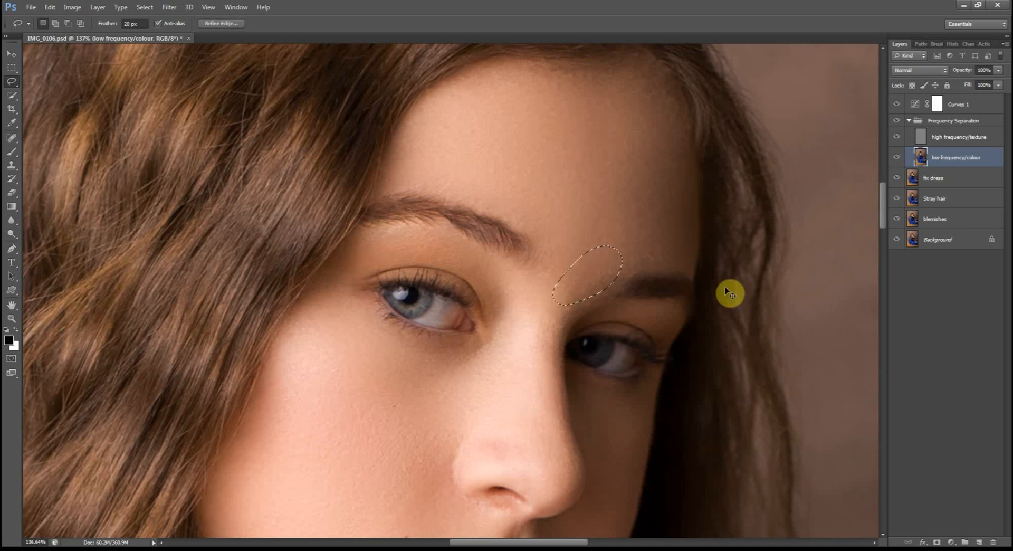
Outline the shadowed neck below the jaw with the Lasso tool and blur its colour
{"action": "scroll", "coordinate": [638, 303], "scroll_direction": "down", "scroll_amount": 5}
{"action": "scroll", "coordinate": [635, 321], "scroll_direction": "down", "scroll_amount": 4}
{"action": "scroll", "coordinate": [401, 354], "scroll_direction": "up", "scroll_amount": 5}
{"action": "mouse_move", "coordinate": [425, 333]}
{"action": "left_mouse_down"}
{"action": "mouse_move", "coordinate": [414, 394]}
{"action": "mouse_move", "coordinate": [424, 331]}
{"action": "left_mouse_up"}
{"action": "mouse_move", "coordinate": [449, 389]}
{"action": "left_mouse_down"}
{"action": "mouse_move", "coordinate": [452, 414]}
{"action": "mouse_move", "coordinate": [418, 456]}
{"action": "mouse_move", "coordinate": [464, 414]}
{"action": "left_mouse_up"}
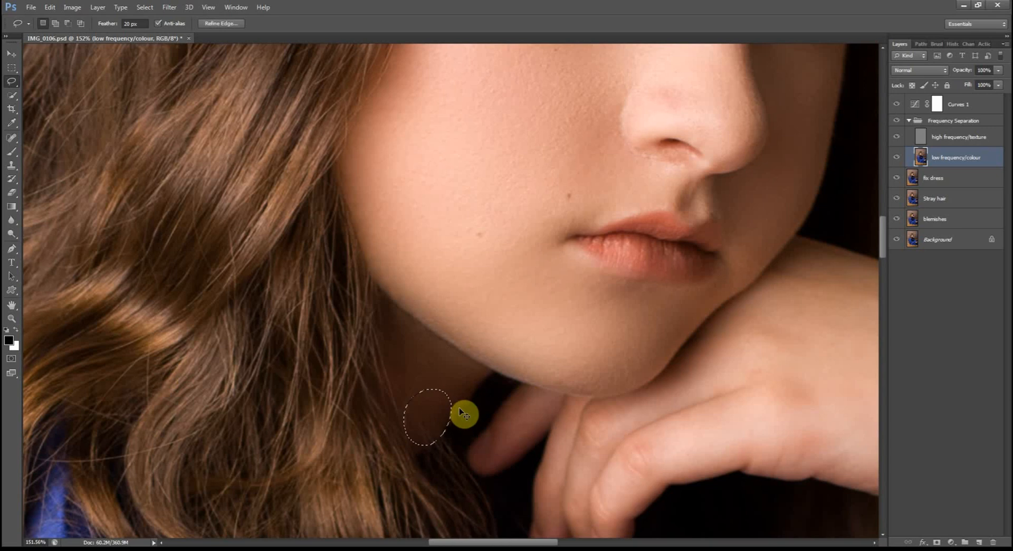
Smooth the colour of the forearm, the back of the hand and the fingers under the chin by blurring lassoed areas
{"action": "scroll", "coordinate": [785, 357], "scroll_direction": "down", "scroll_amount": 2}
{"action": "scroll", "coordinate": [553, 173], "scroll_direction": "right", "scroll_amount": 5}
{"action": "mouse_move", "coordinate": [638, 400]}
{"action": "left_mouse_down"}
{"action": "mouse_move", "coordinate": [781, 278]}
{"action": "mouse_move", "coordinate": [586, 181]}
{"action": "left_mouse_up"}
{"action": "scroll", "coordinate": [827, 342], "scroll_direction": "down", "scroll_amount": 2}
{"action": "mouse_move", "coordinate": [816, 340]}
{"action": "left_mouse_down"}
{"action": "mouse_move", "coordinate": [751, 492]}
{"action": "mouse_move", "coordinate": [797, 400]}
{"action": "left_mouse_up"}
{"action": "mouse_move", "coordinate": [344, 249]}
{"action": "left_mouse_down"}
{"action": "mouse_move", "coordinate": [395, 249]}
{"action": "mouse_move", "coordinate": [412, 230]}
{"action": "left_mouse_up"}
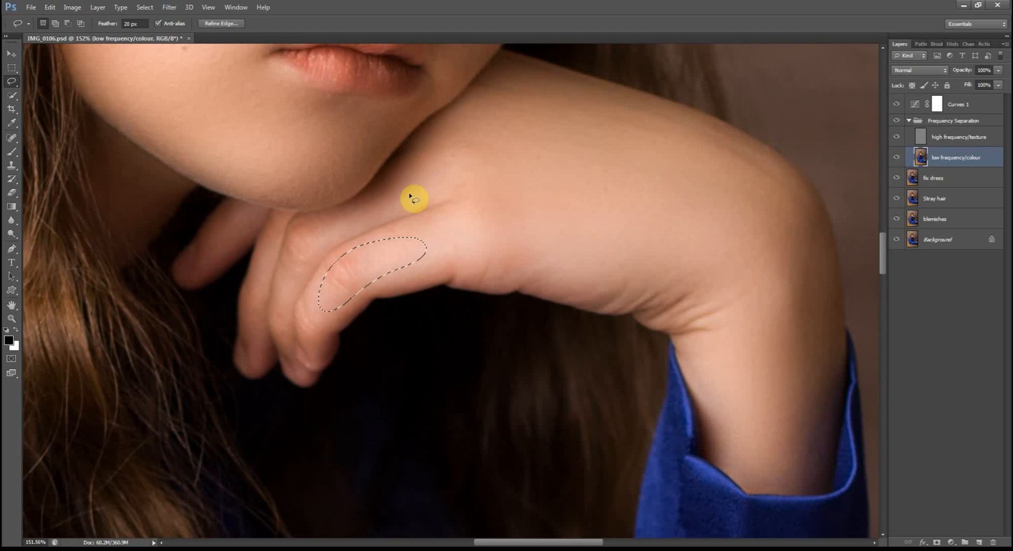
{"action": "left_click", "coordinate": [391, 190]}
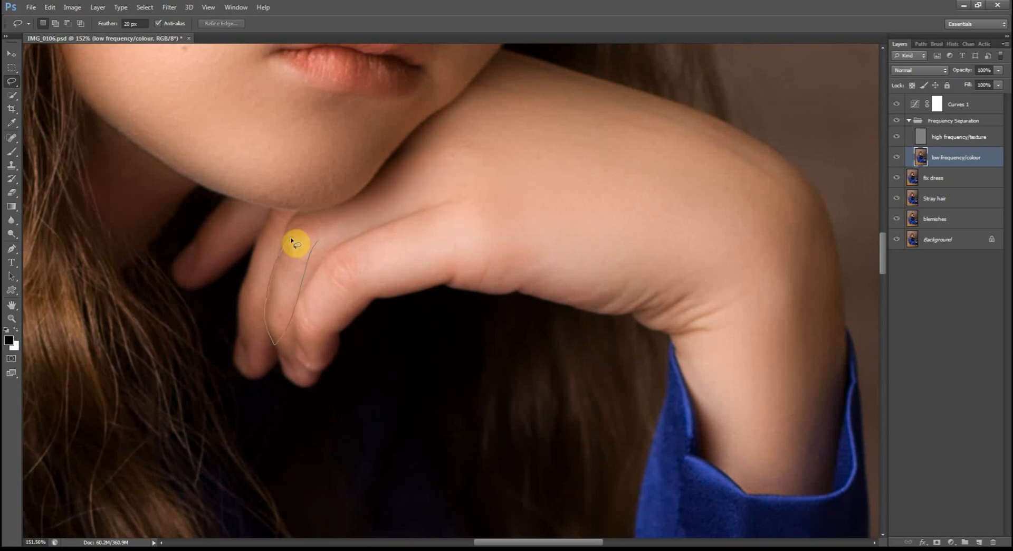
{"action": "left_click_drag", "start_coordinate": [292, 240], "coordinate": [304, 239]}
{"action": "left_click", "coordinate": [255, 334]}
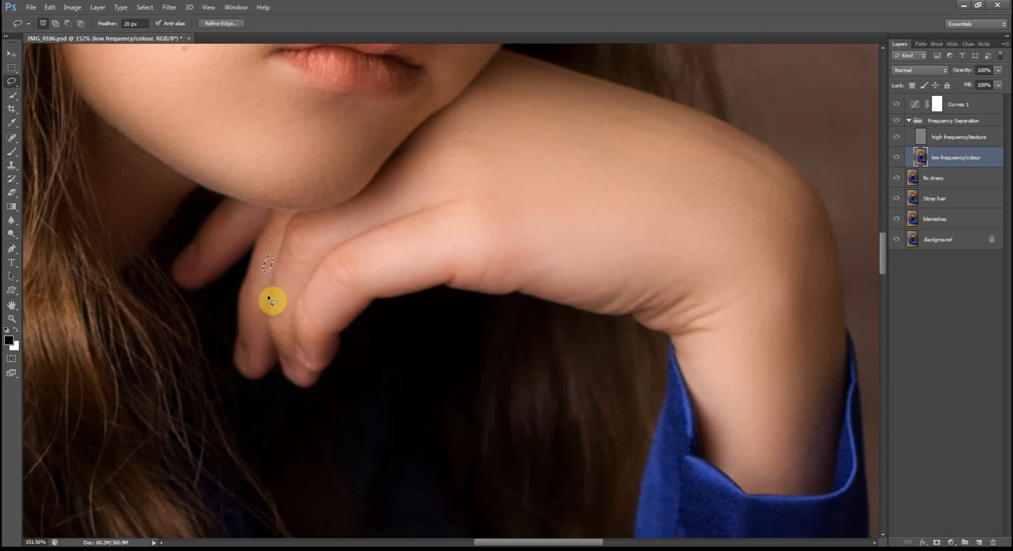
Blur lassoed areas on the back, thumb and fingers of the hand resting on the blue dress, then clear the selection
{"action": "scroll", "coordinate": [270, 299], "scroll_direction": "down", "scroll_amount": 5}
{"action": "scroll", "coordinate": [604, 422], "scroll_direction": "up", "scroll_amount": 3}
{"action": "left_click_drag", "start_coordinate": [539, 285], "coordinate": [432, 393]}
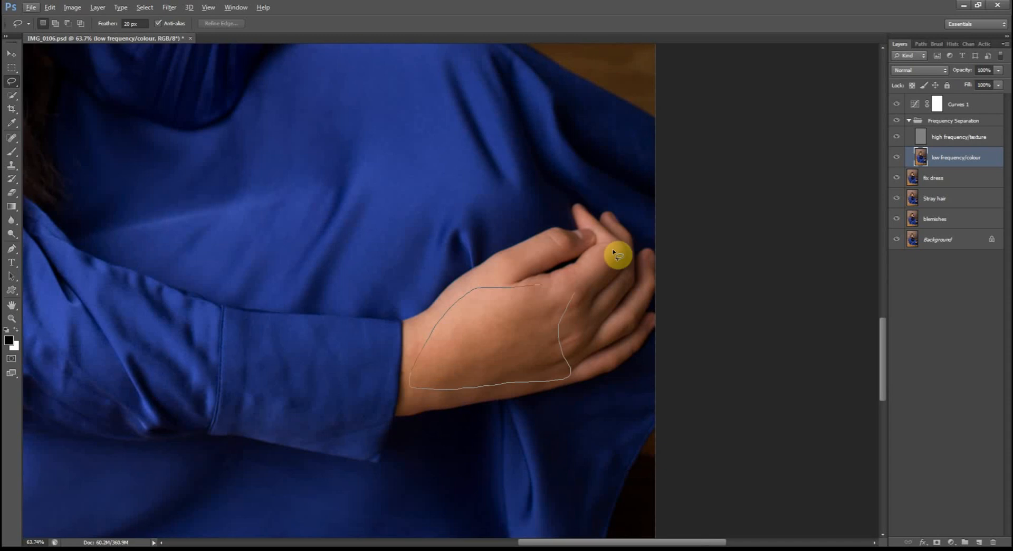
{"action": "left_click_drag", "start_coordinate": [614, 253], "coordinate": [584, 269]}
{"action": "left_click_drag", "start_coordinate": [529, 254], "coordinate": [520, 264]}
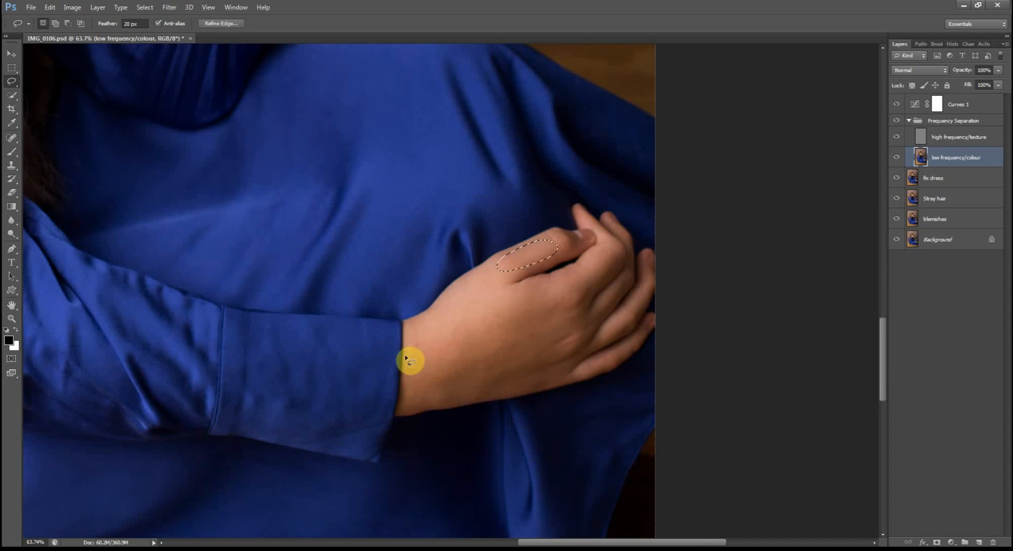
{"action": "left_click_drag", "start_coordinate": [440, 317], "coordinate": [600, 369]}
{"action": "key", "text": "ctrl+d"}
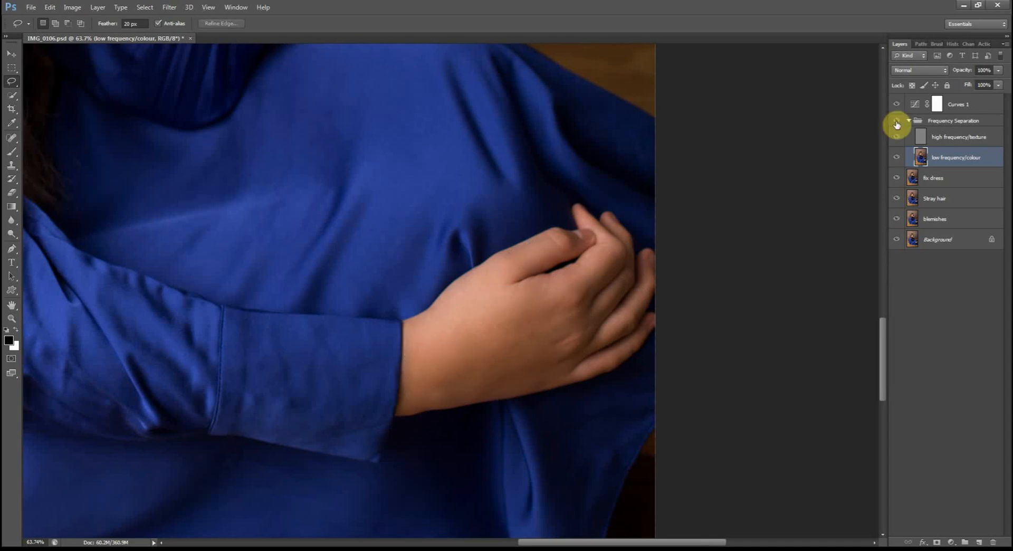
Outline the long hair from the crown down over the shoulder with the Lasso tool, leaving out the face
{"action": "scroll", "coordinate": [362, 192], "scroll_direction": "down", "scroll_amount": 4}
{"action": "scroll", "coordinate": [482, 210], "scroll_direction": "up", "scroll_amount": 2}
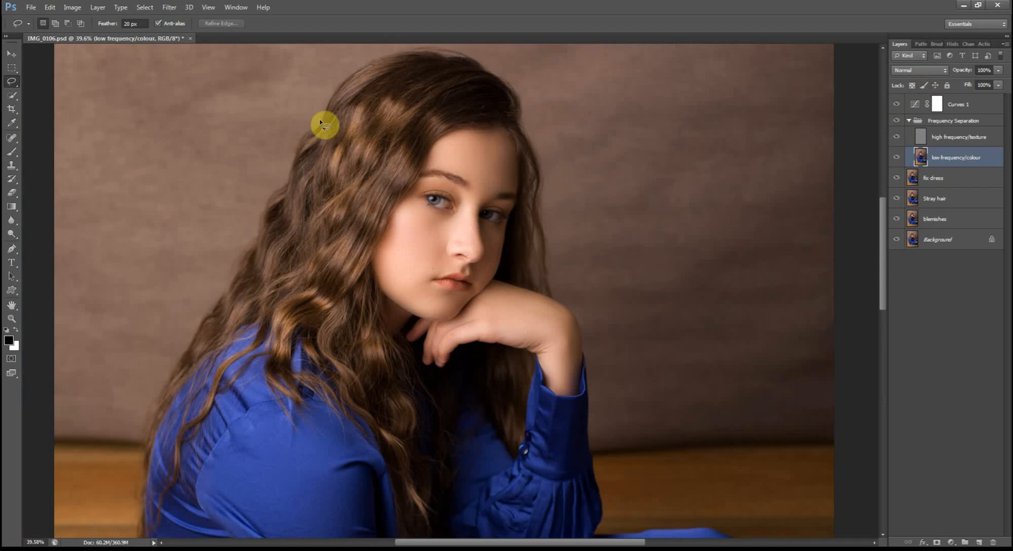
{"action": "mouse_move", "coordinate": [207, 316]}
{"action": "left_mouse_down"}
{"action": "mouse_move", "coordinate": [310, 360]}
{"action": "mouse_move", "coordinate": [379, 327]}
{"action": "left_mouse_up"}
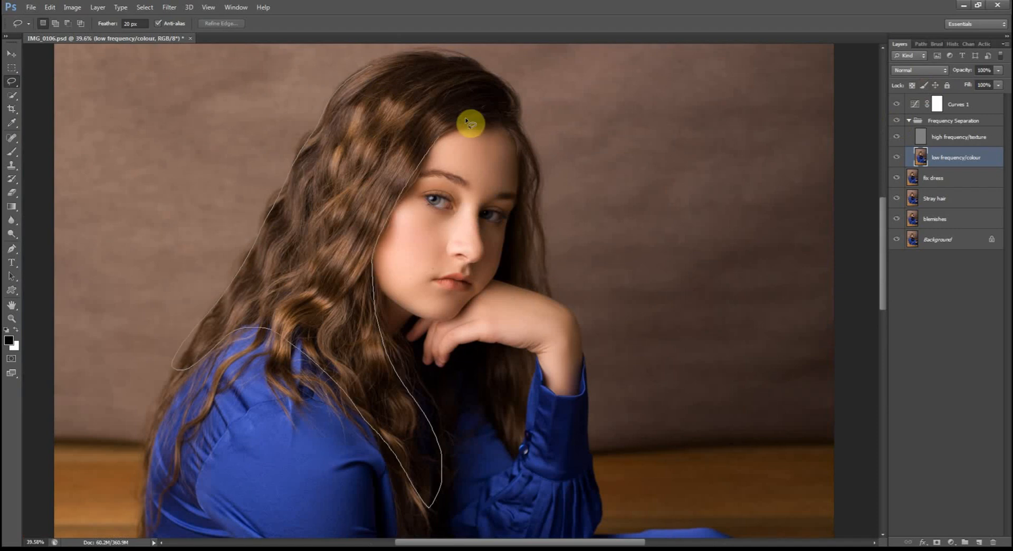
{"action": "mouse_move", "coordinate": [470, 122]}
{"action": "left_mouse_down"}
{"action": "mouse_move", "coordinate": [369, 63]}
{"action": "mouse_move", "coordinate": [348, 71]}
{"action": "left_mouse_up"}
Blur the selected hair using Gaussian Blur with a 5.5 pixel radius and clear the selection
{"action": "left_click", "coordinate": [169, 7]}
{"action": "mouse_move", "coordinate": [179, 104]}
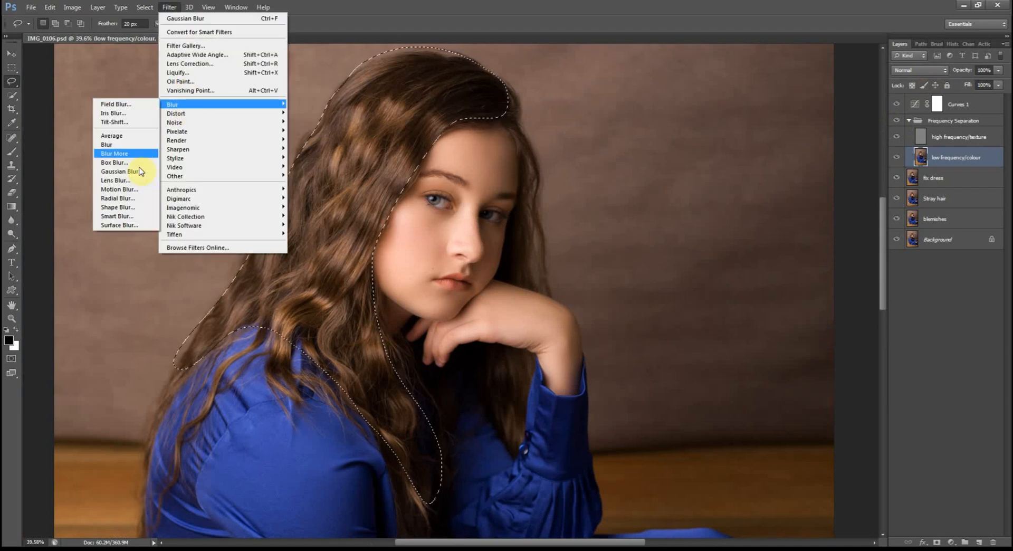
{"action": "left_click", "coordinate": [119, 171]}
{"action": "left_click", "coordinate": [727, 248]}
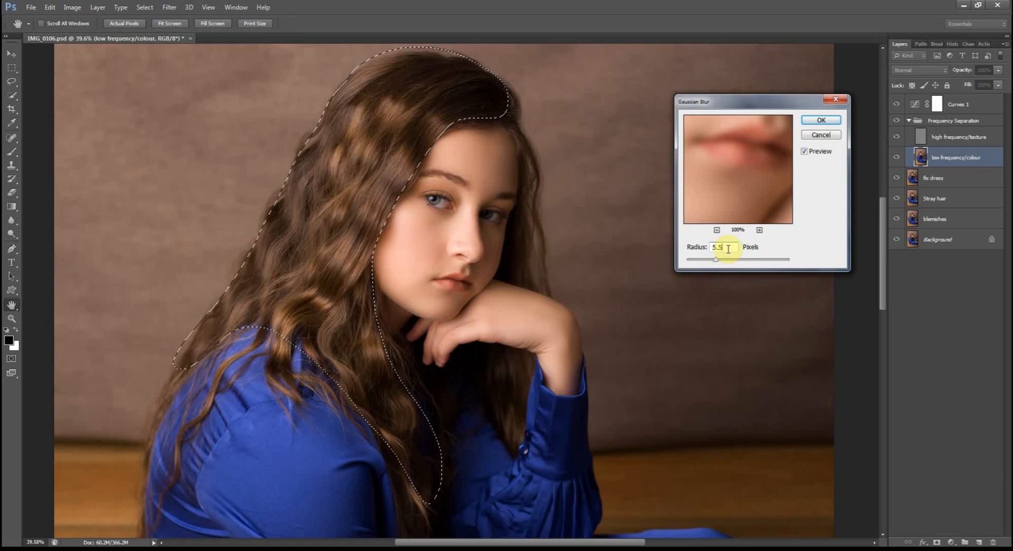
{"action": "left_click", "coordinate": [821, 120]}
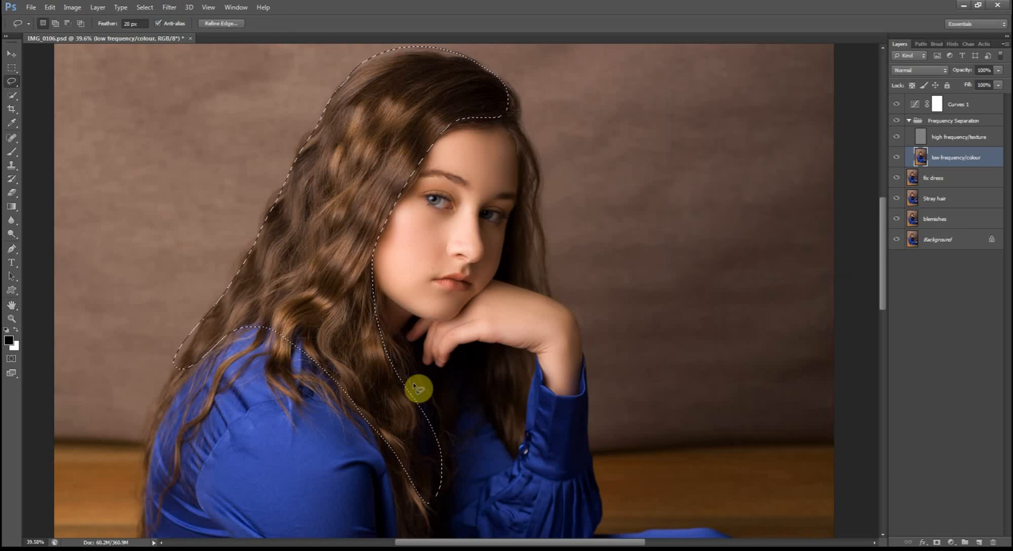
{"action": "key", "text": "ctrl+d"}
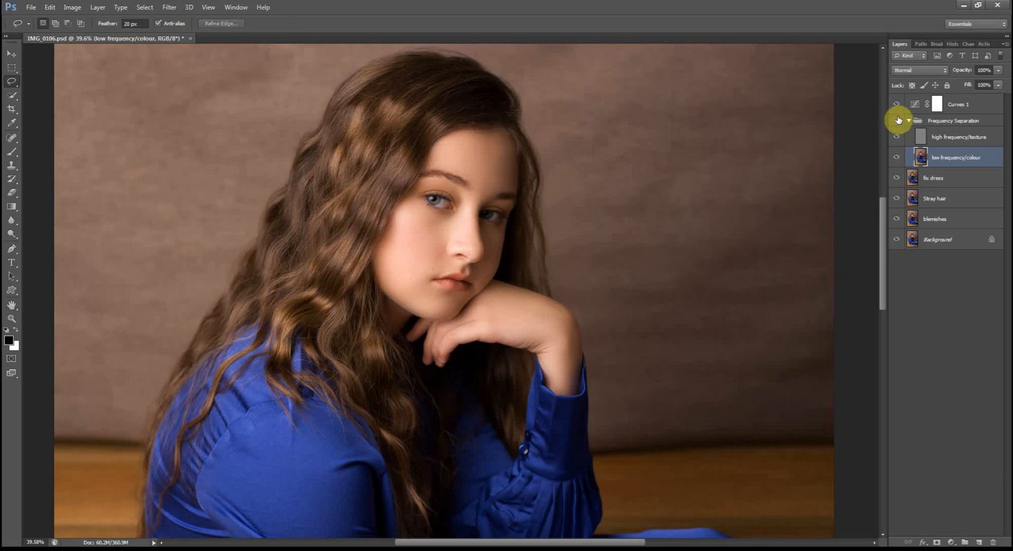
Lasso and blur the hair hanging over the chest, the near sleeve of the dress and the skirt over the knees
{"action": "scroll", "coordinate": [375, 276], "scroll_direction": "down", "scroll_amount": 2}
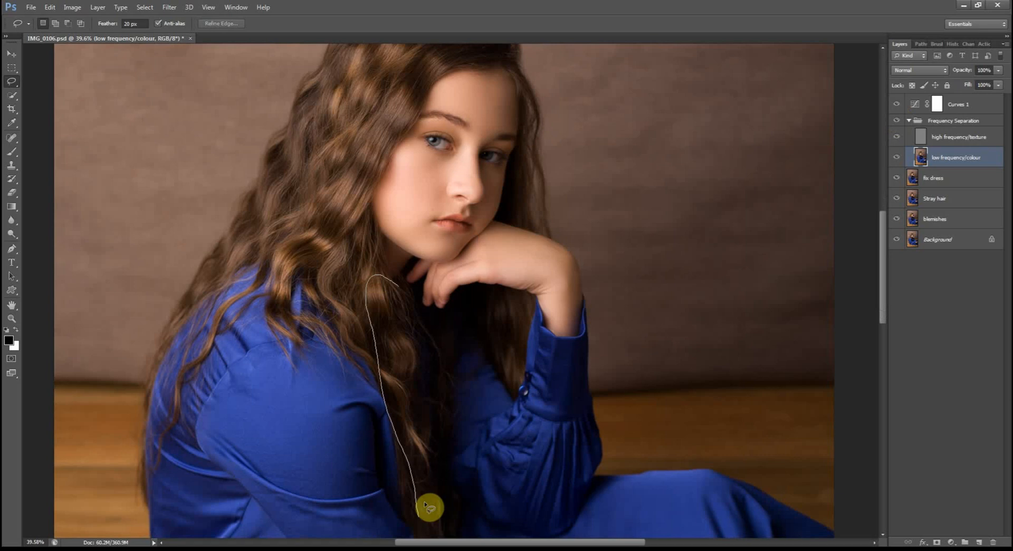
{"action": "scroll", "coordinate": [285, 266], "scroll_direction": "down", "scroll_amount": 3}
{"action": "mouse_move", "coordinate": [277, 175]}
{"action": "left_mouse_down"}
{"action": "mouse_move", "coordinate": [414, 440]}
{"action": "mouse_move", "coordinate": [414, 317]}
{"action": "mouse_move", "coordinate": [265, 230]}
{"action": "mouse_move", "coordinate": [368, 373]}
{"action": "mouse_move", "coordinate": [404, 384]}
{"action": "left_mouse_up"}
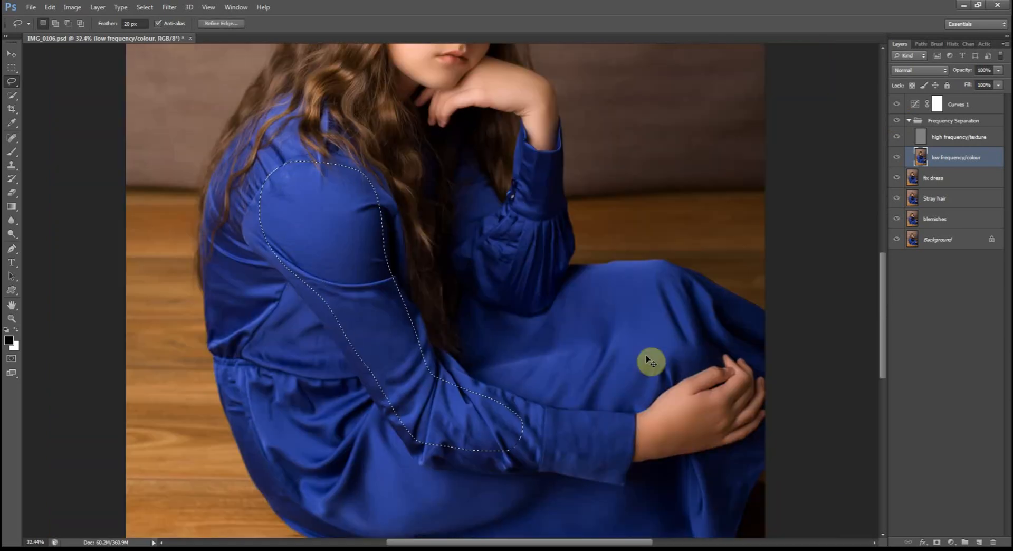
{"action": "mouse_move", "coordinate": [585, 271]}
{"action": "left_mouse_down"}
{"action": "mouse_move", "coordinate": [471, 303]}
{"action": "mouse_move", "coordinate": [579, 390]}
{"action": "mouse_move", "coordinate": [716, 318]}
{"action": "mouse_move", "coordinate": [615, 285]}
{"action": "left_mouse_up"}
Outline the back of the bodice and the lower skirt beneath the sleeve, blur the area and clear the selection
{"action": "scroll", "coordinate": [326, 272], "scroll_direction": "down", "scroll_amount": 3}
{"action": "mouse_move", "coordinate": [326, 272]}
{"action": "left_mouse_down"}
{"action": "mouse_move", "coordinate": [232, 339]}
{"action": "mouse_move", "coordinate": [502, 495]}
{"action": "mouse_move", "coordinate": [724, 357]}
{"action": "mouse_move", "coordinate": [506, 396]}
{"action": "mouse_move", "coordinate": [220, 206]}
{"action": "mouse_move", "coordinate": [218, 237]}
{"action": "left_mouse_up"}
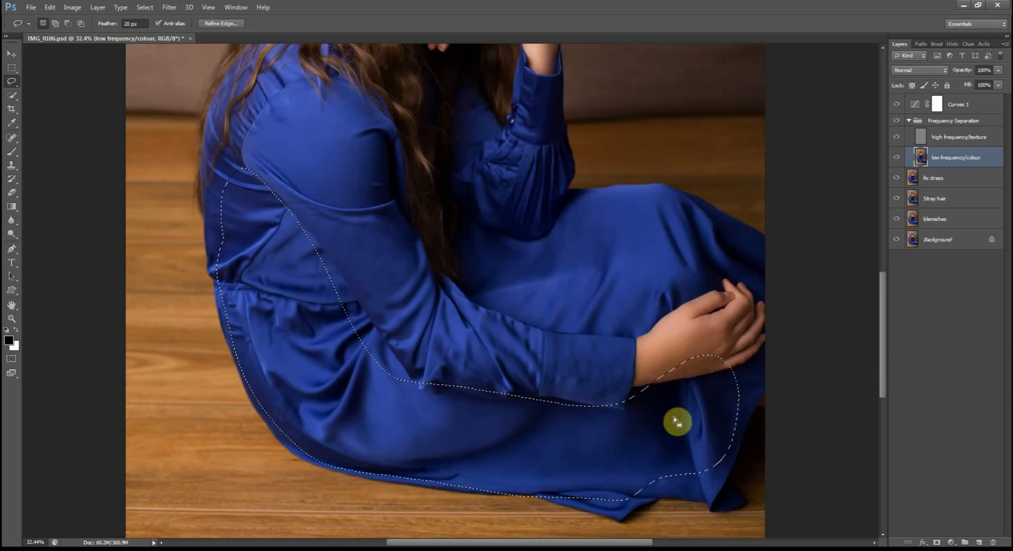
{"action": "key", "text": "ctrl+d"}
{"action": "left_click_drag", "start_coordinate": [271, 76], "coordinate": [252, 186]}
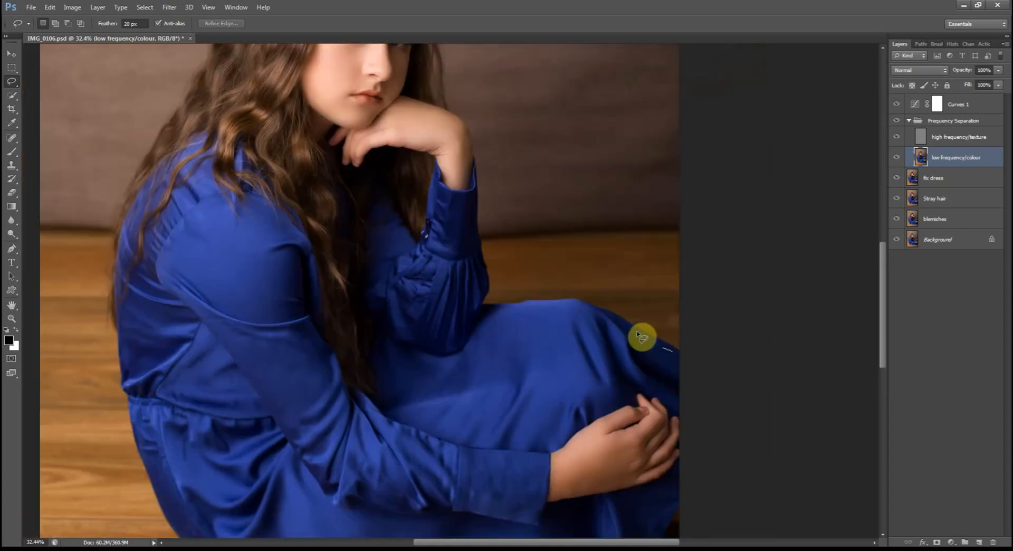
Outline the skirt folds above the resting hand with the Lasso tool and smooth them using Gaussian Blur
{"action": "mouse_move", "coordinate": [640, 339]}
{"action": "left_mouse_down"}
{"action": "mouse_move", "coordinate": [690, 411]}
{"action": "mouse_move", "coordinate": [612, 317]}
{"action": "mouse_move", "coordinate": [674, 378]}
{"action": "left_mouse_up"}
{"action": "left_click", "coordinate": [170, 7]}
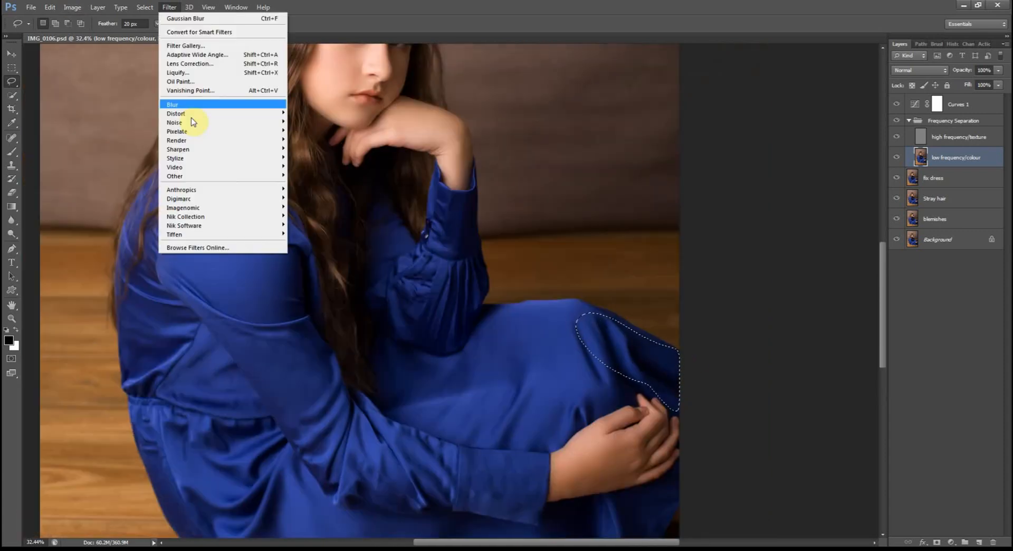
{"action": "mouse_move", "coordinate": [185, 105]}
{"action": "left_click", "coordinate": [124, 169]}
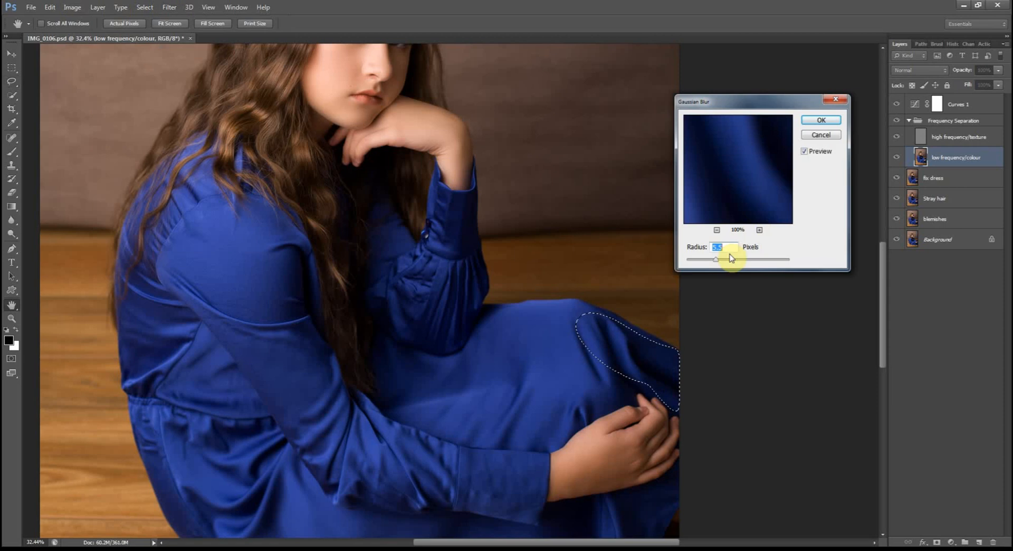
{"action": "key", "text": "Return"}
Lasso and blur the top of the skirt, the gathered far sleeve with its cuff, and the dark hair behind the wrist
{"action": "mouse_move", "coordinate": [543, 305]}
{"action": "left_mouse_down"}
{"action": "mouse_move", "coordinate": [413, 350]}
{"action": "mouse_move", "coordinate": [476, 438]}
{"action": "mouse_move", "coordinate": [600, 367]}
{"action": "mouse_move", "coordinate": [531, 306]}
{"action": "left_mouse_up"}
{"action": "scroll", "coordinate": [443, 259], "scroll_direction": "up", "scroll_amount": 3}
{"action": "left_click_drag", "start_coordinate": [379, 256], "coordinate": [427, 428]}
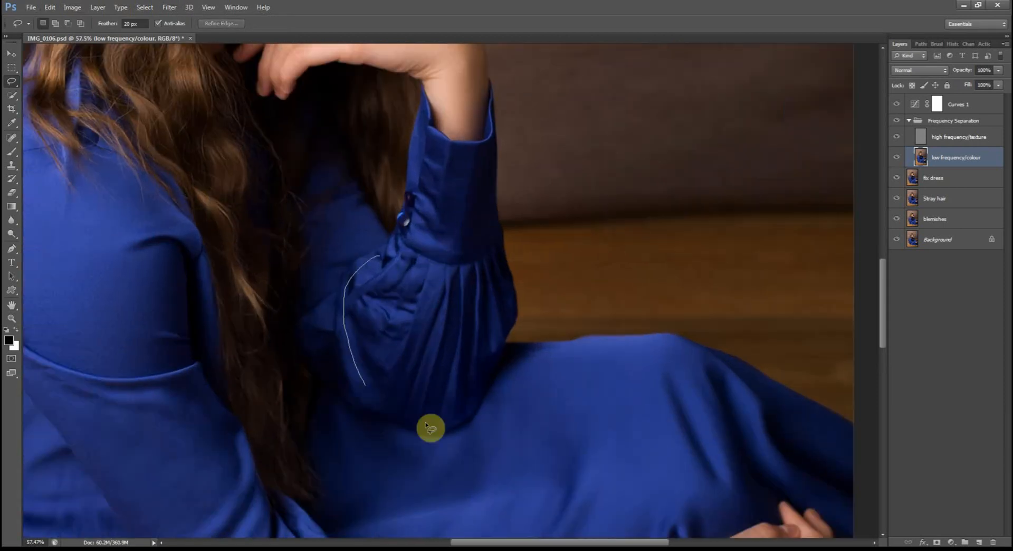
{"action": "mouse_move", "coordinate": [484, 180]}
{"action": "left_mouse_down"}
{"action": "mouse_move", "coordinate": [429, 136]}
{"action": "mouse_move", "coordinate": [410, 249]}
{"action": "mouse_move", "coordinate": [357, 268]}
{"action": "left_mouse_up"}
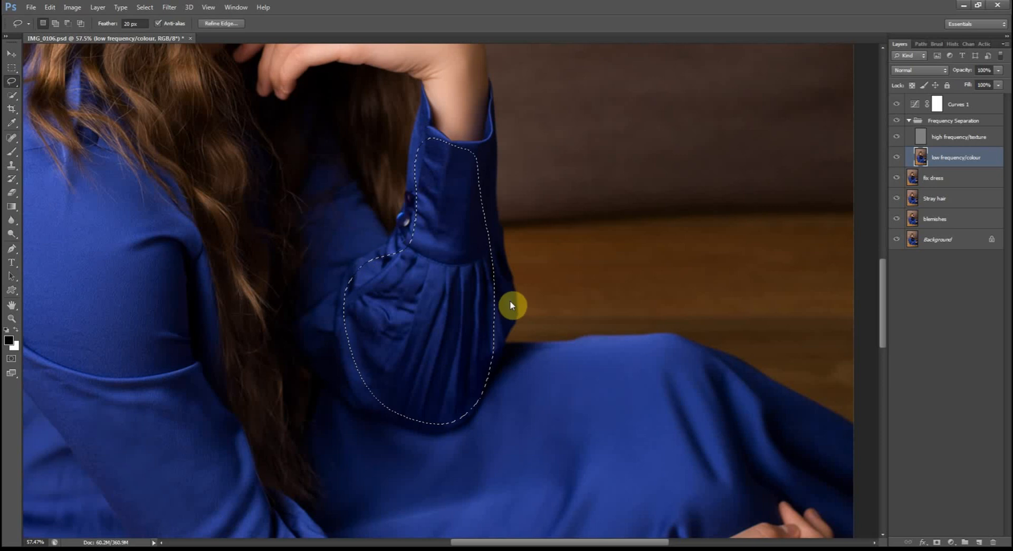
{"action": "mouse_move", "coordinate": [364, 178]}
{"action": "left_mouse_down"}
{"action": "mouse_move", "coordinate": [329, 242]}
{"action": "mouse_move", "coordinate": [378, 91]}
{"action": "mouse_move", "coordinate": [387, 220]}
{"action": "left_mouse_up"}
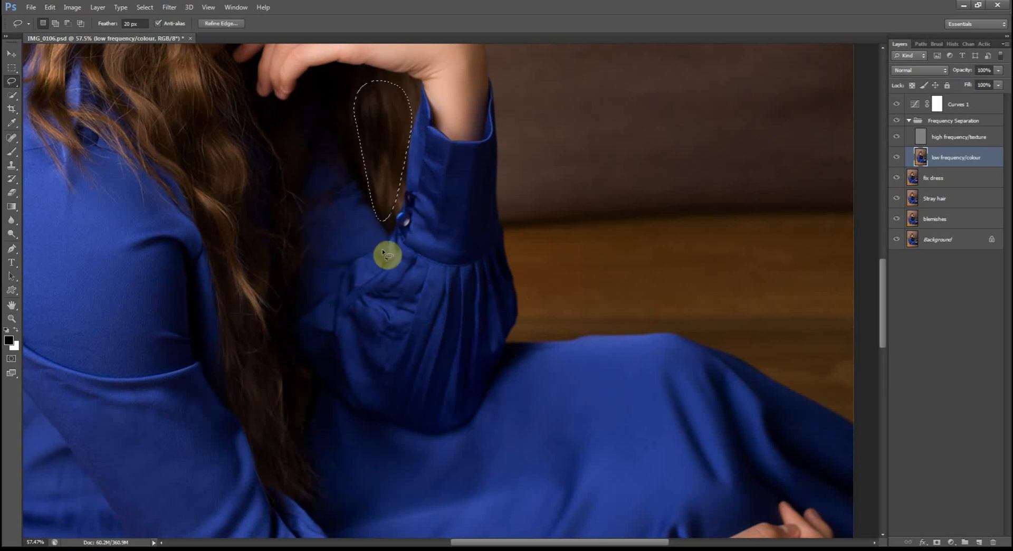
Lasso and blur the puffed shoulder and back of the bodice, followed by the upper part of the near sleeve
{"action": "scroll", "coordinate": [344, 310], "scroll_direction": "down", "scroll_amount": 8}
{"action": "scroll", "coordinate": [138, 348], "scroll_direction": "up", "scroll_amount": 5}
{"action": "mouse_move", "coordinate": [217, 132]}
{"action": "left_mouse_down"}
{"action": "mouse_move", "coordinate": [122, 378]}
{"action": "mouse_move", "coordinate": [253, 390]}
{"action": "mouse_move", "coordinate": [355, 262]}
{"action": "mouse_move", "coordinate": [151, 226]}
{"action": "mouse_move", "coordinate": [143, 321]}
{"action": "left_mouse_up"}
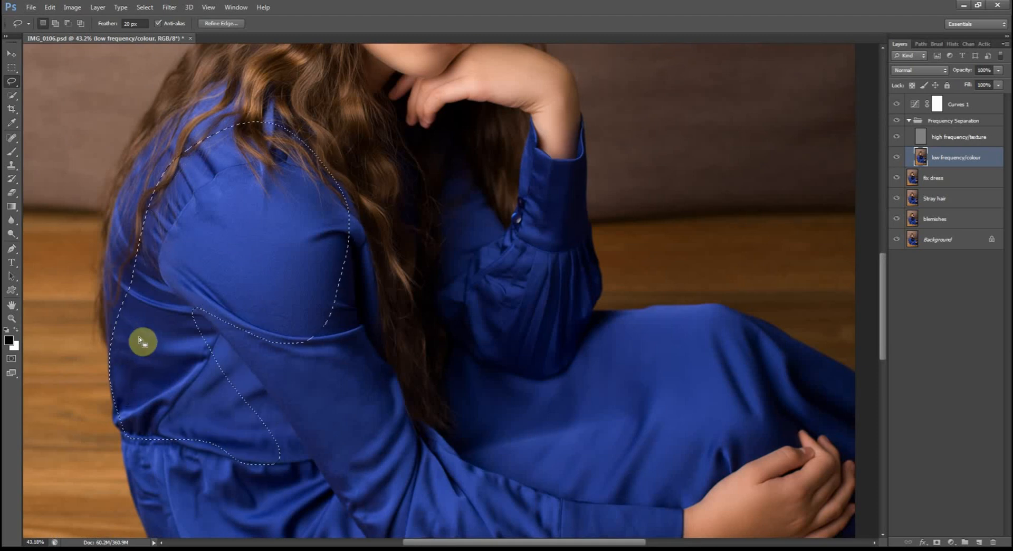
{"action": "left_click", "coordinate": [139, 338]}
{"action": "mouse_move", "coordinate": [255, 327]}
{"action": "left_mouse_down"}
{"action": "mouse_move", "coordinate": [371, 517]}
{"action": "mouse_move", "coordinate": [492, 488]}
{"action": "mouse_move", "coordinate": [336, 296]}
{"action": "mouse_move", "coordinate": [234, 335]}
{"action": "mouse_move", "coordinate": [362, 516]}
{"action": "mouse_move", "coordinate": [395, 525]}
{"action": "left_mouse_up"}
{"action": "left_click", "coordinate": [442, 364]}
Lasso and blur the bodice panel above the waist seam, and the gathered lower skirt along its hem
{"action": "scroll", "coordinate": [416, 339], "scroll_direction": "down", "scroll_amount": 5}
{"action": "mouse_move", "coordinate": [215, 203]}
{"action": "left_mouse_down"}
{"action": "mouse_move", "coordinate": [224, 320]}
{"action": "mouse_move", "coordinate": [298, 308]}
{"action": "mouse_move", "coordinate": [246, 234]}
{"action": "mouse_move", "coordinate": [213, 203]}
{"action": "left_mouse_up"}
{"action": "scroll", "coordinate": [274, 380], "scroll_direction": "down", "scroll_amount": 4}
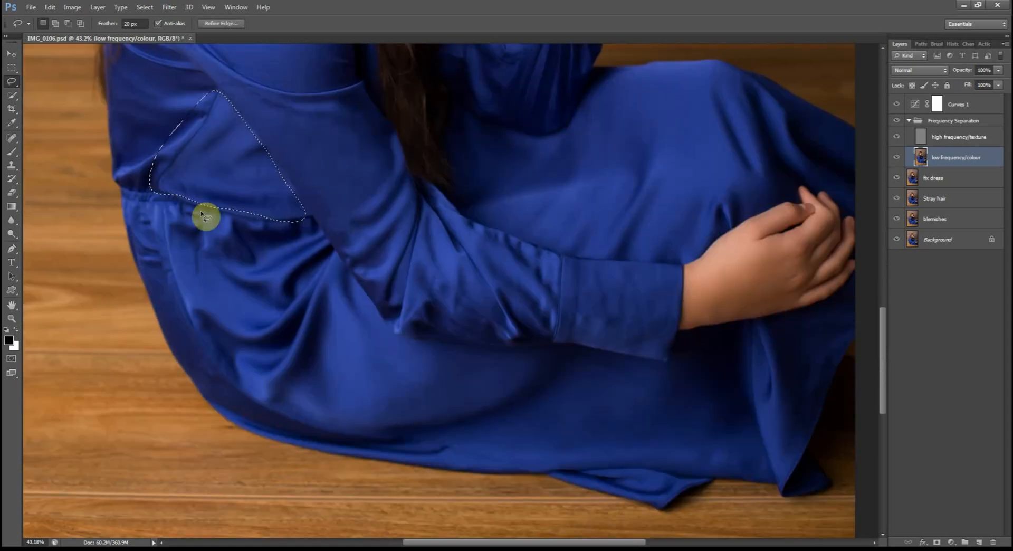
{"action": "mouse_move", "coordinate": [136, 242]}
{"action": "left_mouse_down"}
{"action": "mouse_move", "coordinate": [197, 380]}
{"action": "mouse_move", "coordinate": [337, 456]}
{"action": "mouse_move", "coordinate": [483, 469]}
{"action": "left_mouse_up"}
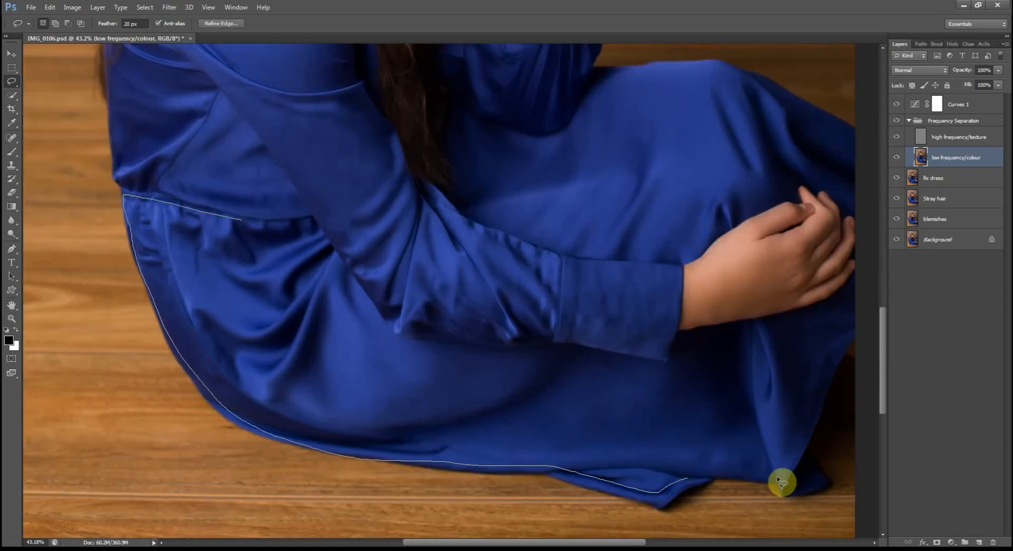
{"action": "mouse_move", "coordinate": [777, 476]}
{"action": "left_mouse_down"}
{"action": "mouse_move", "coordinate": [847, 292]}
{"action": "mouse_move", "coordinate": [757, 330]}
{"action": "mouse_move", "coordinate": [493, 352]}
{"action": "mouse_move", "coordinate": [367, 316]}
{"action": "mouse_move", "coordinate": [315, 226]}
{"action": "mouse_move", "coordinate": [242, 220]}
{"action": "left_mouse_up"}
{"action": "key", "text": "ctrl+f"}
{"action": "key", "text": "ctrl+d"}
Outline the near forearm's sleeve from the elbow folds through the cuff, blur it and clear the selection
{"action": "mouse_move", "coordinate": [510, 244]}
{"action": "left_mouse_down"}
{"action": "mouse_move", "coordinate": [401, 332]}
{"action": "mouse_move", "coordinate": [656, 363]}
{"action": "left_mouse_up"}
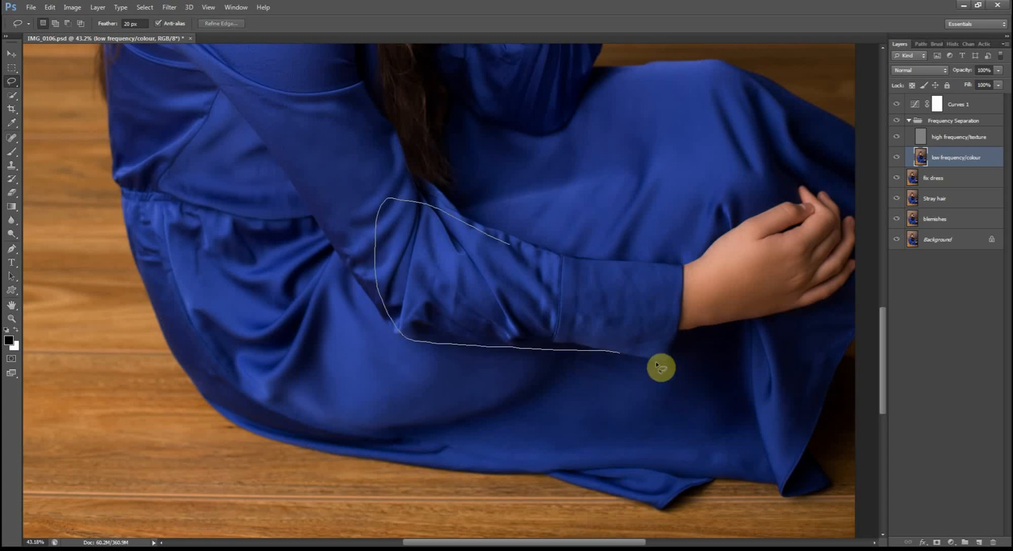
{"action": "left_click_drag", "start_coordinate": [682, 274], "coordinate": [509, 246]}
{"action": "key", "text": "ctrl+f"}
{"action": "key", "text": "ctrl+d"}
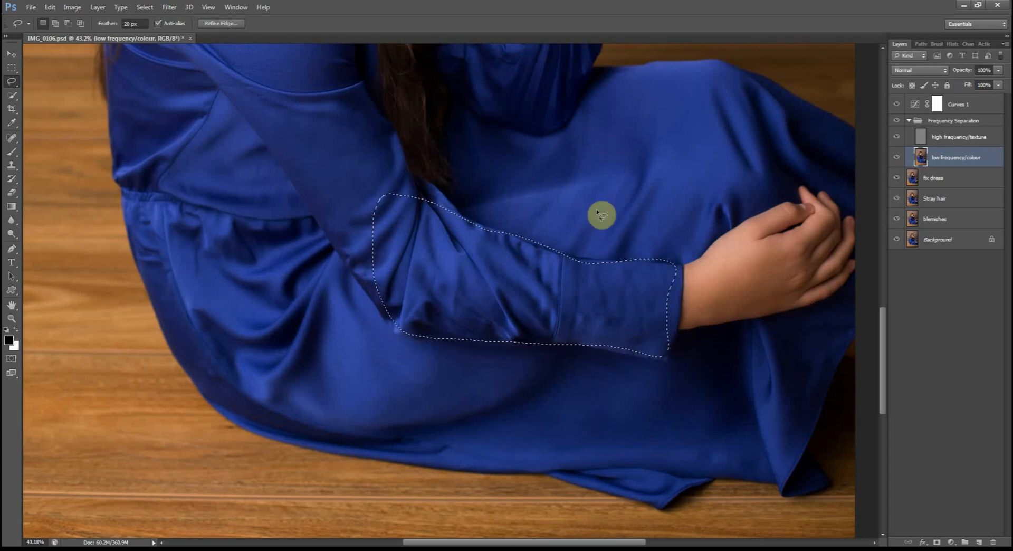
Lasso and blur the lower corner of the near cuff and the small area at the cuff's seam
{"action": "mouse_move", "coordinate": [668, 329]}
{"action": "left_mouse_down"}
{"action": "mouse_move", "coordinate": [656, 364]}
{"action": "mouse_move", "coordinate": [678, 334]}
{"action": "left_mouse_up"}
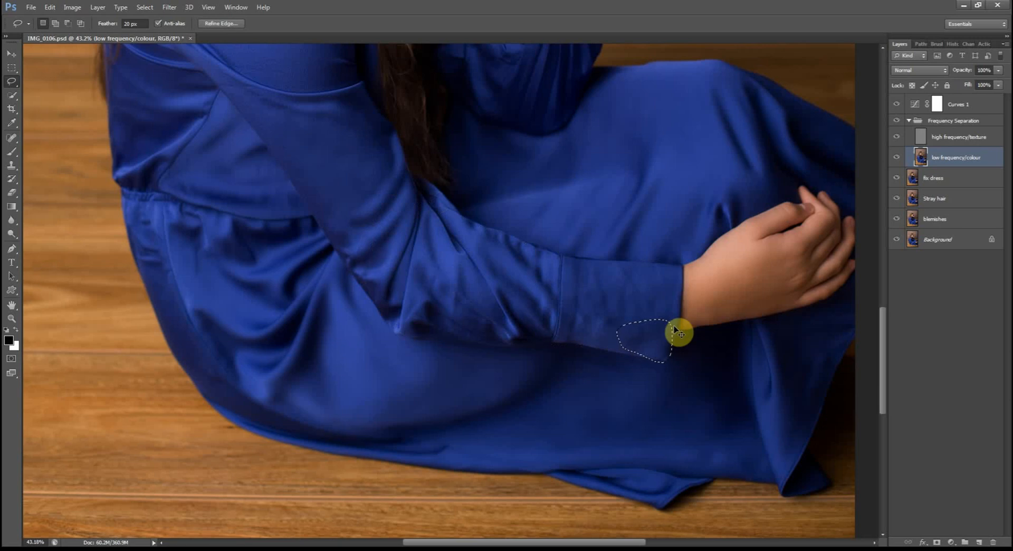
{"action": "key", "text": "ctrl+f"}
{"action": "key", "text": "ctrl+d"}
{"action": "left_click_drag", "start_coordinate": [565, 324], "coordinate": [575, 319]}
{"action": "key", "text": "ctrl+f"}
{"action": "key", "text": "ctrl+d"}
Lasso the creases below the back of the waistband, apply Gaussian Blur and clear the selection
{"action": "scroll", "coordinate": [373, 294], "scroll_direction": "up", "scroll_amount": 1}
{"action": "scroll", "coordinate": [373, 294], "scroll_direction": "up", "scroll_amount": 1}
{"action": "left_click_drag", "start_coordinate": [140, 277], "coordinate": [157, 354]}
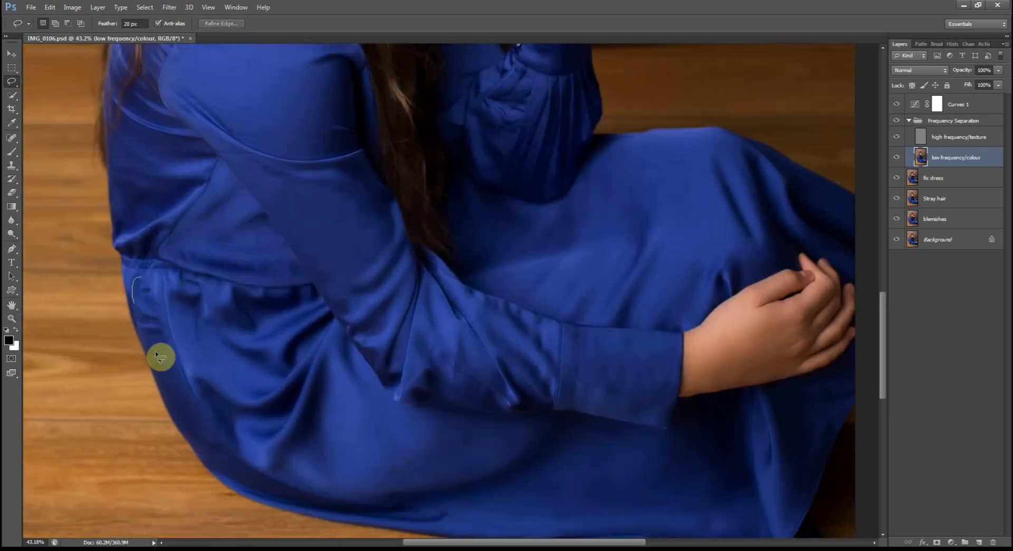
{"action": "left_click", "coordinate": [170, 6]}
{"action": "mouse_move", "coordinate": [199, 108]}
{"action": "left_click", "coordinate": [130, 171]}
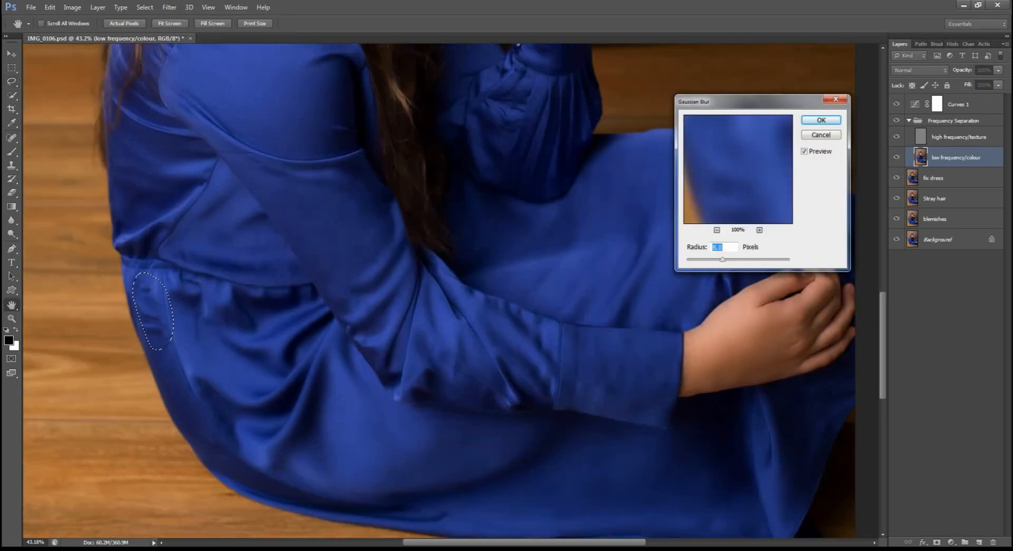
{"action": "key", "text": "Return"}
{"action": "key", "text": "ctrl+d"}
Outline the wrinkles in the middle of the near cuff, blur them and clear the selection
{"action": "scroll", "coordinate": [582, 362], "scroll_direction": "up", "scroll_amount": 4}
{"action": "mouse_move", "coordinate": [244, 390]}
{"action": "left_mouse_down"}
{"action": "mouse_move", "coordinate": [267, 448]}
{"action": "mouse_move", "coordinate": [253, 387]}
{"action": "left_mouse_up"}
{"action": "scroll", "coordinate": [524, 382], "scroll_direction": "down", "scroll_amount": 5}
{"action": "mouse_move", "coordinate": [617, 336]}
{"action": "left_mouse_down"}
{"action": "mouse_move", "coordinate": [579, 353]}
{"action": "mouse_move", "coordinate": [670, 368]}
{"action": "mouse_move", "coordinate": [611, 338]}
{"action": "left_mouse_up"}
{"action": "key", "text": "ctrl+f"}
{"action": "key", "text": "ctrl+d"}
{"action": "scroll", "coordinate": [513, 385], "scroll_direction": "down", "scroll_amount": 2}
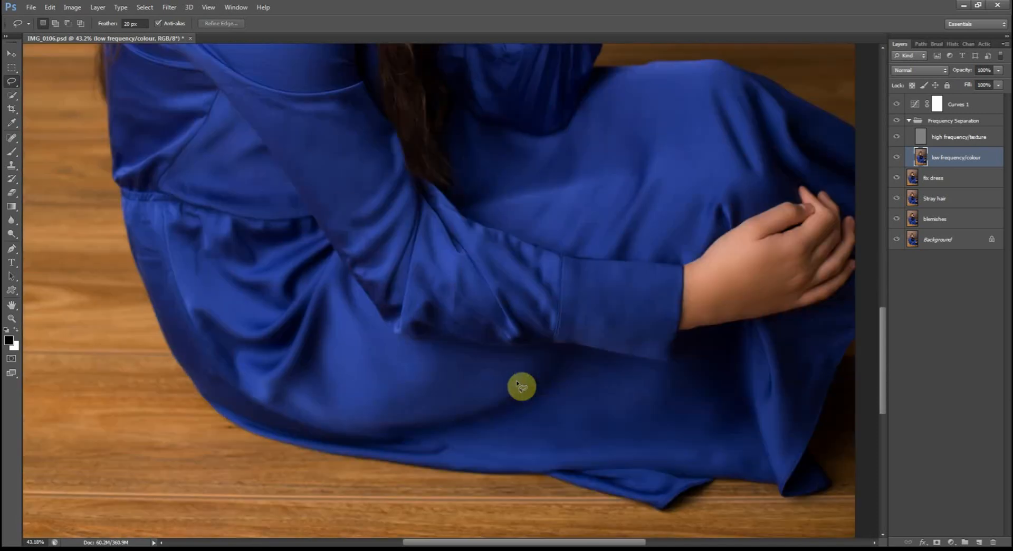
Lasso and blur two remaining uneven patches on the near side of the dress, clearing each selection
{"action": "scroll", "coordinate": [646, 285], "scroll_direction": "down", "scroll_amount": 1}
{"action": "scroll", "coordinate": [421, 183], "scroll_direction": "left", "scroll_amount": 3}
{"action": "scroll", "coordinate": [517, 248], "scroll_direction": "down", "scroll_amount": 2}
{"action": "scroll", "coordinate": [416, 290], "scroll_direction": "up", "scroll_amount": 5}
{"action": "mouse_move", "coordinate": [314, 282]}
{"action": "left_mouse_down"}
{"action": "mouse_move", "coordinate": [425, 343]}
{"action": "mouse_move", "coordinate": [317, 282]}
{"action": "left_mouse_up"}
{"action": "key", "text": "ctrl+f"}
{"action": "key", "text": "ctrl+d"}
{"action": "mouse_move", "coordinate": [317, 346]}
{"action": "left_mouse_down"}
{"action": "mouse_move", "coordinate": [444, 467]}
{"action": "mouse_move", "coordinate": [316, 348]}
{"action": "left_mouse_up"}
{"action": "key", "text": "ctrl+f"}
{"action": "key", "text": "ctrl+d"}
{"action": "scroll", "coordinate": [457, 285], "scroll_direction": "down", "scroll_amount": 7}
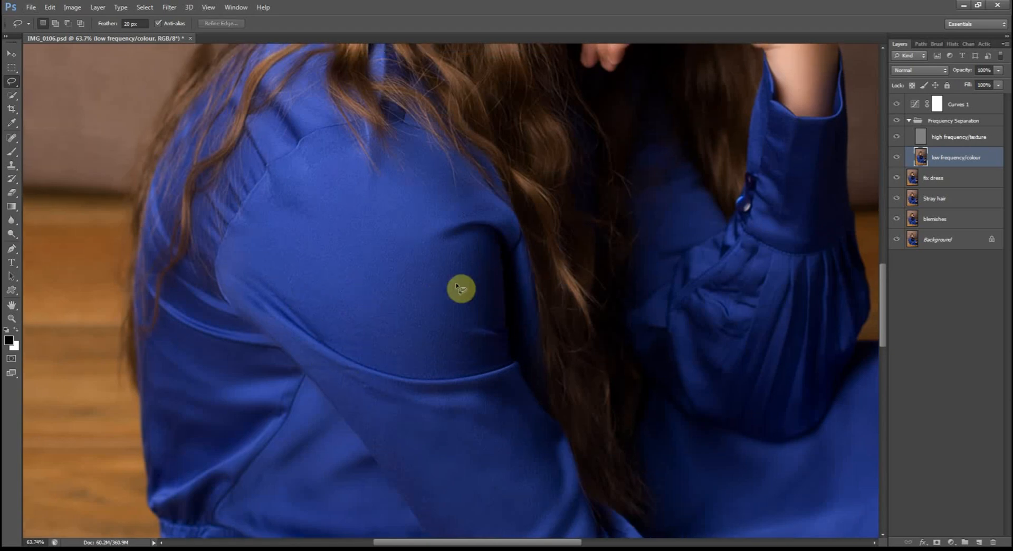
Toggle the Frequency Separation group's visibility and compare the face, hair and dress with and without the smoothing
{"action": "scroll", "coordinate": [473, 198], "scroll_direction": "up", "scroll_amount": 2}
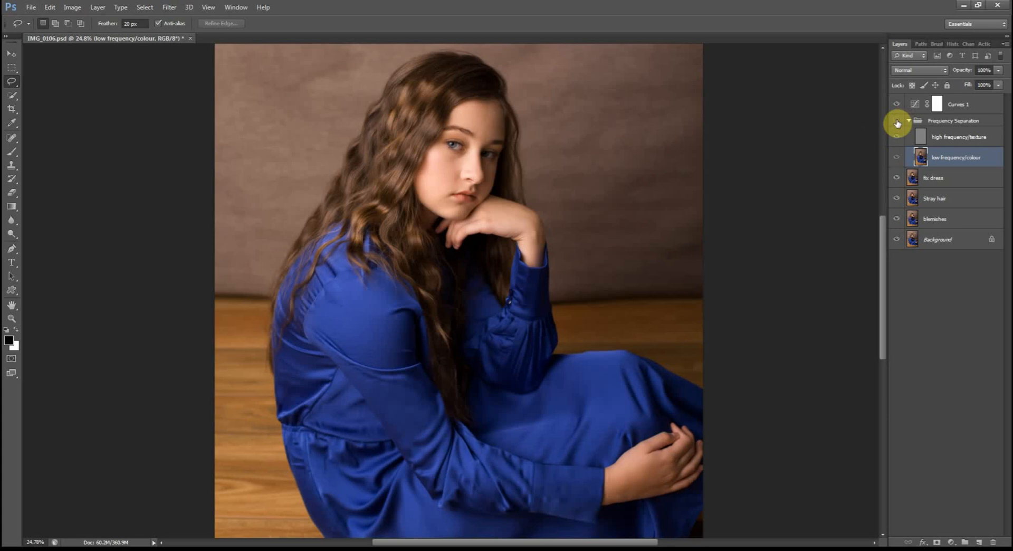
{"action": "left_click", "coordinate": [897, 121]}
{"action": "scroll", "coordinate": [442, 176], "scroll_direction": "up", "scroll_amount": 3}
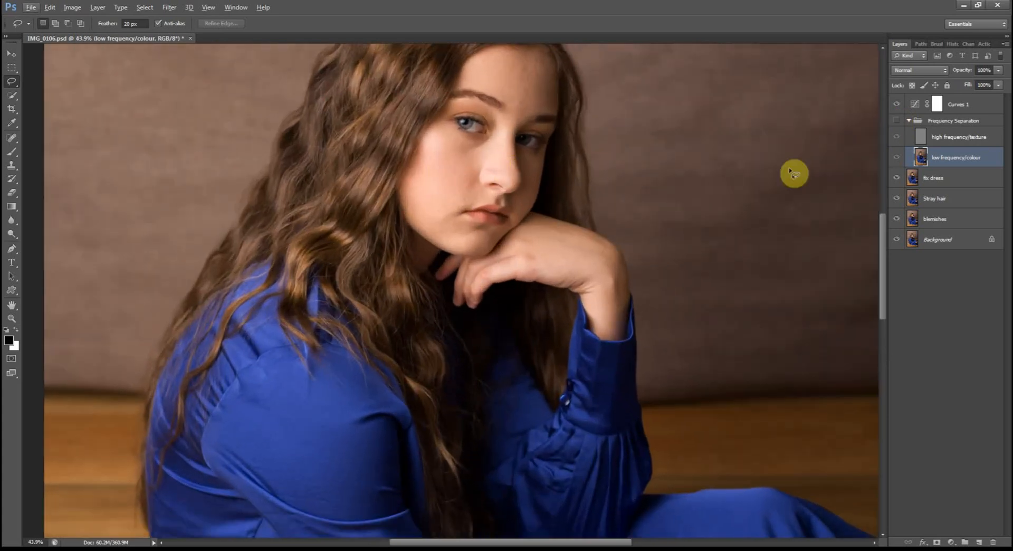
{"action": "scroll", "coordinate": [604, 184], "scroll_direction": "up", "scroll_amount": 2}
{"action": "scroll", "coordinate": [605, 183], "scroll_direction": "up", "scroll_amount": 2}
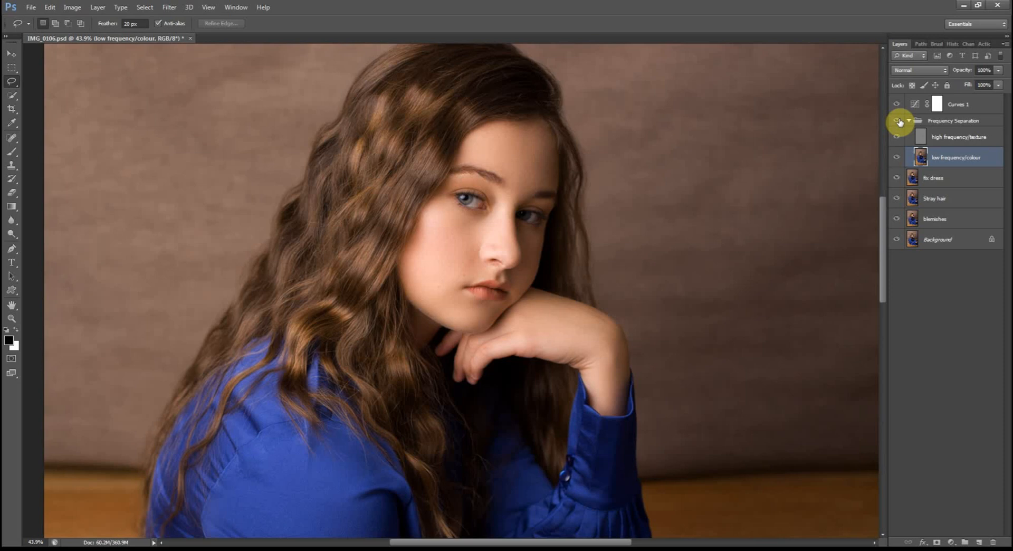
{"action": "left_click_drag", "start_coordinate": [882, 211], "coordinate": [883, 244]}
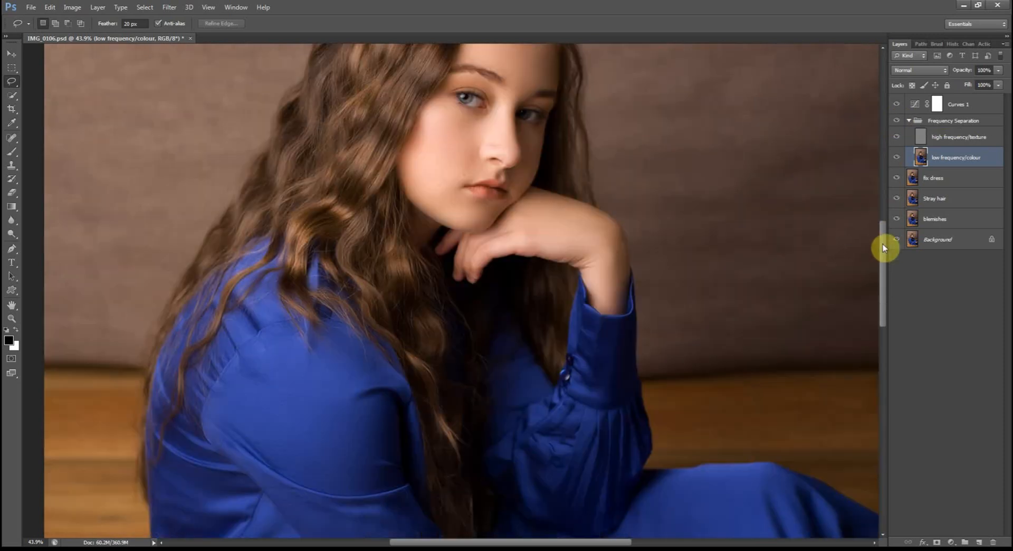
{"action": "scroll", "coordinate": [642, 311], "scroll_direction": "down", "scroll_amount": 2}
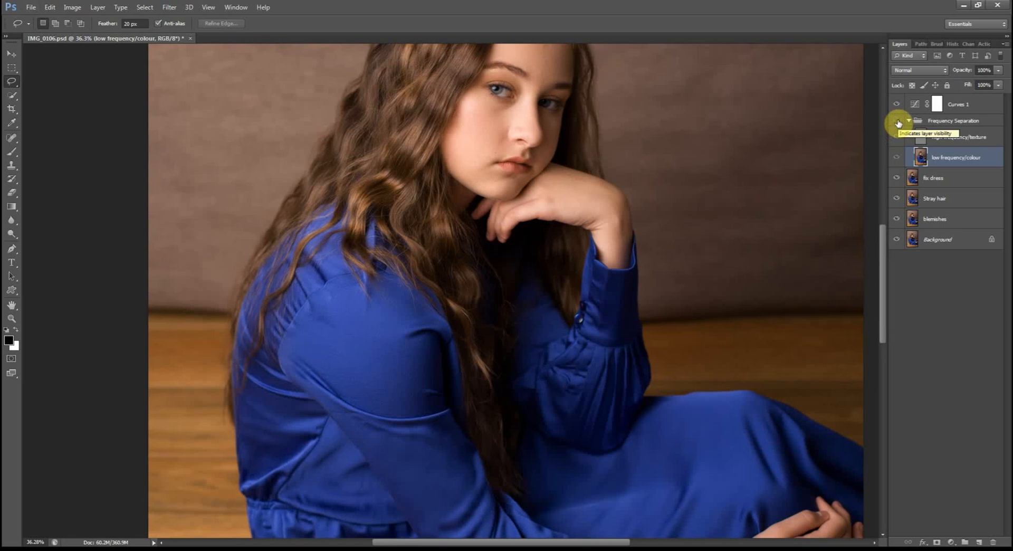
{"action": "scroll", "coordinate": [486, 74], "scroll_direction": "down", "scroll_amount": 2}
{"action": "scroll", "coordinate": [419, 113], "scroll_direction": "up", "scroll_amount": 4}
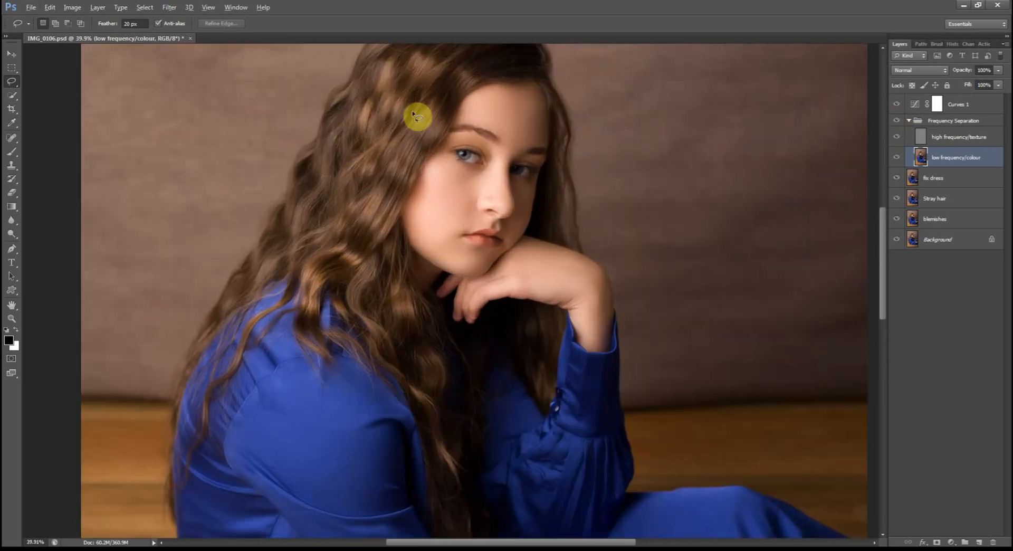
{"action": "scroll", "coordinate": [559, 171], "scroll_direction": "up", "scroll_amount": 1}
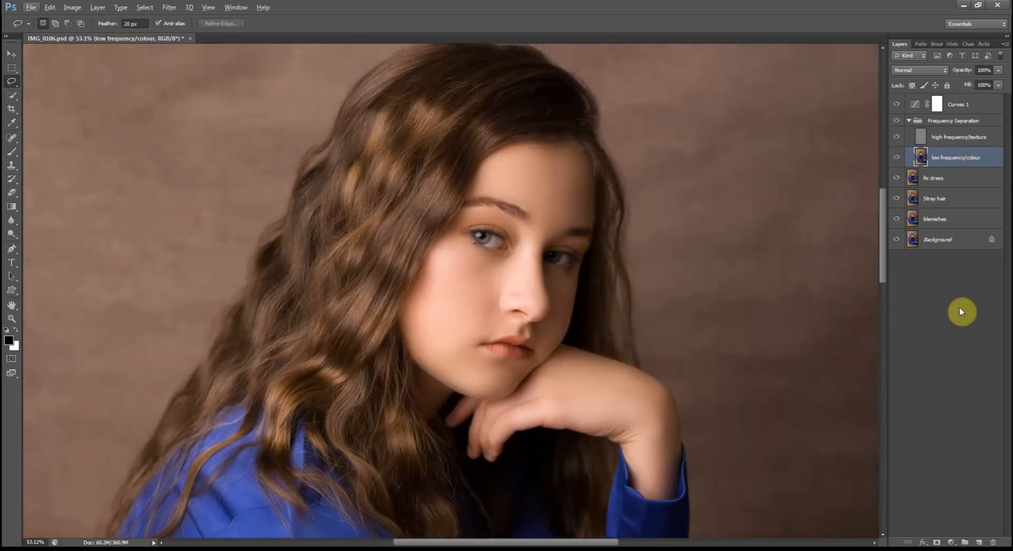
Add a layer named paint above low frequency/colour and set up the Brush Tool at 10% opacity
{"action": "left_click", "coordinate": [979, 542]}
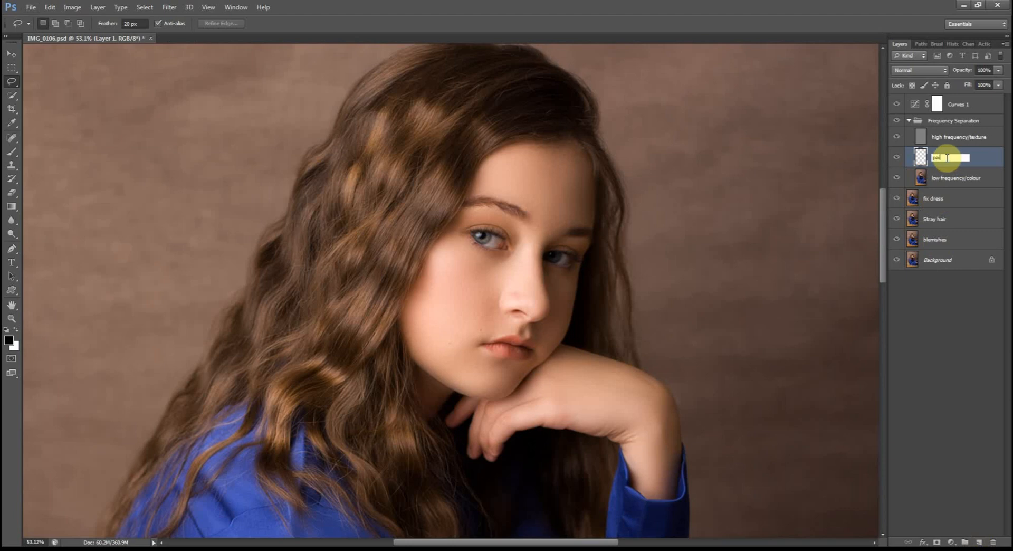
{"action": "scroll", "coordinate": [658, 249], "scroll_direction": "up", "scroll_amount": 4}
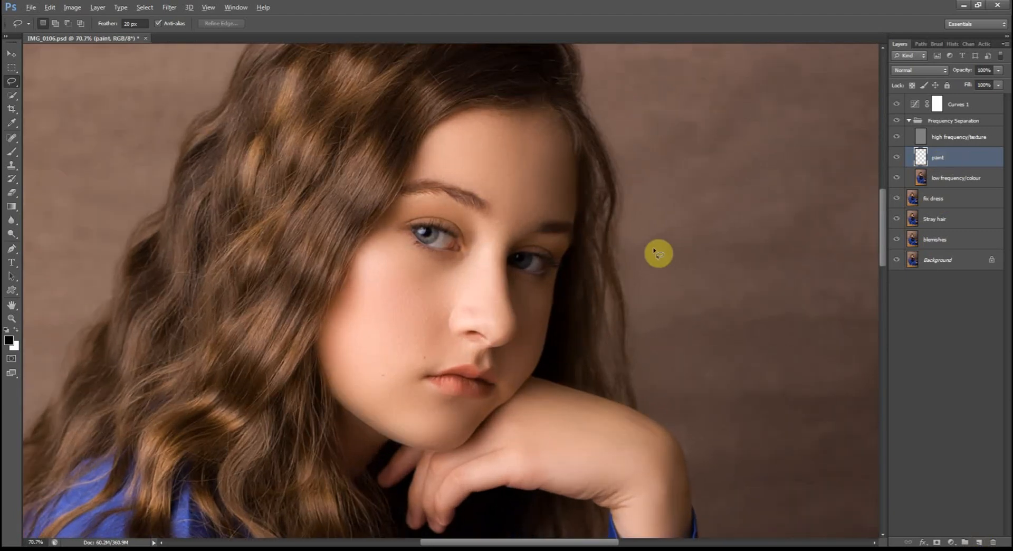
{"action": "left_click", "coordinate": [12, 154]}
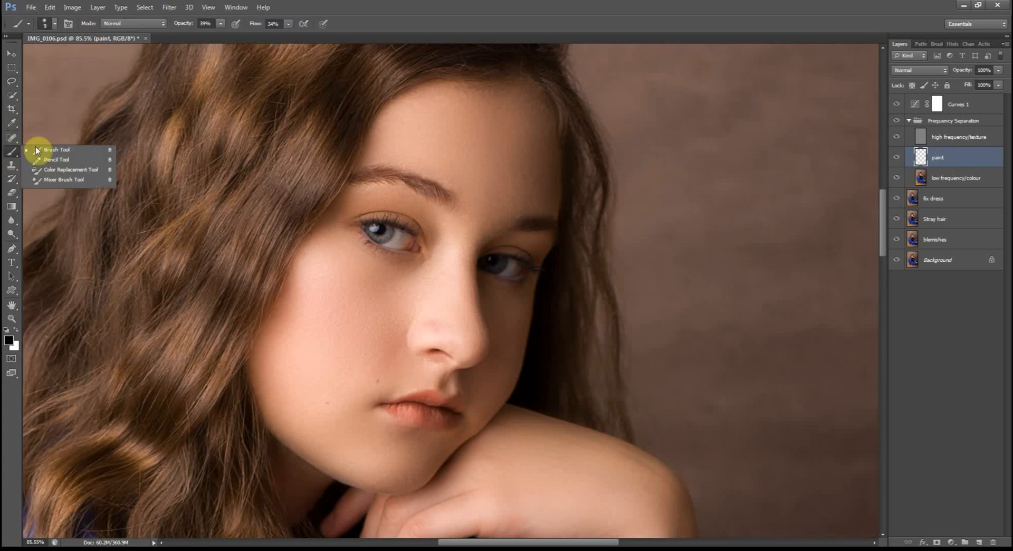
{"action": "left_click", "coordinate": [55, 151]}
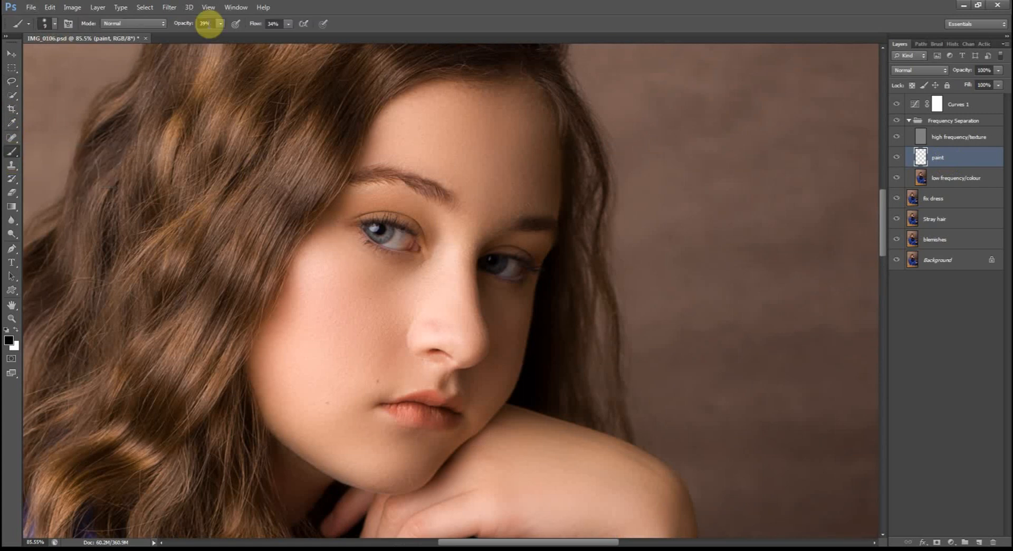
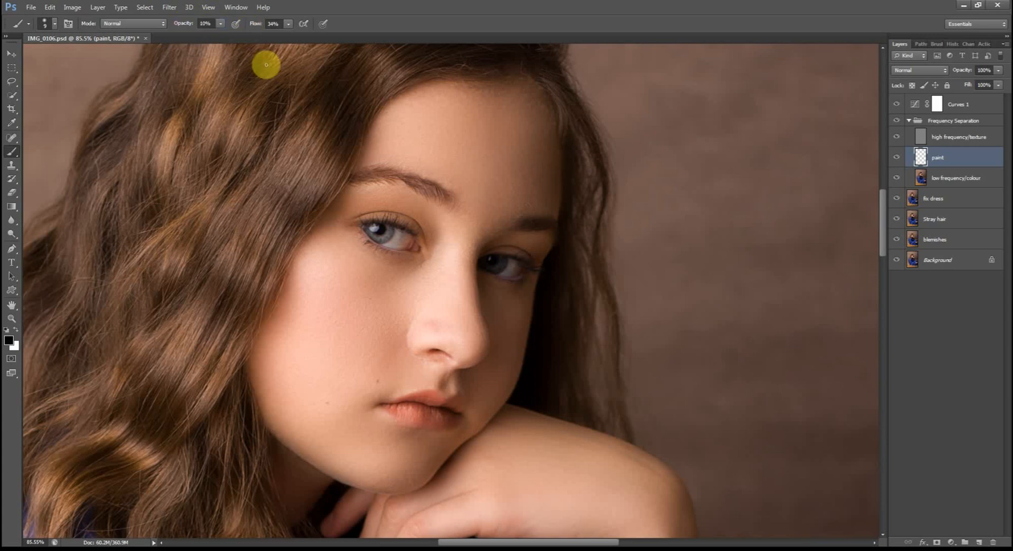
Sample nearby skin tones and paint softly over the lit side and centre of the forehead
{"action": "scroll", "coordinate": [471, 118], "scroll_direction": "up", "scroll_amount": 3}
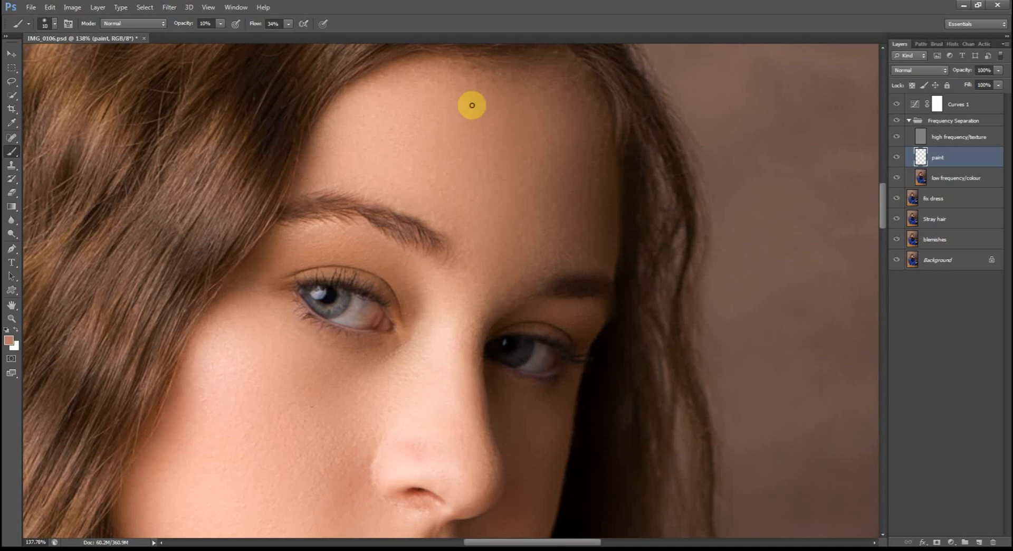
{"action": "mouse_move", "coordinate": [475, 107]}
{"action": "left_mouse_down"}
{"action": "mouse_move", "coordinate": [476, 129]}
{"action": "mouse_move", "coordinate": [452, 98]}
{"action": "mouse_move", "coordinate": [423, 94]}
{"action": "mouse_move", "coordinate": [413, 99]}
{"action": "mouse_move", "coordinate": [449, 113]}
{"action": "mouse_move", "coordinate": [413, 122]}
{"action": "mouse_move", "coordinate": [377, 115]}
{"action": "mouse_move", "coordinate": [360, 129]}
{"action": "mouse_move", "coordinate": [389, 154]}
{"action": "left_mouse_up"}
{"action": "left_click", "coordinate": [415, 118], "text": "alt"}
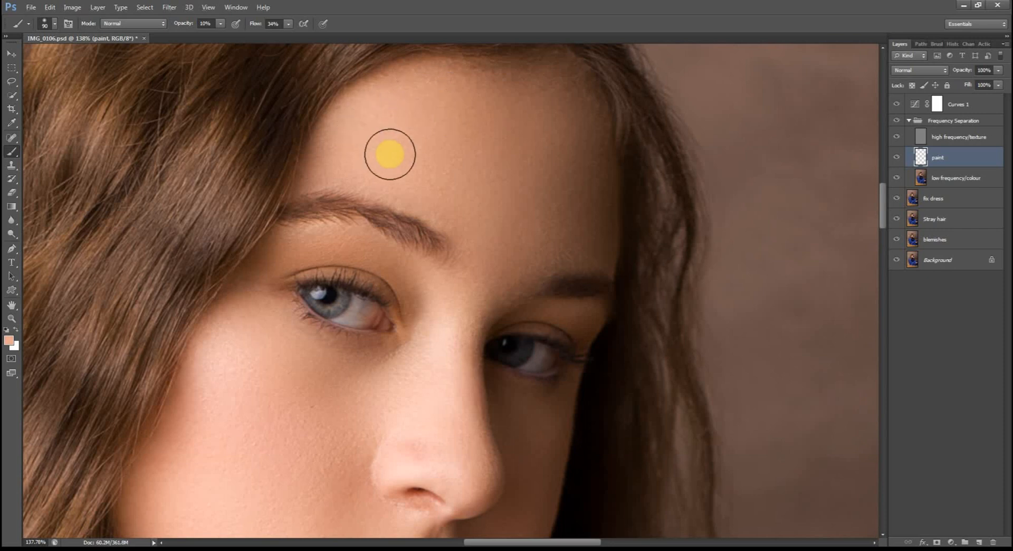
{"action": "left_click", "coordinate": [429, 120], "text": "alt"}
{"action": "mouse_move", "coordinate": [429, 120]}
{"action": "left_mouse_down"}
{"action": "mouse_move", "coordinate": [404, 140]}
{"action": "mouse_move", "coordinate": [435, 160]}
{"action": "left_mouse_up"}
{"action": "left_click", "coordinate": [464, 126], "text": "alt"}
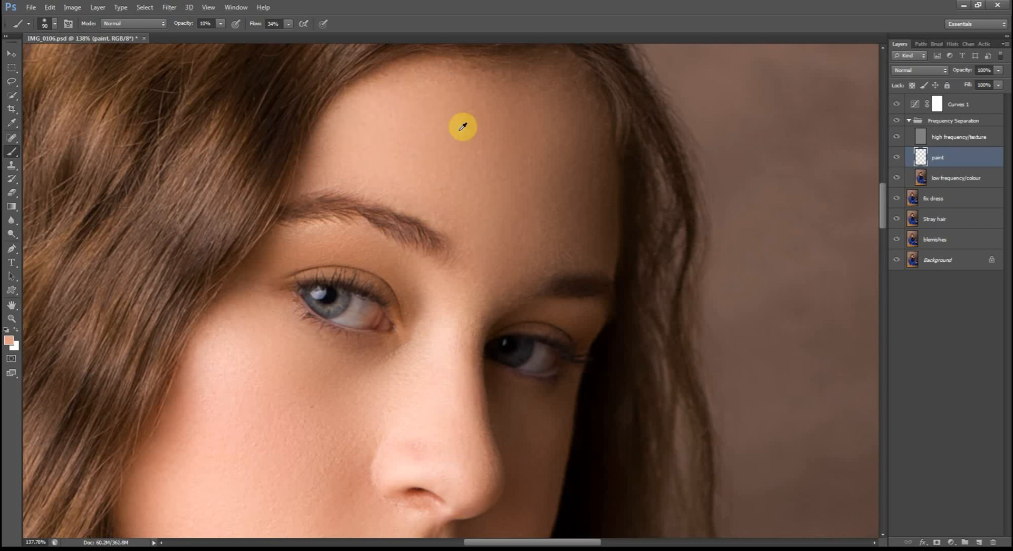
{"action": "mouse_move", "coordinate": [463, 126]}
{"action": "left_mouse_down"}
{"action": "mouse_move", "coordinate": [486, 165]}
{"action": "mouse_move", "coordinate": [542, 96]}
{"action": "mouse_move", "coordinate": [558, 114]}
{"action": "mouse_move", "coordinate": [582, 141]}
{"action": "mouse_move", "coordinate": [577, 199]}
{"action": "mouse_move", "coordinate": [549, 222]}
{"action": "left_mouse_up"}
Sample the darker forehead tones and paint over the shaded side down to the area between the eyebrows
{"action": "left_click", "coordinate": [549, 100], "text": "alt"}
{"action": "left_click", "coordinate": [518, 163], "text": "alt"}
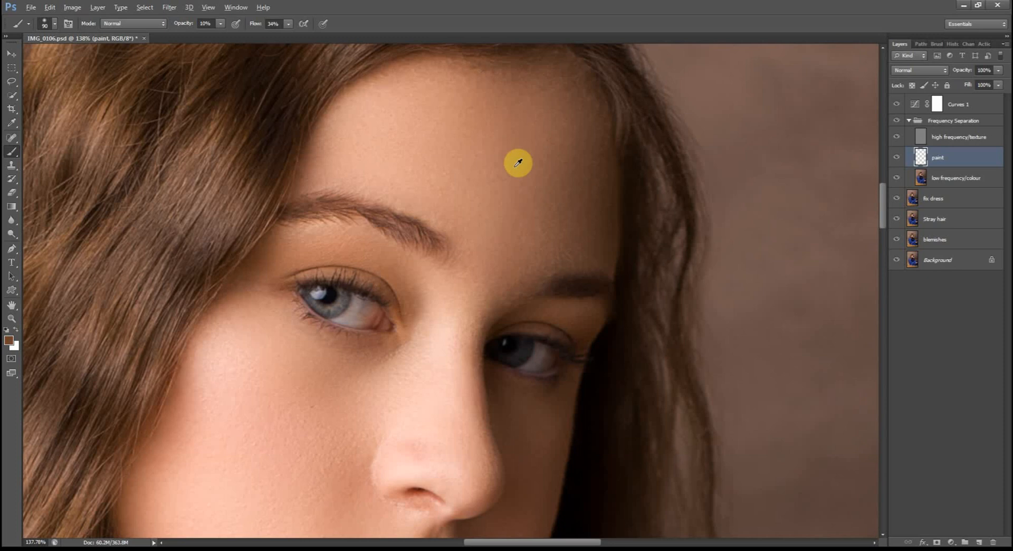
{"action": "left_click_drag", "start_coordinate": [518, 163], "coordinate": [456, 155]}
{"action": "left_click", "coordinate": [521, 184], "text": "alt"}
{"action": "left_click_drag", "start_coordinate": [521, 185], "coordinate": [509, 241]}
{"action": "left_click", "coordinate": [548, 230], "text": "alt"}
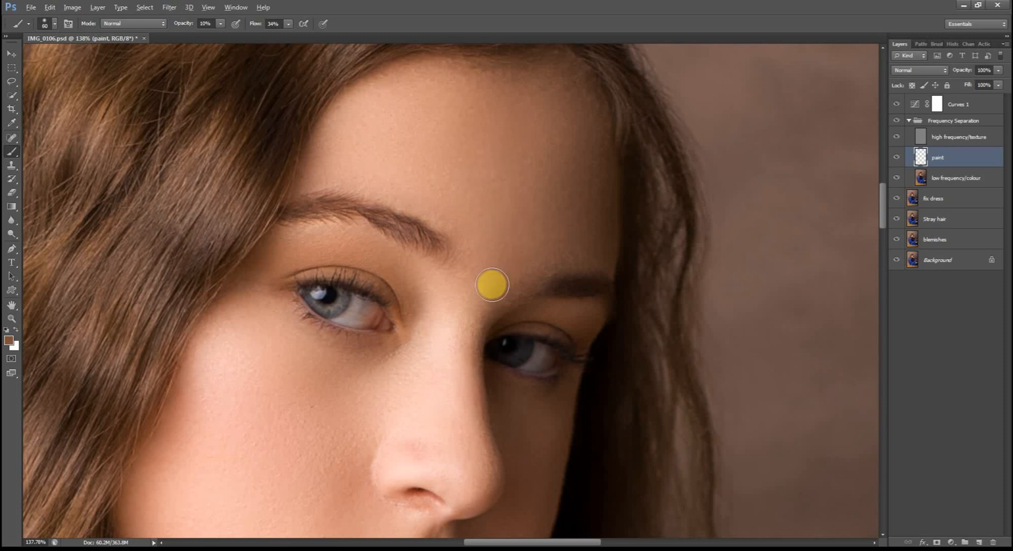
{"action": "left_click", "coordinate": [478, 272], "text": "alt"}
Sample shadow tones under the nose and paint over the shaded cheek beside it with a size 40 brush
{"action": "scroll", "coordinate": [472, 253], "scroll_direction": "down", "scroll_amount": 2}
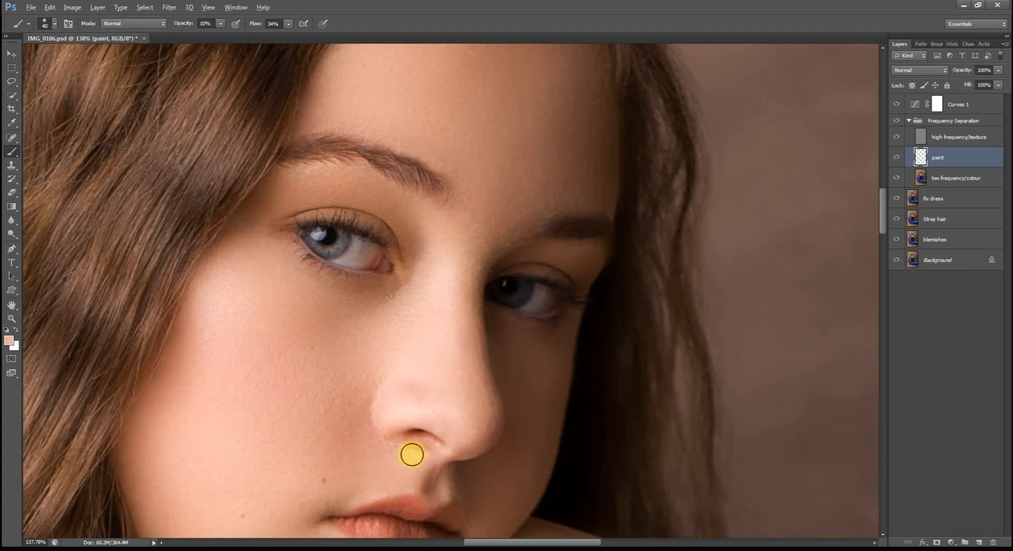
{"action": "left_click", "coordinate": [467, 482], "text": "alt"}
{"action": "left_click", "coordinate": [442, 491], "text": "alt"}
{"action": "mouse_move", "coordinate": [442, 491]}
{"action": "left_mouse_down"}
{"action": "mouse_move", "coordinate": [476, 493]}
{"action": "mouse_move", "coordinate": [510, 467]}
{"action": "mouse_move", "coordinate": [520, 427]}
{"action": "left_mouse_up"}
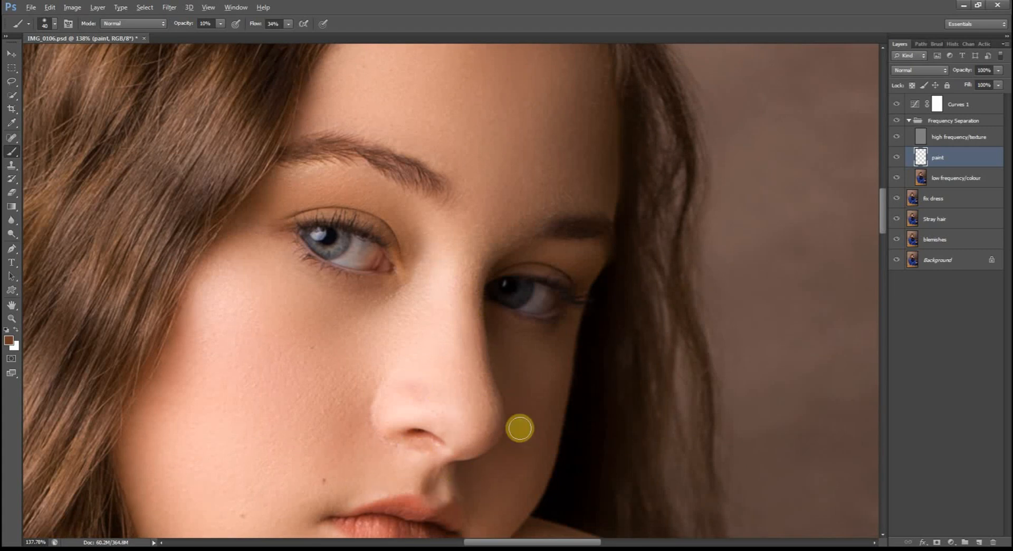
{"action": "mouse_move", "coordinate": [558, 354]}
{"action": "left_mouse_down"}
{"action": "mouse_move", "coordinate": [536, 398]}
{"action": "mouse_move", "coordinate": [555, 396]}
{"action": "mouse_move", "coordinate": [528, 387]}
{"action": "left_mouse_up"}
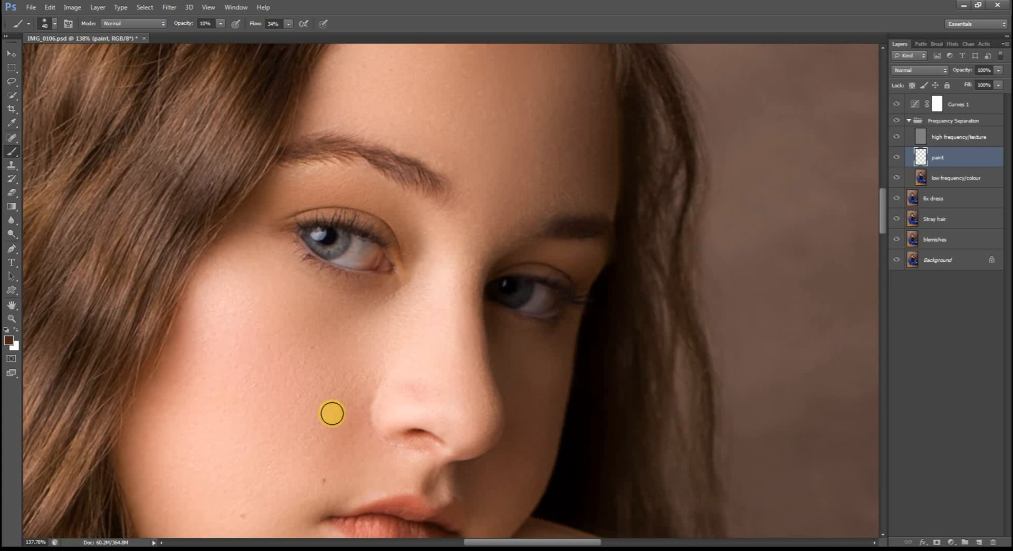
Even out the skin beneath the near eye and on the lit cheek with sampled tones, enlarging the brush to 70
{"action": "left_click", "coordinate": [335, 305], "text": "alt"}
{"action": "left_click_drag", "start_coordinate": [391, 306], "coordinate": [315, 410]}
{"action": "key", "text": "bracketright"}
{"action": "key", "text": "bracketright"}
{"action": "left_click", "coordinate": [361, 368], "text": "alt"}
{"action": "left_click", "coordinate": [270, 362], "text": "alt"}
{"action": "mouse_move", "coordinate": [279, 372]}
{"action": "left_mouse_down"}
{"action": "mouse_move", "coordinate": [324, 418]}
{"action": "mouse_move", "coordinate": [245, 398]}
{"action": "left_mouse_up"}
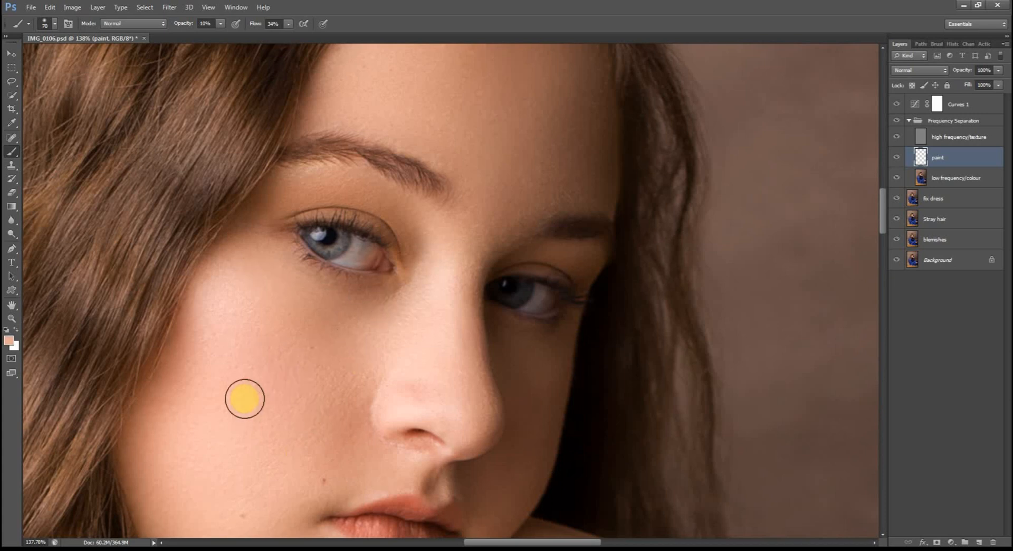
Sample tones along the lower cheek and jaw and paint softly over the chin beneath the lips
{"action": "scroll", "coordinate": [276, 357], "scroll_direction": "down", "scroll_amount": 3}
{"action": "left_click", "coordinate": [163, 334], "text": "alt"}
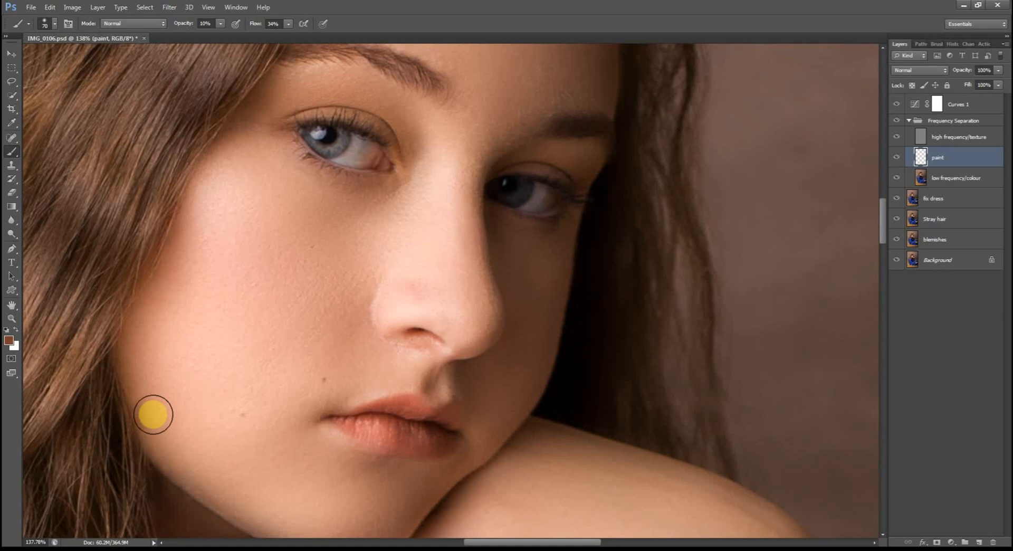
{"action": "scroll", "coordinate": [280, 346], "scroll_direction": "down", "scroll_amount": 4}
{"action": "left_click", "coordinate": [268, 374], "text": "alt"}
{"action": "mouse_move", "coordinate": [267, 374]}
{"action": "left_mouse_down"}
{"action": "mouse_move", "coordinate": [395, 414]}
{"action": "mouse_move", "coordinate": [367, 346]}
{"action": "left_mouse_up"}
{"action": "left_click", "coordinate": [394, 414], "text": "alt"}
Reduce the brush to 40 and blend the colour of the lips and the skin around them using sampled tones
{"action": "left_click", "coordinate": [321, 269], "text": "alt"}
{"action": "key", "text": "bracketleft"}
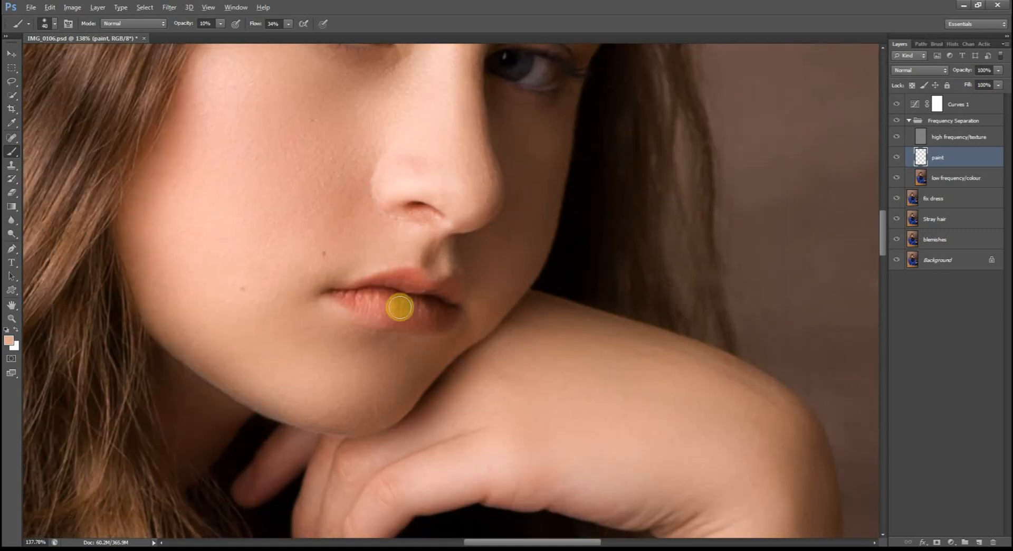
{"action": "left_click", "coordinate": [400, 288], "text": "alt"}
{"action": "left_click", "coordinate": [365, 339], "text": "alt"}
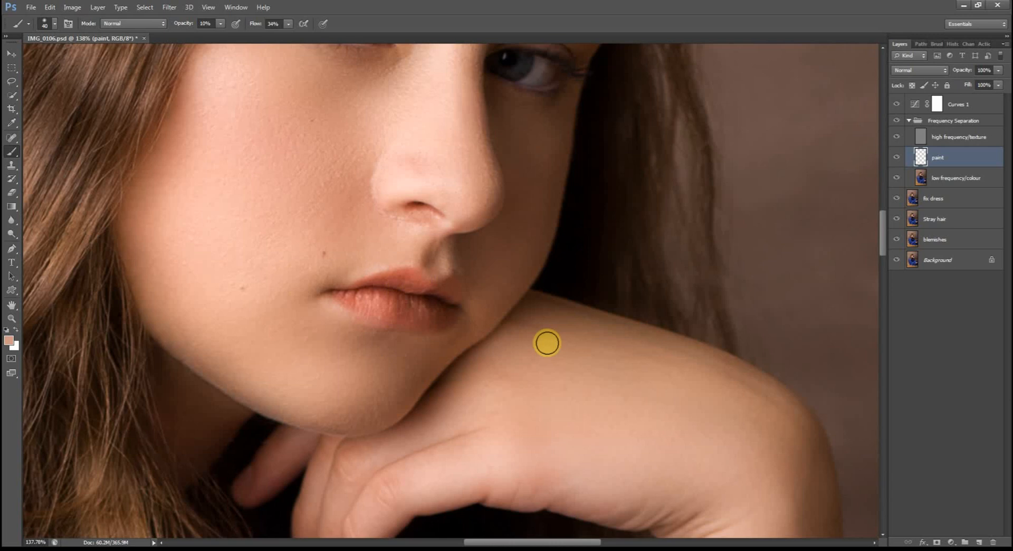
Smooth the skin on the raised hand and forearm on the paint layer with sampled skin tones, enlarging the brush to 125
{"action": "key", "text": "bracketright"}
{"action": "key", "text": "bracketright"}
{"action": "key", "text": "bracketright"}
{"action": "key", "text": "bracketright"}
{"action": "key", "text": "bracketright"}
{"action": "key", "text": "bracketright"}
{"action": "key", "text": "bracketright"}
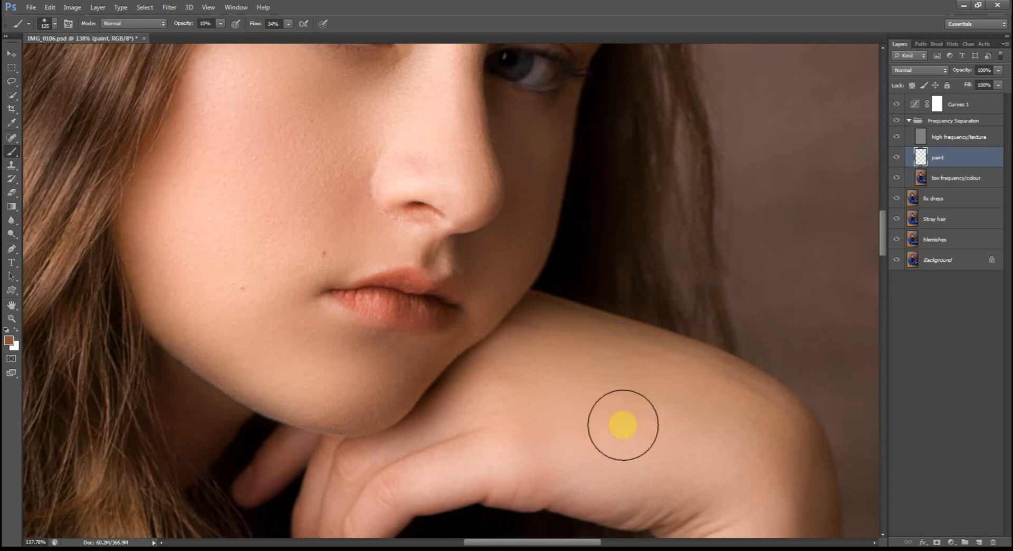
Blend sampled skin tones over the fingers, face and nose on the paint layer with smaller brushes, sizes 50 and 30
{"action": "scroll", "coordinate": [622, 425], "scroll_direction": "down", "scroll_amount": 4}
{"action": "key", "text": "bracketleft"}
{"action": "key", "text": "bracketleft"}
{"action": "key", "text": "bracketleft"}
{"action": "key", "text": "bracketleft"}
{"action": "key", "text": "bracketleft"}
{"action": "key", "text": "bracketleft"}
{"action": "left_click", "coordinate": [339, 374], "text": "alt"}
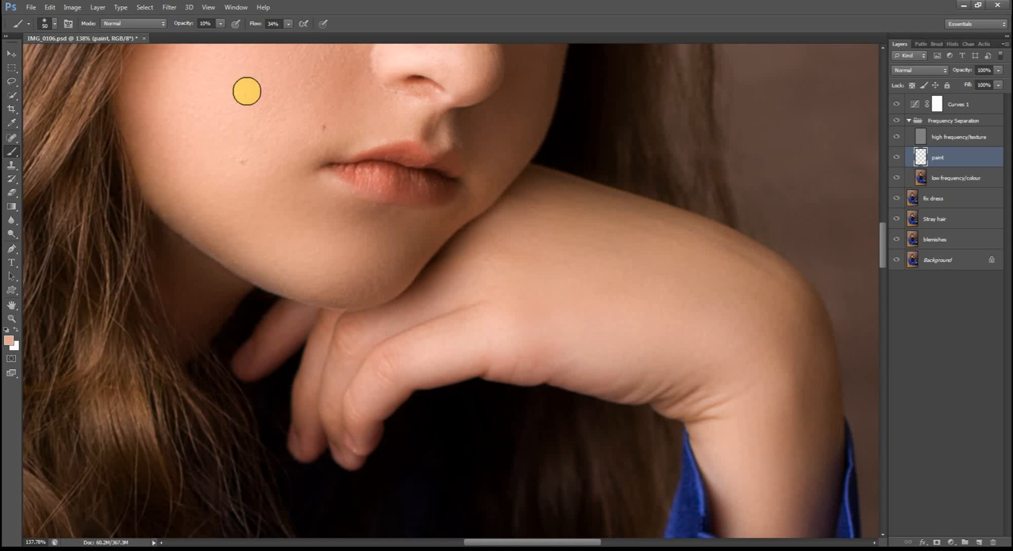
{"action": "scroll", "coordinate": [397, 122], "scroll_direction": "down", "scroll_amount": 4}
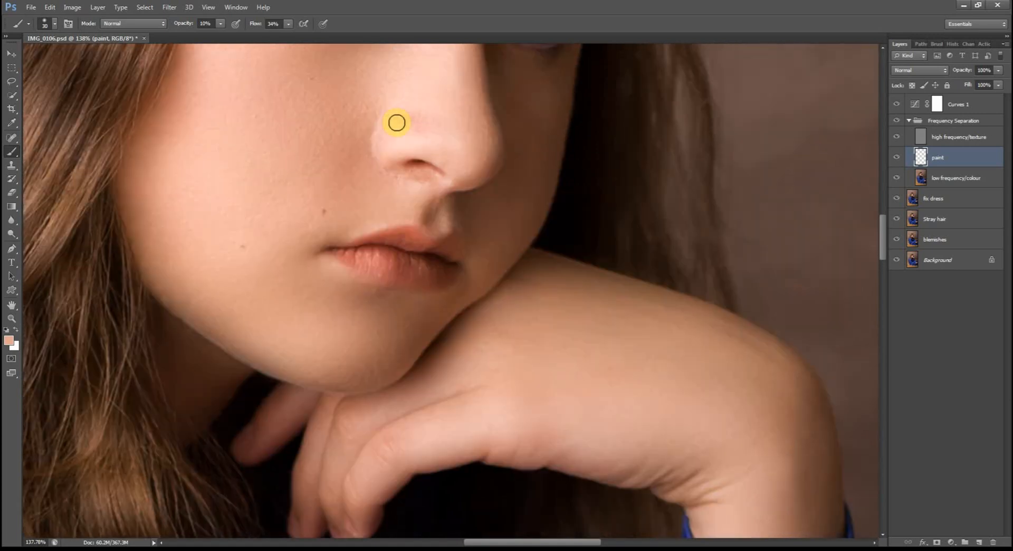
{"action": "scroll", "coordinate": [448, 256], "scroll_direction": "up", "scroll_amount": 4}
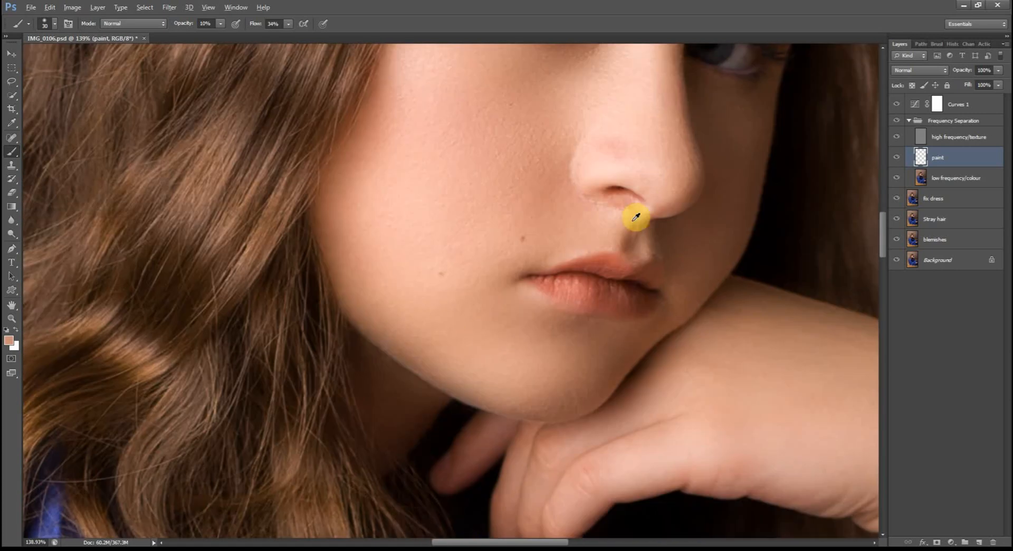
Even out the skin on the back of the lower hand and wrist with sampled tones at brush size 100
{"action": "scroll", "coordinate": [636, 217], "scroll_direction": "down", "scroll_amount": 5}
{"action": "scroll", "coordinate": [608, 326], "scroll_direction": "up", "scroll_amount": 4}
{"action": "key", "text": "bracketright"}
{"action": "key", "text": "bracketright"}
{"action": "key", "text": "bracketright"}
{"action": "key", "text": "bracketright"}
{"action": "key", "text": "bracketright"}
{"action": "key", "text": "bracketright"}
{"action": "key", "text": "bracketright"}
{"action": "left_click", "coordinate": [606, 325], "text": "alt"}
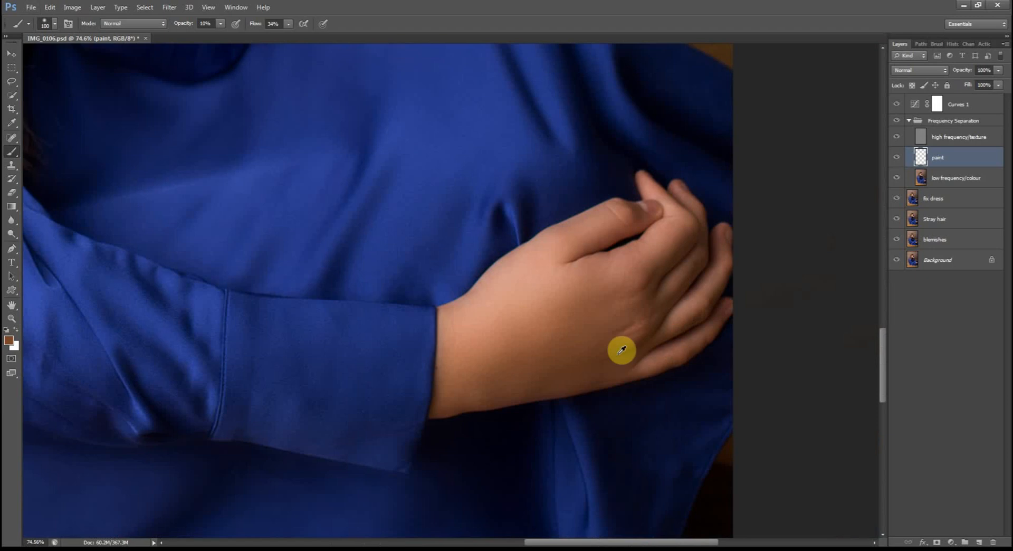
{"action": "mouse_move", "coordinate": [607, 357]}
{"action": "left_mouse_down"}
{"action": "mouse_move", "coordinate": [572, 367]}
{"action": "mouse_move", "coordinate": [559, 359]}
{"action": "left_mouse_up"}
{"action": "left_click", "coordinate": [583, 337], "text": "alt"}
{"action": "left_click", "coordinate": [499, 360], "text": "alt"}
{"action": "left_click_drag", "start_coordinate": [474, 349], "coordinate": [496, 337]}
{"action": "left_click", "coordinate": [553, 274], "text": "alt"}
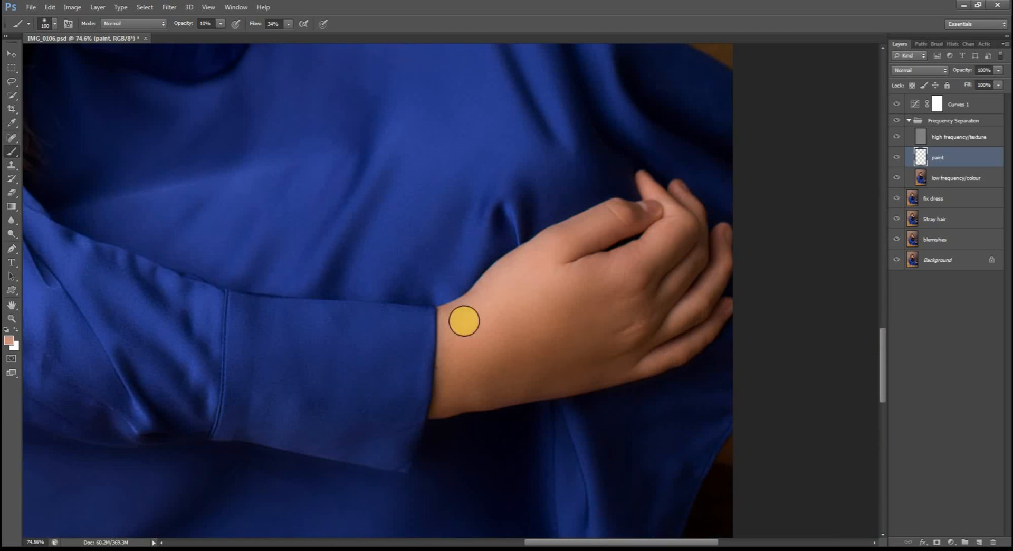
Paint sampled skin tones over the thumb side, knuckles and fingers of the lower hand
{"action": "left_click", "coordinate": [523, 281], "text": "alt"}
{"action": "mouse_move", "coordinate": [584, 236]}
{"action": "left_mouse_down"}
{"action": "mouse_move", "coordinate": [624, 271]}
{"action": "mouse_move", "coordinate": [657, 244]}
{"action": "left_mouse_up"}
{"action": "left_click", "coordinate": [720, 285], "text": "alt"}
{"action": "left_click_drag", "start_coordinate": [719, 284], "coordinate": [700, 339]}
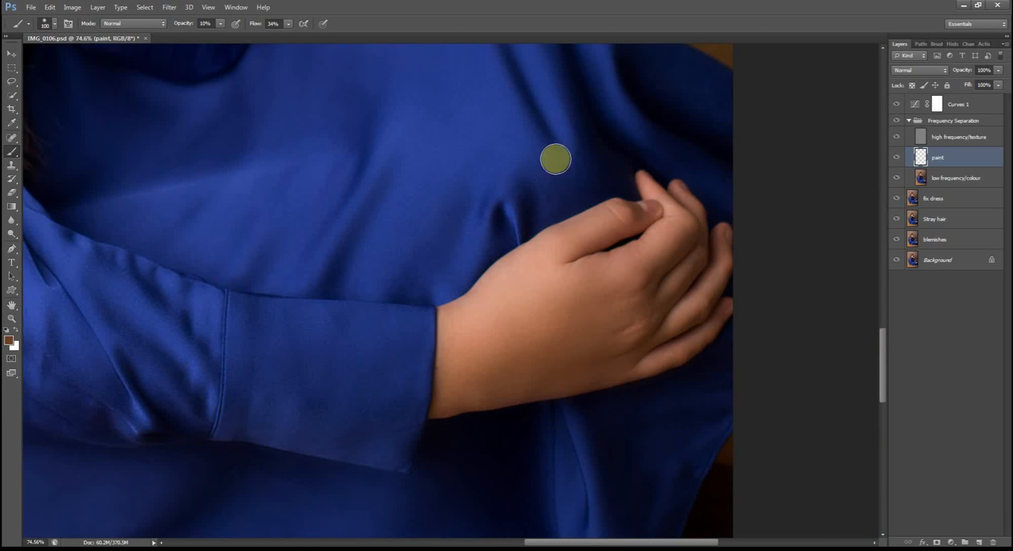
Compare the portrait with and without the Frequency Separation group, paint layer and Curves 1, and slightly lower the paint layer's opacity
{"action": "scroll", "coordinate": [555, 159], "scroll_direction": "down", "scroll_amount": 5}
{"action": "scroll", "coordinate": [406, 226], "scroll_direction": "up", "scroll_amount": 4}
{"action": "left_click", "coordinate": [387, 277], "text": "alt"}
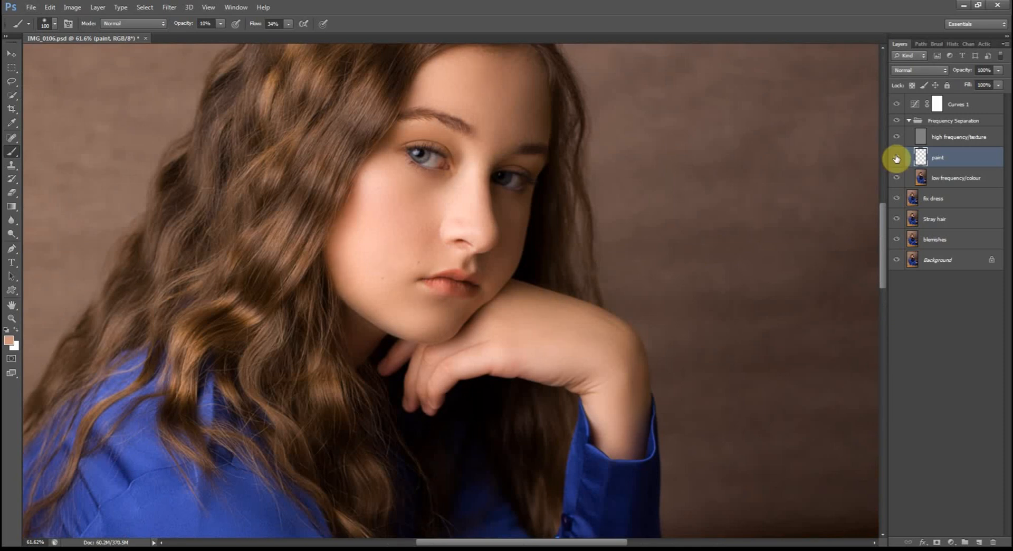
{"action": "left_click", "coordinate": [897, 121]}
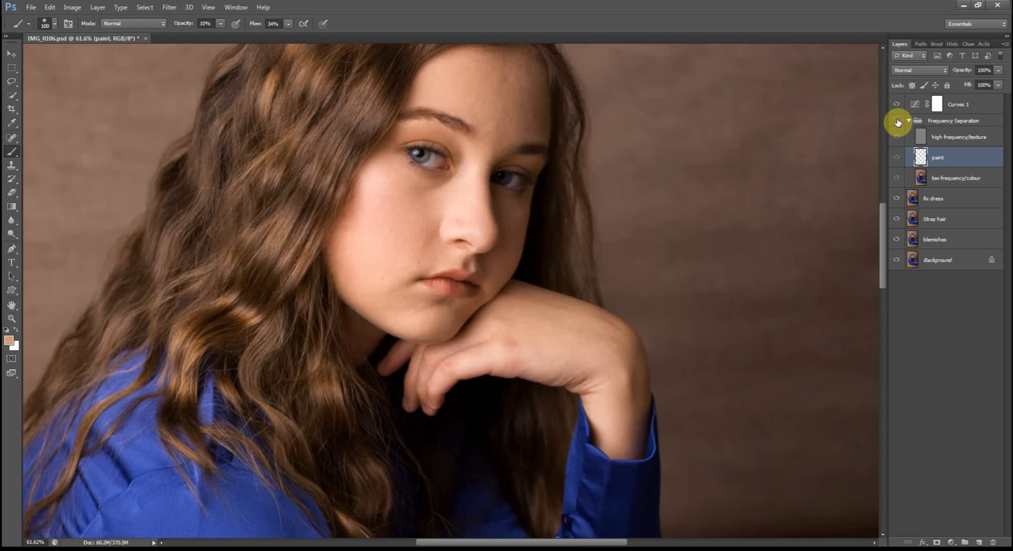
{"action": "left_click", "coordinate": [897, 121]}
{"action": "left_click", "coordinate": [897, 121]}
{"action": "left_click", "coordinate": [898, 121]}
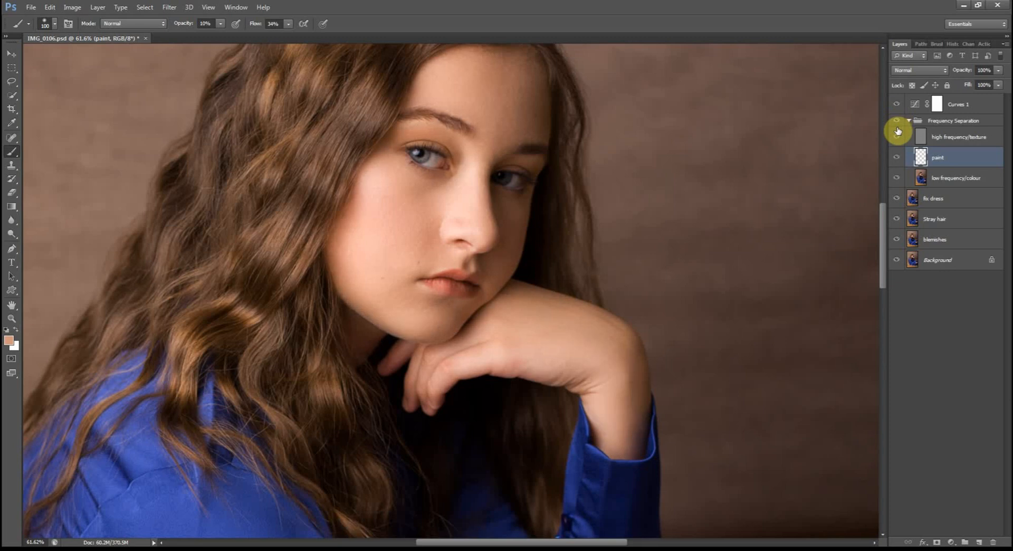
{"action": "left_click", "coordinate": [897, 157]}
{"action": "left_click", "coordinate": [898, 105]}
{"action": "left_click", "coordinate": [897, 105]}
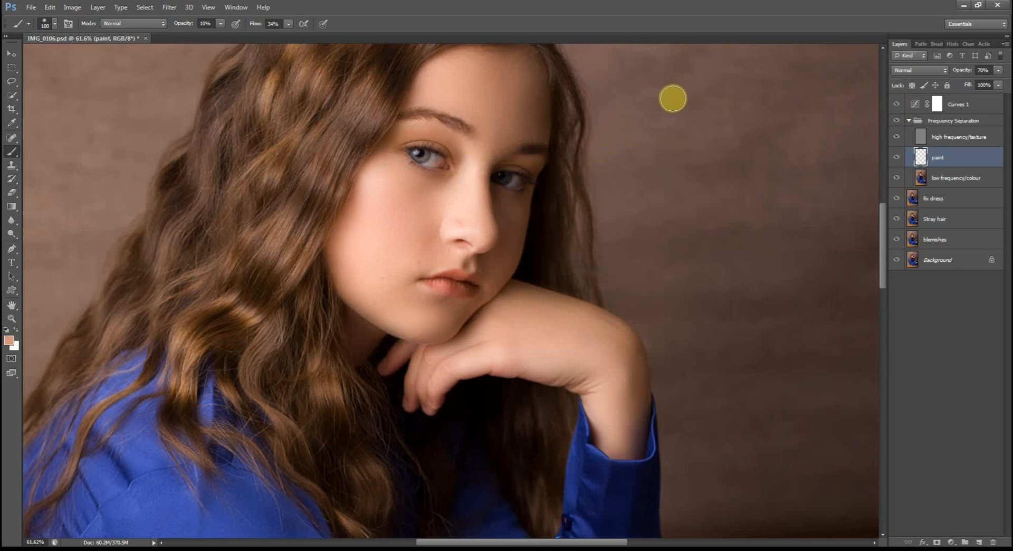
Add a new empty layer named "background clean up" above Curves 1
{"action": "key", "text": "alt+period"}
{"action": "key", "text": "ctrl+0"}
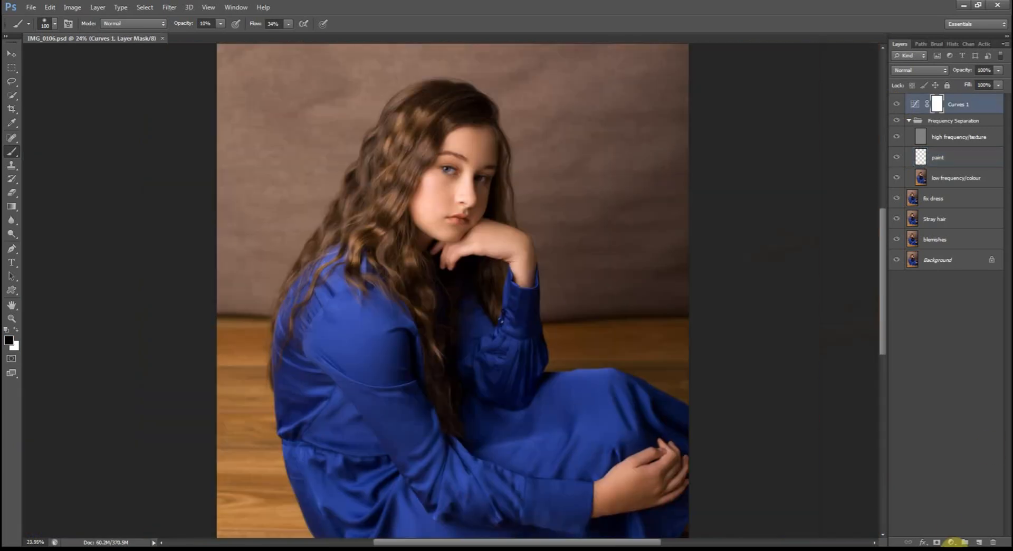
{"action": "left_click", "coordinate": [979, 542]}
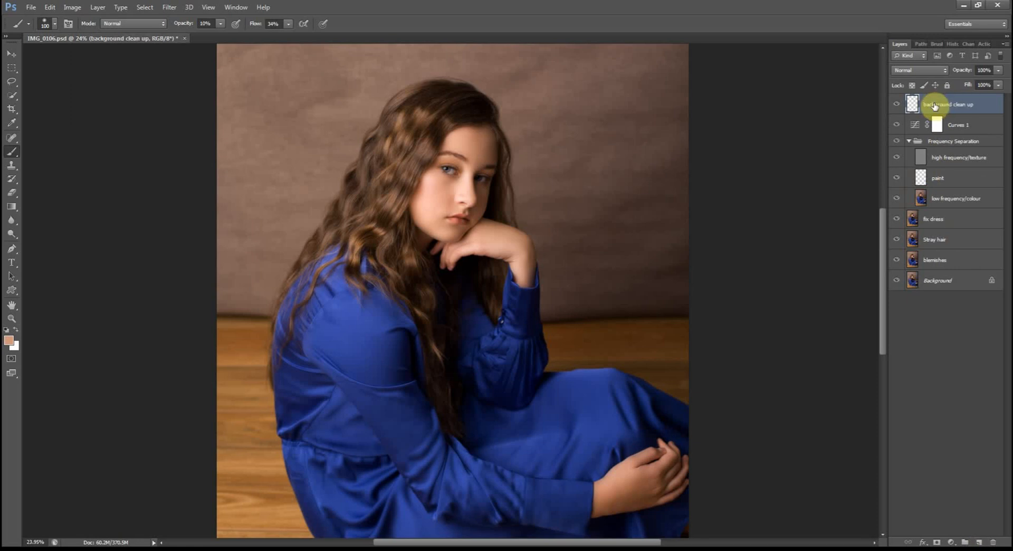
Set up the Clone Stamp tool with 100% opacity, 50% flow and sampling from Current & Below
{"action": "scroll", "coordinate": [404, 63], "scroll_direction": "up", "scroll_amount": 5}
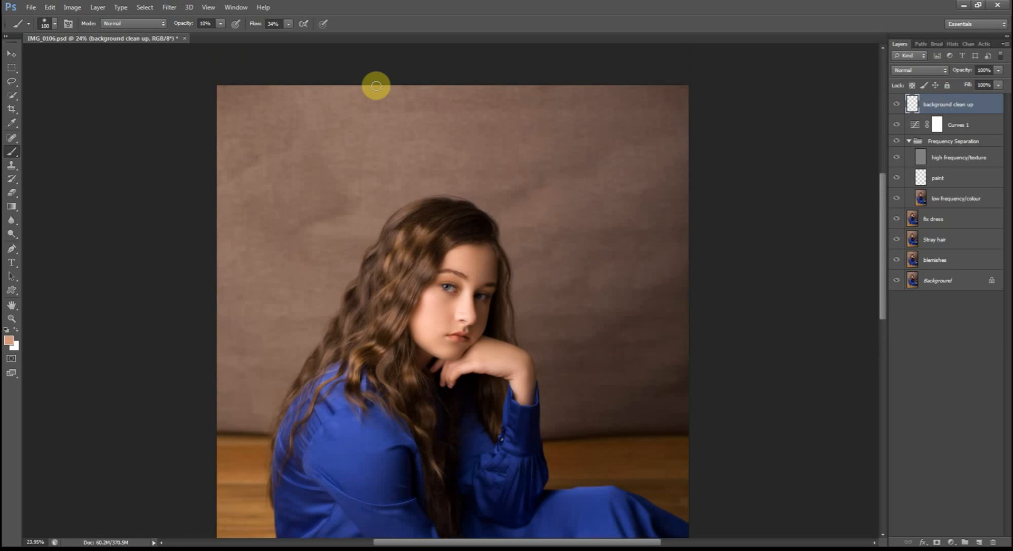
{"action": "left_click", "coordinate": [12, 165]}
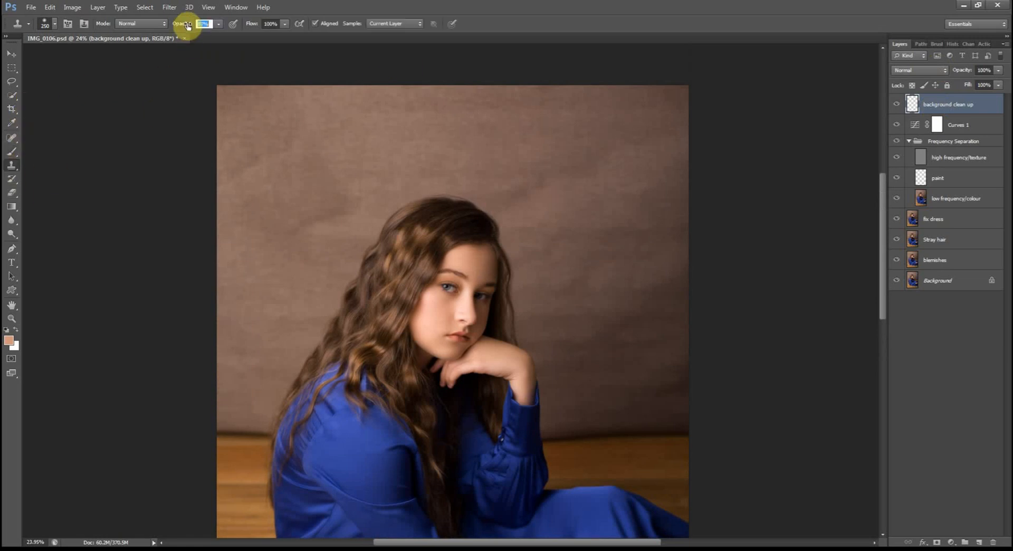
{"action": "left_click_drag", "start_coordinate": [188, 26], "coordinate": [269, 58]}
{"action": "scroll", "coordinate": [254, 138], "scroll_direction": "up", "scroll_amount": 2}
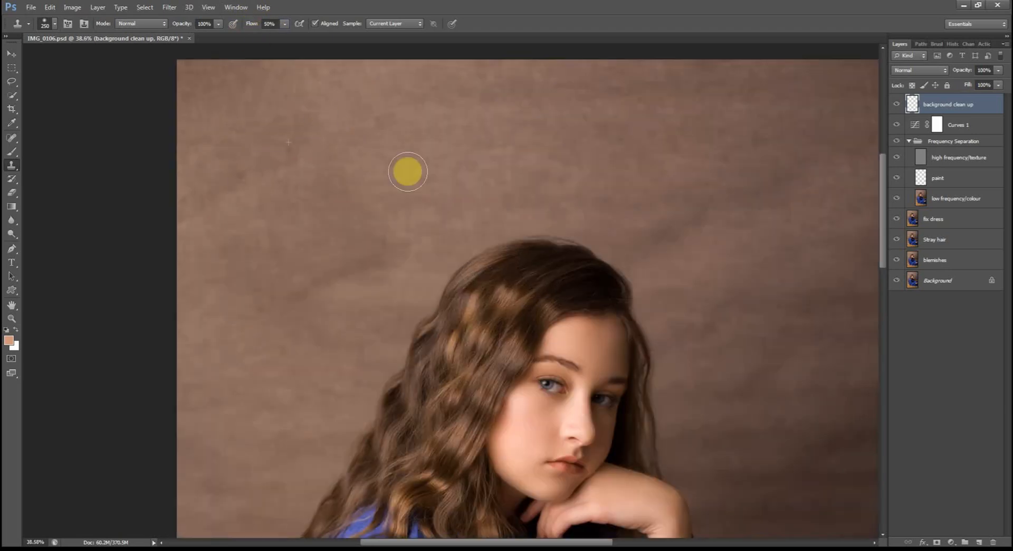
{"action": "left_click", "coordinate": [395, 24]}
{"action": "left_click", "coordinate": [399, 44]}
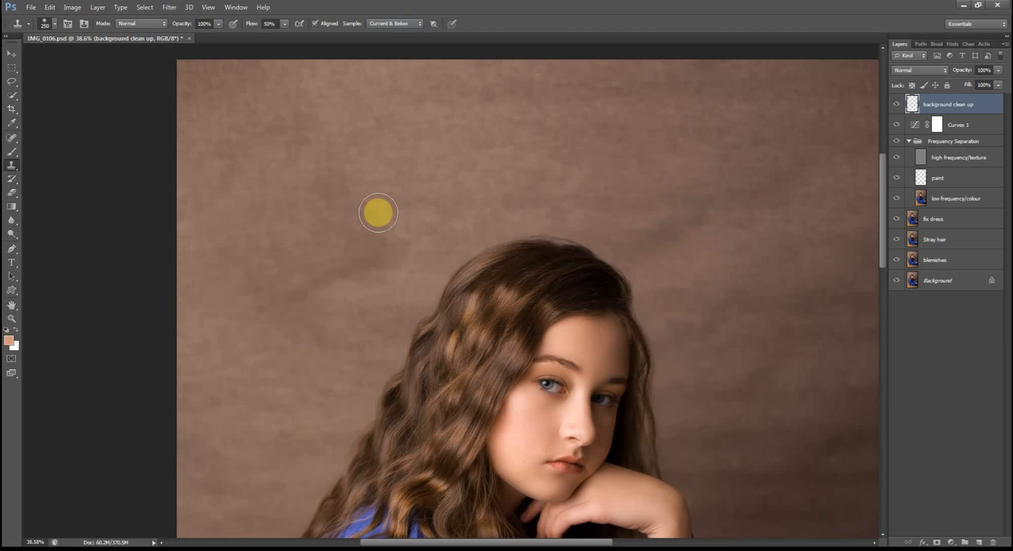
Undo the last clone stroke, set the stamp opacity to 65% and clone over the dark creases in the backdrop left of the head
{"action": "key", "text": "ctrl+z"}
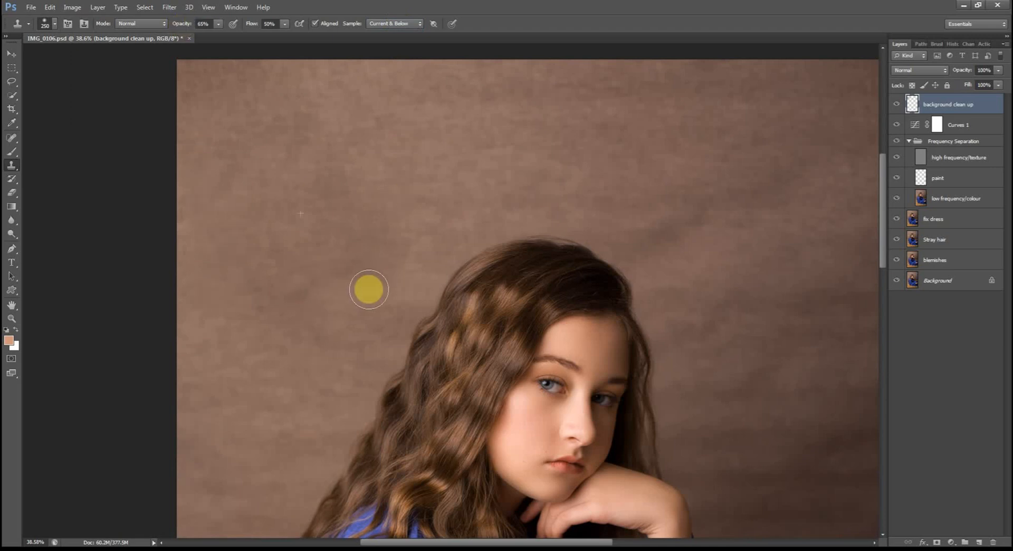
{"action": "scroll", "coordinate": [438, 206], "scroll_direction": "up", "scroll_amount": 1}
{"action": "left_click_drag", "start_coordinate": [361, 239], "coordinate": [69, 173]}
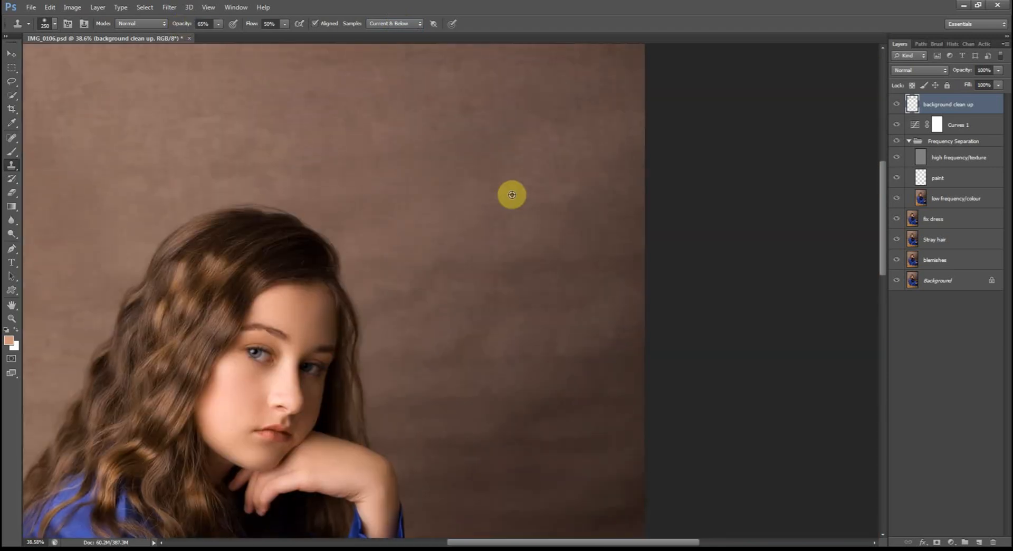
Clone clean backdrop over the dark creases in the upper right part of the background
{"action": "left_click", "coordinate": [511, 194], "text": "alt"}
{"action": "mouse_move", "coordinate": [550, 262]}
{"action": "left_mouse_down"}
{"action": "mouse_move", "coordinate": [604, 280]}
{"action": "mouse_move", "coordinate": [606, 269]}
{"action": "left_mouse_up"}
{"action": "left_click", "coordinate": [597, 165], "text": "alt"}
{"action": "left_click_drag", "start_coordinate": [593, 220], "coordinate": [599, 226]}
{"action": "scroll", "coordinate": [713, 170], "scroll_direction": "down", "scroll_amount": 2}
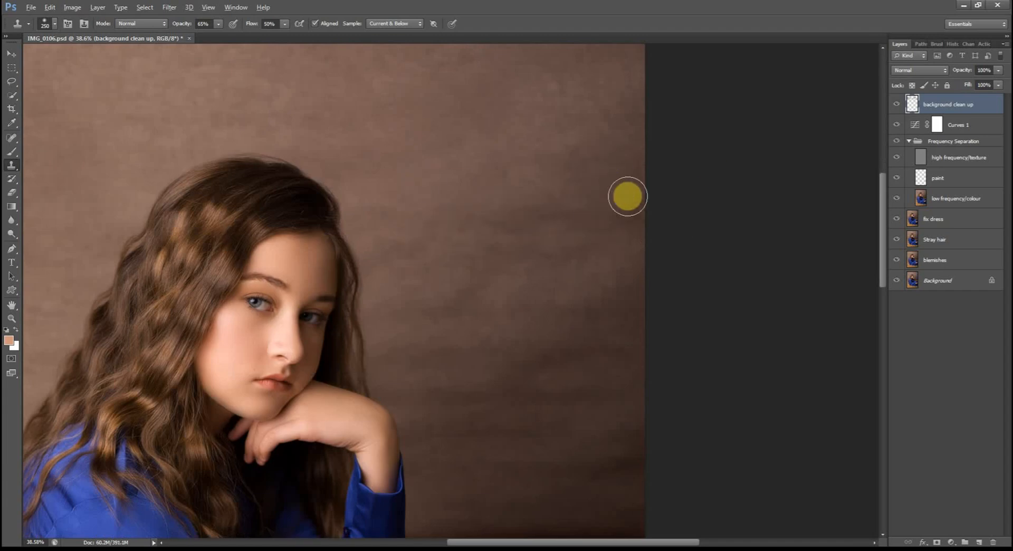
Clone over the uneven patches of the backdrop between the raised hand and the photo's right edge
{"action": "scroll", "coordinate": [591, 179], "scroll_direction": "down", "scroll_amount": 2}
{"action": "left_click", "coordinate": [604, 301], "text": "alt"}
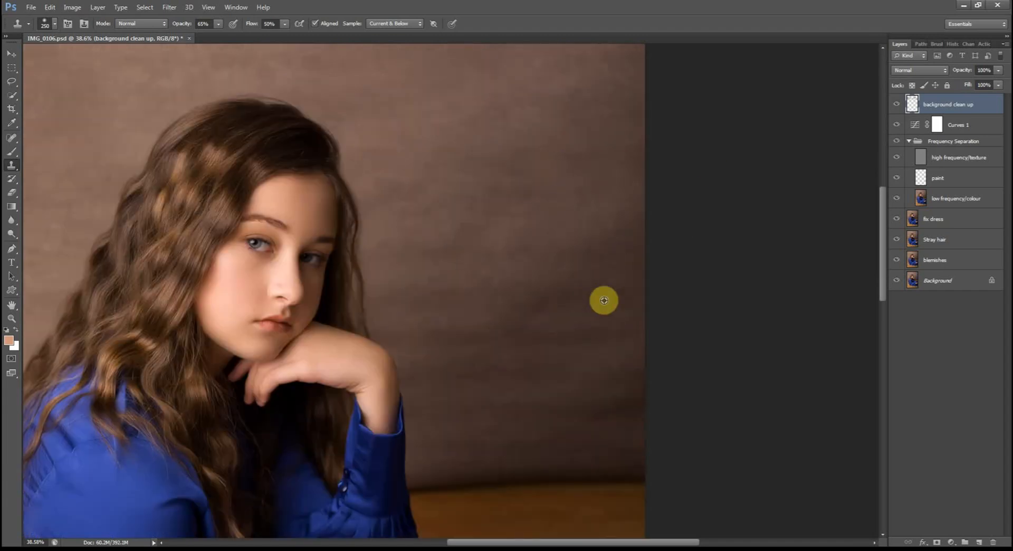
{"action": "left_click", "coordinate": [602, 333]}
{"action": "left_click", "coordinate": [581, 331], "text": "alt"}
{"action": "left_click", "coordinate": [599, 241]}
{"action": "left_click", "coordinate": [465, 275], "text": "alt"}
{"action": "left_click", "coordinate": [460, 375]}
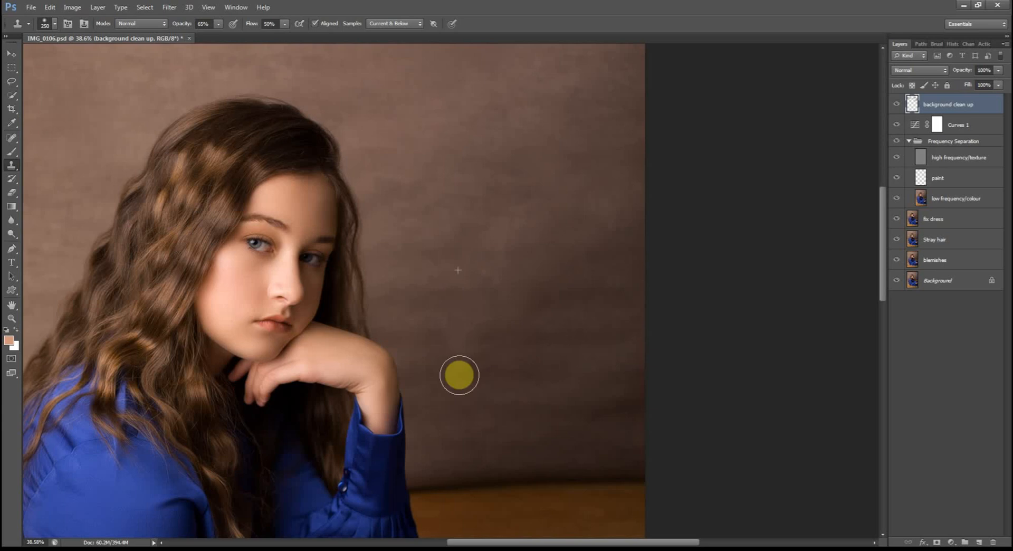
Clone sampled lower backdrop areas over the remaining dark streaks near the photo's right edge
{"action": "left_click", "coordinate": [564, 432], "text": "alt"}
{"action": "left_click", "coordinate": [617, 403]}
{"action": "left_click", "coordinate": [597, 428], "text": "alt"}
{"action": "left_click", "coordinate": [624, 337]}
{"action": "left_click", "coordinate": [562, 383], "text": "alt"}
{"action": "left_click", "coordinate": [578, 299]}
{"action": "left_click", "coordinate": [482, 382], "text": "alt"}
{"action": "left_click", "coordinate": [559, 321]}
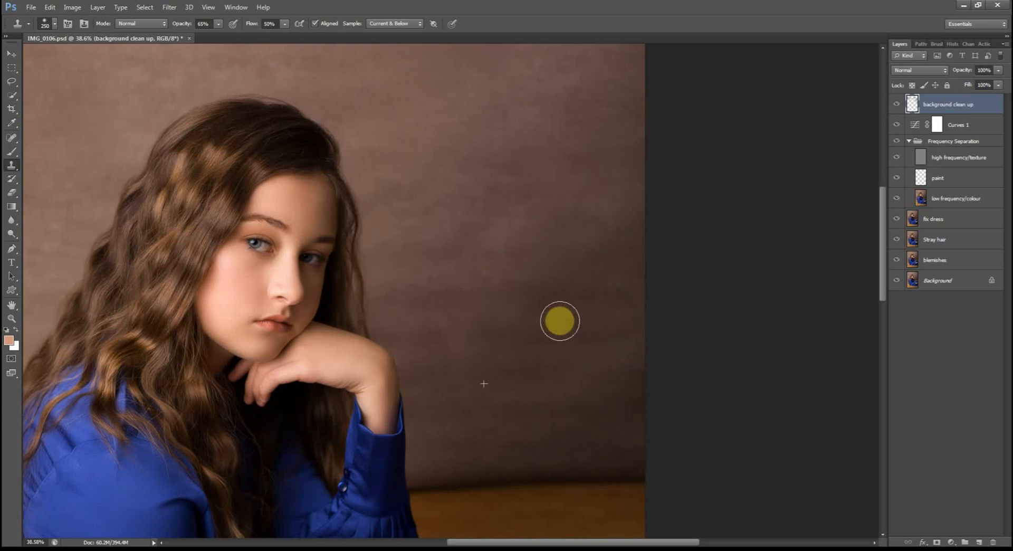
Even out the last blotches in the backdrop to the right of the girl with further cloned samples
{"action": "scroll", "coordinate": [652, 187], "scroll_direction": "down", "scroll_amount": 6}
{"action": "scroll", "coordinate": [650, 191], "scroll_direction": "up", "scroll_amount": 4}
{"action": "left_click", "coordinate": [572, 235], "text": "alt"}
{"action": "left_click", "coordinate": [733, 279]}
{"action": "left_click", "coordinate": [545, 266], "text": "alt"}
{"action": "left_click", "coordinate": [495, 312]}
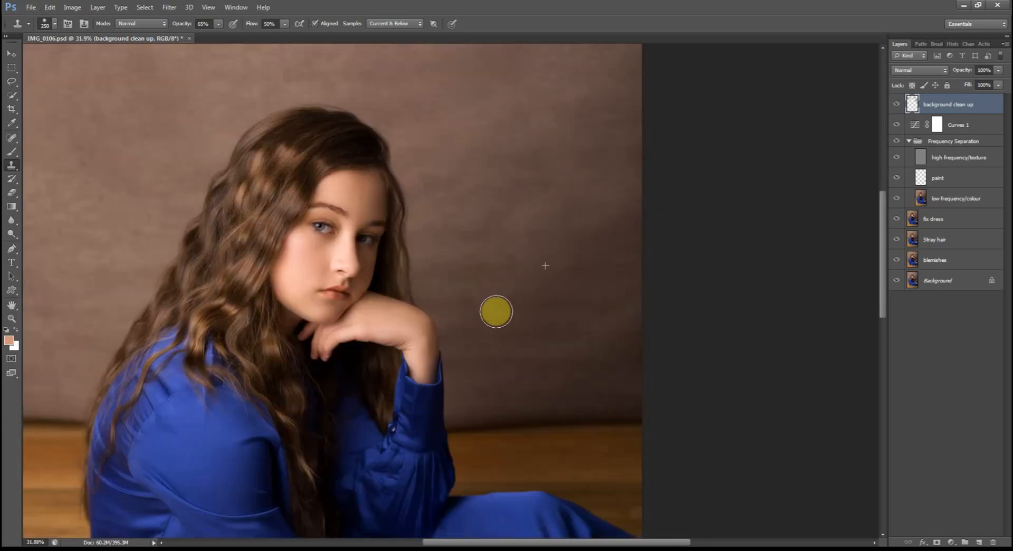
{"action": "left_click", "coordinate": [574, 204], "text": "alt"}
{"action": "left_click", "coordinate": [531, 317]}
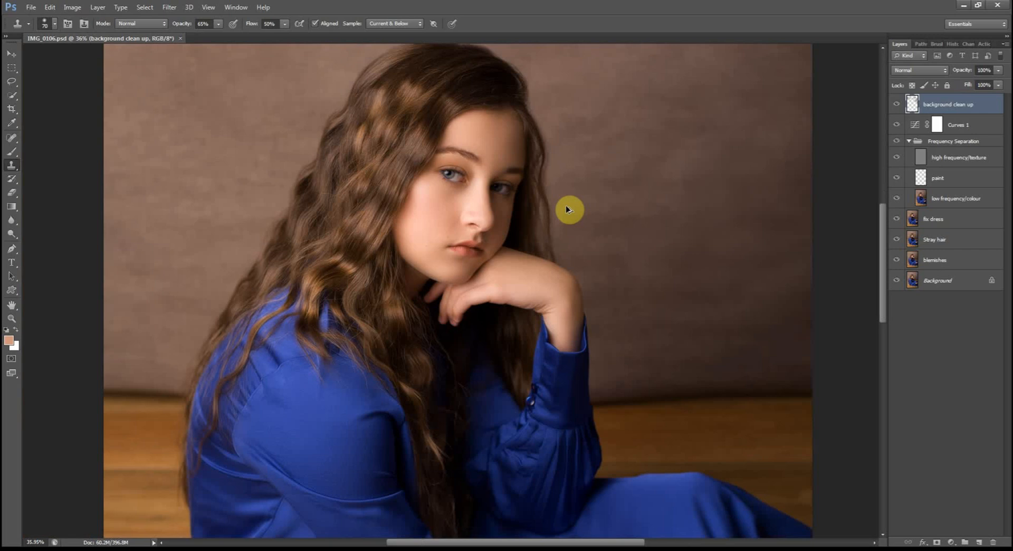
Stamp all visible layers into a new top layer named "Liquify" and open it in the Liquify filter
{"action": "key", "text": "ctrl+shift+alt+e"}
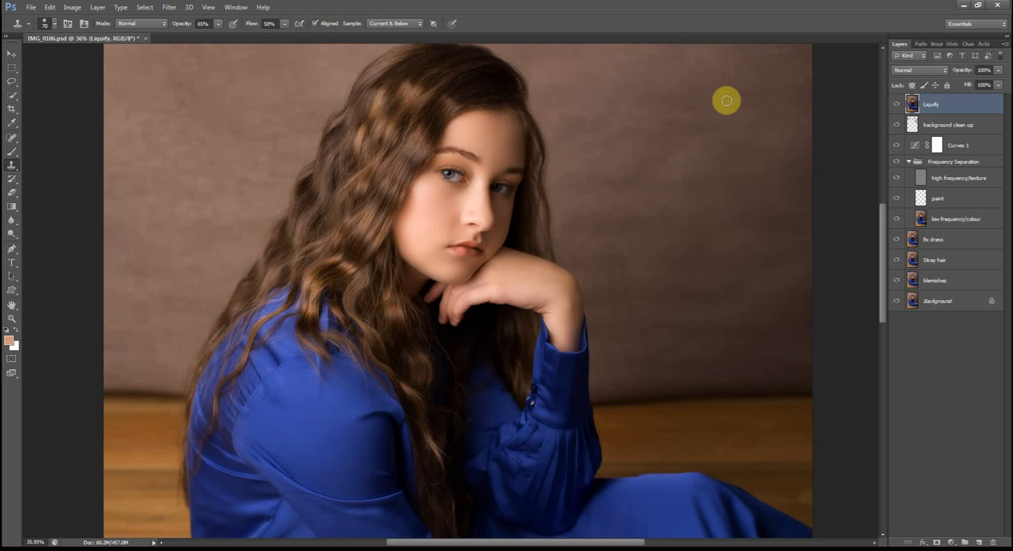
{"action": "left_click", "coordinate": [169, 8]}
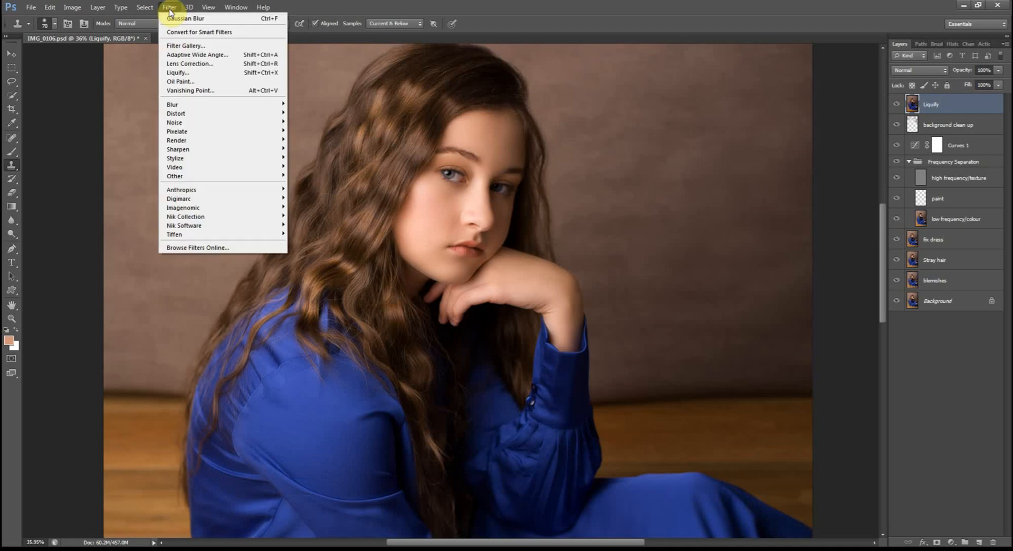
{"action": "left_click", "coordinate": [179, 72]}
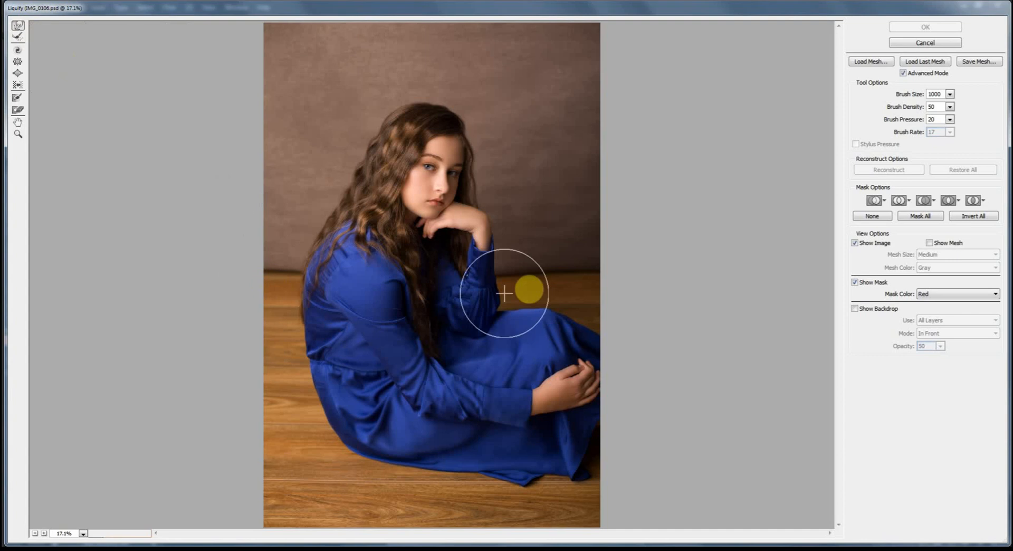
Push the outline of the girl's back and shoulder inward with Forward Warp, raising brush pressure to 35 and brush size to 1400
{"action": "key", "text": "bracketright"}
{"action": "left_click_drag", "start_coordinate": [301, 274], "coordinate": [327, 257]}
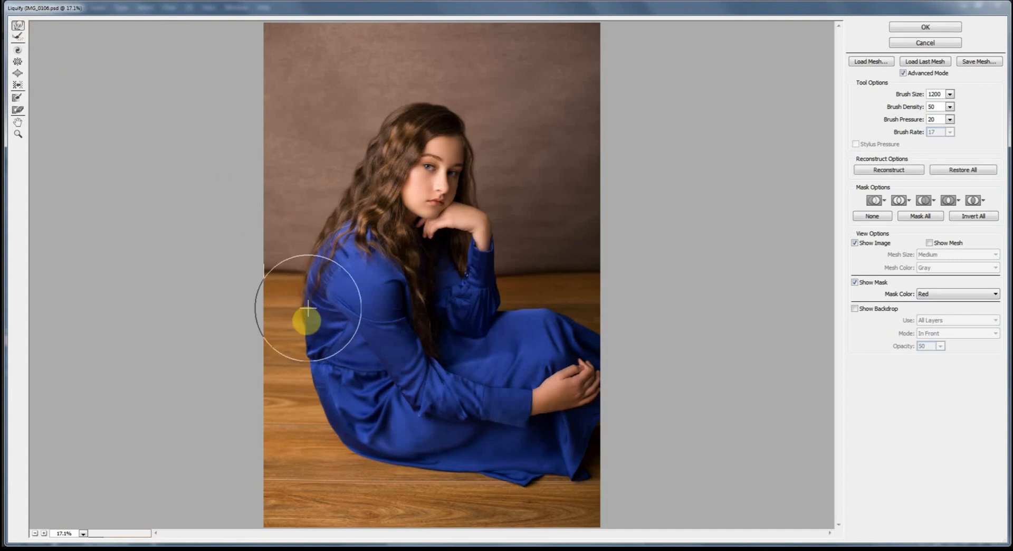
{"action": "left_click", "coordinate": [950, 119]}
{"action": "left_click_drag", "start_coordinate": [915, 137], "coordinate": [923, 138]}
{"action": "key", "text": "bracketright"}
{"action": "left_click_drag", "start_coordinate": [326, 307], "coordinate": [323, 257]}
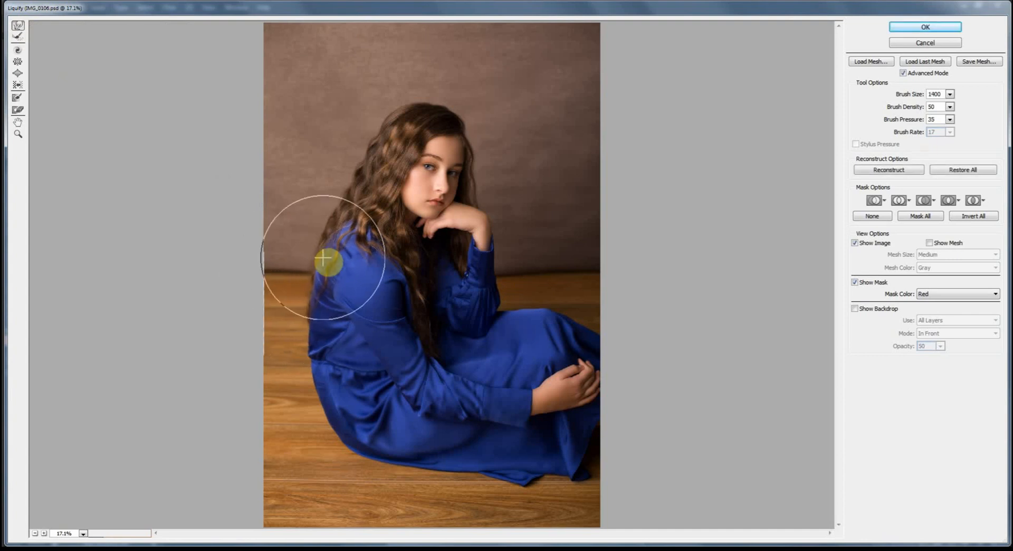
Add volume to the hair with the Bloat tool, reducing the brush size to 600 and 400
{"action": "scroll", "coordinate": [391, 140], "scroll_direction": "up", "scroll_amount": 2}
{"action": "key", "text": "b"}
{"action": "key", "text": "bracketleft"}
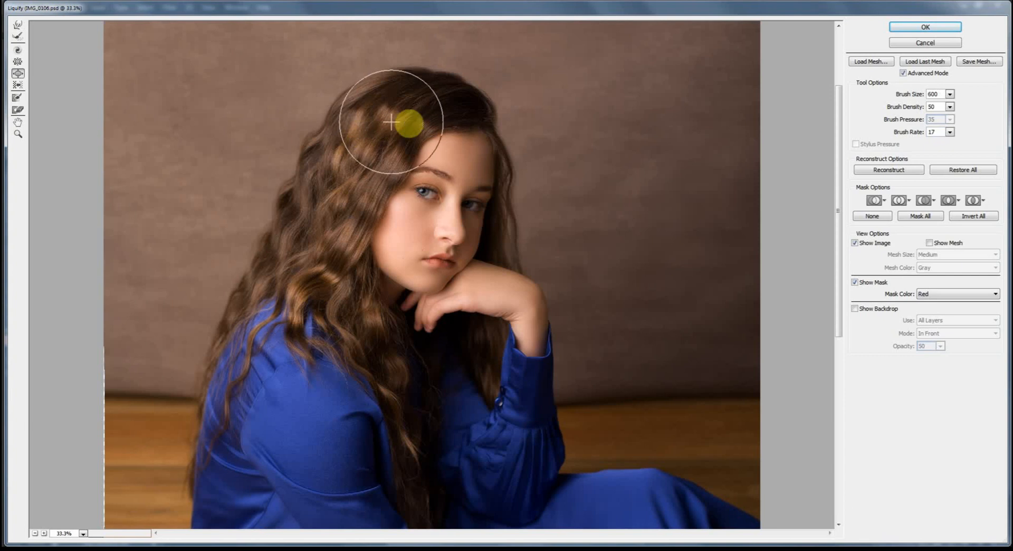
{"action": "key", "text": "bracketleft"}
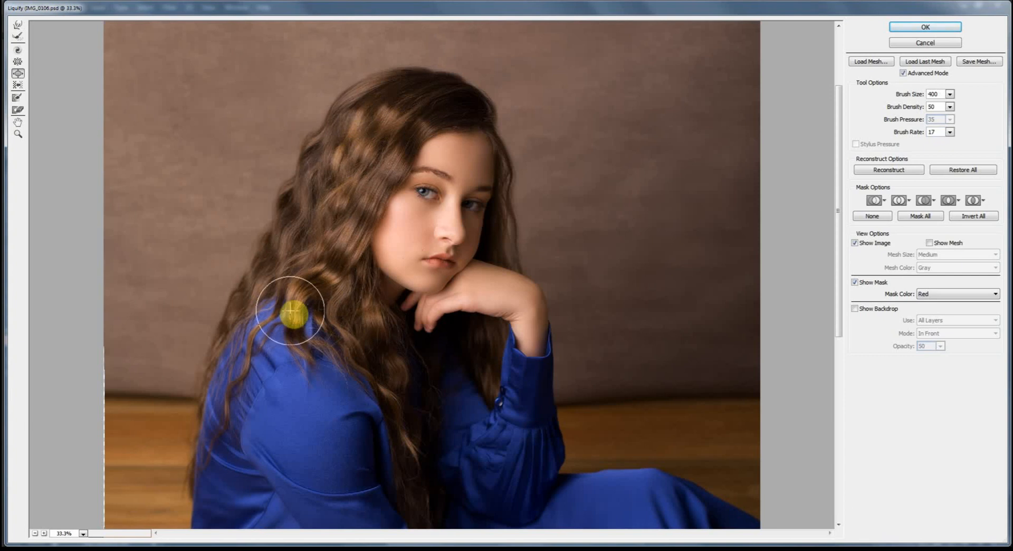
Enlarge the eyes slightly with the Bloat tool at brush size 250 and return to the Forward Warp tool
{"action": "left_click_drag", "start_coordinate": [440, 259], "coordinate": [440, 335]}
{"action": "key", "text": "bracketleft"}
{"action": "left_click", "coordinate": [20, 134]}
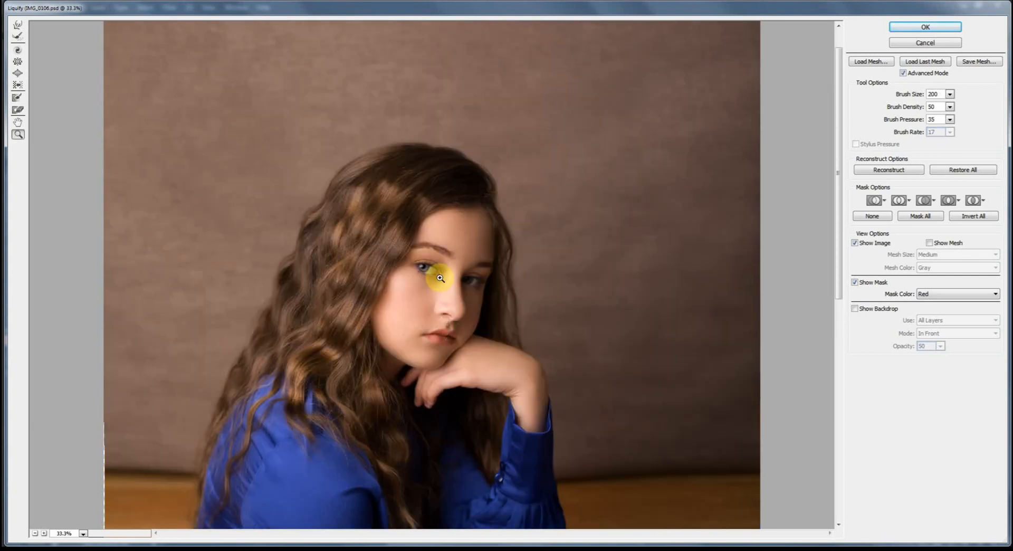
{"action": "left_click", "coordinate": [441, 278]}
{"action": "left_click", "coordinate": [18, 73]}
{"action": "key", "text": "bracketright"}
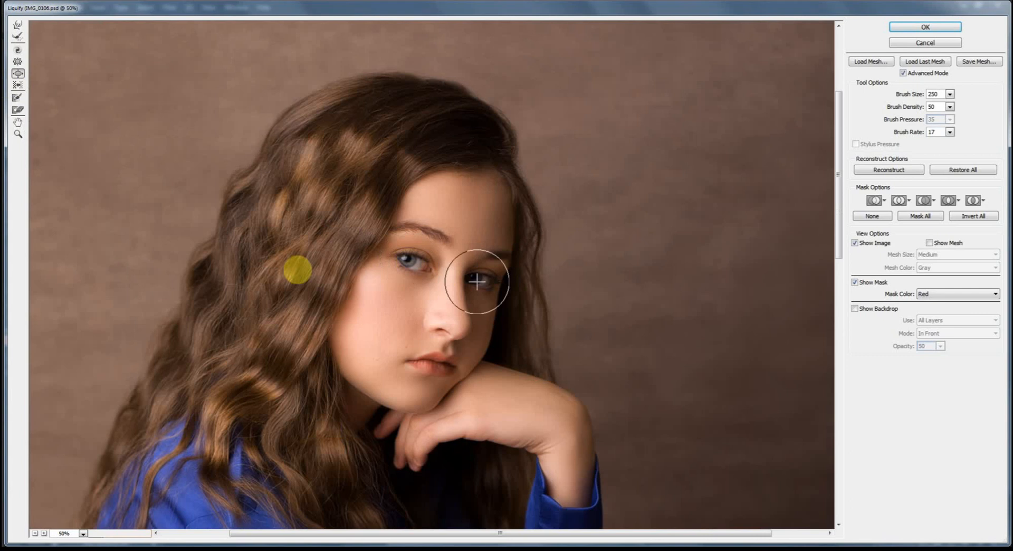
{"action": "left_click", "coordinate": [18, 26]}
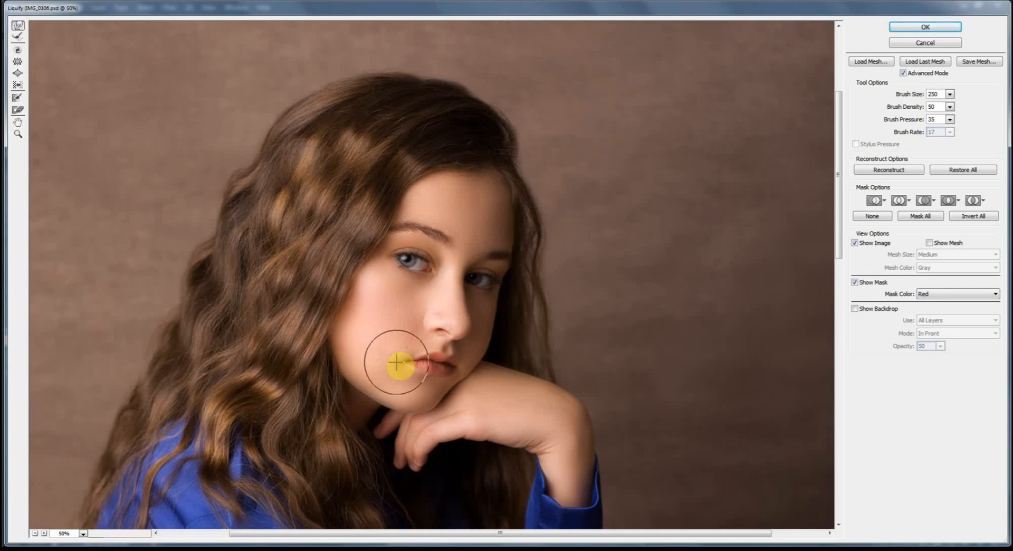
Refine the outline of the hair along the girl's back with Forward Warp at brush size 500
{"action": "key", "text": "bracketright"}
{"action": "key", "text": "bracketright"}
{"action": "key", "text": "bracketright"}
{"action": "key", "text": "bracketright"}
{"action": "key", "text": "bracketright"}
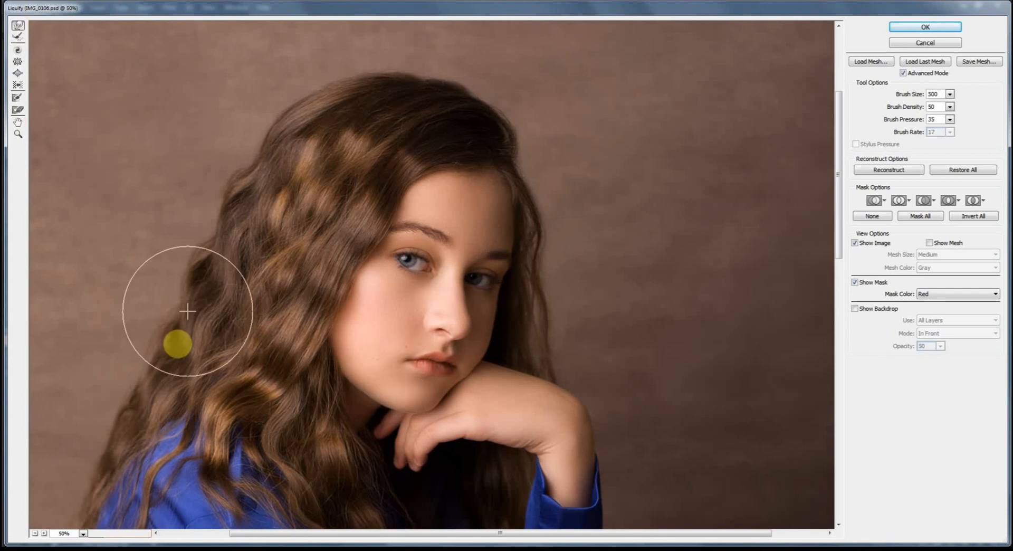
{"action": "key", "text": "bracketleft"}
{"action": "key", "text": "bracketleft"}
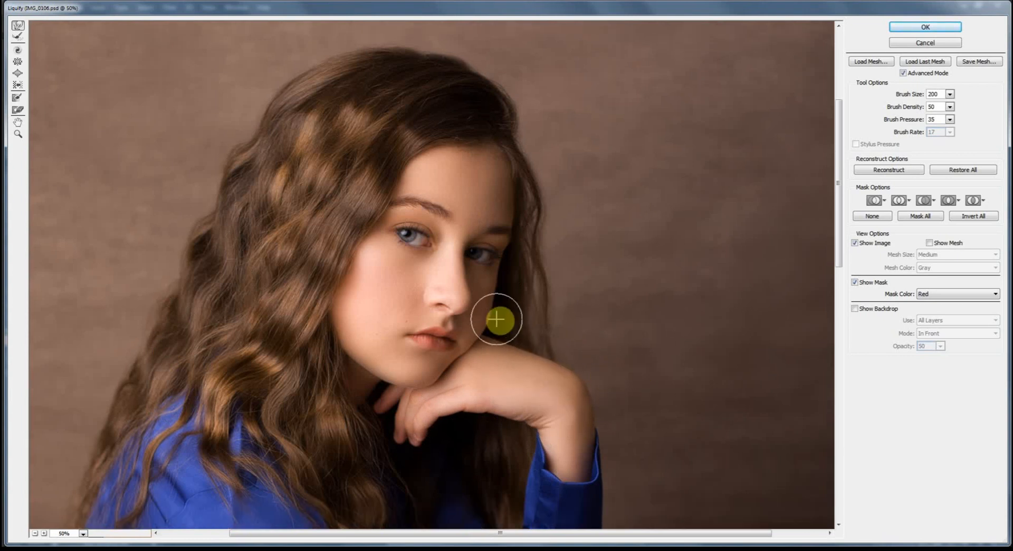
Refine the shadowed side of the face around the cheek and jaw with Forward Warp at brush sizes 300 and 250
{"action": "key", "text": "bracketright"}
{"action": "key", "text": "bracketright"}
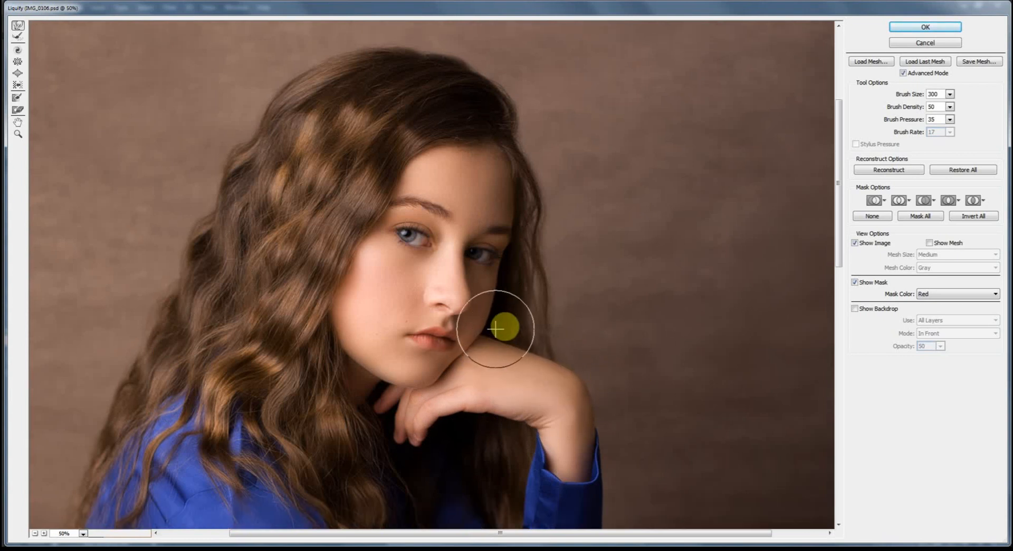
{"action": "key", "text": "bracketleft"}
{"action": "key", "text": "bracketright"}
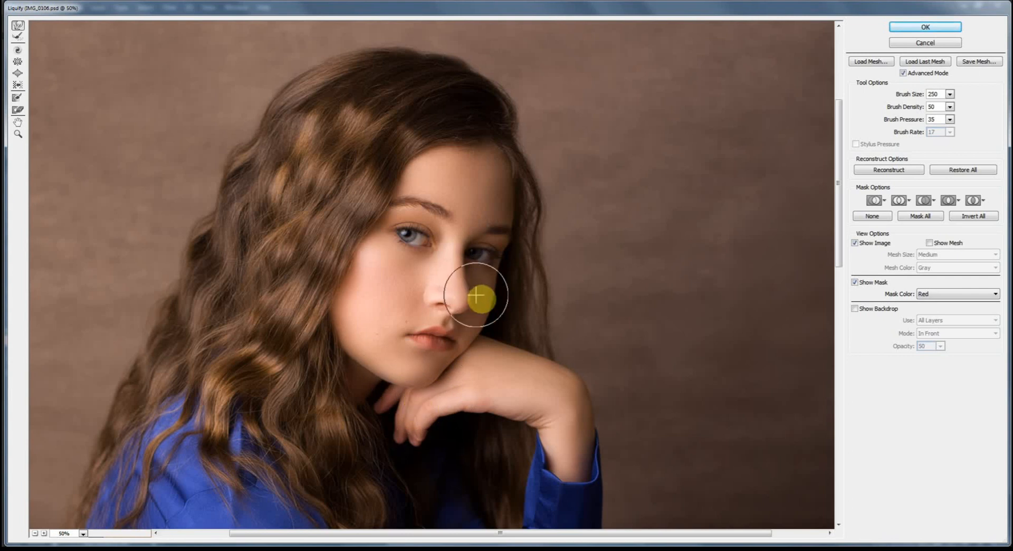
{"action": "key", "text": "bracketleft"}
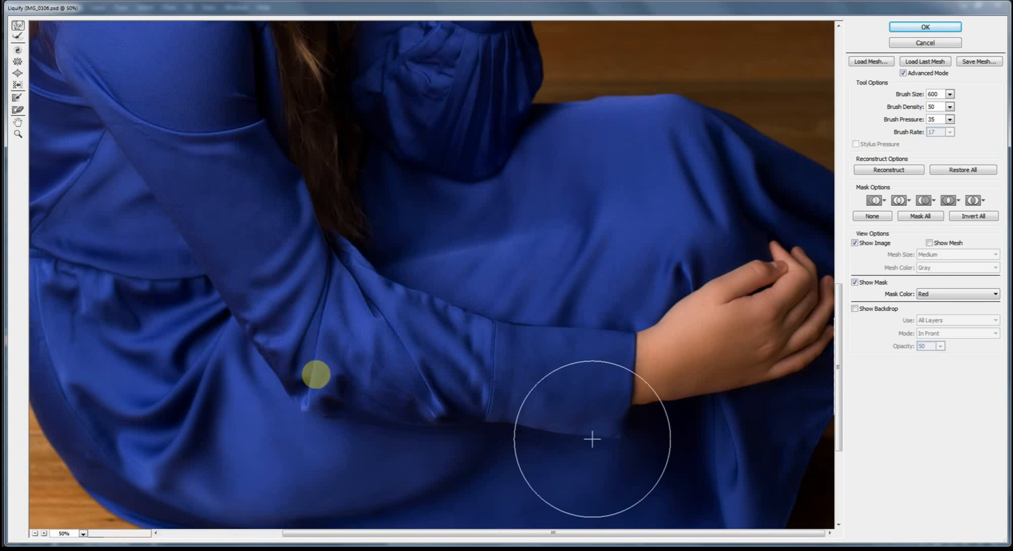
Reshape the gathered part of the raised sleeve and the adjoining skirt edge with Forward Warp, reducing the brush size to 250
{"action": "scroll", "coordinate": [530, 168], "scroll_direction": "up", "scroll_amount": 5}
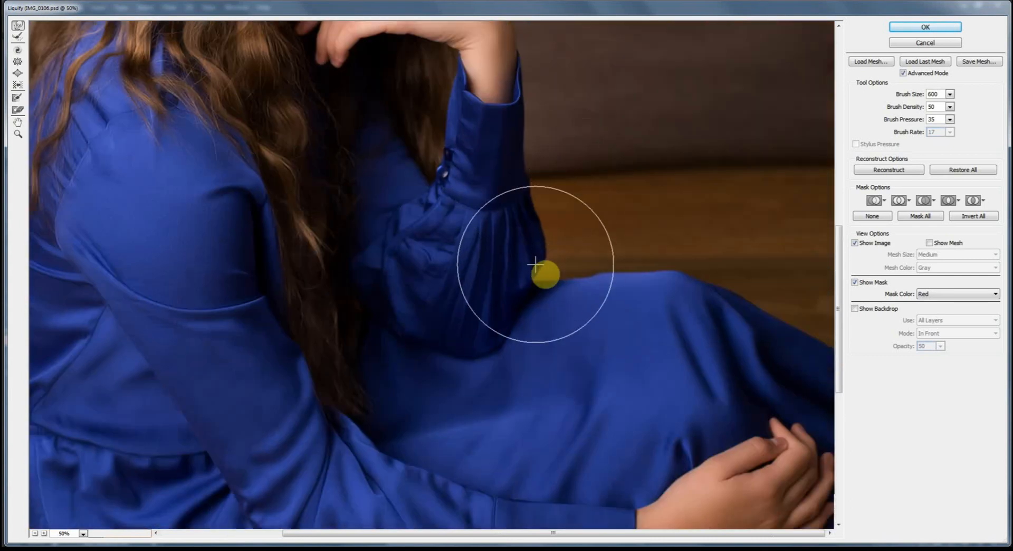
{"action": "key", "text": "["}
{"action": "key", "text": "["}
{"action": "key", "text": "["}
{"action": "key", "text": "["}
{"action": "left_click_drag", "start_coordinate": [599, 268], "coordinate": [644, 266]}
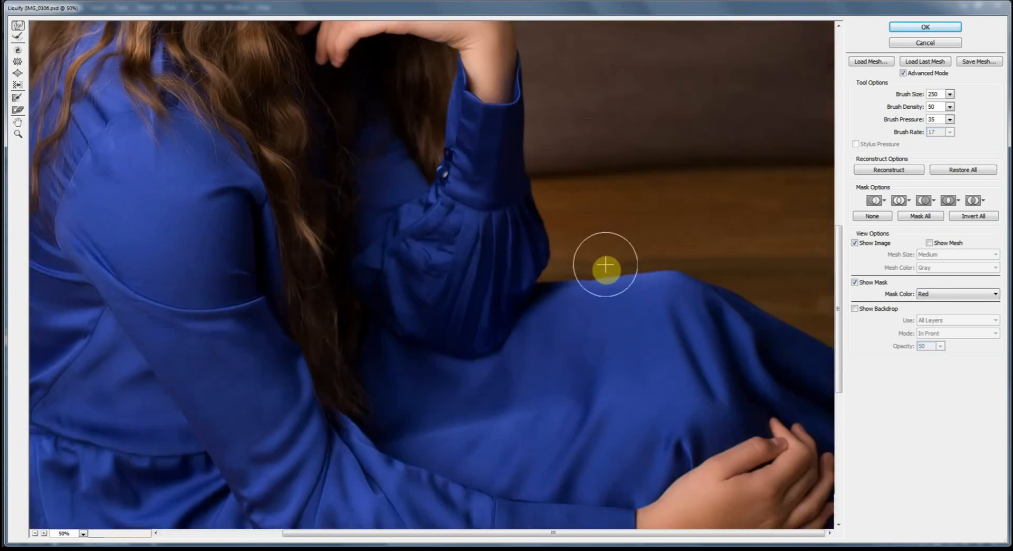
Smooth the skirt's upper outline beside the sleeve with Forward Warp at brush size 90 and apply the Liquify filter
{"action": "key", "text": "]"}
{"action": "key", "text": "]"}
{"action": "key", "text": "["}
{"action": "key", "text": "["}
{"action": "key", "text": "["}
{"action": "key", "text": "["}
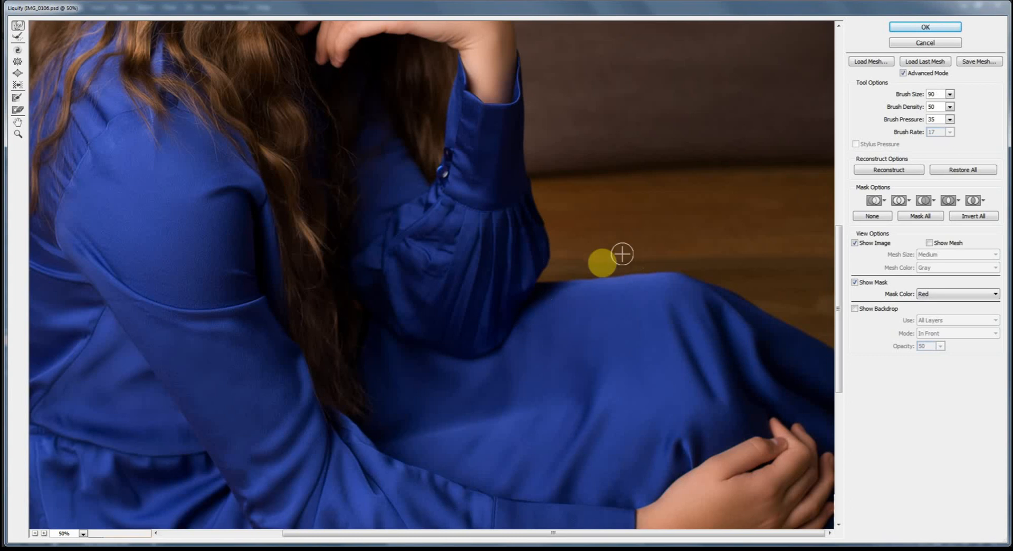
{"action": "mouse_move", "coordinate": [238, 229]}
{"action": "left_mouse_down"}
{"action": "mouse_move", "coordinate": [276, 357]}
{"action": "mouse_move", "coordinate": [452, 192]}
{"action": "mouse_move", "coordinate": [358, 169]}
{"action": "mouse_move", "coordinate": [483, 383]}
{"action": "mouse_move", "coordinate": [499, 440]}
{"action": "left_mouse_up"}
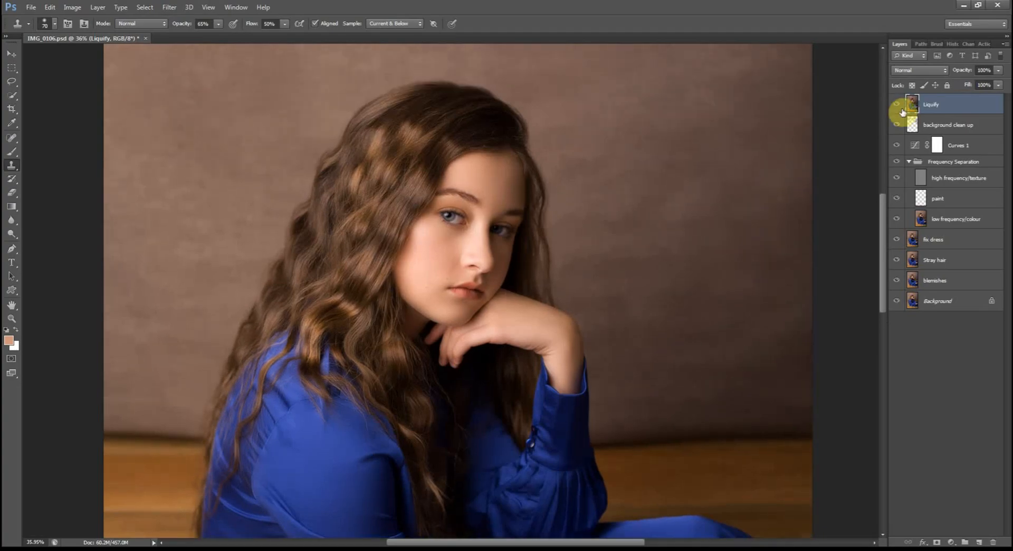
Compare the whole portrait with and without the Liquify layer by hiding and showing it
{"action": "left_click", "coordinate": [897, 108]}
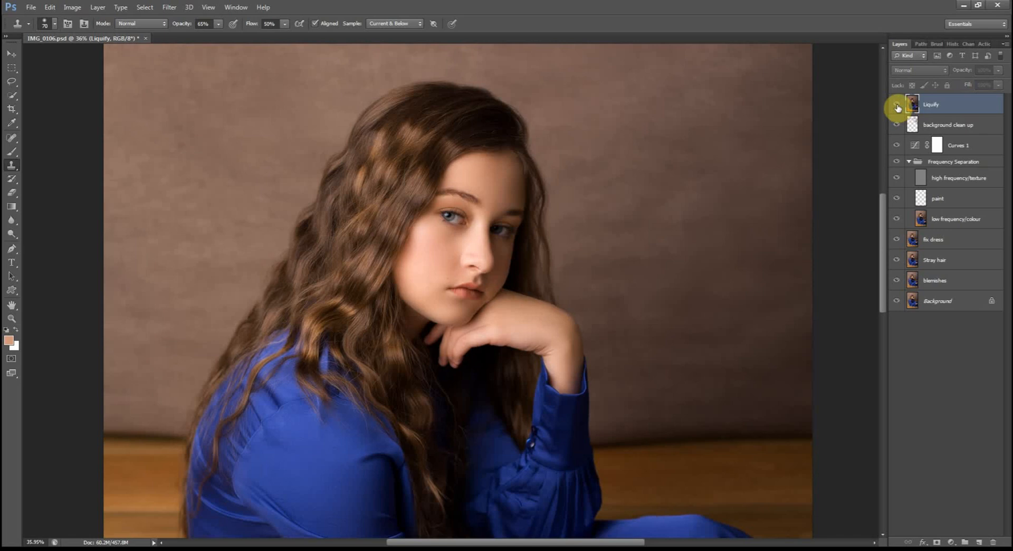
{"action": "left_click", "coordinate": [898, 107]}
{"action": "key", "text": "ctrl+0"}
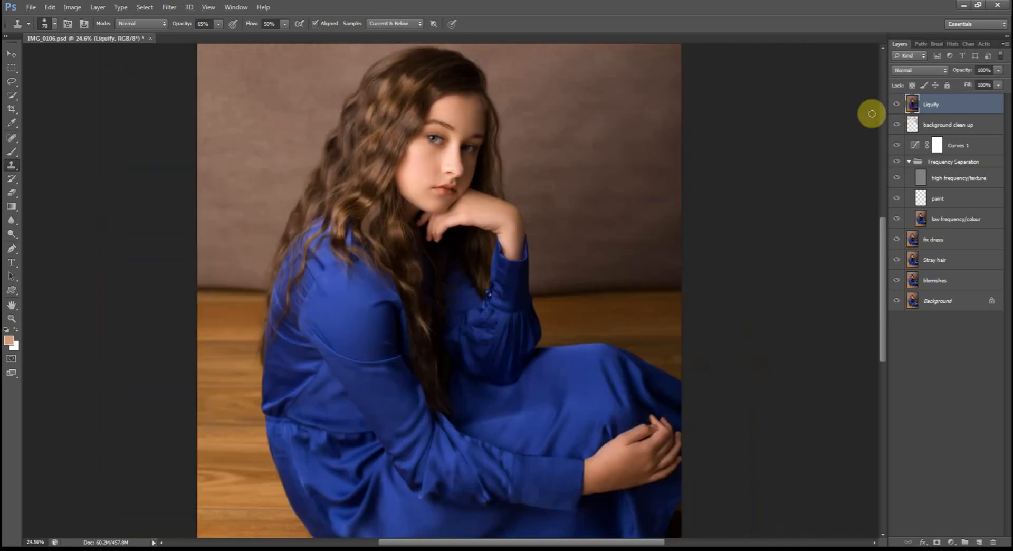
{"action": "left_click", "coordinate": [898, 108]}
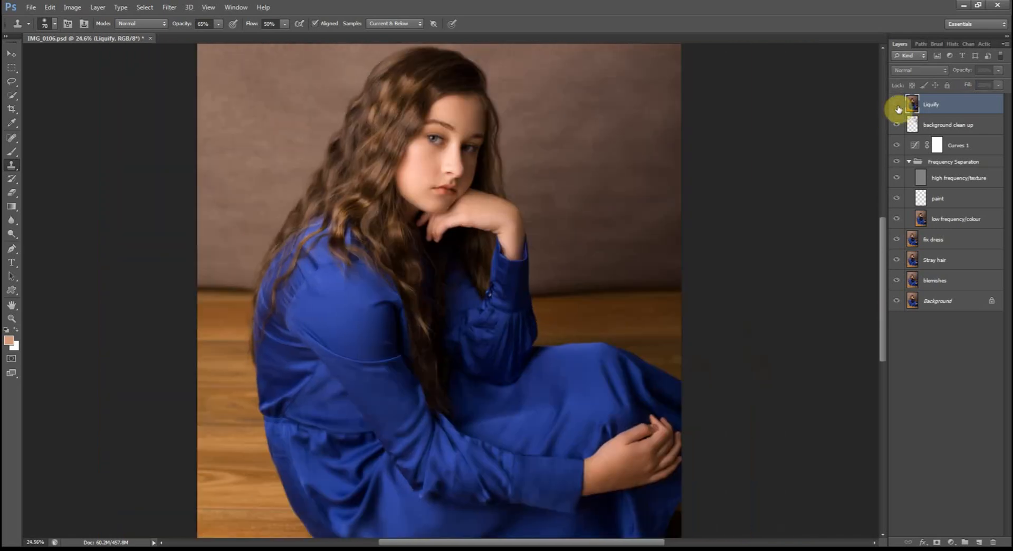
{"action": "left_click", "coordinate": [898, 108]}
{"action": "left_click", "coordinate": [898, 108]}
{"action": "left_click", "coordinate": [897, 108]}
Create a new layer named "eyes colour" above the Liquify layer and activate the Brush tool
{"action": "scroll", "coordinate": [845, 154], "scroll_direction": "up", "scroll_amount": 1}
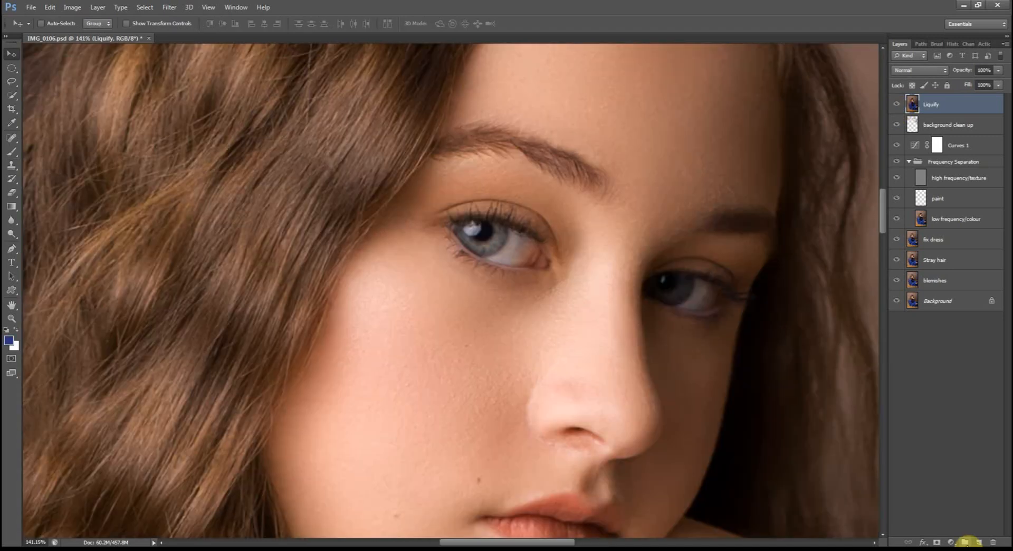
{"action": "left_click", "coordinate": [980, 542]}
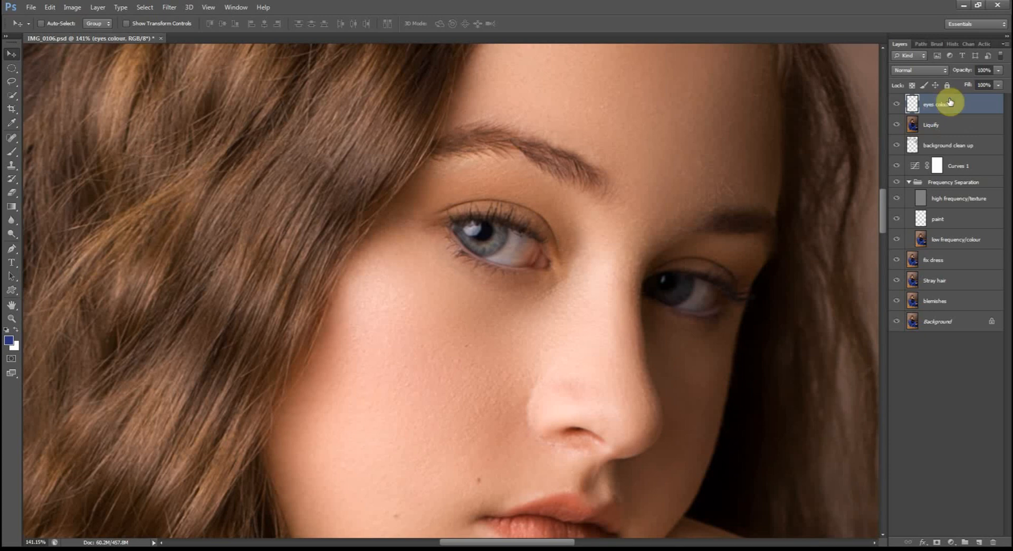
{"action": "left_click", "coordinate": [13, 153]}
Sample a blue from the dress as the paint colour and set the brush to 10% opacity and 30% flow
{"action": "scroll", "coordinate": [446, 282], "scroll_direction": "down", "scroll_amount": 5}
{"action": "scroll", "coordinate": [446, 284], "scroll_direction": "down", "scroll_amount": 5}
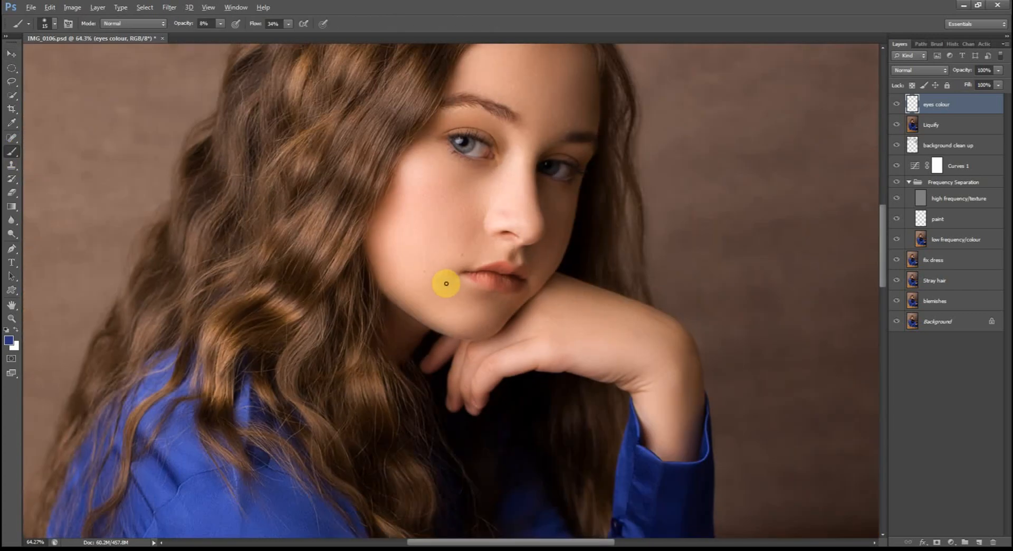
{"action": "left_click_drag", "start_coordinate": [285, 496], "coordinate": [279, 499]}
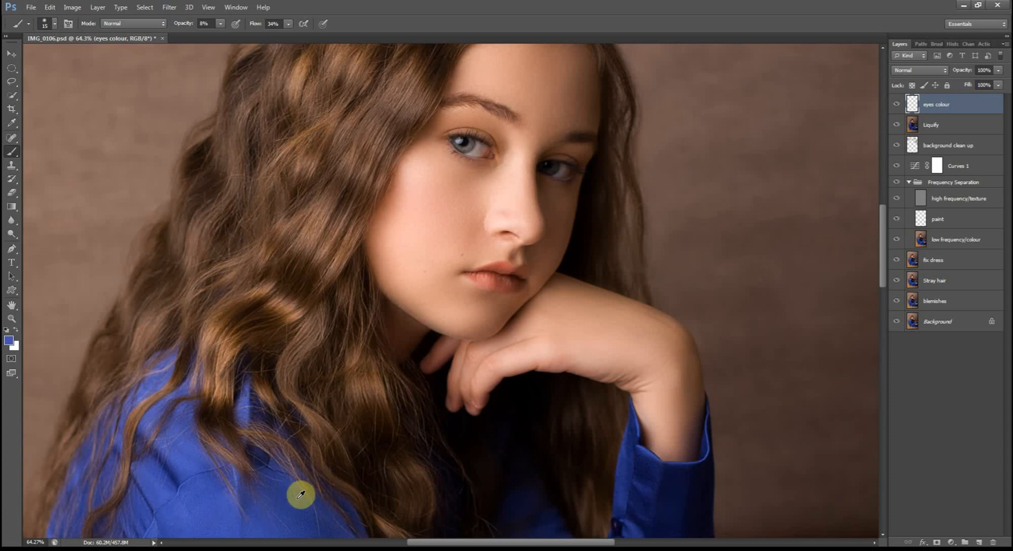
{"action": "scroll", "coordinate": [483, 175], "scroll_direction": "up", "scroll_amount": 3}
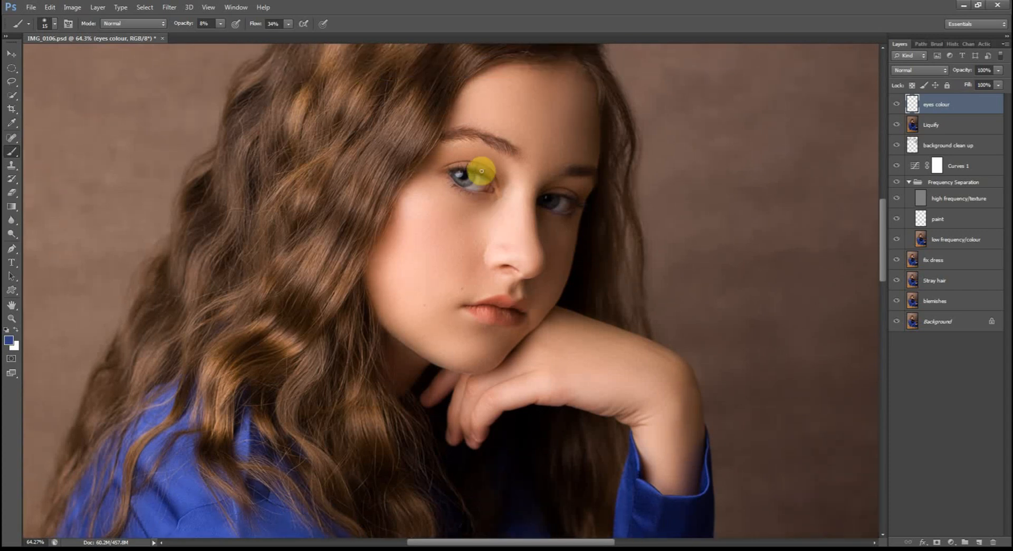
{"action": "scroll", "coordinate": [473, 177], "scroll_direction": "up", "scroll_amount": 5}
{"action": "scroll", "coordinate": [474, 177], "scroll_direction": "up", "scroll_amount": 5}
{"action": "left_click_drag", "start_coordinate": [185, 25], "coordinate": [188, 25]}
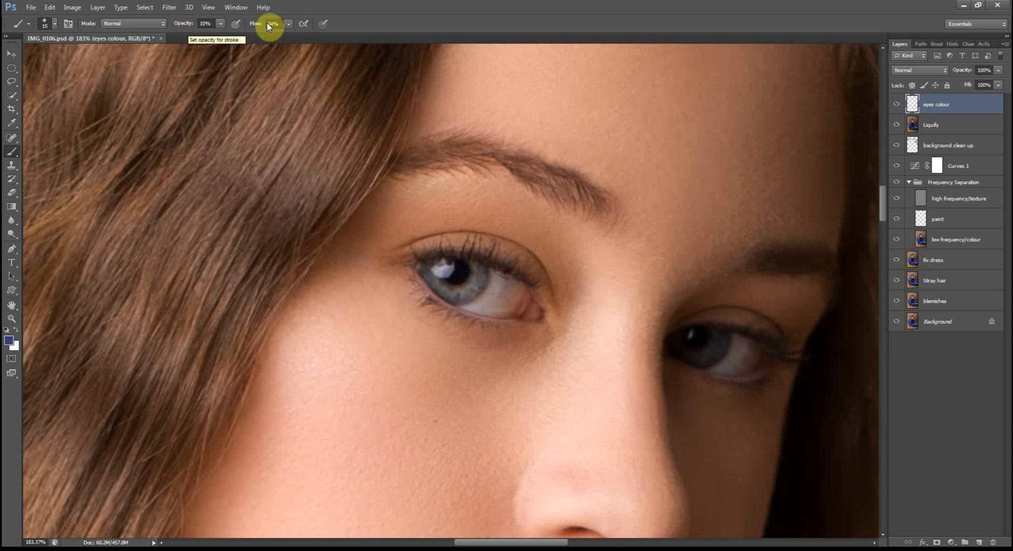
{"action": "left_click_drag", "start_coordinate": [260, 27], "coordinate": [256, 29]}
{"action": "scroll", "coordinate": [485, 280], "scroll_direction": "up", "scroll_amount": 3}
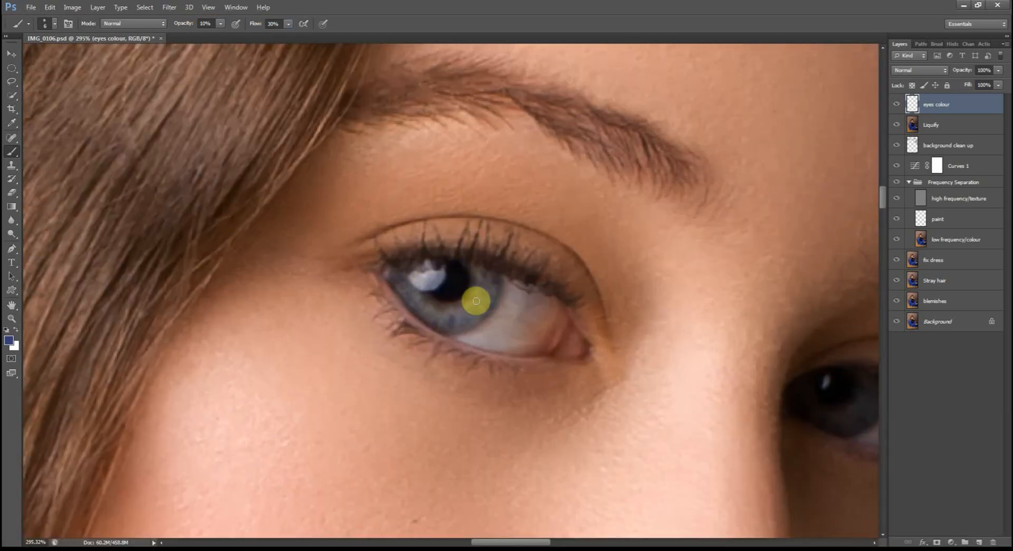
Set the brush opacity to 30% and paint the sampled blue over the iris of the better-lit eye
{"action": "left_click_drag", "start_coordinate": [207, 24], "coordinate": [175, 27]}
{"action": "type", "text": "30"}
{"action": "key", "text": "Return"}
{"action": "key", "text": "bracketright"}
{"action": "key", "text": "bracketright"}
{"action": "key", "text": "bracketright"}
{"action": "key", "text": "bracketright"}
{"action": "mouse_move", "coordinate": [403, 285]}
{"action": "left_mouse_down"}
{"action": "mouse_move", "coordinate": [489, 287]}
{"action": "mouse_move", "coordinate": [445, 327]}
{"action": "mouse_move", "coordinate": [491, 277]}
{"action": "mouse_move", "coordinate": [482, 282]}
{"action": "left_mouse_up"}
{"action": "left_click_drag", "start_coordinate": [759, 407], "coordinate": [647, 356]}
Darken the rim of the better-lit iris with dark tones sampled from the shadowed eye, using a brush size of 6
{"action": "key", "text": "bracketleft"}
{"action": "key", "text": "bracketleft"}
{"action": "key", "text": "bracketleft"}
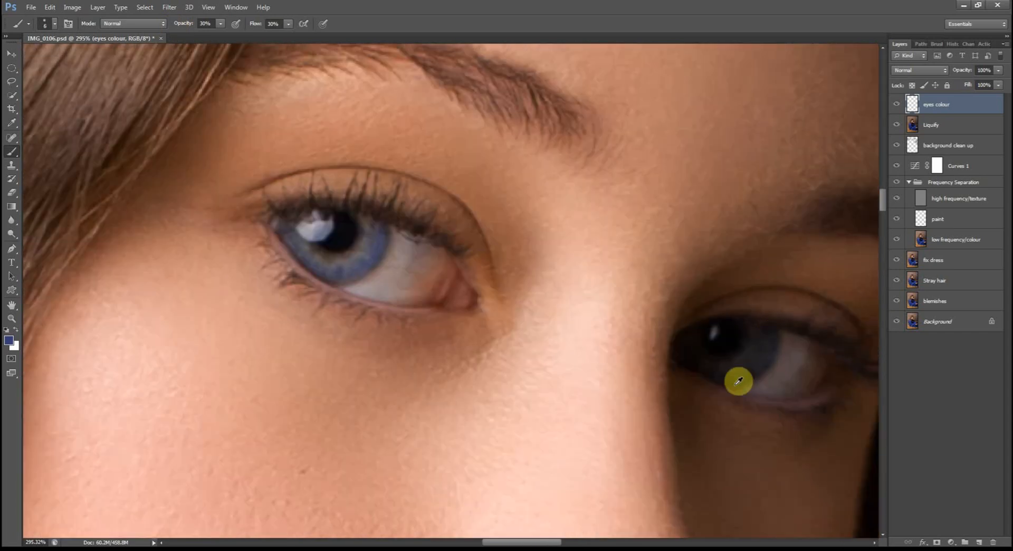
{"action": "left_click", "coordinate": [742, 378], "text": "alt"}
{"action": "left_click_drag", "start_coordinate": [378, 230], "coordinate": [366, 265]}
{"action": "mouse_move", "coordinate": [291, 241]}
{"action": "left_mouse_down"}
{"action": "mouse_move", "coordinate": [323, 274]}
{"action": "mouse_move", "coordinate": [356, 276]}
{"action": "mouse_move", "coordinate": [341, 281]}
{"action": "mouse_move", "coordinate": [360, 269]}
{"action": "left_mouse_up"}
{"action": "left_click", "coordinate": [735, 342], "text": "alt"}
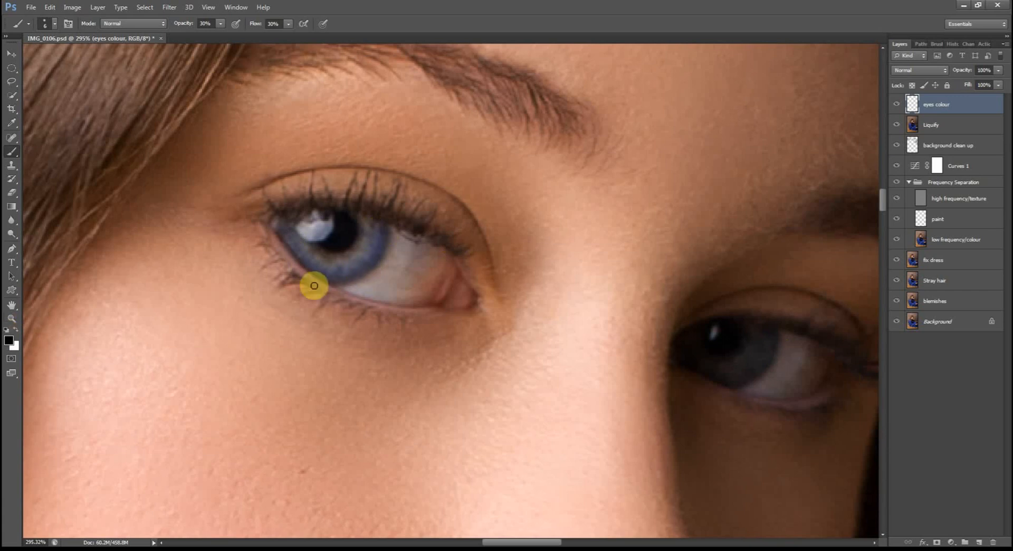
Try tinting the better-lit iris with a brighter blue, #3c3ced
{"action": "left_click", "coordinate": [9, 340]}
{"action": "left_click", "coordinate": [516, 202]}
{"action": "left_click", "coordinate": [468, 163]}
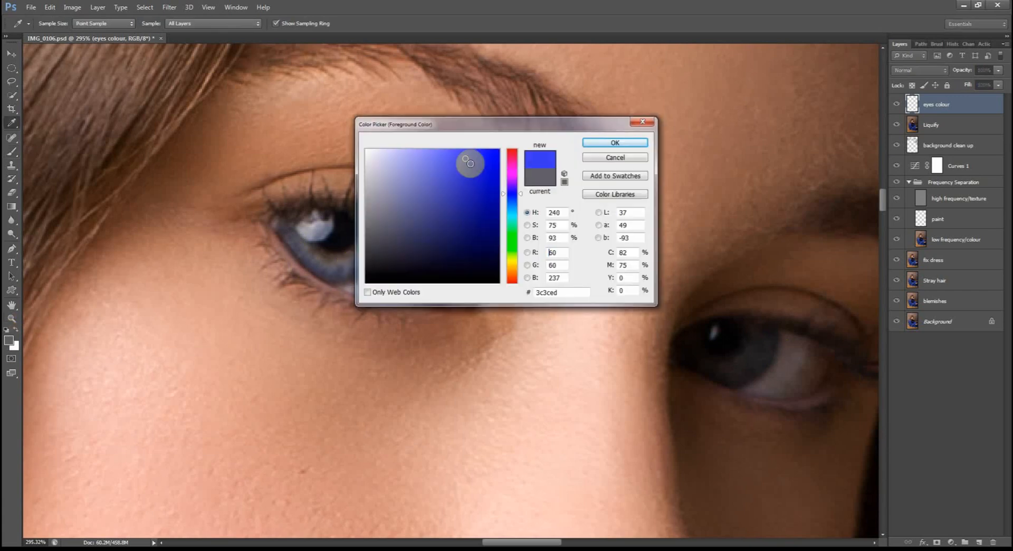
{"action": "left_click", "coordinate": [596, 144]}
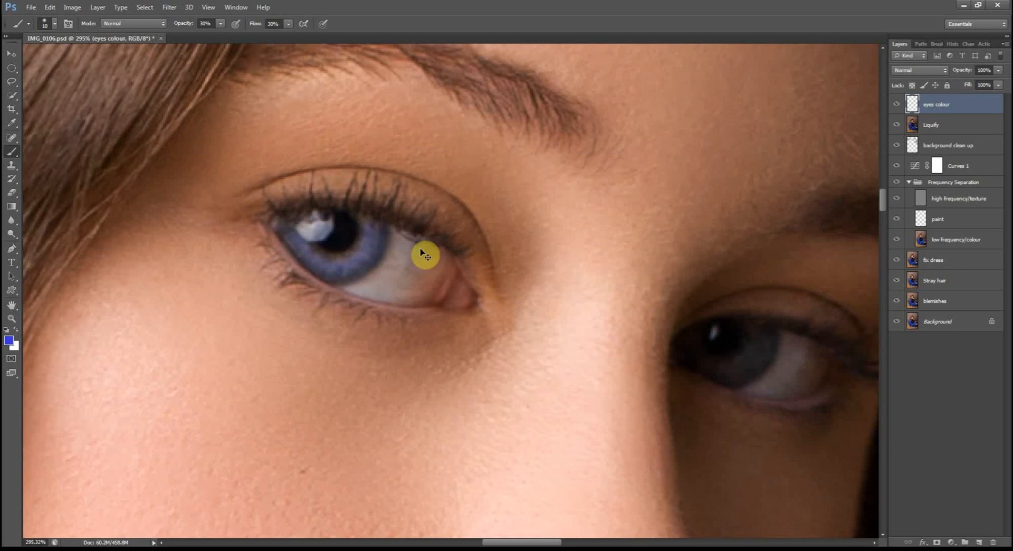
Paint a bright green ring around the better-lit pupil, then tint the shadowed iris with it at 6% brush opacity
{"action": "left_click", "coordinate": [10, 342]}
{"action": "left_click", "coordinate": [457, 171]}
{"action": "left_click", "coordinate": [514, 238]}
{"action": "left_click", "coordinate": [452, 216]}
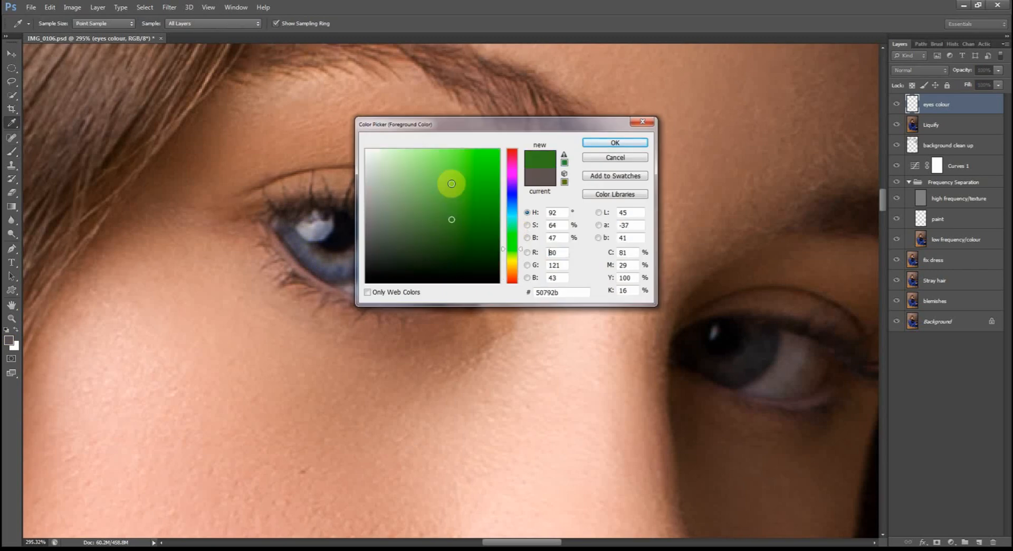
{"action": "left_click", "coordinate": [451, 184]}
{"action": "left_click", "coordinate": [602, 143]}
{"action": "left_click_drag", "start_coordinate": [332, 259], "coordinate": [360, 234]}
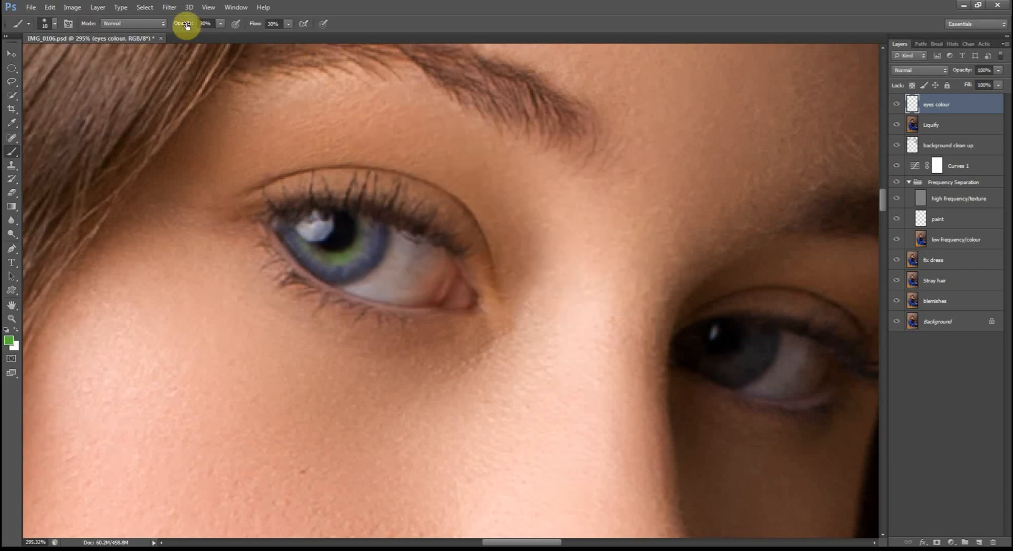
{"action": "left_click_drag", "start_coordinate": [186, 23], "coordinate": [173, 24]}
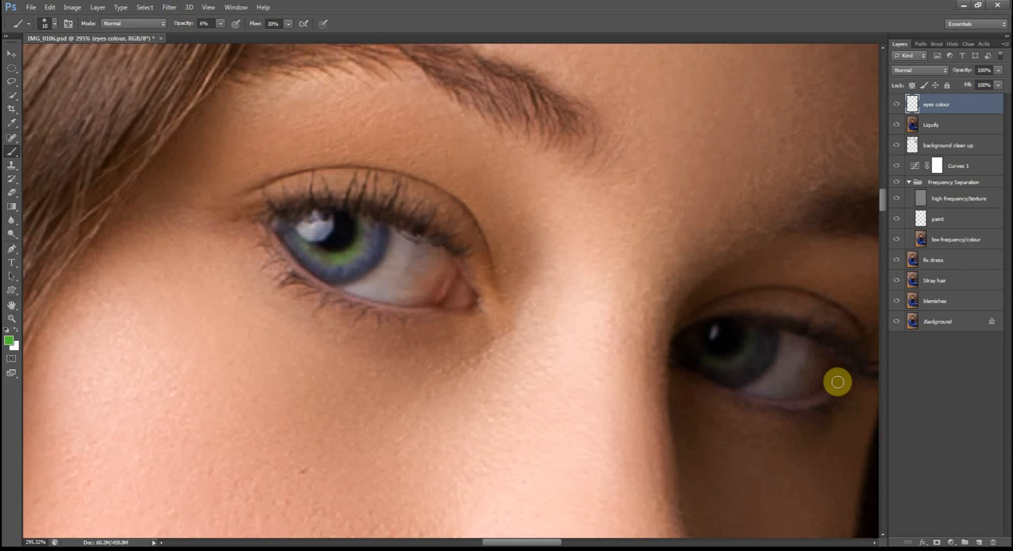
Change the paint colour to teal #3b96ad and tint both irises with it
{"action": "left_click", "coordinate": [9, 342]}
{"action": "left_click", "coordinate": [446, 202]}
{"action": "left_click", "coordinate": [512, 214]}
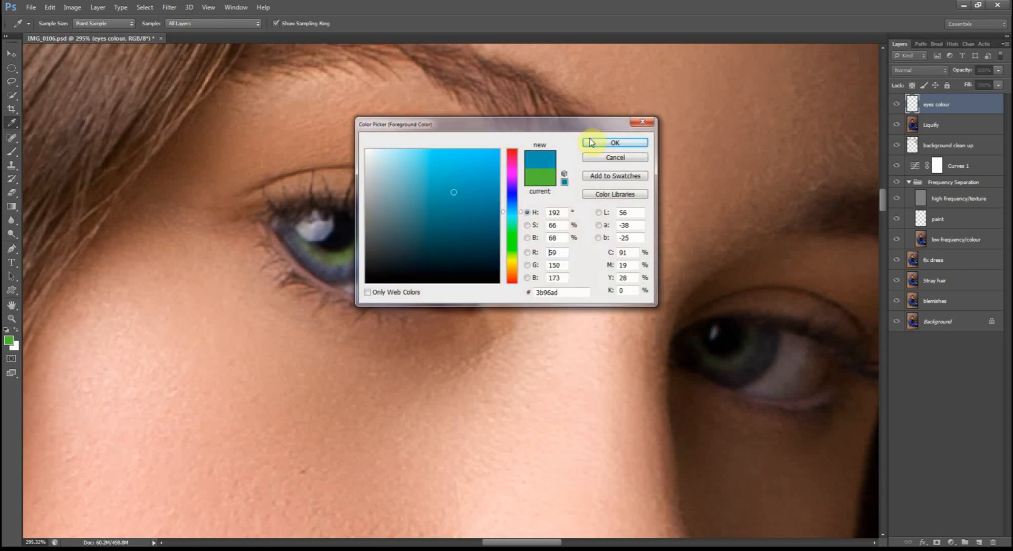
{"action": "left_click", "coordinate": [615, 143]}
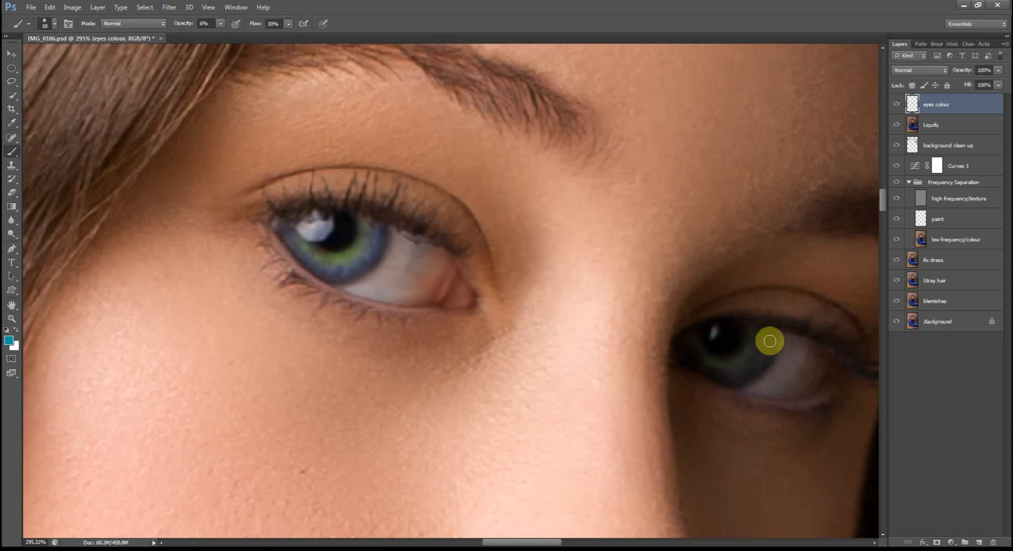
Switch the paint colour to white and brighten the catchlight in the better-lit eye at 10% brush opacity
{"action": "left_click", "coordinate": [16, 329]}
{"action": "left_click", "coordinate": [10, 341]}
{"action": "left_click", "coordinate": [599, 143]}
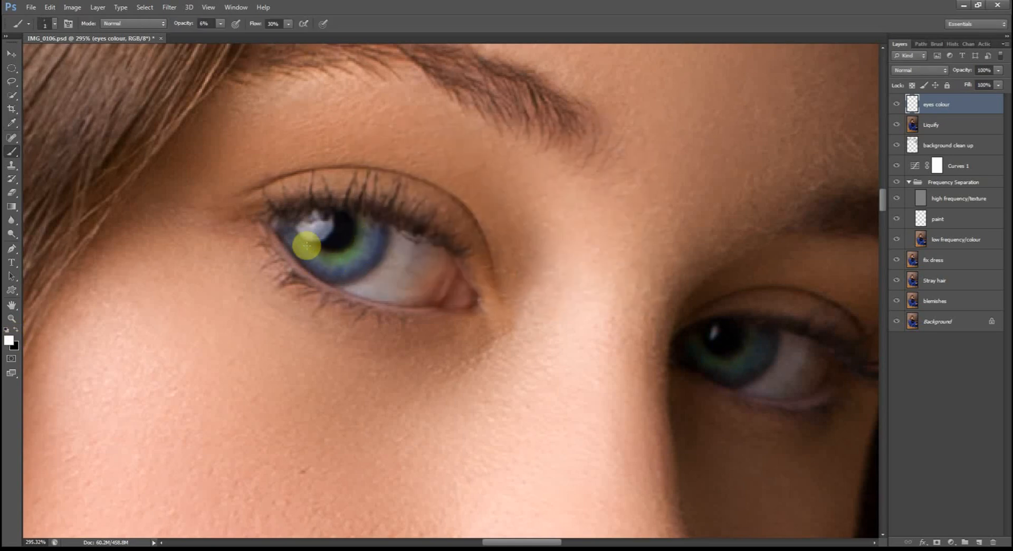
{"action": "key", "text": "1"}
{"action": "key", "text": "5"}
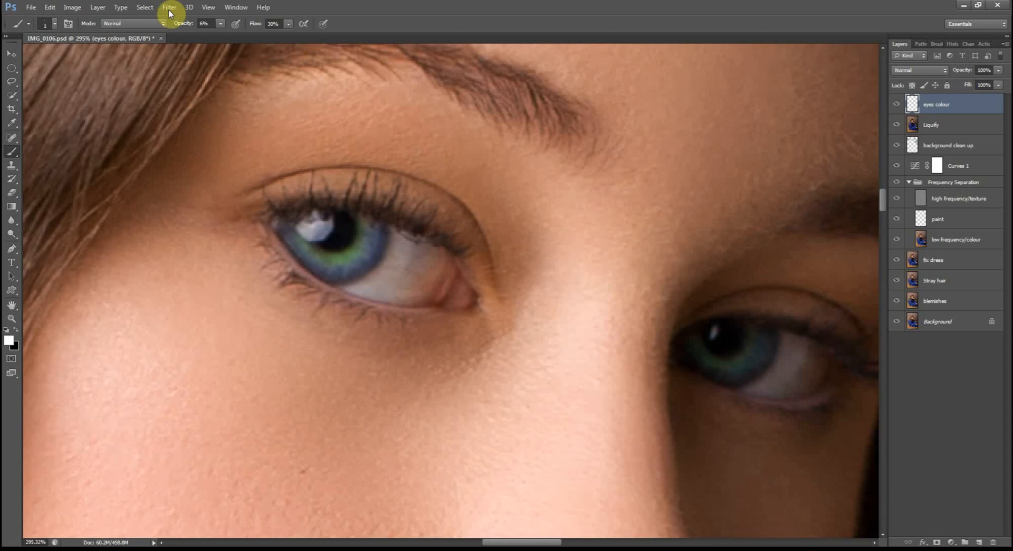
{"action": "key", "text": "1"}
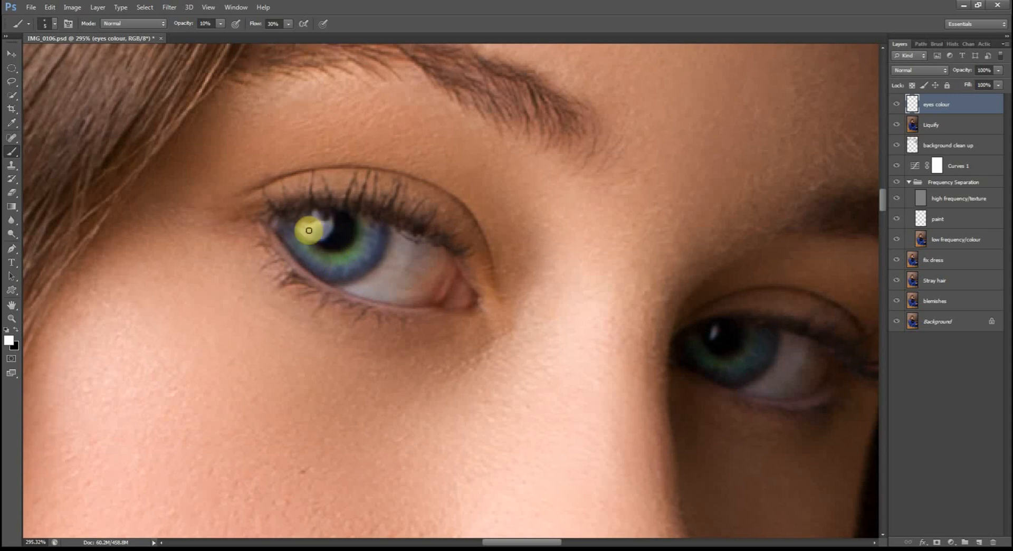
{"action": "key", "text": "bracketleft"}
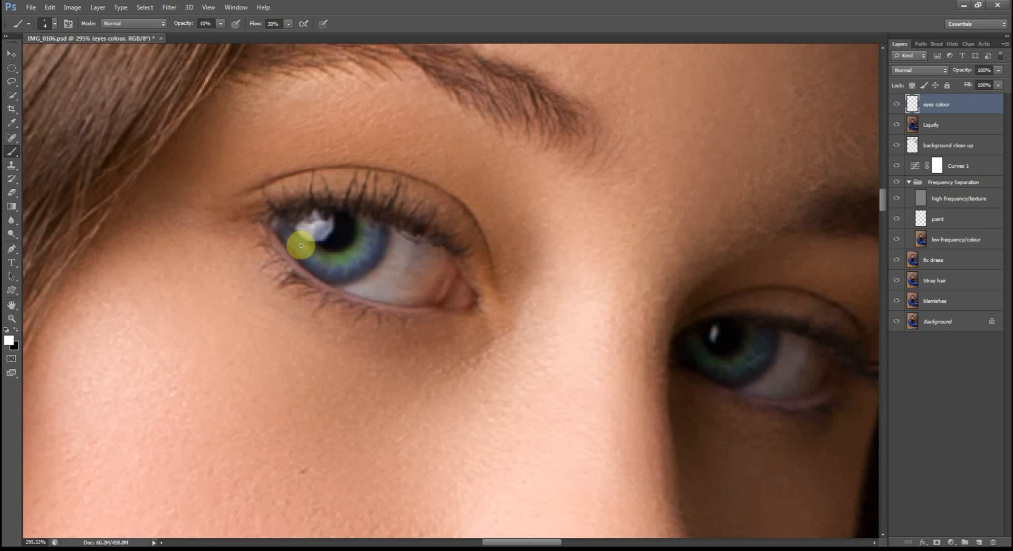
Set the "eyes colour" layer to Overlay blending at 77% opacity and check the effect on the eyes
{"action": "scroll", "coordinate": [599, 275], "scroll_direction": "down", "scroll_amount": 5}
{"action": "left_click", "coordinate": [907, 71]}
{"action": "left_click", "coordinate": [912, 174]}
{"action": "left_click", "coordinate": [919, 71]}
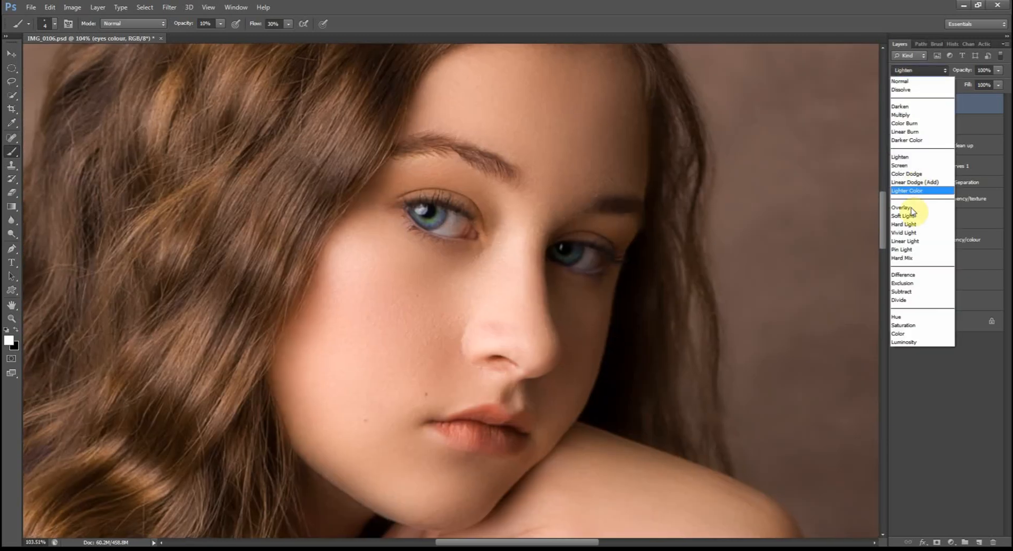
{"action": "left_click", "coordinate": [918, 208]}
{"action": "left_click_drag", "start_coordinate": [960, 73], "coordinate": [947, 73]}
{"action": "left_click", "coordinate": [896, 104]}
{"action": "left_click", "coordinate": [897, 104]}
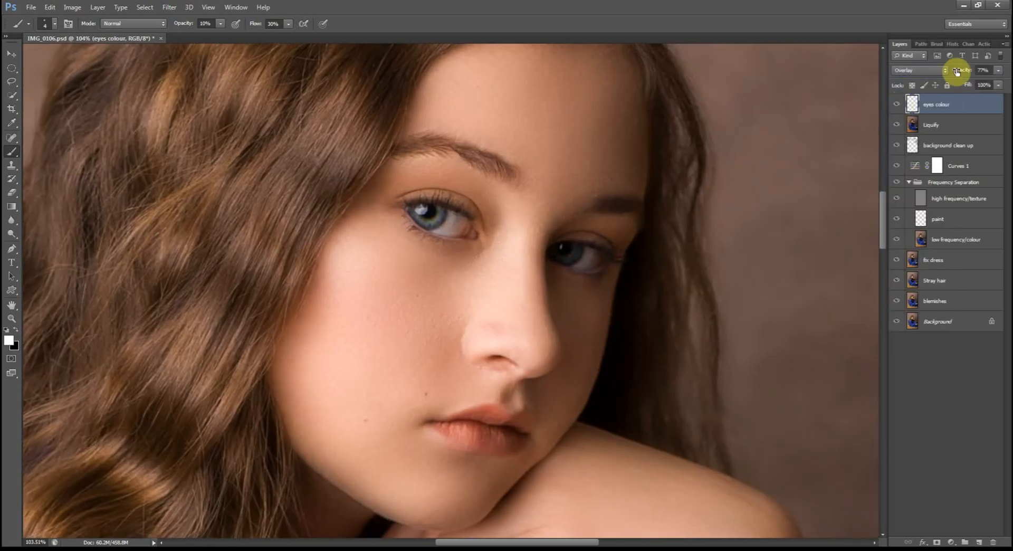
{"action": "key", "text": "v"}
{"action": "scroll", "coordinate": [441, 209], "scroll_direction": "up", "scroll_amount": 4}
{"action": "scroll", "coordinate": [441, 209], "scroll_direction": "up", "scroll_amount": 4}
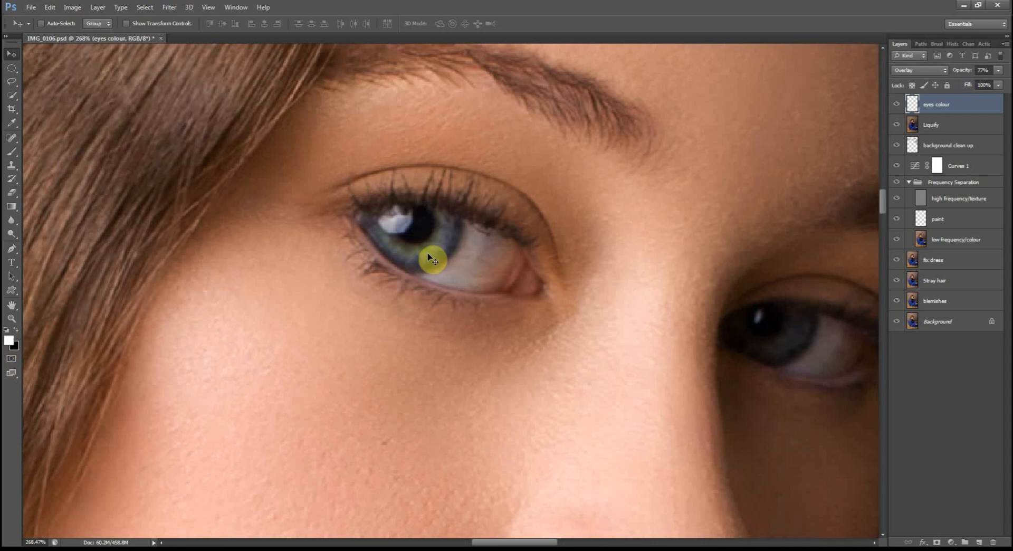
Add a Hue/Saturation adjustment clipped to the "eyes colour" layer with hue -7 and saturation +19
{"action": "left_click", "coordinate": [12, 151]}
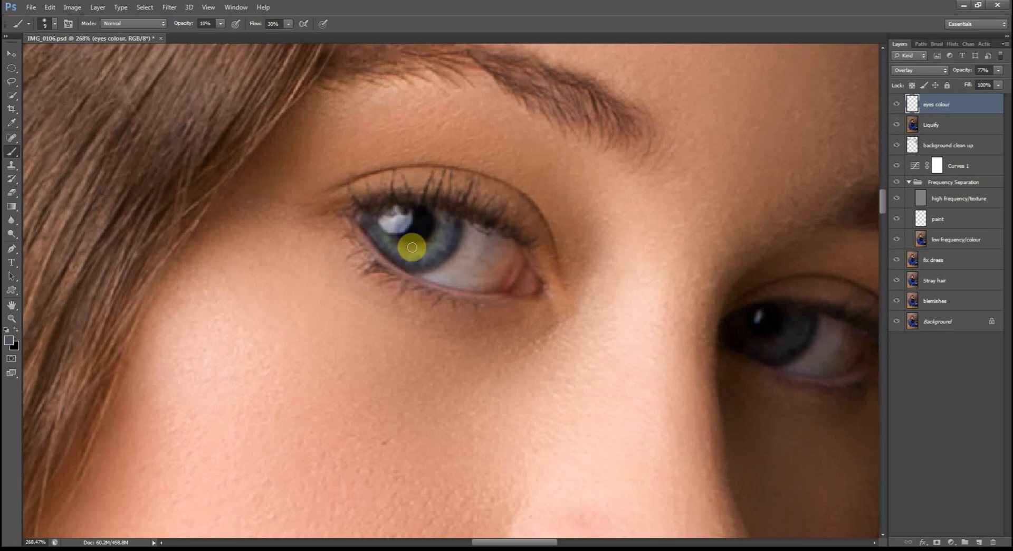
{"action": "scroll", "coordinate": [786, 303], "scroll_direction": "down", "scroll_amount": 10}
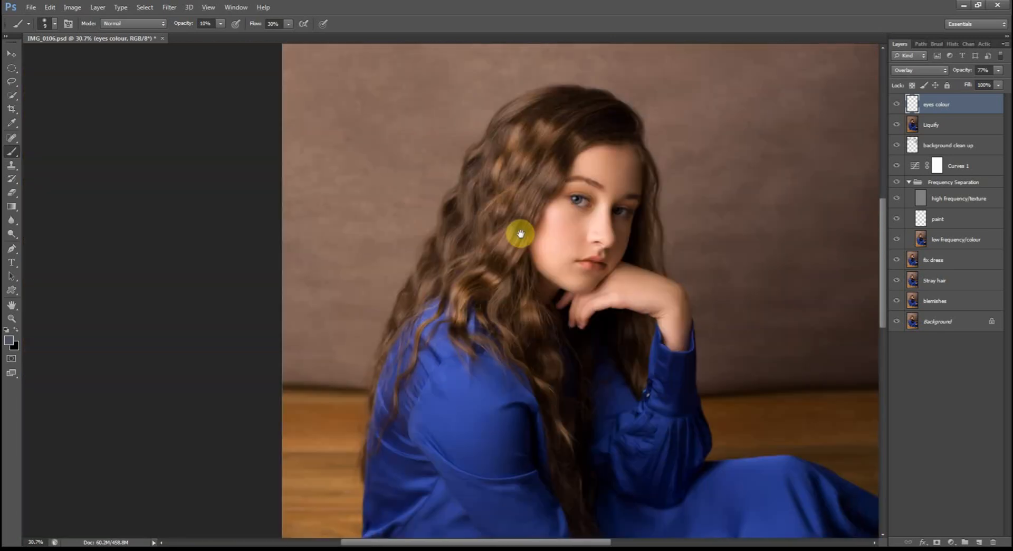
{"action": "scroll", "coordinate": [665, 206], "scroll_direction": "up", "scroll_amount": 5}
{"action": "left_click", "coordinate": [951, 542]}
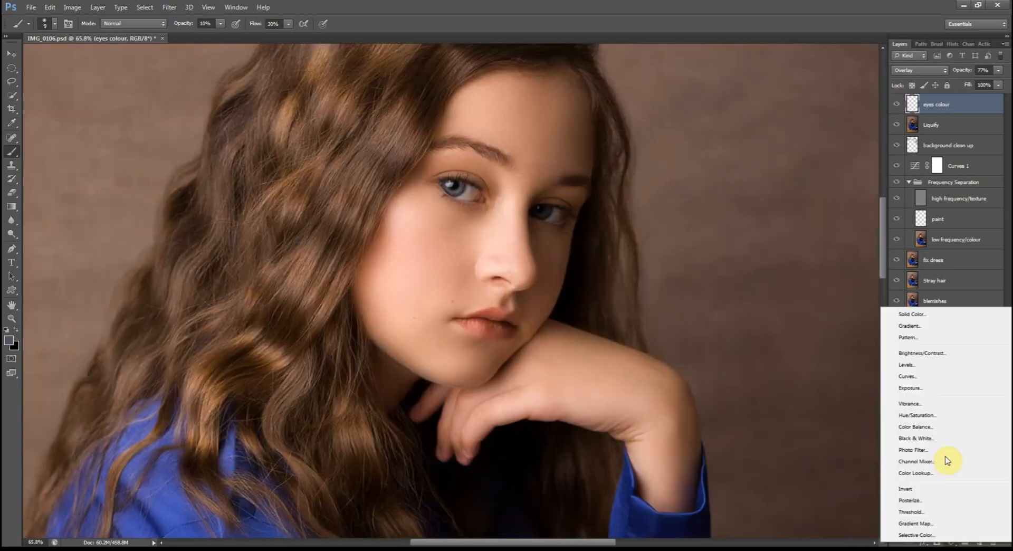
{"action": "left_click", "coordinate": [945, 421]}
{"action": "left_click", "coordinate": [916, 117], "text": "alt"}
{"action": "left_click_drag", "start_coordinate": [826, 153], "coordinate": [824, 152]}
{"action": "mouse_move", "coordinate": [796, 126]}
{"action": "left_mouse_down"}
{"action": "mouse_move", "coordinate": [815, 127]}
{"action": "mouse_move", "coordinate": [794, 127]}
{"action": "mouse_move", "coordinate": [823, 148]}
{"action": "mouse_move", "coordinate": [792, 127]}
{"action": "left_mouse_up"}
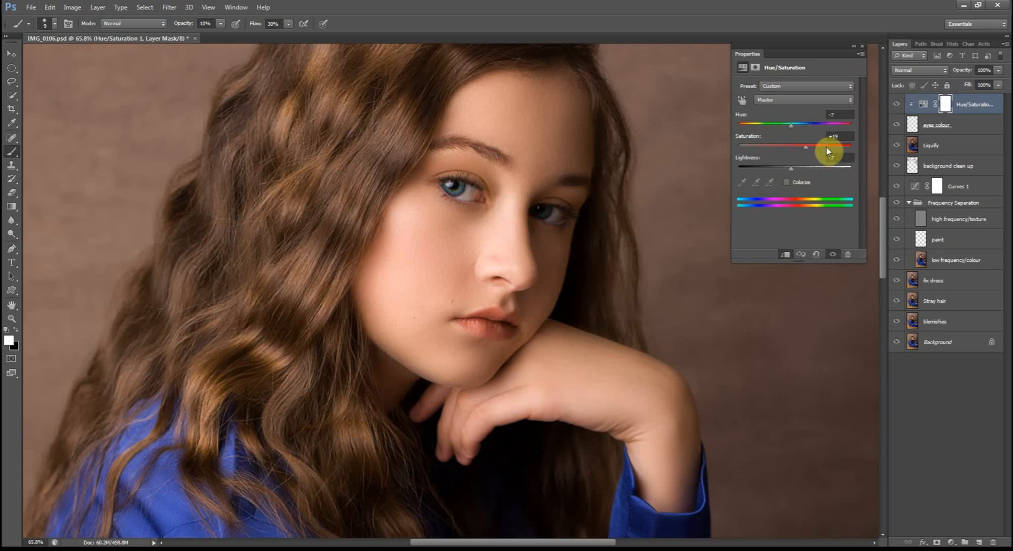
{"action": "left_click", "coordinate": [862, 45]}
Group the eye colour layer with its Hue/Saturation adjustment as "Eyes" and set the group's opacity to 81%
{"action": "left_click", "coordinate": [973, 127], "text": "shift"}
{"action": "key", "text": "ctrl+g"}
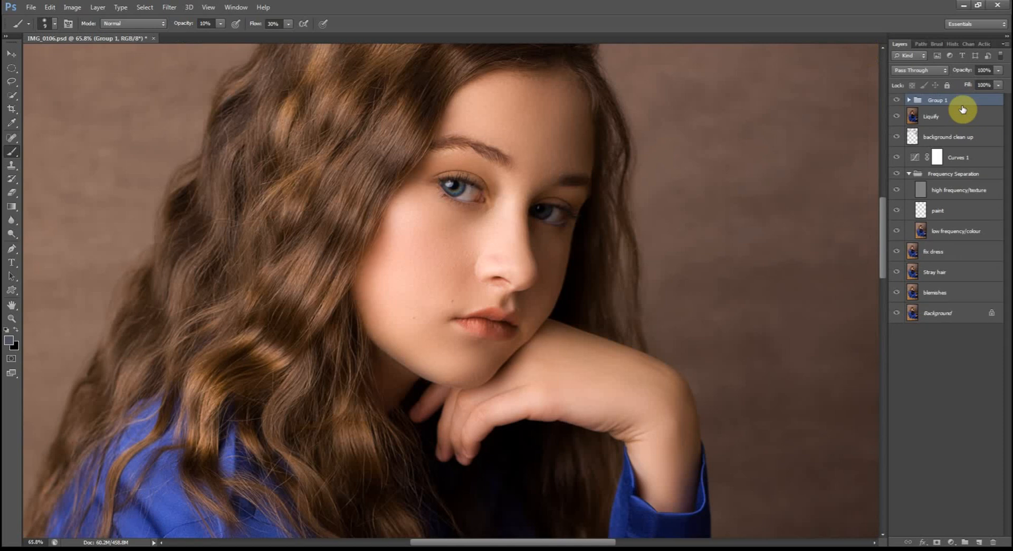
{"action": "type", "text": "Eyes"}
{"action": "key", "text": "Return"}
{"action": "scroll", "coordinate": [538, 152], "scroll_direction": "up", "scroll_amount": 3}
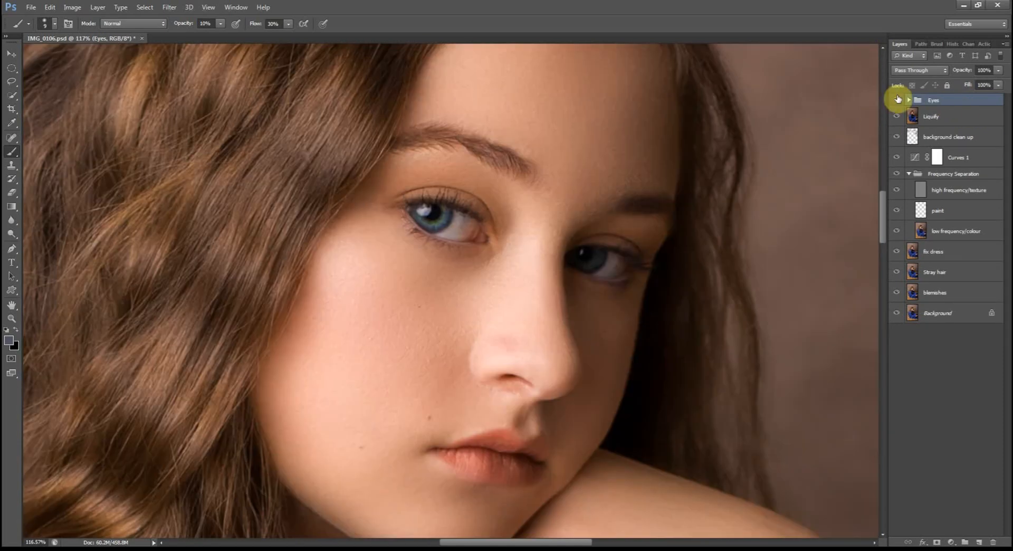
{"action": "left_click_drag", "start_coordinate": [976, 73], "coordinate": [966, 72]}
{"action": "scroll", "coordinate": [778, 226], "scroll_direction": "down", "scroll_amount": 5}
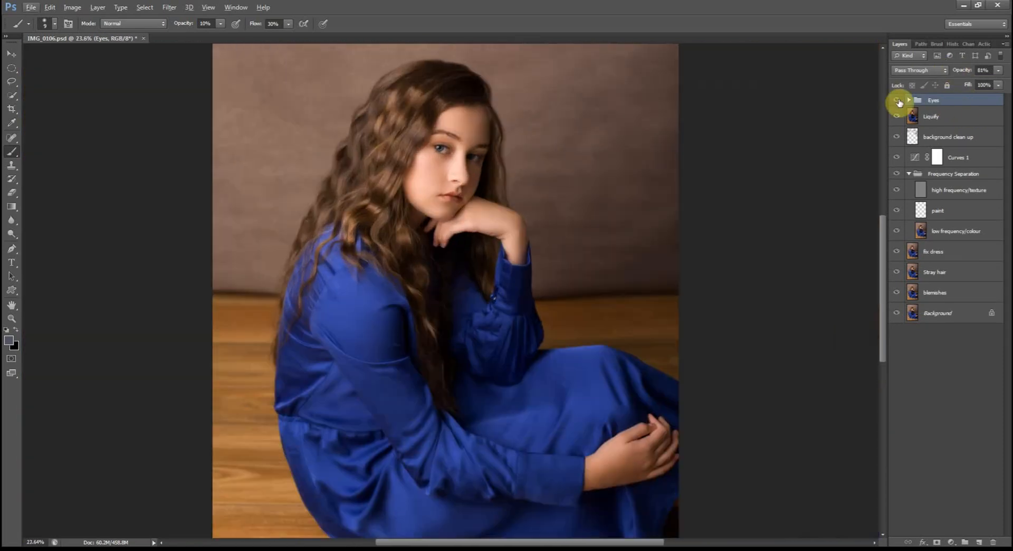
Add a new layer named "whites" at the top of the Eyes group
{"action": "left_click", "coordinate": [909, 100]}
{"action": "left_click", "coordinate": [979, 542]}
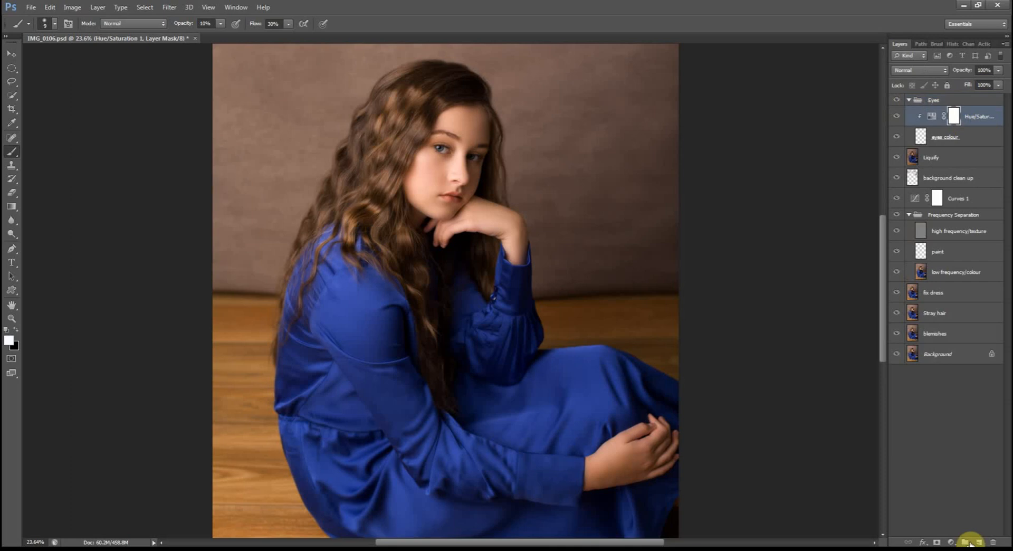
{"action": "key", "text": "Return"}
{"action": "scroll", "coordinate": [453, 136], "scroll_direction": "up", "scroll_amount": 6}
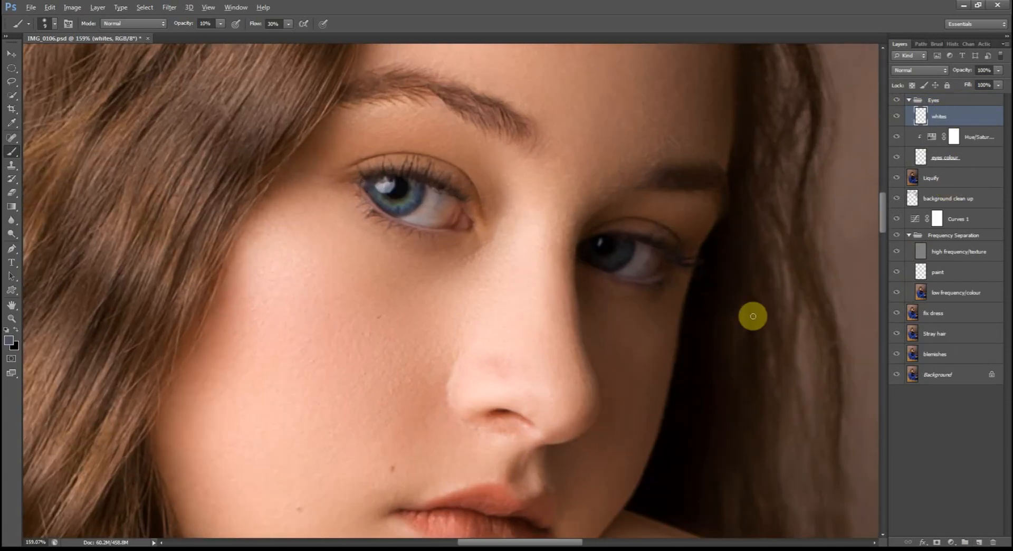
Add a Curves adjustment above "whites", raise its midpoint to input 96, output 163, and invert its mask to black
{"action": "left_click", "coordinate": [951, 542]}
{"action": "left_click", "coordinate": [907, 374]}
{"action": "left_click_drag", "start_coordinate": [803, 181], "coordinate": [796, 145]}
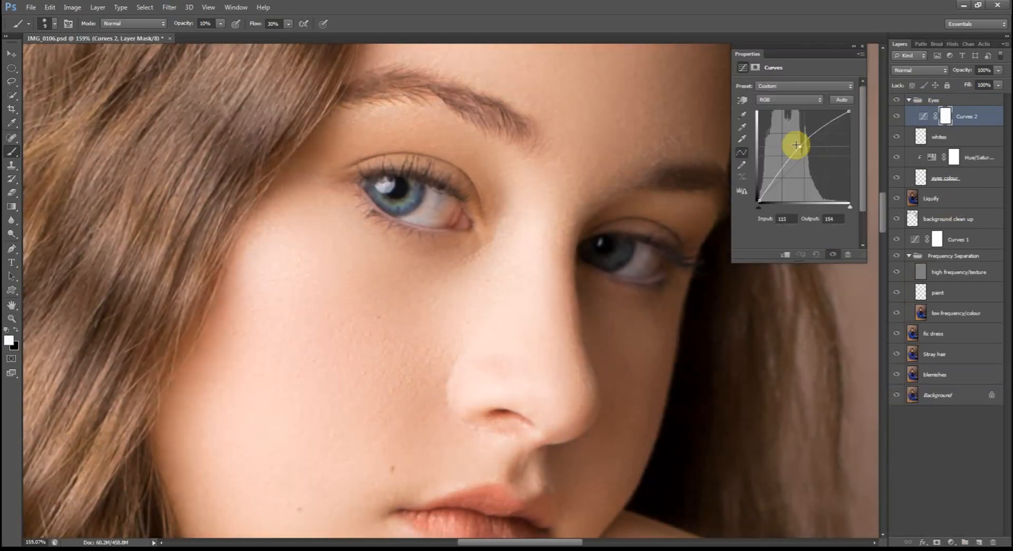
{"action": "left_click_drag", "start_coordinate": [759, 199], "coordinate": [762, 210]}
{"action": "mouse_move", "coordinate": [797, 145]}
{"action": "left_mouse_down"}
{"action": "mouse_move", "coordinate": [795, 162]}
{"action": "mouse_move", "coordinate": [794, 145]}
{"action": "left_mouse_up"}
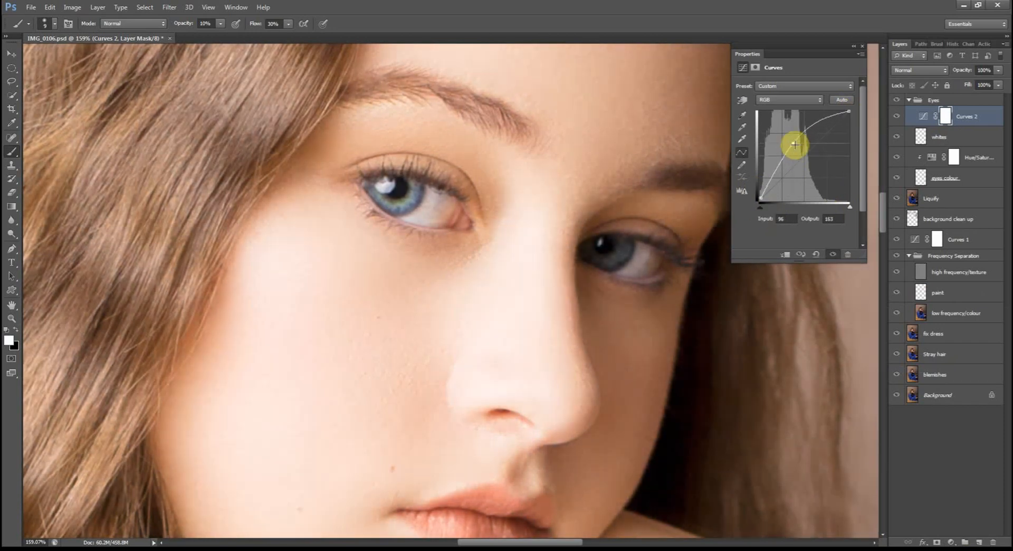
{"action": "left_click", "coordinate": [862, 46]}
{"action": "key", "text": "ctrl+i"}
Brighten the white of the better-lit eye by painting white on the Curves mask with a 25 px brush at 10% opacity
{"action": "scroll", "coordinate": [472, 204], "scroll_direction": "up", "scroll_amount": 4}
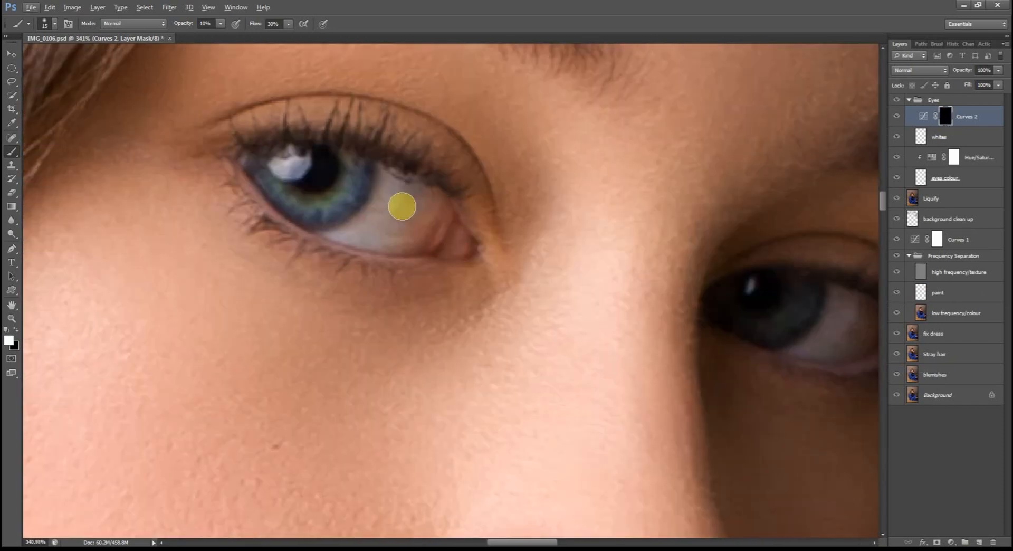
{"action": "key", "text": "bracketright"}
{"action": "key", "text": "bracketright"}
{"action": "key", "text": "bracketright"}
{"action": "key", "text": "bracketright"}
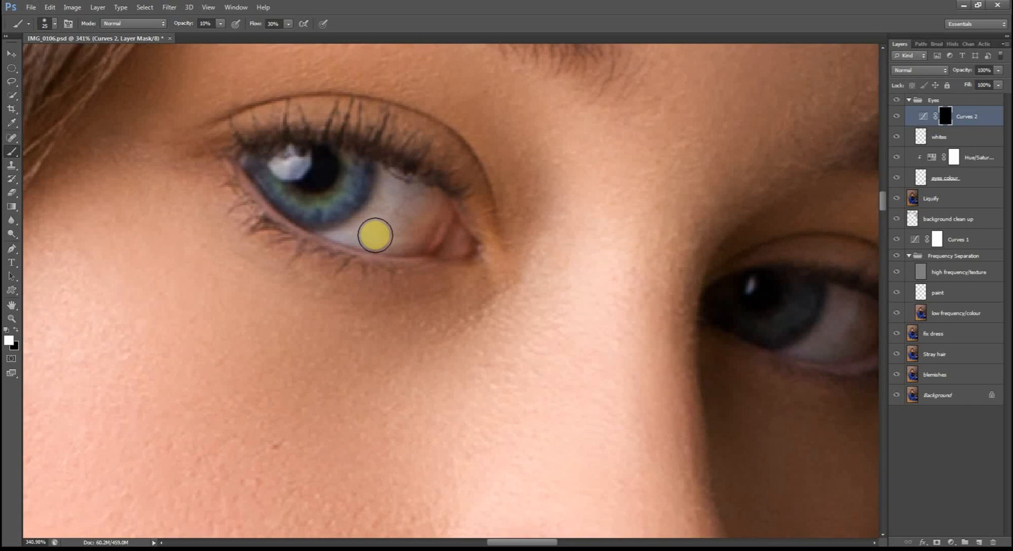
{"action": "mouse_move", "coordinate": [375, 235]}
{"action": "left_mouse_down"}
{"action": "mouse_move", "coordinate": [414, 211]}
{"action": "mouse_move", "coordinate": [396, 195]}
{"action": "left_mouse_up"}
Raise the brush opacity to 13% and brighten the white of the shadowed eye on the Curves mask
{"action": "key", "text": "1"}
{"action": "key", "text": "3"}
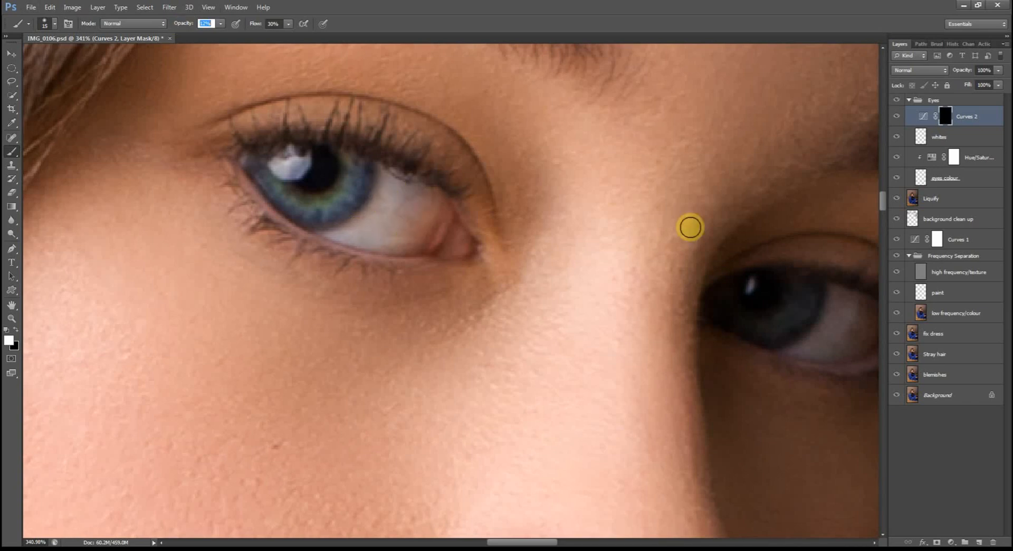
{"action": "scroll", "coordinate": [711, 423], "scroll_direction": "right", "scroll_amount": 2}
{"action": "mouse_move", "coordinate": [752, 330]}
{"action": "left_mouse_down"}
{"action": "mouse_move", "coordinate": [771, 298]}
{"action": "mouse_move", "coordinate": [766, 320]}
{"action": "mouse_move", "coordinate": [744, 310]}
{"action": "mouse_move", "coordinate": [778, 315]}
{"action": "mouse_move", "coordinate": [728, 344]}
{"action": "left_mouse_up"}
Brighten the catchlights with an 8 px brush, then touch up the better-lit eye's white at 10 px on the mask
{"action": "key", "text": "["}
{"action": "key", "text": "["}
{"action": "key", "text": "["}
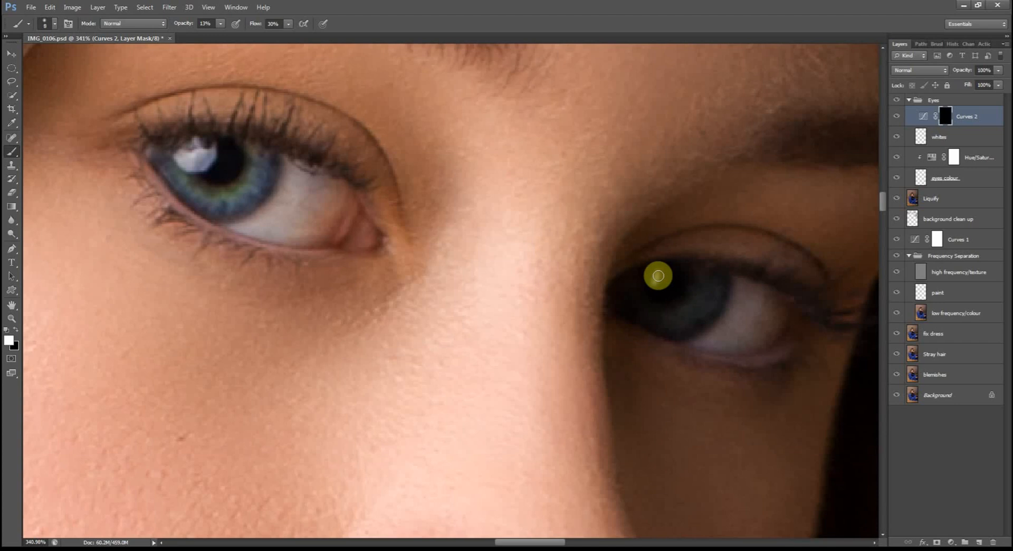
{"action": "left_click_drag", "start_coordinate": [203, 149], "coordinate": [185, 170]}
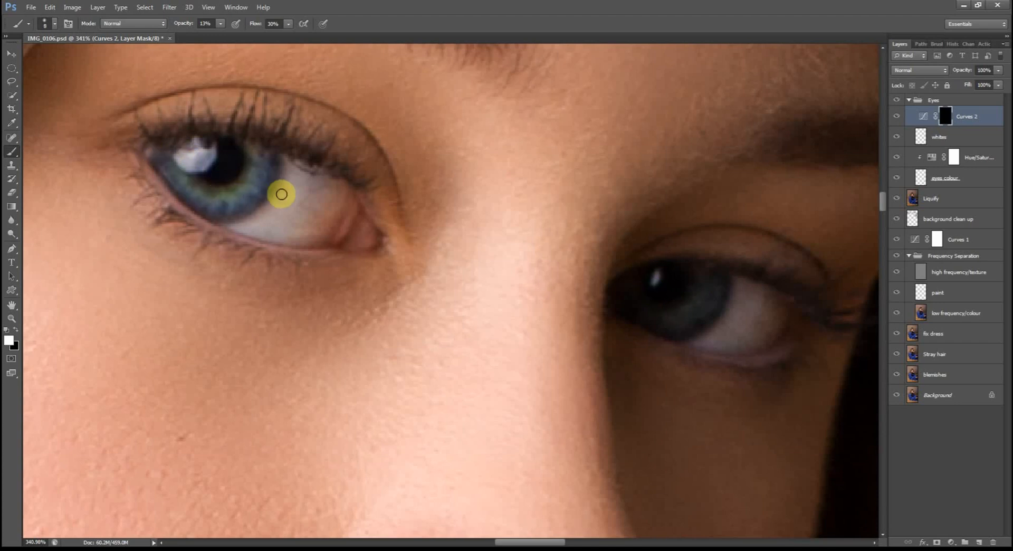
{"action": "key", "text": "bracketleft"}
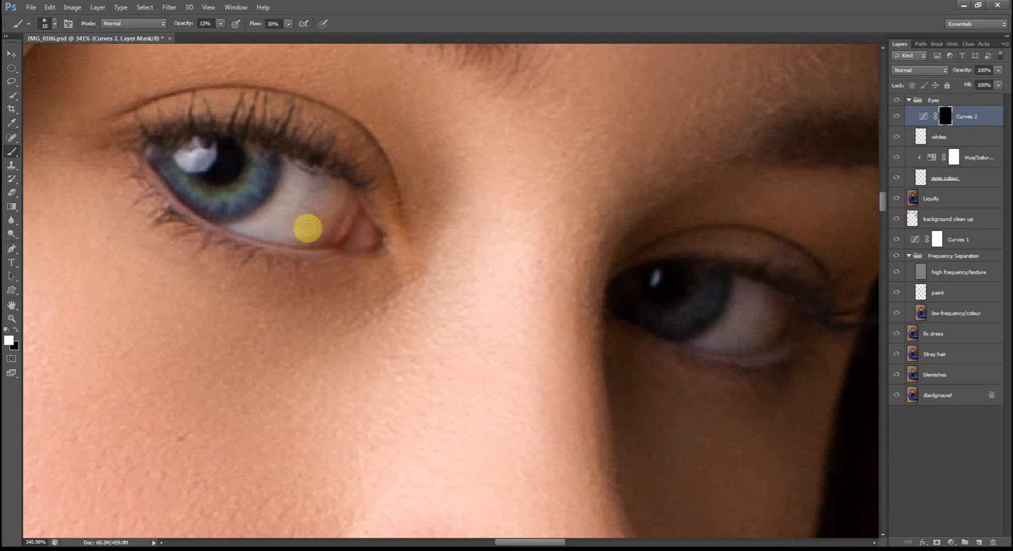
Compare the eyes with and without the brightening Curves layer and set its opacity to 50%
{"action": "scroll", "coordinate": [554, 243], "scroll_direction": "down", "scroll_amount": 5}
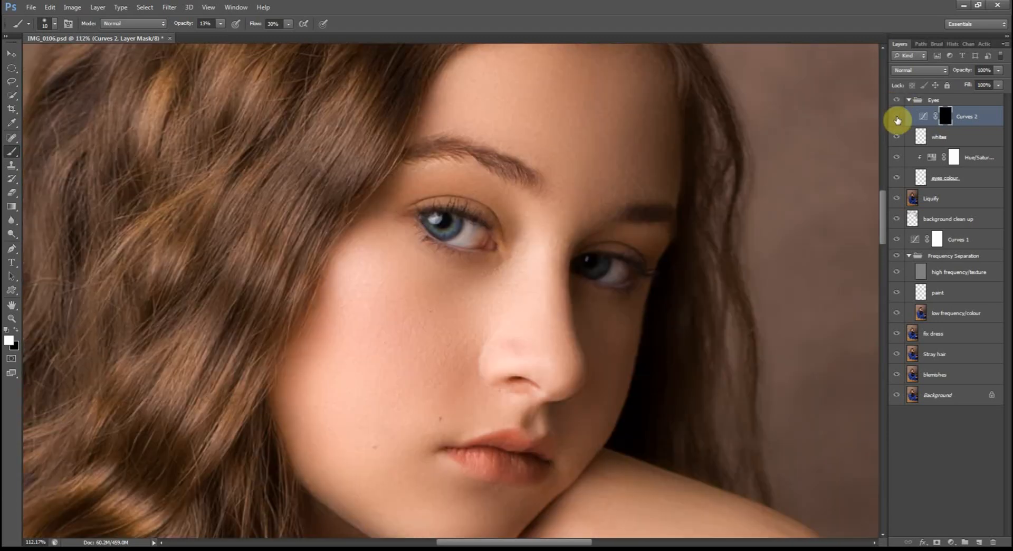
{"action": "left_click", "coordinate": [474, 224]}
{"action": "left_click", "coordinate": [897, 120]}
{"action": "left_click", "coordinate": [897, 121]}
{"action": "left_click_drag", "start_coordinate": [967, 74], "coordinate": [953, 73]}
{"action": "left_click", "coordinate": [985, 69]}
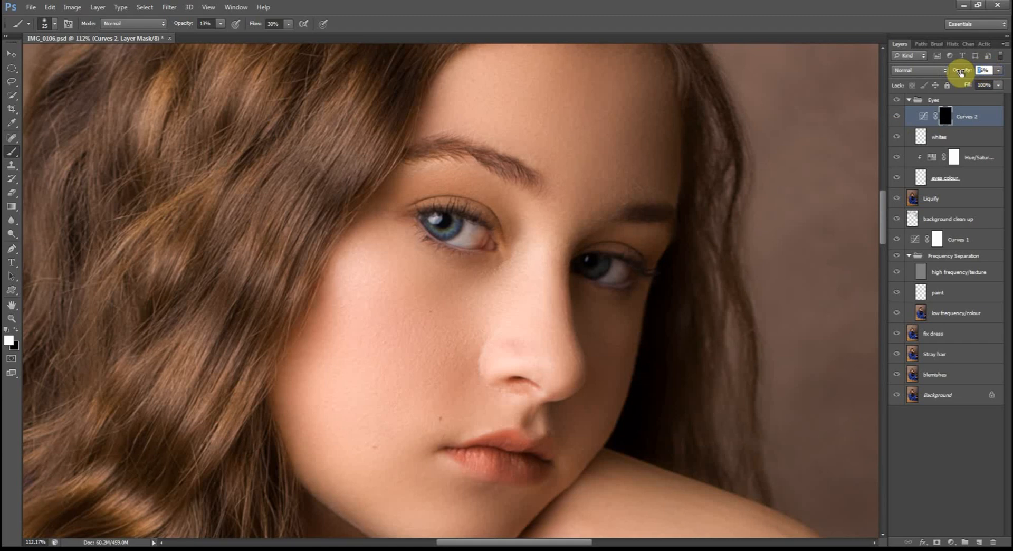
{"action": "type", "text": "50"}
{"action": "key", "text": "Return"}
On a new layer atop the Eyes group, clone away the veins in the better-lit eye's white at 100% Clone Stamp opacity
{"action": "scroll", "coordinate": [751, 211], "scroll_direction": "down", "scroll_amount": 10}
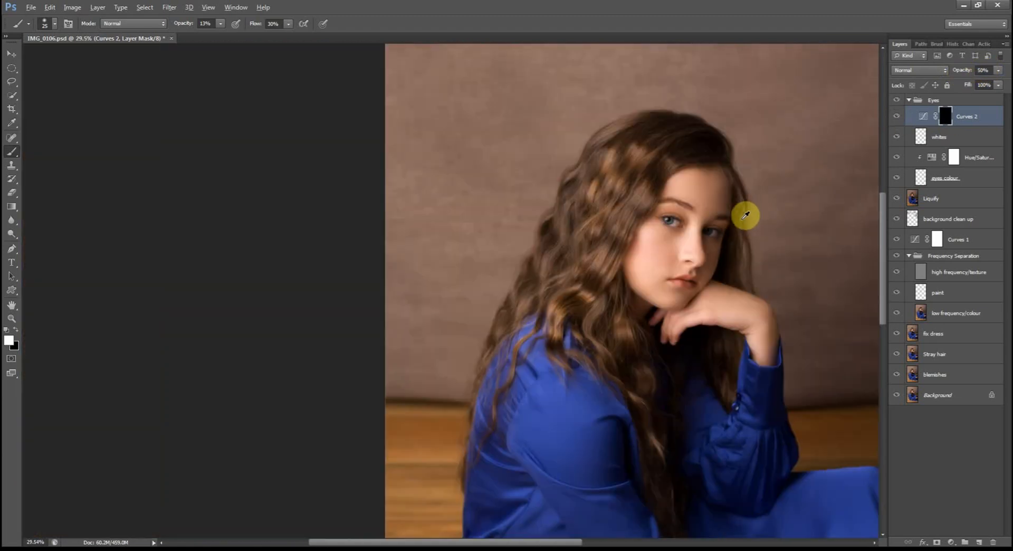
{"action": "scroll", "coordinate": [744, 216], "scroll_direction": "up", "scroll_amount": 8}
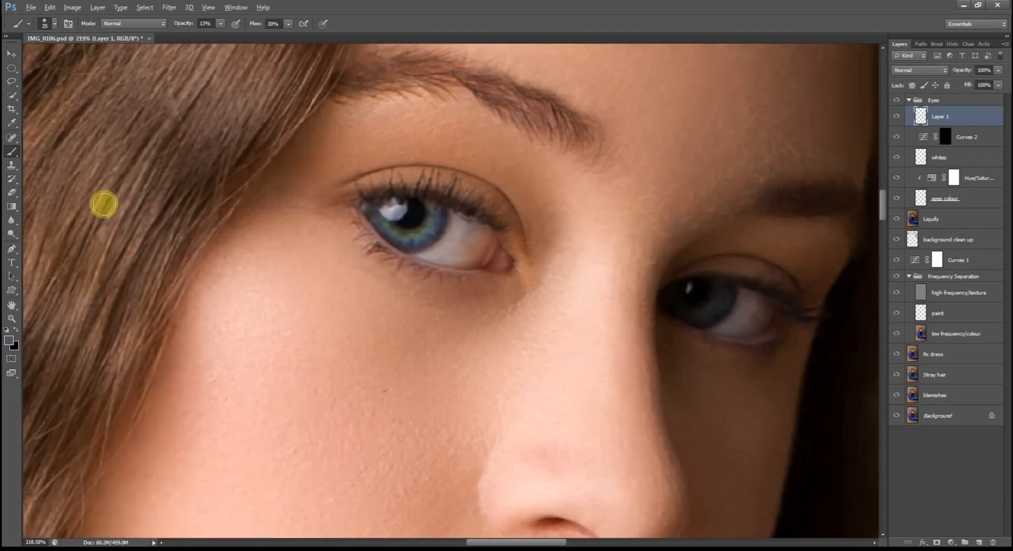
{"action": "scroll", "coordinate": [294, 177], "scroll_direction": "up", "scroll_amount": 2}
{"action": "key", "text": "s"}
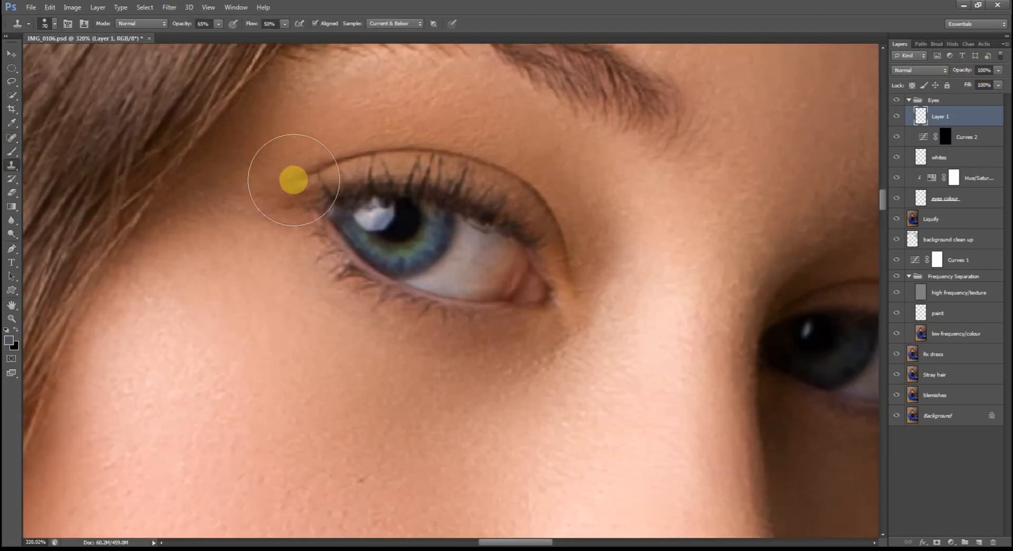
{"action": "scroll", "coordinate": [481, 254], "scroll_direction": "up", "scroll_amount": 2}
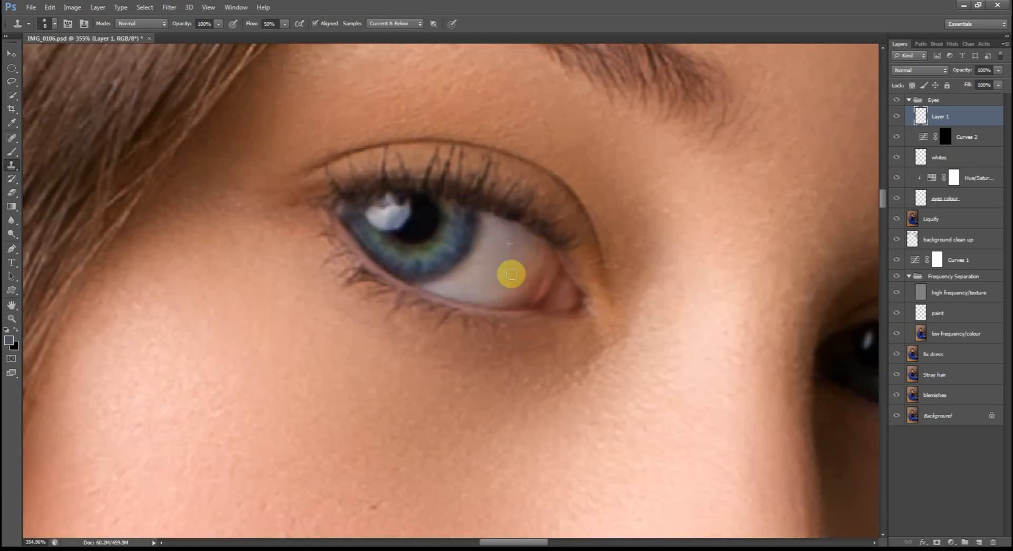
{"action": "scroll", "coordinate": [591, 236], "scroll_direction": "down", "scroll_amount": 12}
Lower the Clone Stamp opacity to 20% and even out the white of the shadowed eye
{"action": "scroll", "coordinate": [669, 305], "scroll_direction": "up", "scroll_amount": 14}
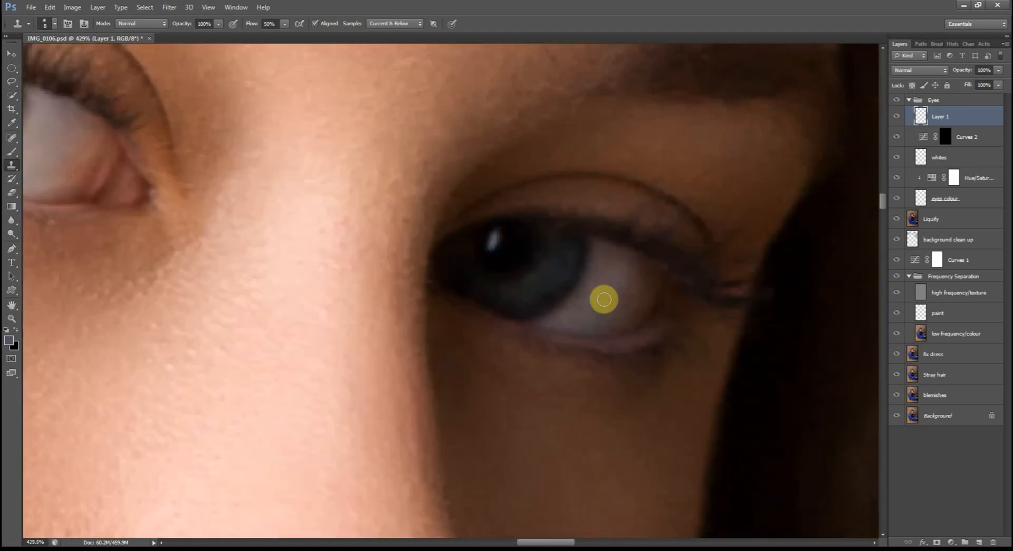
{"action": "left_click", "coordinate": [185, 26]}
{"action": "type", "text": "20"}
{"action": "key", "text": "Return"}
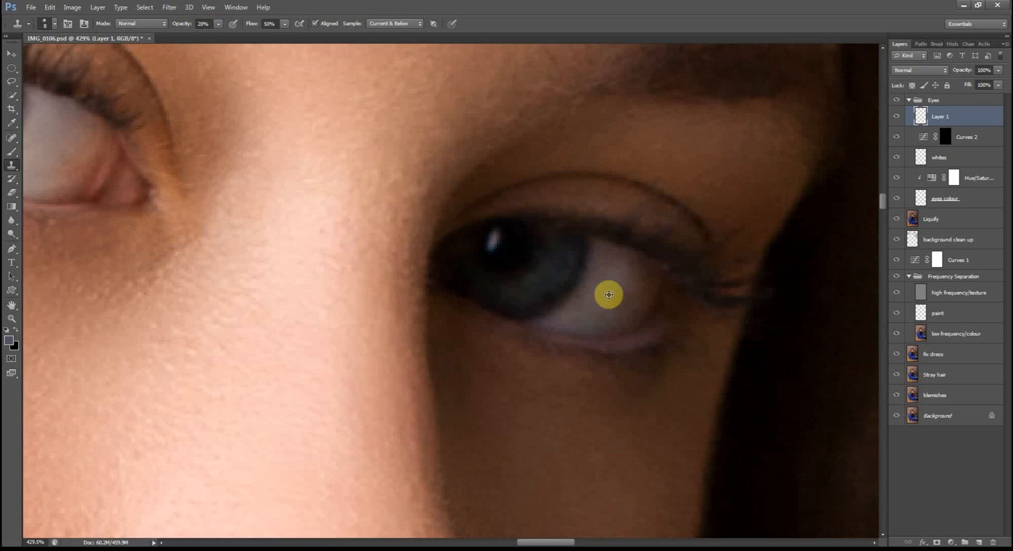
{"action": "left_click", "coordinate": [609, 294], "text": "alt"}
{"action": "mouse_move", "coordinate": [626, 294]}
{"action": "left_mouse_down"}
{"action": "mouse_move", "coordinate": [636, 276]}
{"action": "mouse_move", "coordinate": [647, 284]}
{"action": "mouse_move", "coordinate": [629, 308]}
{"action": "left_mouse_up"}
{"action": "left_click", "coordinate": [622, 270], "text": "alt"}
{"action": "left_click", "coordinate": [648, 293], "text": "alt"}
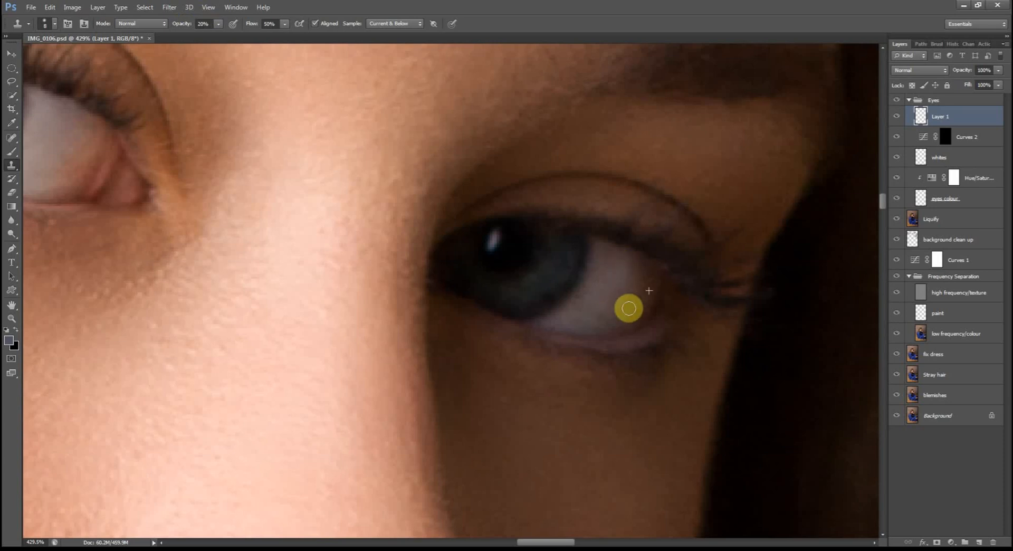
Review the cloned eye whites and add a layer mask to the cloning layer
{"action": "scroll", "coordinate": [677, 301], "scroll_direction": "down", "scroll_amount": 2}
{"action": "scroll", "coordinate": [700, 337], "scroll_direction": "down", "scroll_amount": 5}
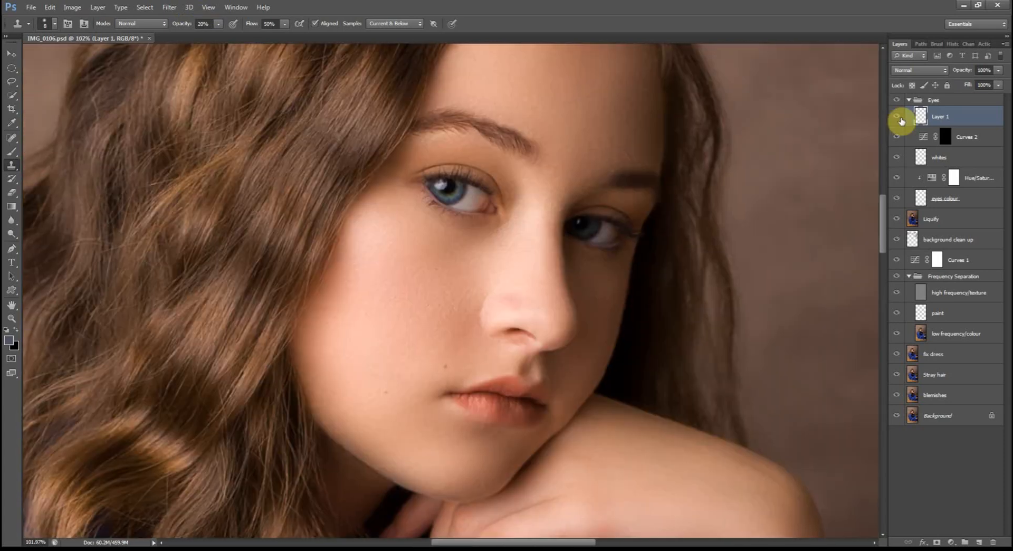
{"action": "left_click_drag", "start_coordinate": [962, 70], "coordinate": [900, 101]}
{"action": "left_click", "coordinate": [941, 135]}
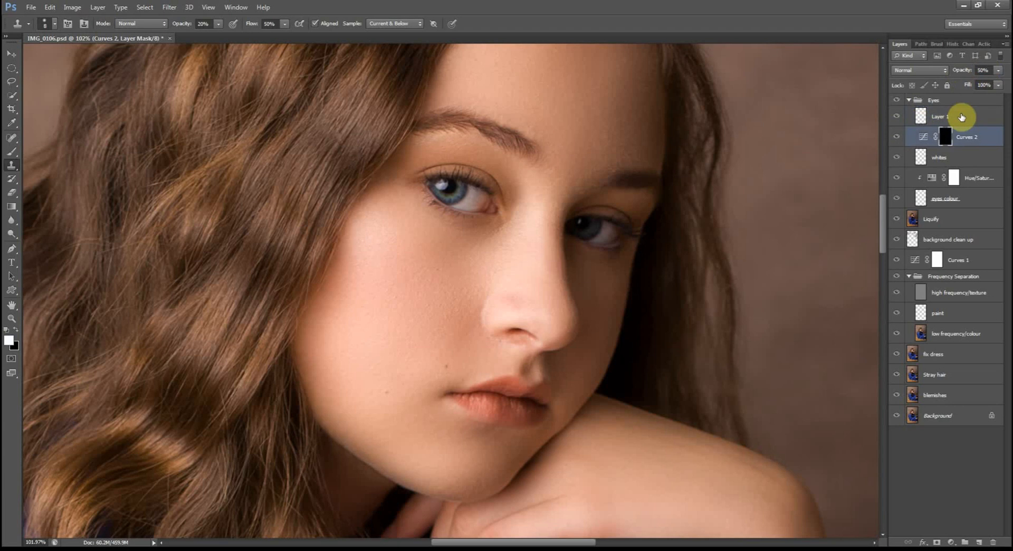
{"action": "left_click", "coordinate": [961, 117]}
{"action": "left_click", "coordinate": [936, 542]}
{"action": "key", "text": "b"}
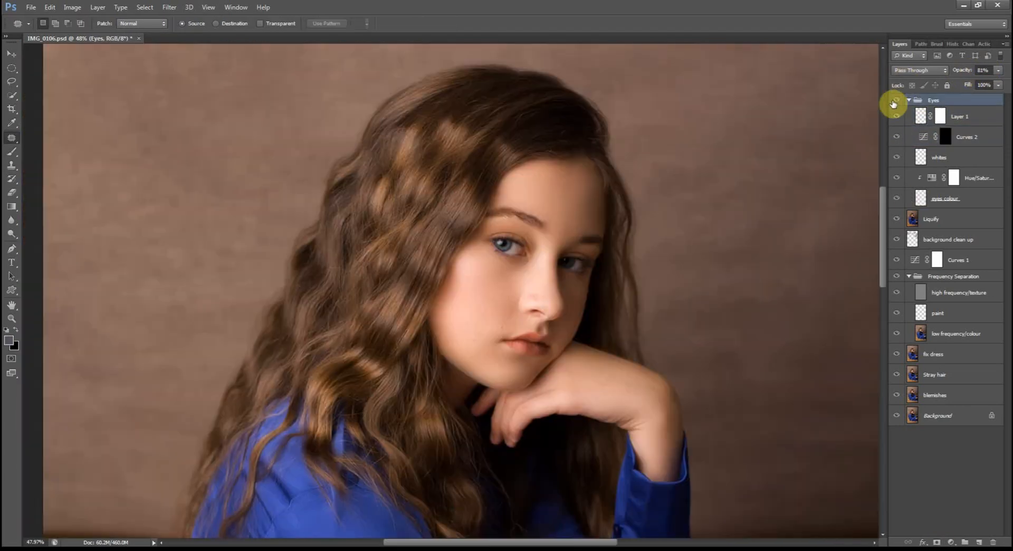
Collapse the Eyes group, add a brightening Curves adjustment named "highlights" above it, and invert its mask to black
{"action": "left_click_drag", "start_coordinate": [951, 109], "coordinate": [974, 542]}
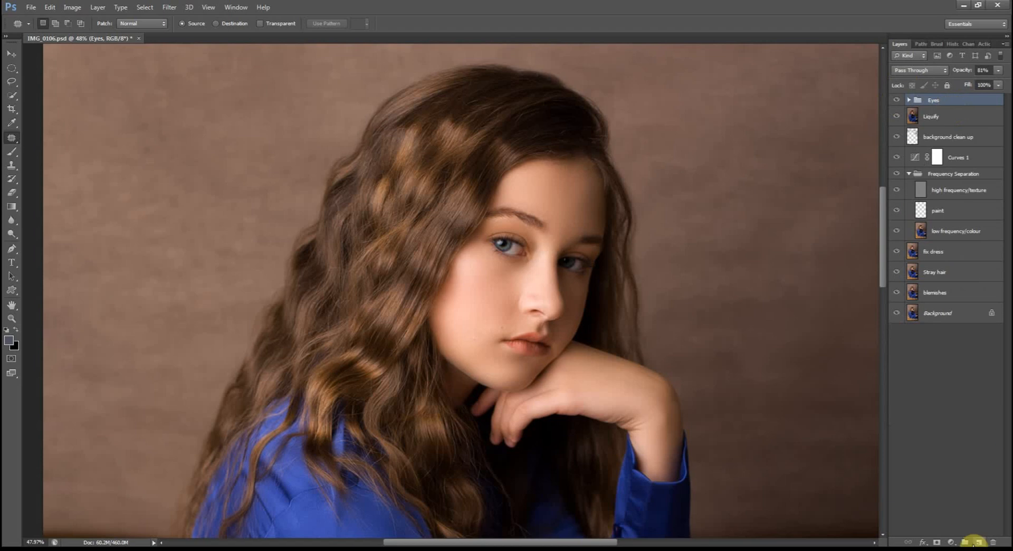
{"action": "left_click", "coordinate": [953, 542]}
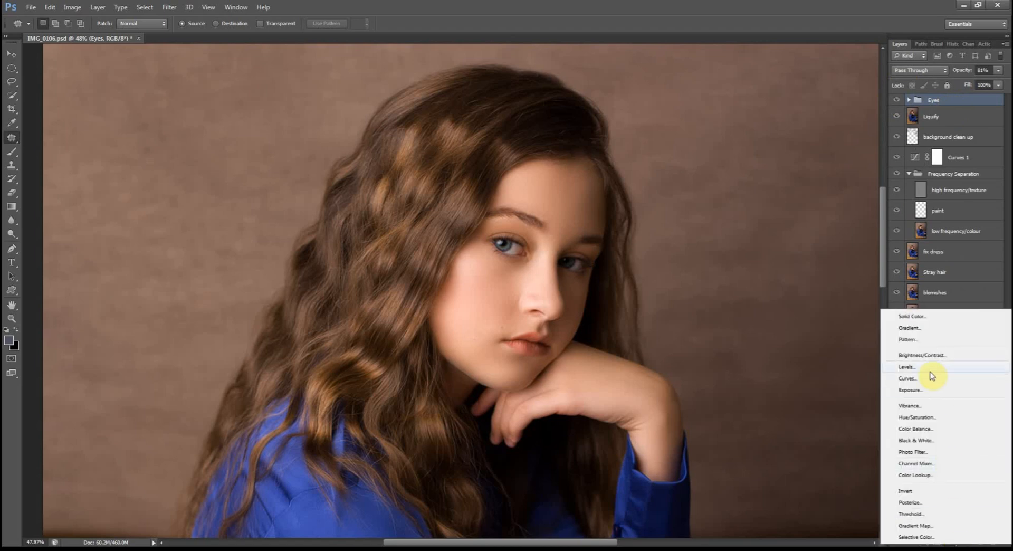
{"action": "left_click", "coordinate": [907, 379]}
{"action": "mouse_move", "coordinate": [809, 153]}
{"action": "left_mouse_down"}
{"action": "mouse_move", "coordinate": [799, 144]}
{"action": "mouse_move", "coordinate": [807, 138]}
{"action": "left_mouse_up"}
{"action": "double_click", "coordinate": [958, 104]}
{"action": "type", "text": "highlights"}
{"action": "key", "text": "Return"}
{"action": "left_click", "coordinate": [936, 104]}
{"action": "key", "text": "ctrl+i"}
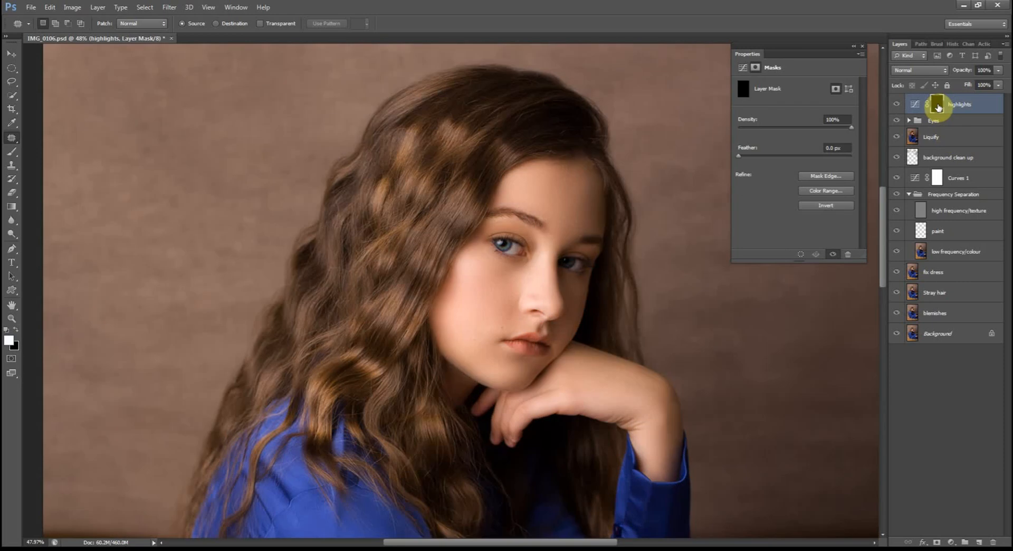
Add a darkening Curves adjustment at input 182, output 146, name it "shadoes" and invert its mask to black
{"action": "left_click", "coordinate": [953, 542]}
{"action": "left_click", "coordinate": [908, 377]}
{"action": "left_click_drag", "start_coordinate": [808, 154], "coordinate": [814, 156]}
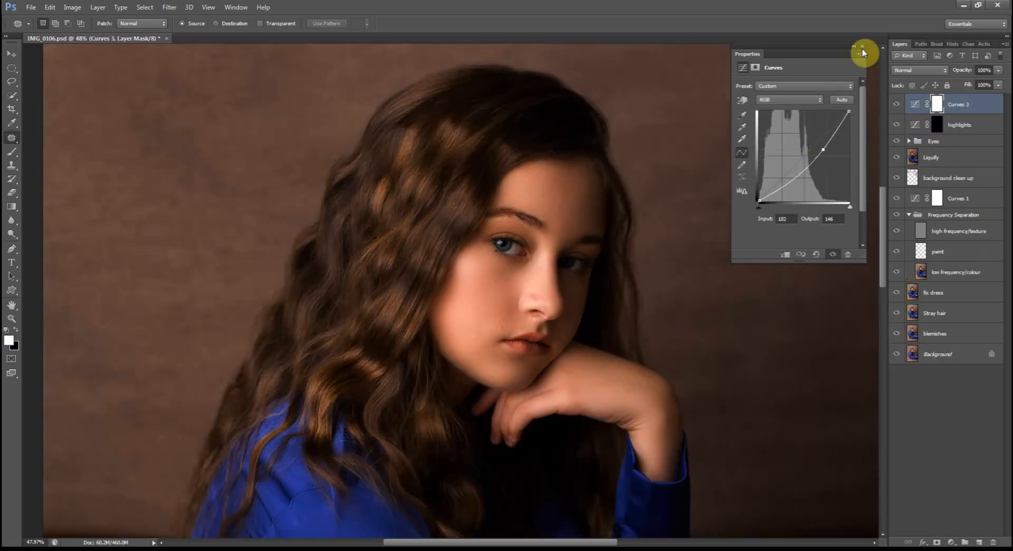
{"action": "left_click", "coordinate": [863, 46]}
{"action": "double_click", "coordinate": [959, 105]}
{"action": "type", "text": "shadoes"}
{"action": "left_click", "coordinate": [938, 104]}
{"action": "key", "text": "ctrl+i"}
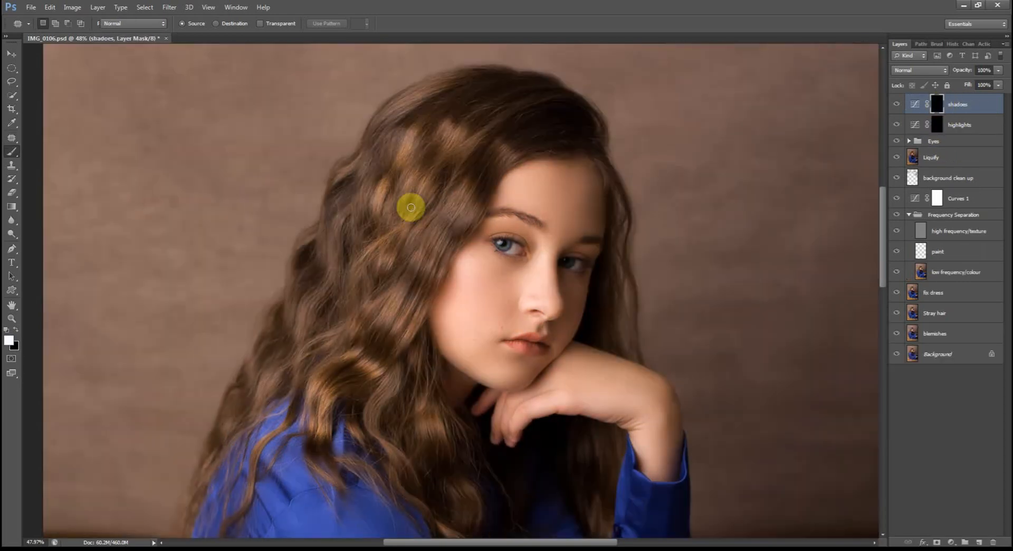
Switch to the Brush tool and correct the name of the "shadoes" Curves layer to "shadows"
{"action": "key", "text": "b"}
{"action": "scroll", "coordinate": [502, 267], "scroll_direction": "up", "scroll_amount": 3}
{"action": "key", "text": "bracketright"}
{"action": "key", "text": "bracketright"}
{"action": "key", "text": "bracketright"}
{"action": "key", "text": "bracketright"}
{"action": "key", "text": "bracketright"}
{"action": "key", "text": "bracketright"}
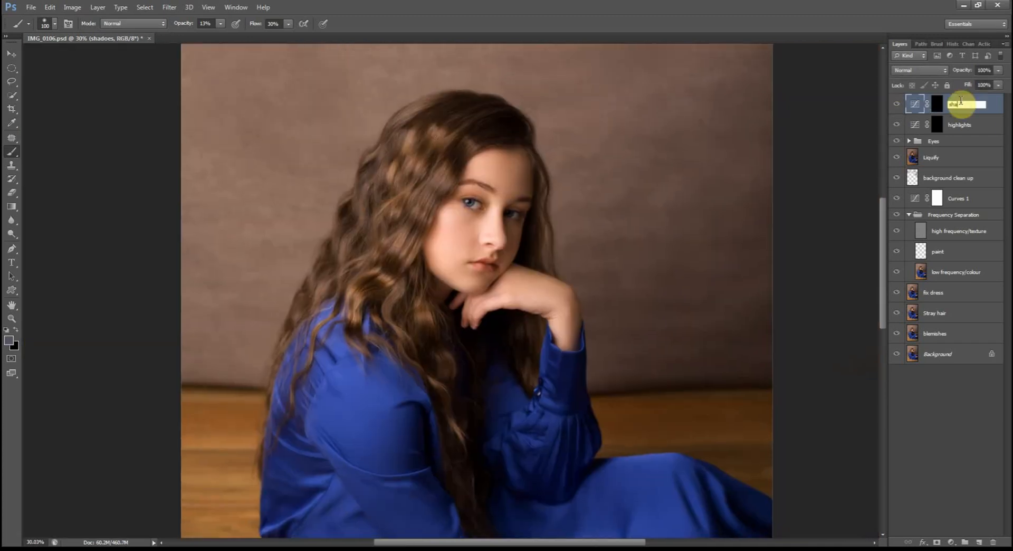
{"action": "left_click", "coordinate": [962, 103]}
{"action": "scroll", "coordinate": [531, 218], "scroll_direction": "up", "scroll_amount": 3}
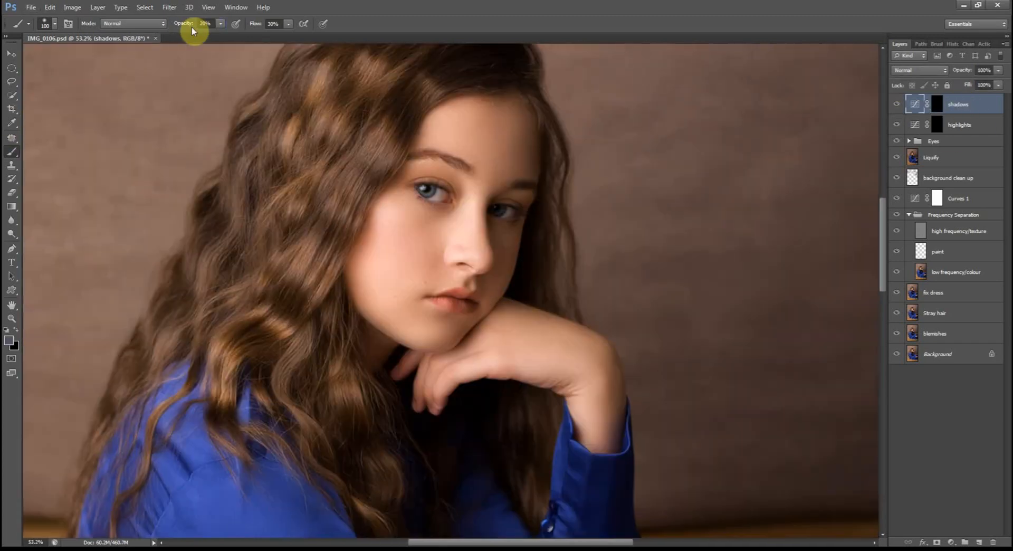
Paint white at 20% brush opacity on the shadows mask to darken the outer cheek and jawline
{"action": "key", "text": "d"}
{"action": "left_click", "coordinate": [937, 104]}
{"action": "scroll", "coordinate": [519, 74], "scroll_direction": "up", "scroll_amount": 4}
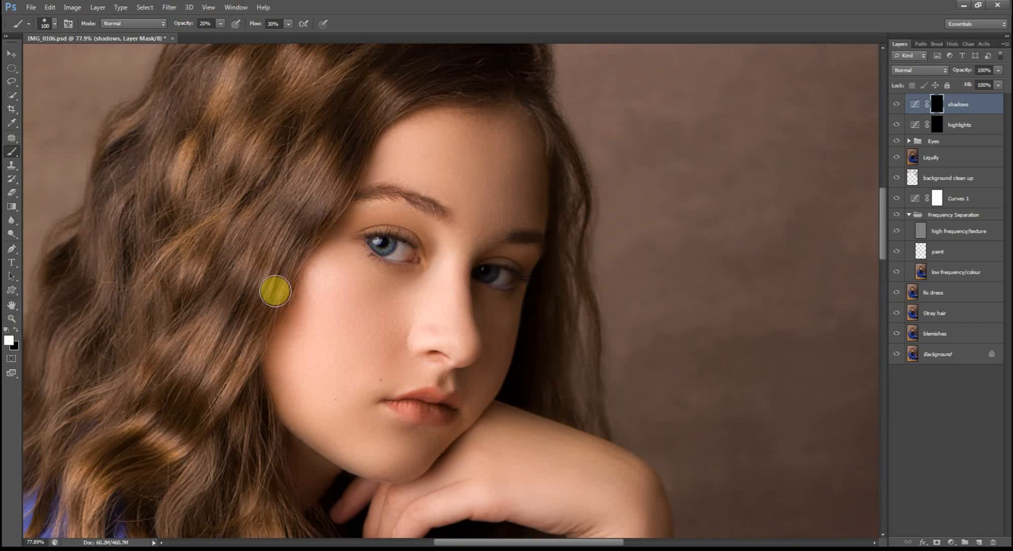
{"action": "left_click_drag", "start_coordinate": [275, 291], "coordinate": [271, 393]}
{"action": "key", "text": "bracketleft"}
{"action": "key", "text": "bracketleft"}
{"action": "key", "text": "bracketleft"}
{"action": "key", "text": "bracketleft"}
{"action": "mouse_move", "coordinate": [311, 437]}
{"action": "left_mouse_down"}
{"action": "mouse_move", "coordinate": [391, 480]}
{"action": "mouse_move", "coordinate": [468, 435]}
{"action": "left_mouse_up"}
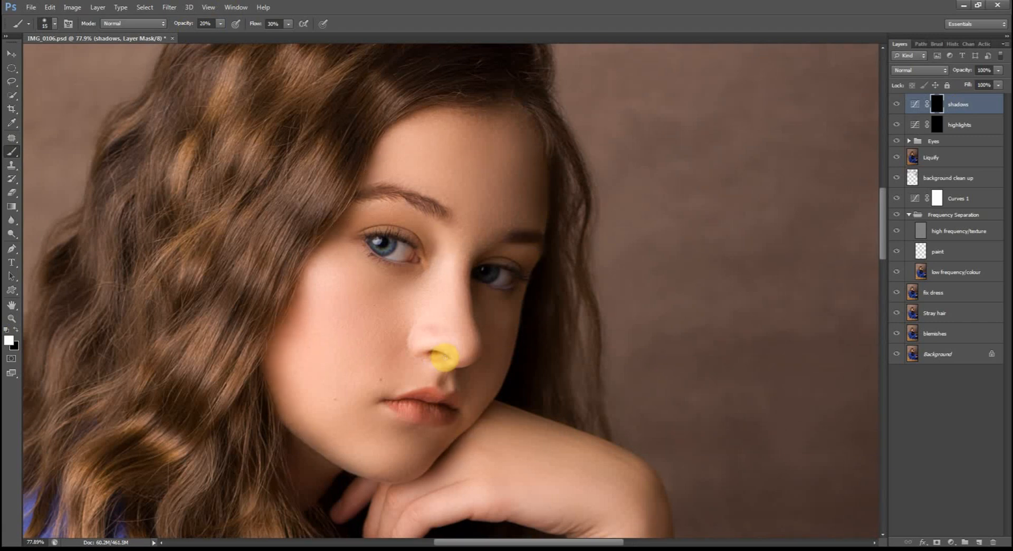
Deepen the shadows along the side of the nose and around the eyes on the shadows mask
{"action": "left_click_drag", "start_coordinate": [469, 363], "coordinate": [474, 331]}
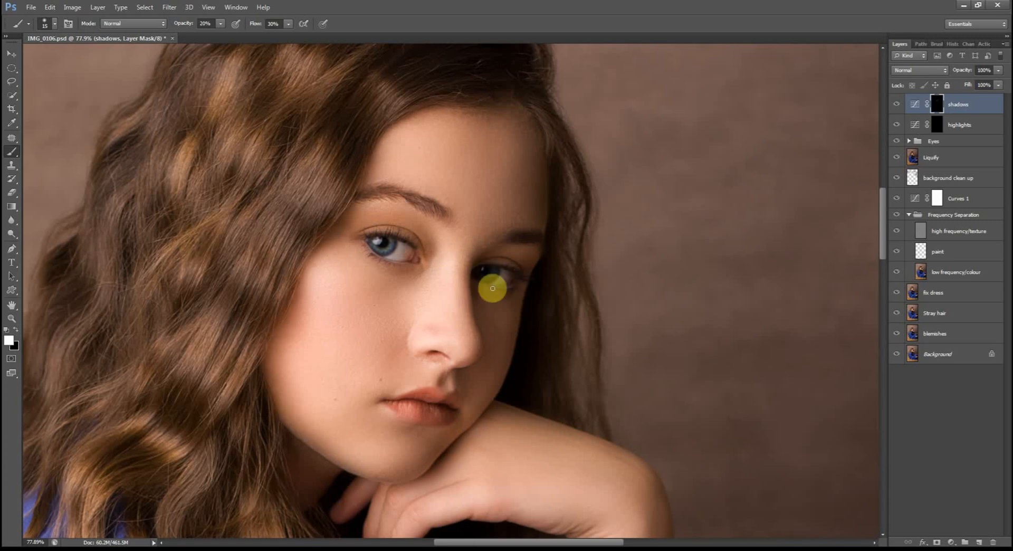
{"action": "key", "text": "bracketright"}
{"action": "key", "text": "bracketright"}
{"action": "key", "text": "bracketright"}
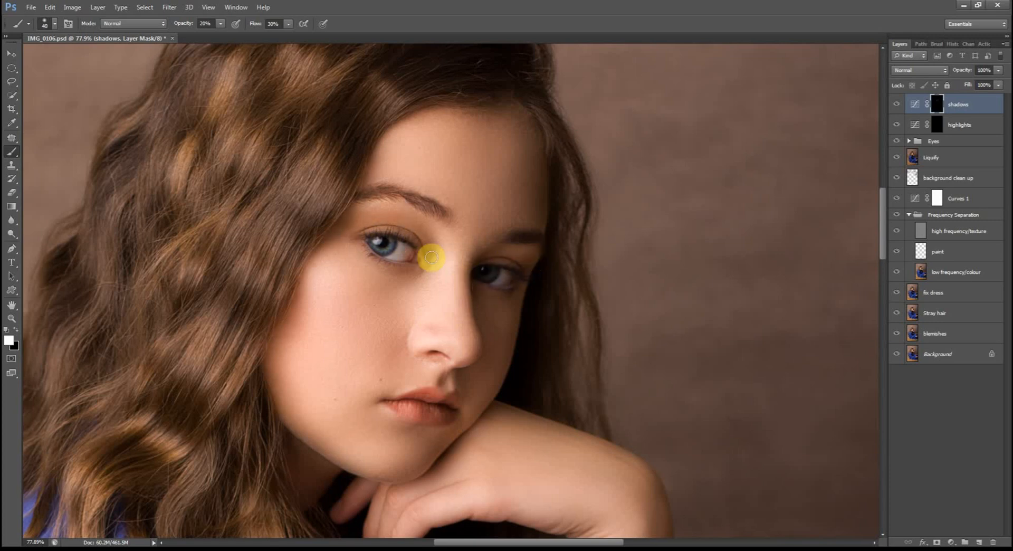
{"action": "key", "text": "bracketleft"}
{"action": "key", "text": "bracketleft"}
{"action": "key", "text": "bracketleft"}
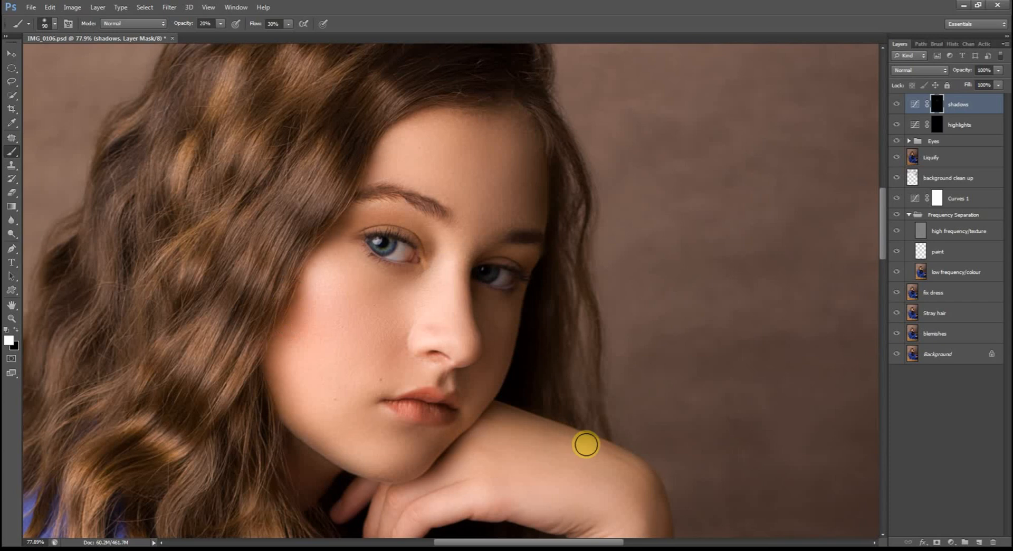
Darken the contours of the raised hand and fingers beneath the chin
{"action": "scroll", "coordinate": [604, 332], "scroll_direction": "down", "scroll_amount": 3}
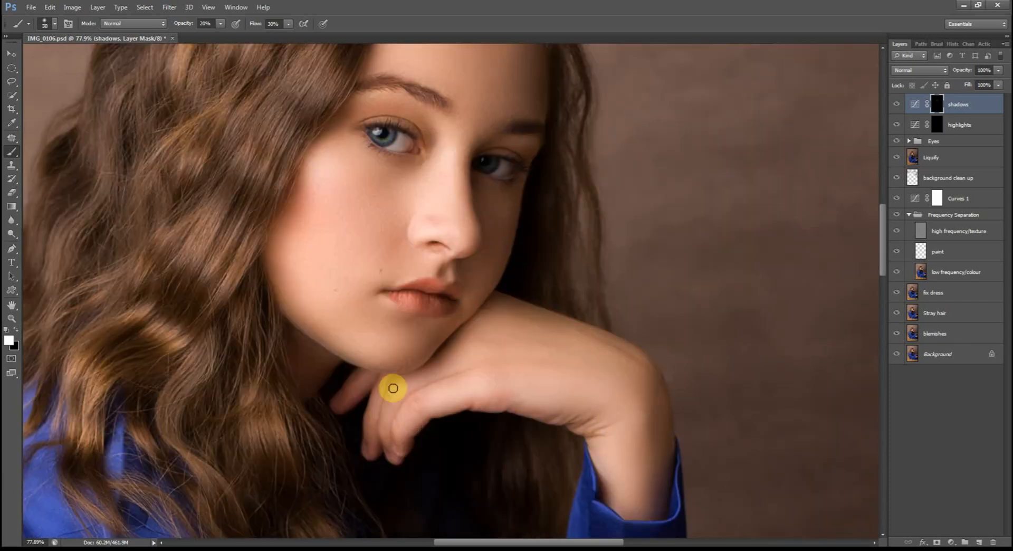
{"action": "key", "text": "bracketright"}
{"action": "key", "text": "bracketright"}
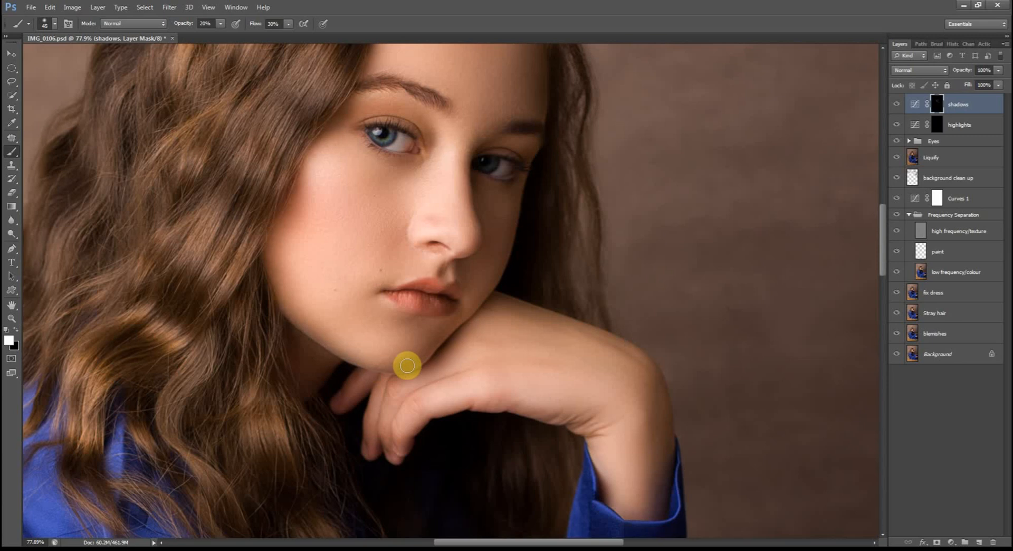
Darken the shadow areas between the hair waves and across the crown, varying the brush size
{"action": "scroll", "coordinate": [298, 211], "scroll_direction": "up", "scroll_amount": 5}
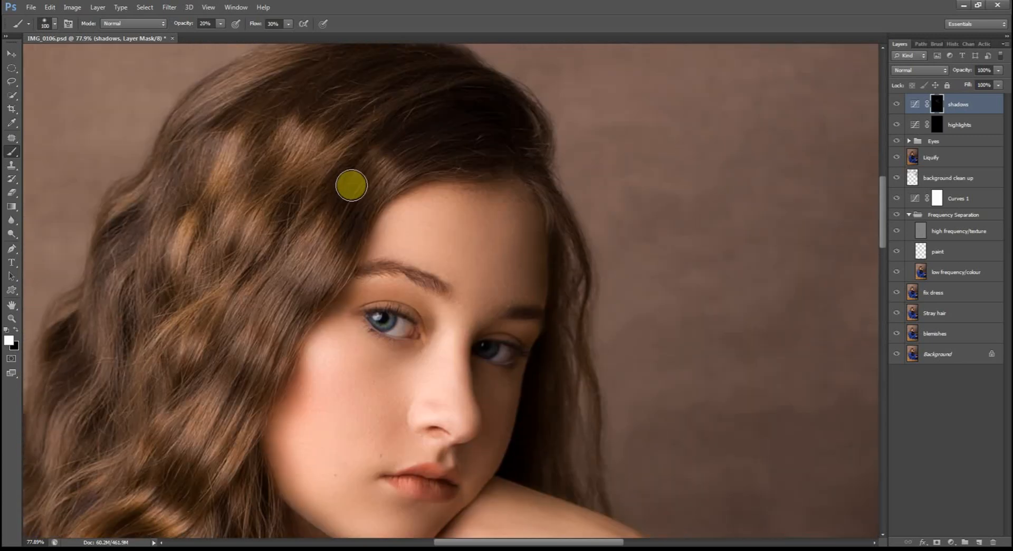
{"action": "key", "text": "bracketright"}
{"action": "key", "text": "bracketright"}
{"action": "key", "text": "bracketright"}
{"action": "scroll", "coordinate": [267, 177], "scroll_direction": "up", "scroll_amount": 1}
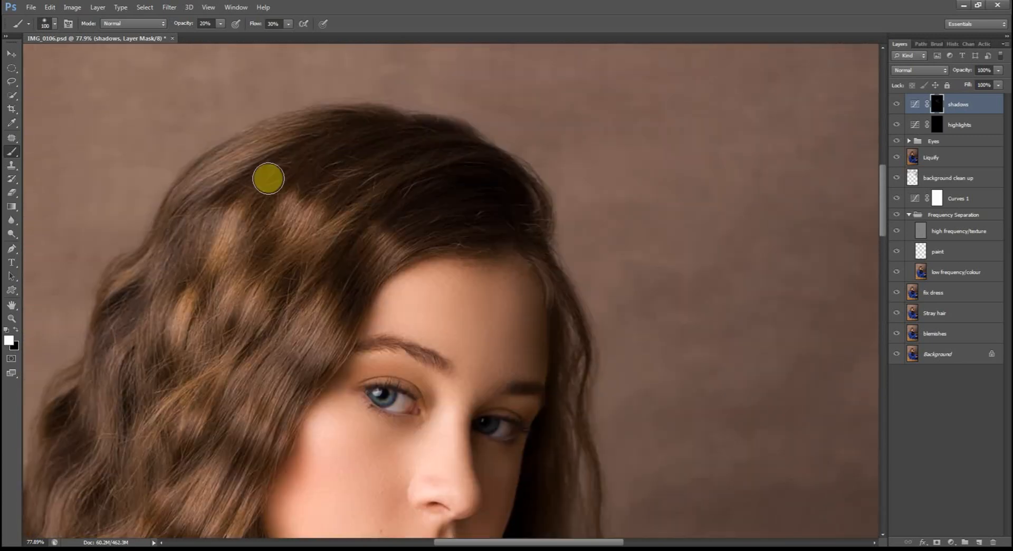
{"action": "key", "text": "bracketleft"}
{"action": "key", "text": "bracketleft"}
{"action": "scroll", "coordinate": [536, 144], "scroll_direction": "down", "scroll_amount": 3}
{"action": "key", "text": "bracketright"}
{"action": "key", "text": "bracketright"}
{"action": "key", "text": "bracketright"}
{"action": "key", "text": "bracketright"}
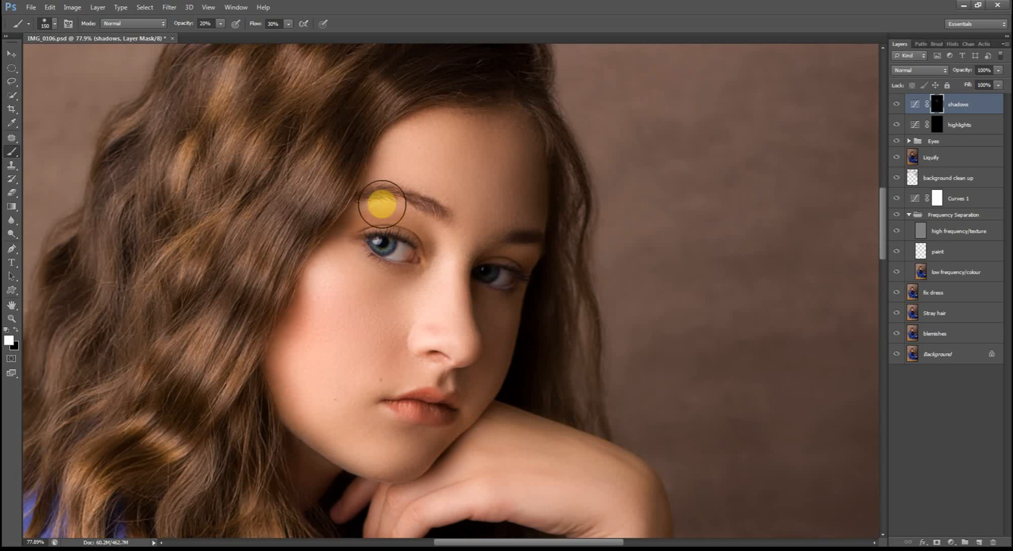
Raise the brush opacity to 50% and darken the folds of the dress's upper and raised sleeves
{"action": "scroll", "coordinate": [369, 227], "scroll_direction": "down", "scroll_amount": 3}
{"action": "scroll", "coordinate": [306, 356], "scroll_direction": "down", "scroll_amount": 5}
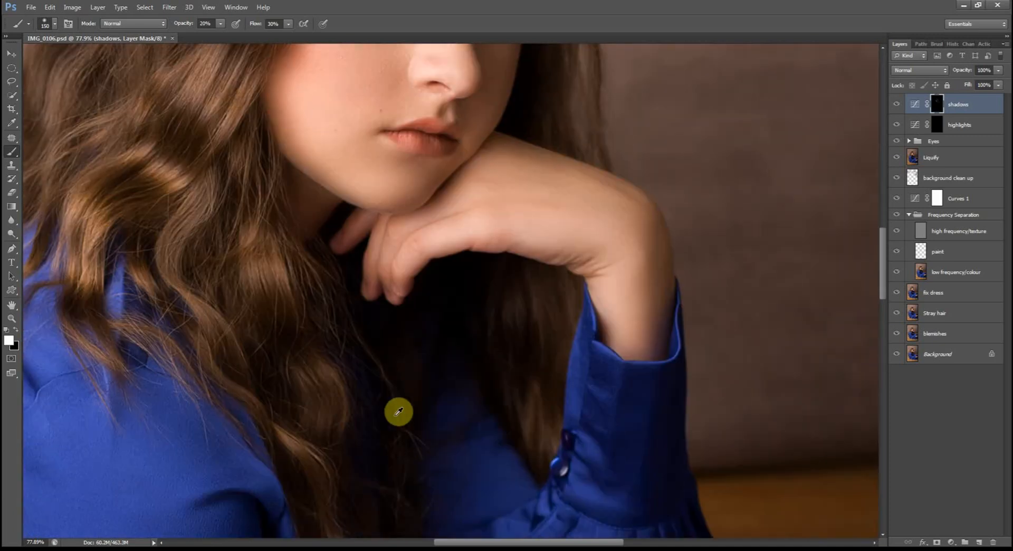
{"action": "scroll", "coordinate": [502, 255], "scroll_direction": "down", "scroll_amount": 3}
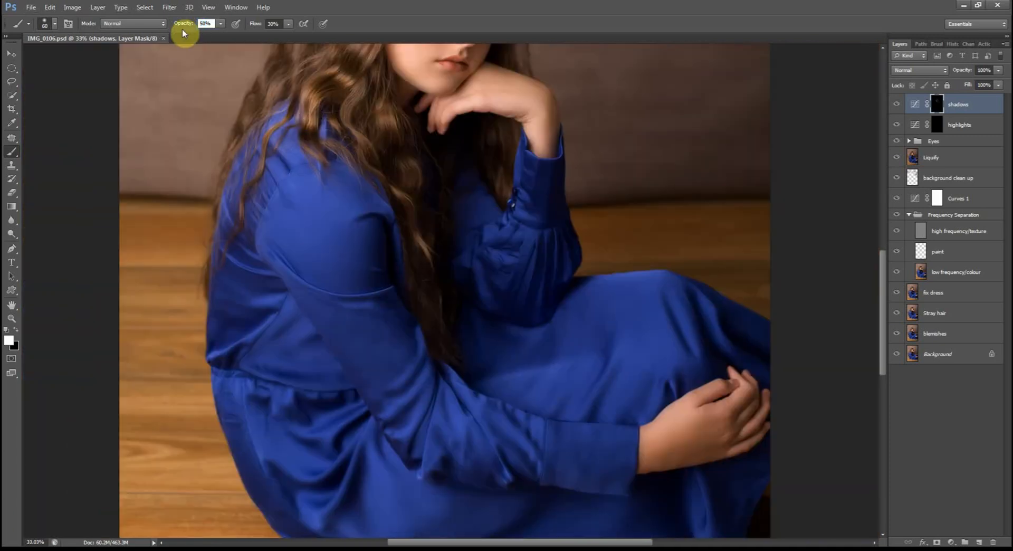
{"action": "mouse_move", "coordinate": [287, 244]}
{"action": "left_mouse_down"}
{"action": "mouse_move", "coordinate": [336, 292]}
{"action": "mouse_move", "coordinate": [383, 273]}
{"action": "mouse_move", "coordinate": [387, 227]}
{"action": "left_mouse_up"}
{"action": "left_click_drag", "start_coordinate": [547, 262], "coordinate": [542, 244]}
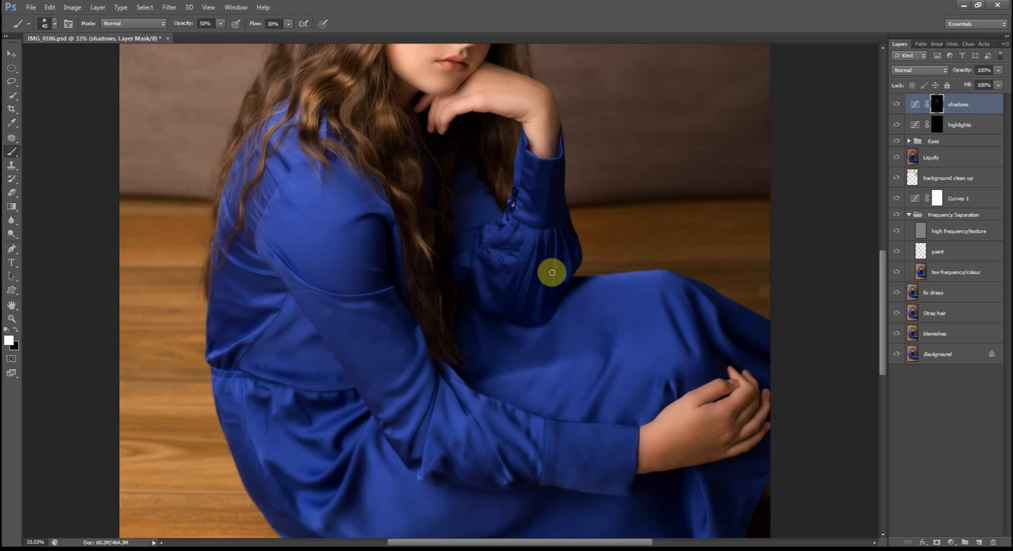
Deepen the shadows around the lower cuff, the resting hand and the skirt with a larger brush
{"action": "key", "text": "bracketright"}
{"action": "key", "text": "bracketright"}
{"action": "key", "text": "bracketright"}
{"action": "mouse_move", "coordinate": [689, 406]}
{"action": "left_mouse_down"}
{"action": "mouse_move", "coordinate": [710, 402]}
{"action": "mouse_move", "coordinate": [722, 454]}
{"action": "mouse_move", "coordinate": [647, 467]}
{"action": "left_mouse_up"}
{"action": "key", "text": "bracketright"}
{"action": "key", "text": "bracketright"}
{"action": "key", "text": "bracketright"}
{"action": "key", "text": "bracketright"}
{"action": "left_click_drag", "start_coordinate": [610, 497], "coordinate": [575, 401]}
{"action": "mouse_move", "coordinate": [436, 450]}
{"action": "left_mouse_down"}
{"action": "mouse_move", "coordinate": [590, 482]}
{"action": "mouse_move", "coordinate": [670, 398]}
{"action": "left_mouse_up"}
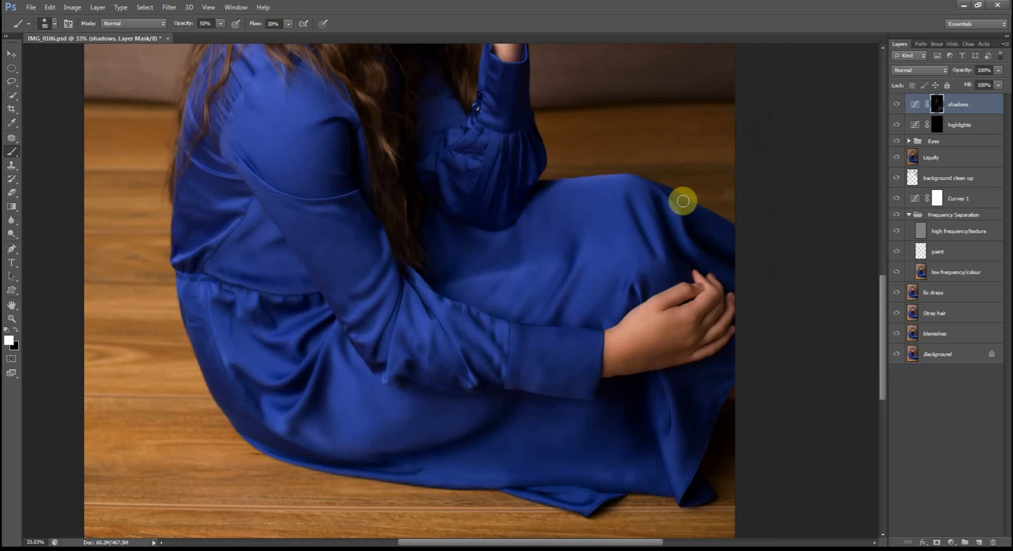
Burn the fabric folds at the raised sleeve, waist gathers, rear skirt and lower sleeve on the shadows mask
{"action": "key", "text": "bracketleft"}
{"action": "left_click_drag", "start_coordinate": [472, 178], "coordinate": [482, 128]}
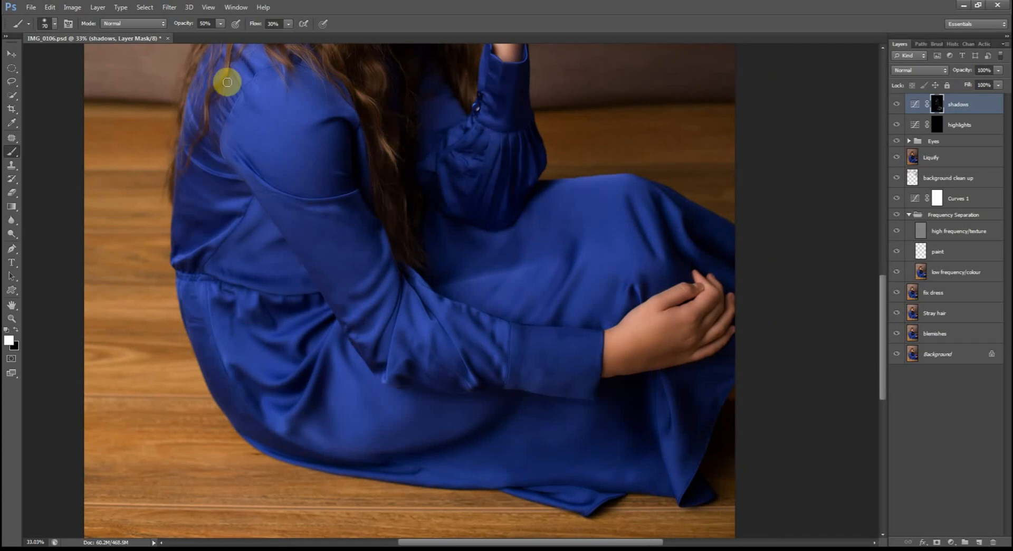
{"action": "left_click_drag", "start_coordinate": [209, 272], "coordinate": [211, 376]}
{"action": "key", "text": "bracketright"}
{"action": "key", "text": "bracketright"}
{"action": "key", "text": "bracketright"}
{"action": "key", "text": "bracketright"}
{"action": "left_click_drag", "start_coordinate": [324, 409], "coordinate": [332, 424]}
{"action": "key", "text": "bracketleft"}
{"action": "key", "text": "bracketleft"}
{"action": "left_click_drag", "start_coordinate": [248, 389], "coordinate": [280, 414]}
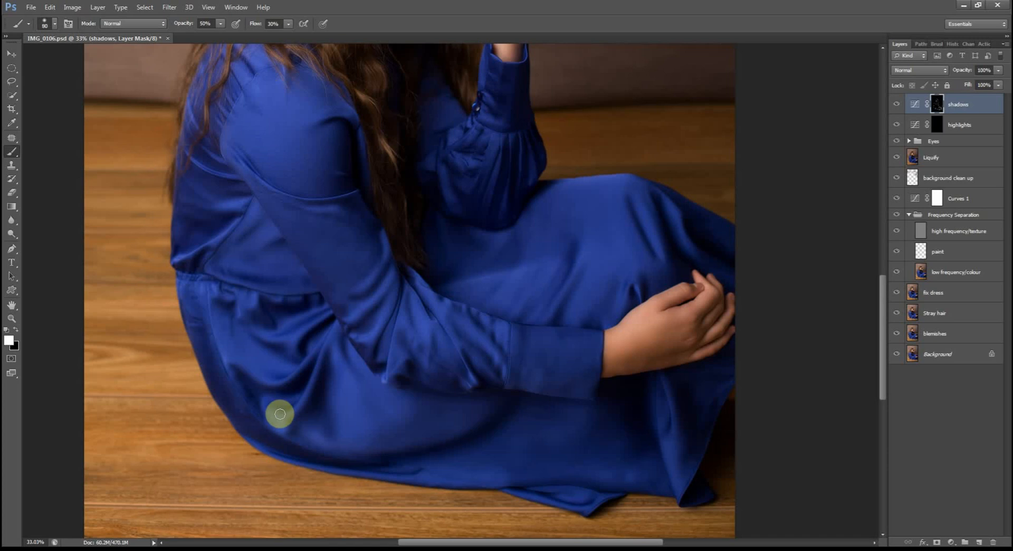
{"action": "mouse_move", "coordinate": [388, 279]}
{"action": "left_mouse_down"}
{"action": "mouse_move", "coordinate": [378, 346]}
{"action": "mouse_move", "coordinate": [409, 377]}
{"action": "mouse_move", "coordinate": [488, 335]}
{"action": "mouse_move", "coordinate": [517, 366]}
{"action": "left_mouse_up"}
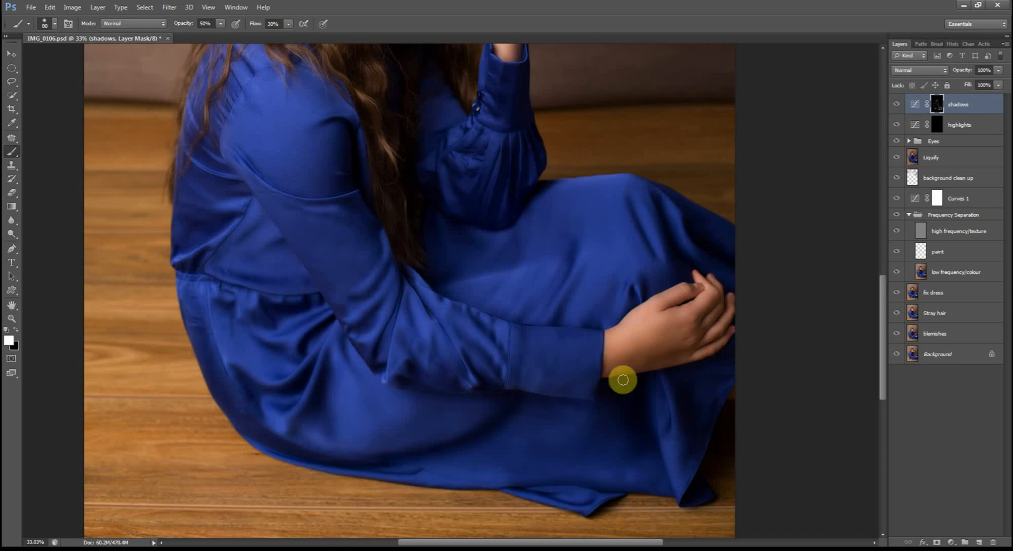
Darken the contours of the hand resting on the knee with a small brush
{"action": "scroll", "coordinate": [729, 258], "scroll_direction": "up", "scroll_amount": 8}
{"action": "key", "text": "bracketleft"}
{"action": "key", "text": "bracketleft"}
{"action": "key", "text": "bracketleft"}
{"action": "left_click_drag", "start_coordinate": [620, 394], "coordinate": [489, 214]}
{"action": "key", "text": "bracketleft"}
{"action": "key", "text": "bracketleft"}
{"action": "key", "text": "bracketleft"}
{"action": "key", "text": "bracketleft"}
{"action": "key", "text": "bracketleft"}
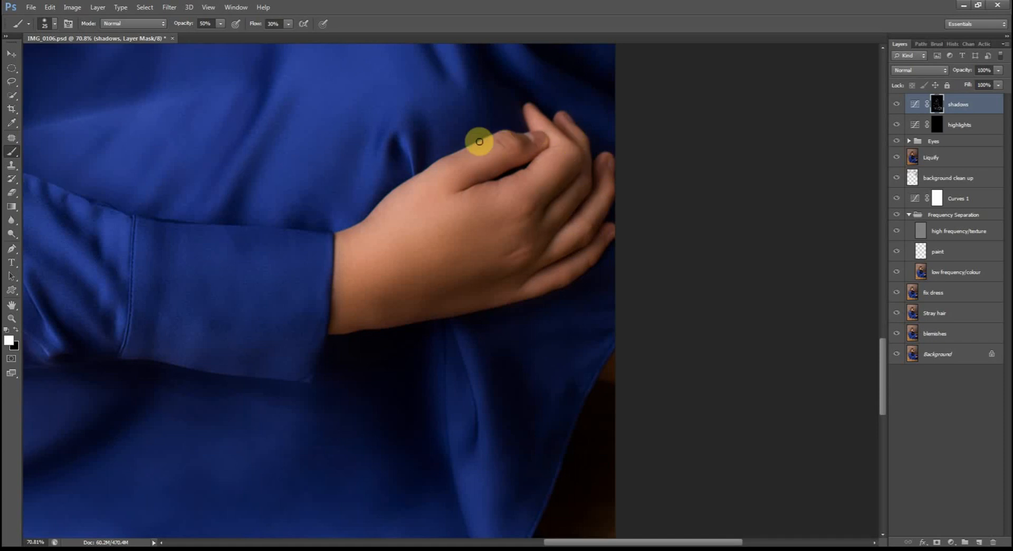
Shade the creases and outer edge of the raised wrist on the shadows mask
{"action": "key", "text": "bracketright"}
{"action": "key", "text": "bracketright"}
{"action": "key", "text": "bracketright"}
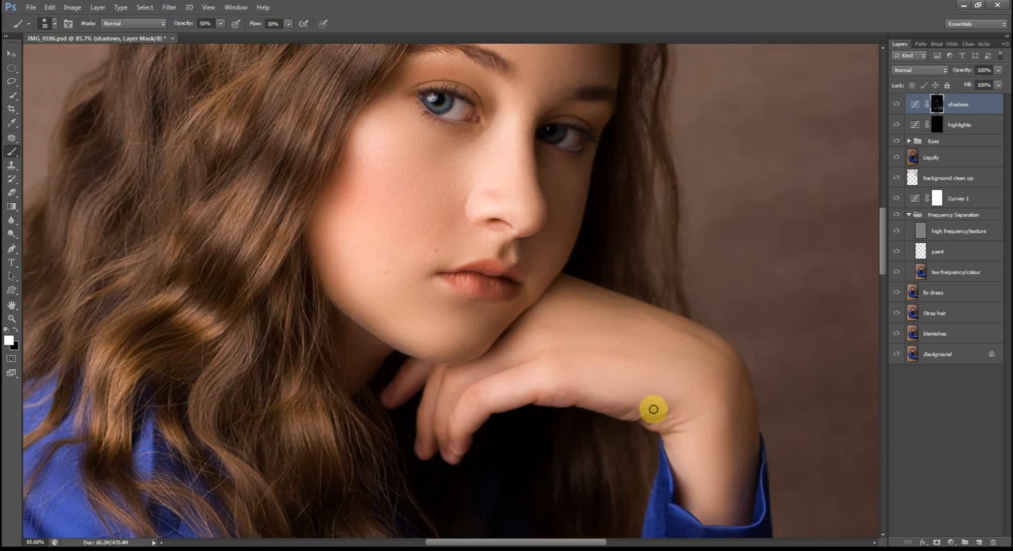
{"action": "key", "text": "bracketright"}
{"action": "key", "text": "bracketright"}
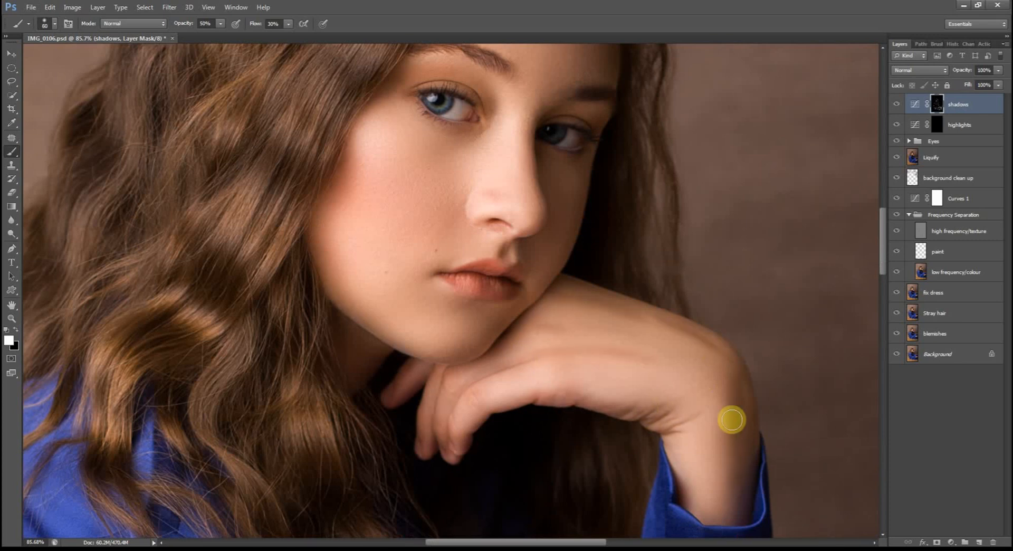
{"action": "key", "text": "x"}
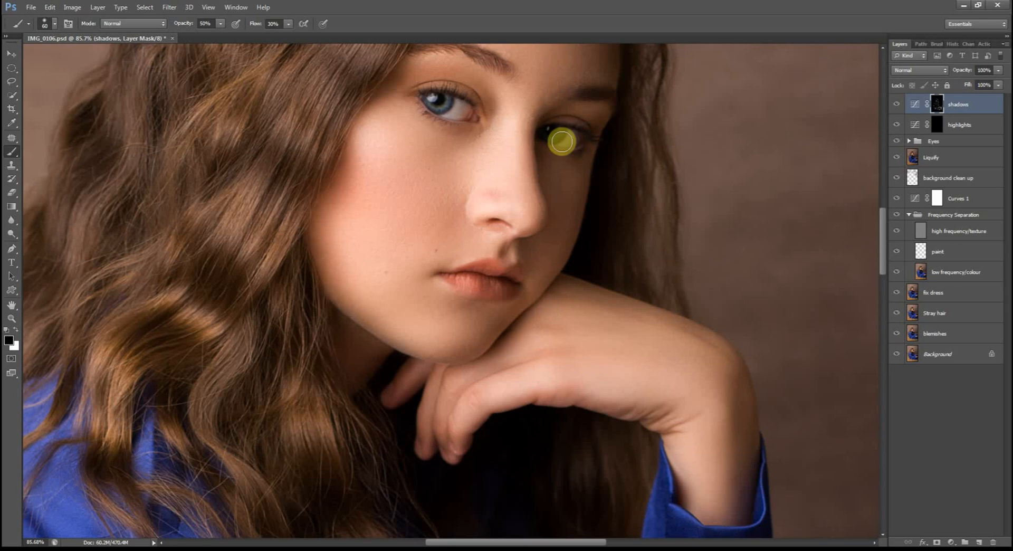
{"action": "key", "text": "x"}
Lower the brush opacity to 20% and darken the eyebrows with a very small brush
{"action": "left_click_drag", "start_coordinate": [183, 25], "coordinate": [167, 31]}
{"action": "left_click_drag", "start_coordinate": [504, 68], "coordinate": [516, 188]}
{"action": "scroll", "coordinate": [611, 372], "scroll_direction": "up", "scroll_amount": 5}
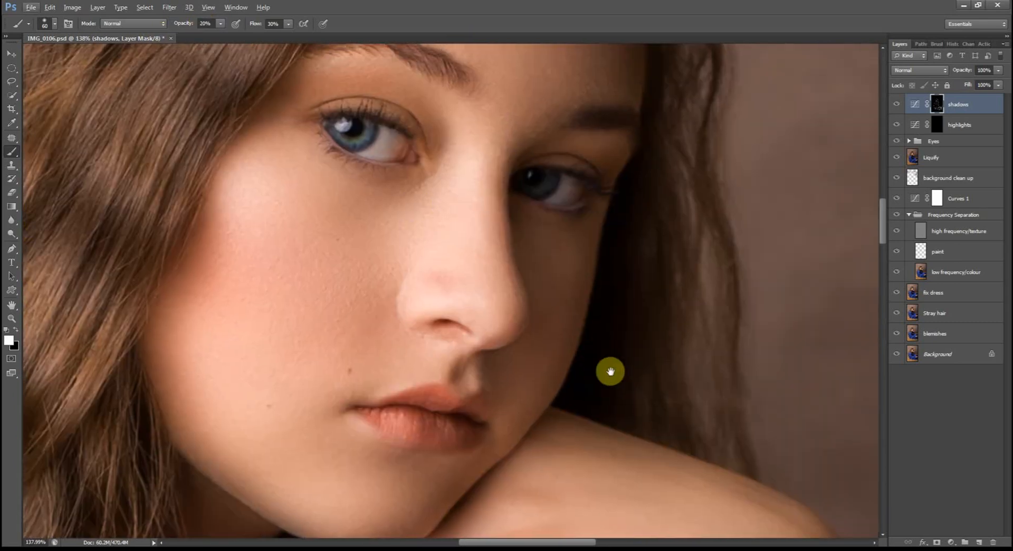
{"action": "left_click_drag", "start_coordinate": [416, 204], "coordinate": [610, 372]}
{"action": "key", "text": "bracketleft"}
{"action": "key", "text": "bracketleft"}
{"action": "key", "text": "bracketleft"}
{"action": "key", "text": "bracketleft"}
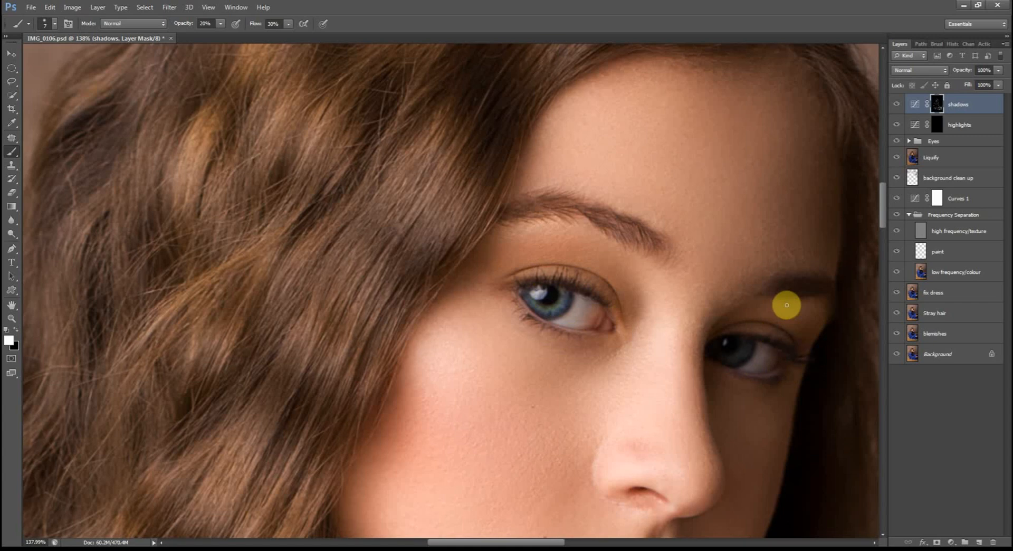
Target the highlights mask and brighten the highlights around the nose and upper lip
{"action": "key", "text": "ctrl+0"}
{"action": "left_click", "coordinate": [936, 125]}
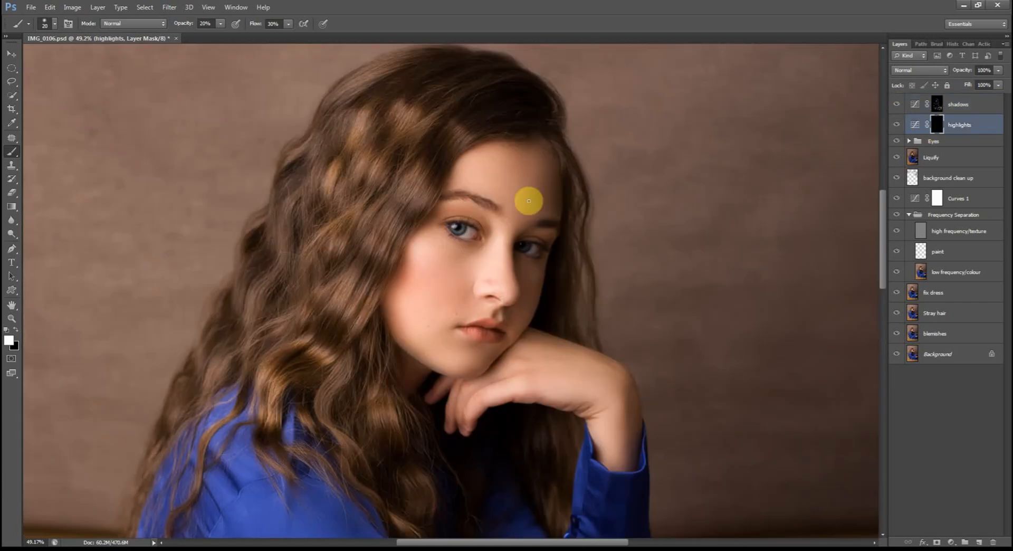
{"action": "scroll", "coordinate": [446, 138], "scroll_direction": "up", "scroll_amount": 9}
{"action": "left_click_drag", "start_coordinate": [465, 341], "coordinate": [446, 136]}
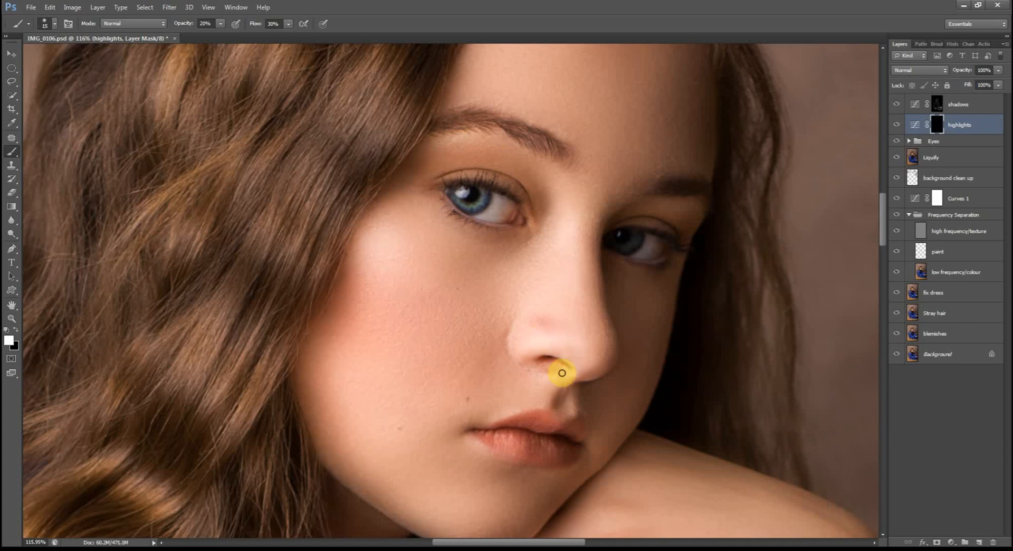
{"action": "left_click_drag", "start_coordinate": [569, 383], "coordinate": [585, 335]}
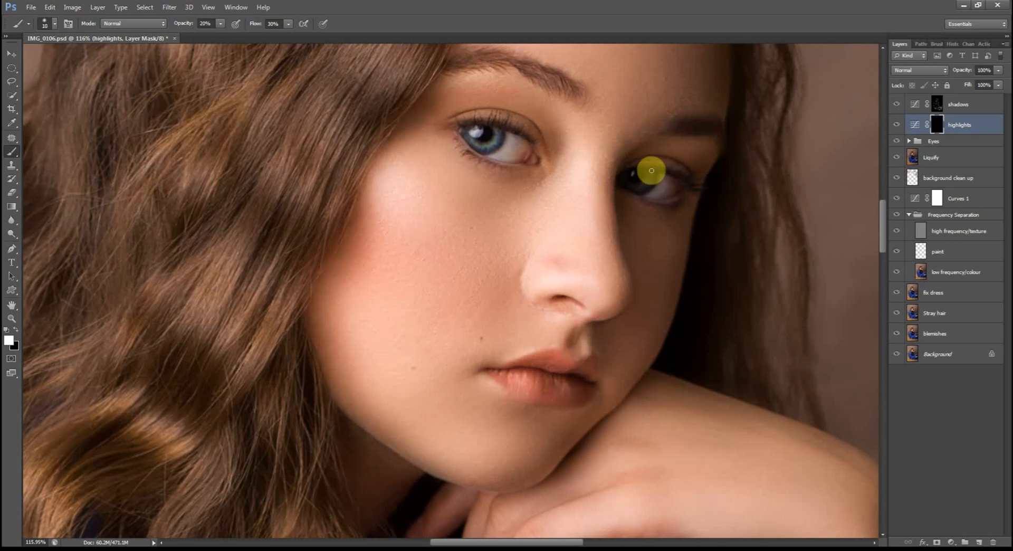
Brighten the area around and below the shadowed eye on the highlights mask, adjusting the brush size
{"action": "key", "text": "bracketright"}
{"action": "key", "text": "bracketright"}
{"action": "key", "text": "bracketright"}
{"action": "key", "text": "bracketright"}
{"action": "key", "text": "bracketright"}
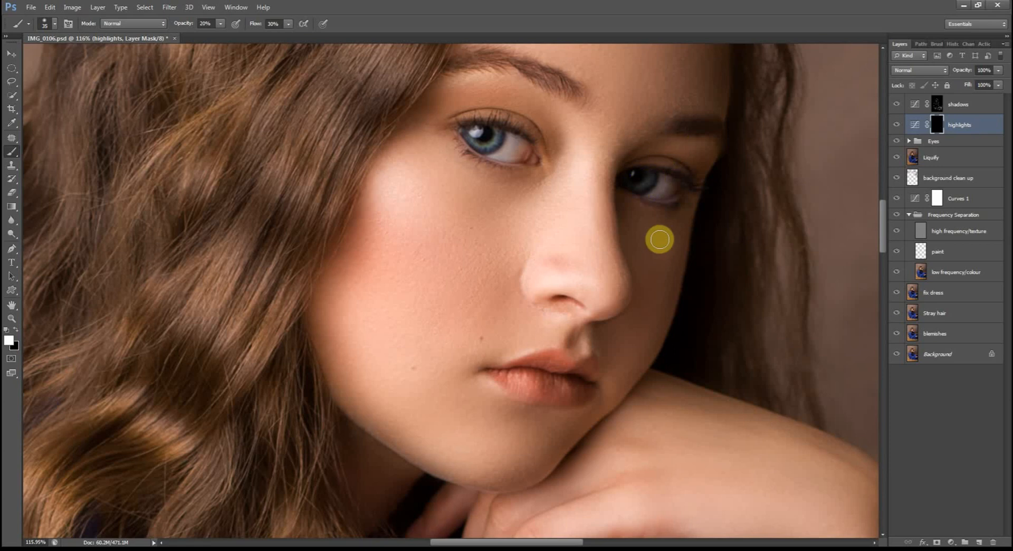
{"action": "key", "text": "bracketleft"}
{"action": "key", "text": "bracketleft"}
{"action": "key", "text": "bracketleft"}
{"action": "key", "text": "bracketleft"}
{"action": "key", "text": "bracketleft"}
{"action": "key", "text": "bracketleft"}
{"action": "key", "text": "bracketleft"}
{"action": "mouse_move", "coordinate": [683, 235]}
{"action": "left_mouse_down"}
{"action": "mouse_move", "coordinate": [418, 100]}
{"action": "mouse_move", "coordinate": [635, 238]}
{"action": "left_mouse_up"}
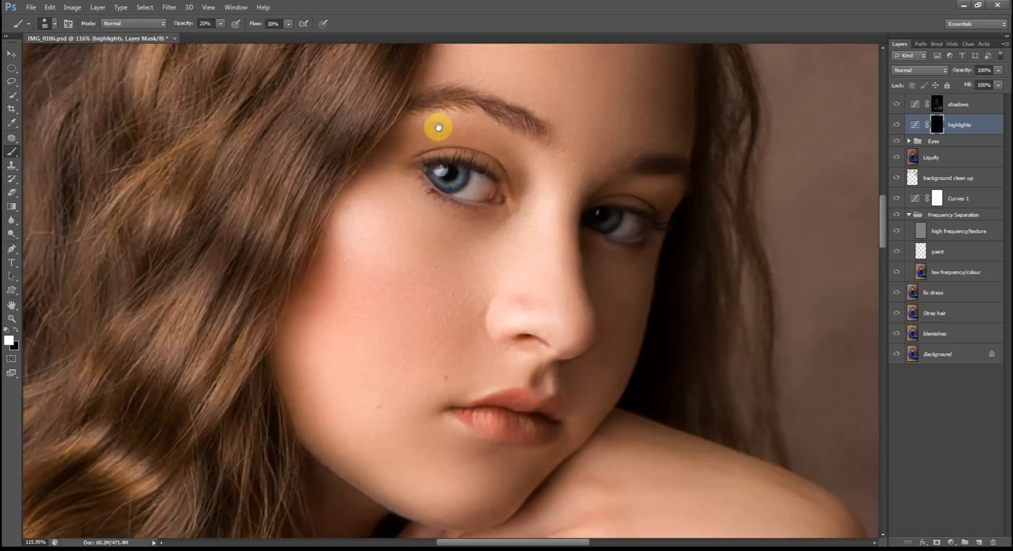
Brighten the forehead and the hair beside the face with a large brush on the highlights mask
{"action": "left_click_drag", "start_coordinate": [436, 124], "coordinate": [423, 335]}
{"action": "key", "text": "bracketright"}
{"action": "key", "text": "bracketright"}
{"action": "key", "text": "bracketright"}
{"action": "key", "text": "bracketright"}
{"action": "key", "text": "bracketleft"}
{"action": "key", "text": "bracketleft"}
{"action": "key", "text": "bracketleft"}
{"action": "key", "text": "bracketleft"}
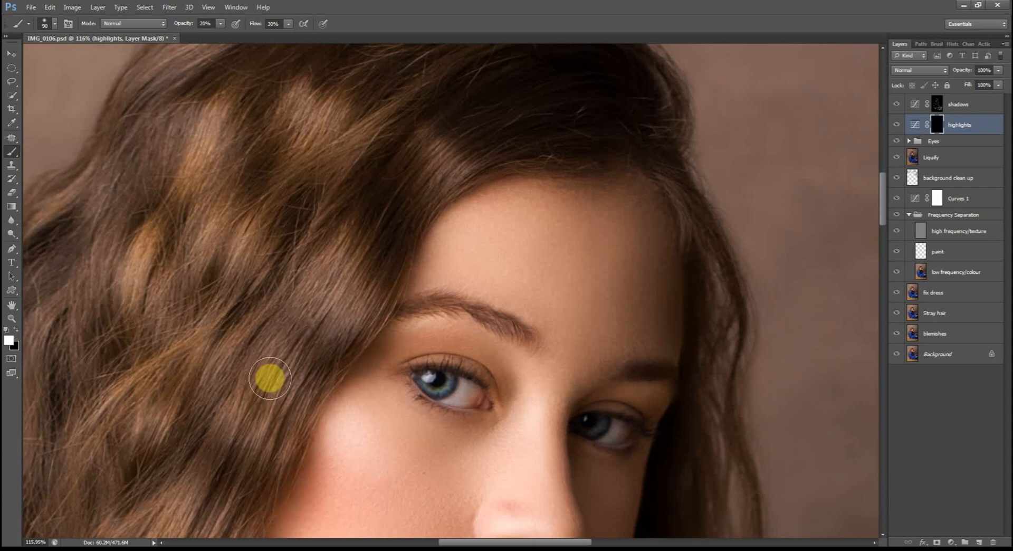
Paint the lighter strands of the upper hair waves with a smaller brush on the highlights mask
{"action": "mouse_move", "coordinate": [98, 159]}
{"action": "left_mouse_down"}
{"action": "mouse_move", "coordinate": [294, 260]}
{"action": "mouse_move", "coordinate": [337, 221]}
{"action": "mouse_move", "coordinate": [349, 168]}
{"action": "left_mouse_up"}
{"action": "key", "text": "bracketleft"}
{"action": "key", "text": "bracketleft"}
{"action": "key", "text": "bracketleft"}
{"action": "key", "text": "bracketleft"}
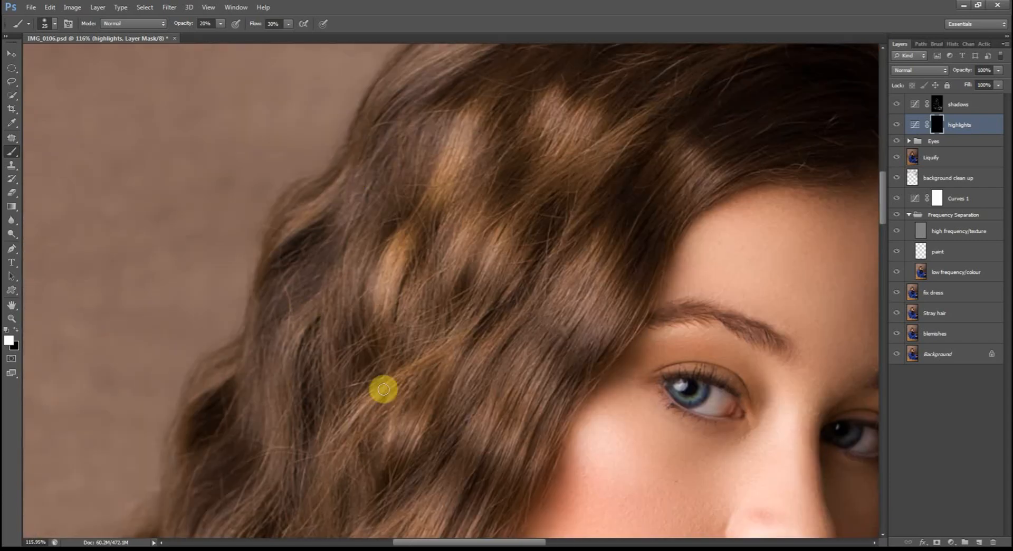
Brighten the shiny strands of the curls beside the jaw and above the shoulder
{"action": "left_click_drag", "start_coordinate": [296, 507], "coordinate": [417, 280]}
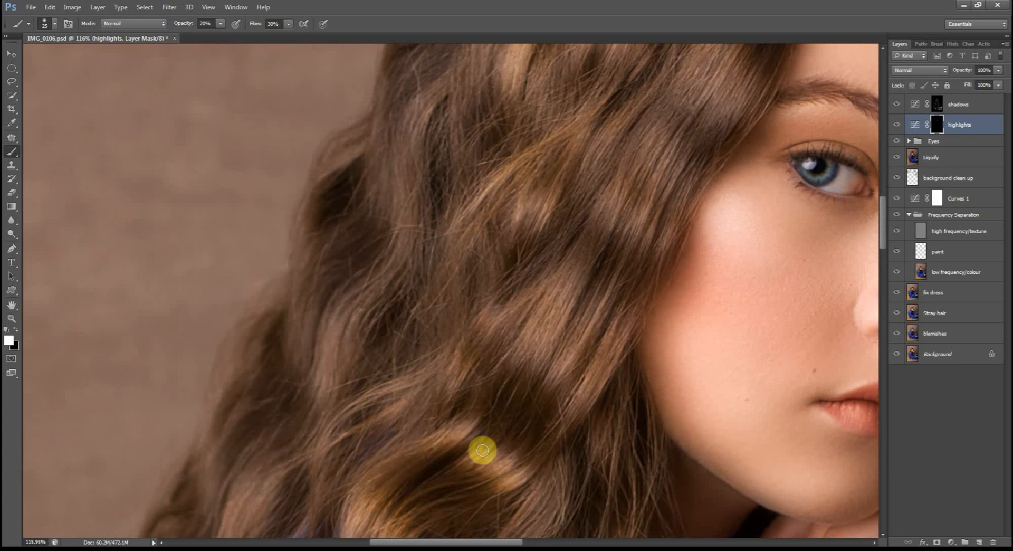
{"action": "scroll", "coordinate": [482, 450], "scroll_direction": "down", "scroll_amount": 5}
{"action": "key", "text": "bracketleft"}
{"action": "key", "text": "bracketleft"}
{"action": "key", "text": "bracketleft"}
{"action": "key", "text": "bracketleft"}
{"action": "key", "text": "bracketleft"}
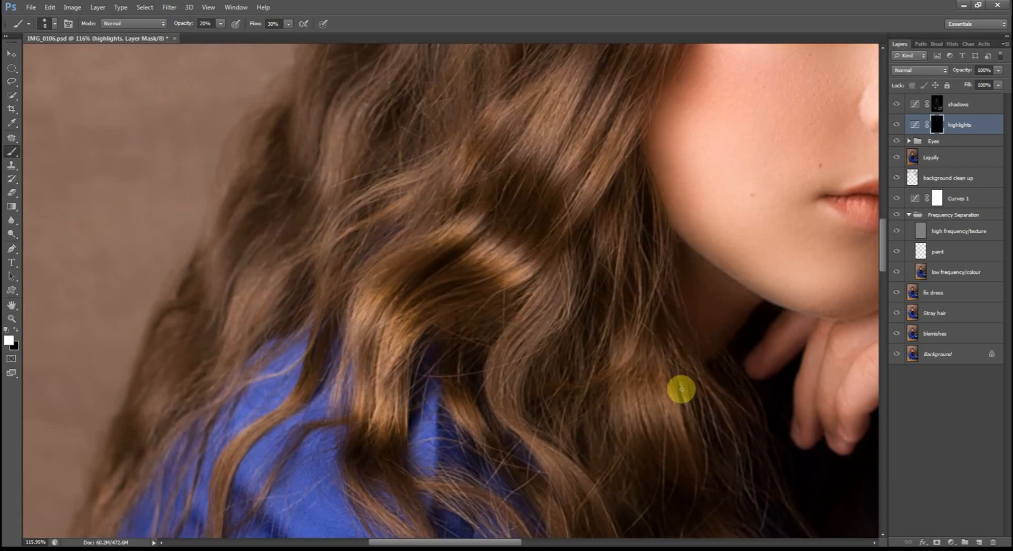
Brighten the curls hanging over the shoulder on the highlights mask, enlarging the brush to size 40
{"action": "left_click_drag", "start_coordinate": [296, 519], "coordinate": [417, 322]}
{"action": "key", "text": "bracketright"}
{"action": "key", "text": "bracketright"}
{"action": "key", "text": "bracketright"}
{"action": "key", "text": "bracketright"}
{"action": "key", "text": "bracketright"}
{"action": "key", "text": "bracketright"}
{"action": "key", "text": "bracketright"}
{"action": "key", "text": "bracketright"}
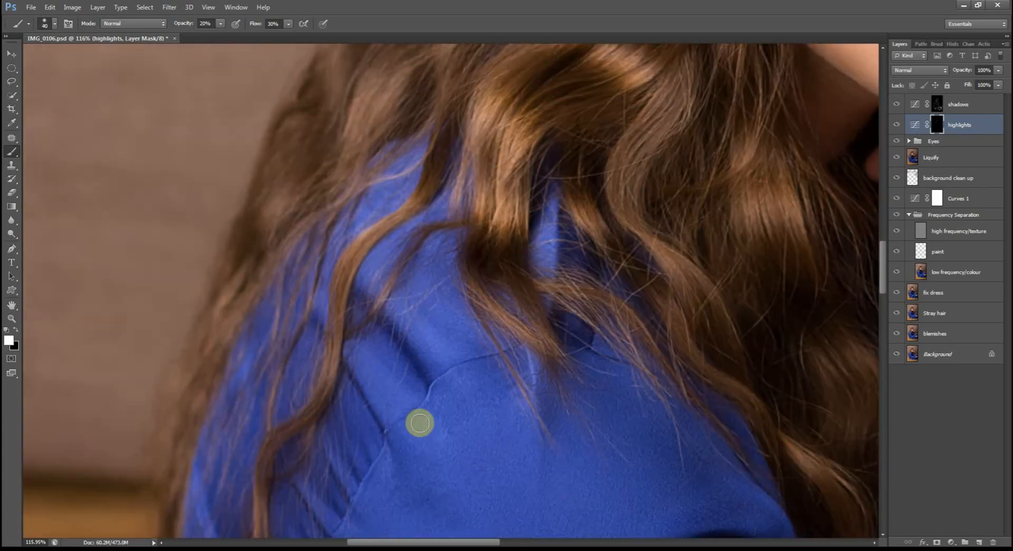
Brighten the shoulder and upper sleeve of the blue dress on the highlights mask with the brush enlarged to 175
{"action": "scroll", "coordinate": [327, 316], "scroll_direction": "down", "scroll_amount": 7}
{"action": "key", "text": "bracketright"}
{"action": "key", "text": "bracketright"}
{"action": "key", "text": "bracketright"}
{"action": "key", "text": "bracketright"}
{"action": "key", "text": "bracketright"}
{"action": "key", "text": "bracketright"}
{"action": "key", "text": "bracketright"}
{"action": "key", "text": "bracketright"}
{"action": "key", "text": "bracketright"}
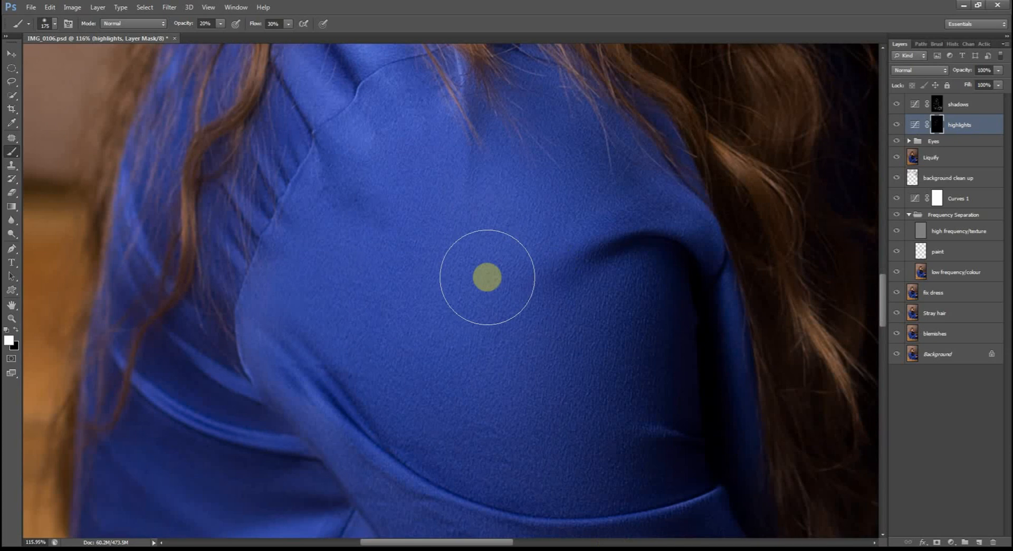
Brighten the lit fabric along the upper arm of the near sleeve with the brush reduced to 70
{"action": "scroll", "coordinate": [511, 316], "scroll_direction": "down", "scroll_amount": 6}
{"action": "key", "text": "bracketleft"}
{"action": "key", "text": "bracketleft"}
{"action": "key", "text": "bracketleft"}
{"action": "key", "text": "bracketleft"}
{"action": "key", "text": "bracketleft"}
{"action": "key", "text": "bracketleft"}
{"action": "scroll", "coordinate": [527, 362], "scroll_direction": "up", "scroll_amount": 1}
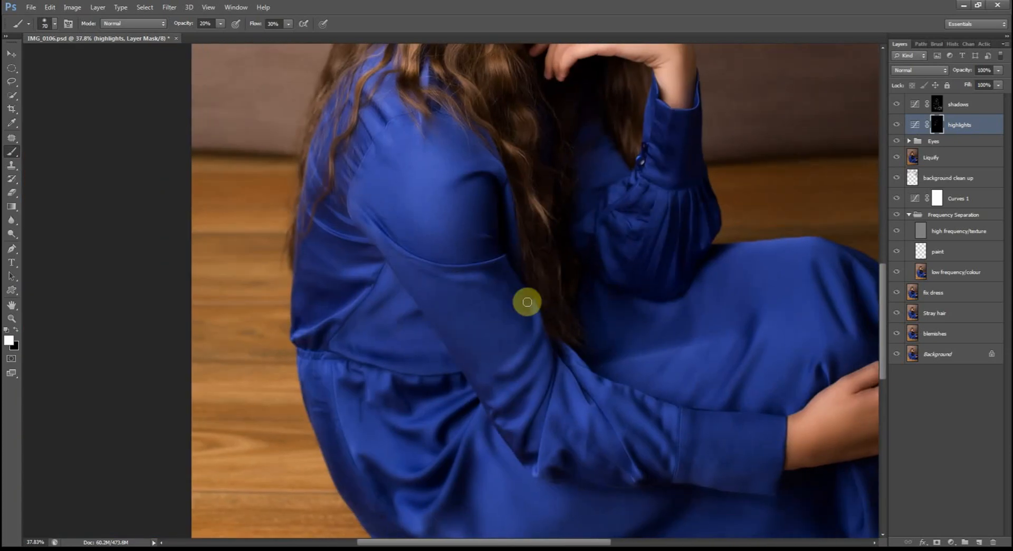
Brighten the sleeve folds near the elbow and the long curls beside the arm with a brush of about 45
{"action": "key", "text": "bracketleft"}
{"action": "key", "text": "bracketleft"}
{"action": "key", "text": "bracketleft"}
{"action": "key", "text": "bracketleft"}
{"action": "key", "text": "bracketleft"}
{"action": "key", "text": "bracketright"}
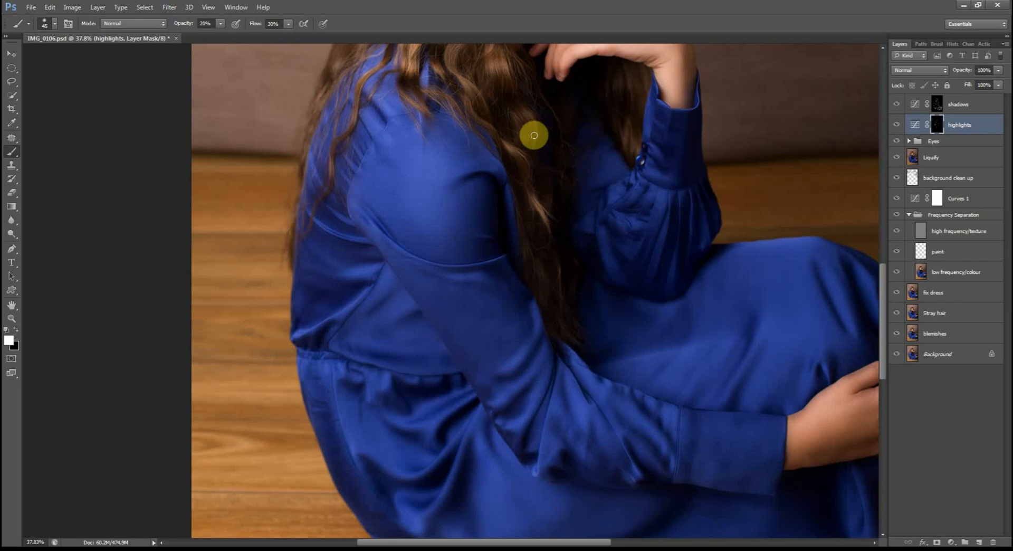
Brighten the bodice and the waist folds of the dress on the highlights mask with a brush of about 90
{"action": "key", "text": "bracketright"}
{"action": "key", "text": "bracketright"}
{"action": "key", "text": "bracketright"}
{"action": "key", "text": "bracketright"}
{"action": "key", "text": "bracketright"}
{"action": "key", "text": "bracketright"}
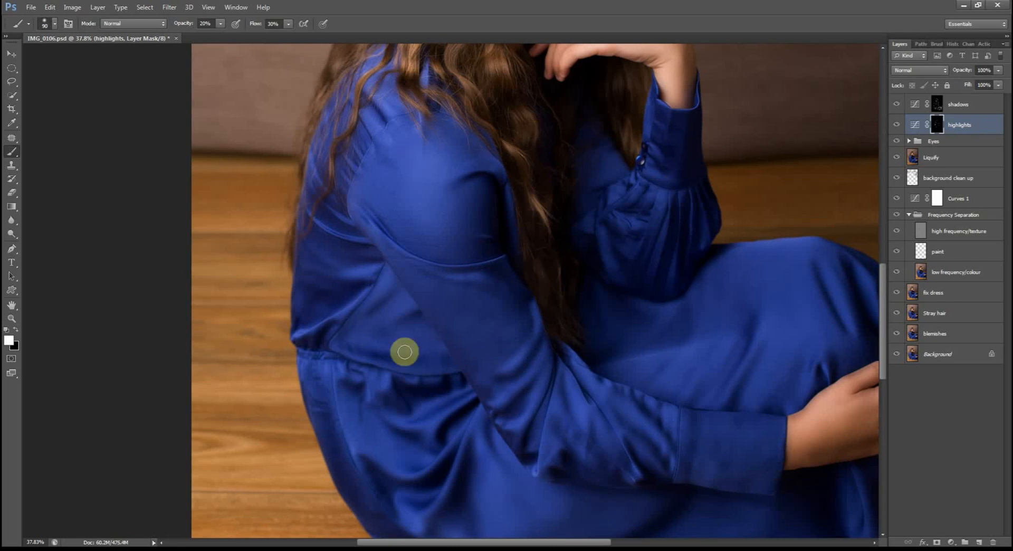
{"action": "key", "text": "bracketright"}
{"action": "key", "text": "bracketright"}
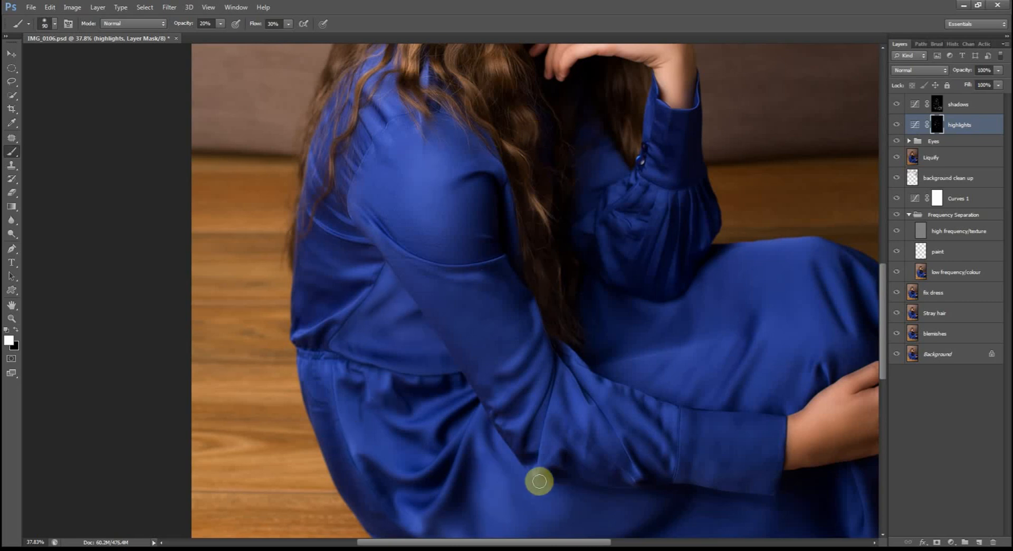
Brighten the near sleeve's cuff and the lower skirt along the hem on the highlights mask
{"action": "scroll", "coordinate": [580, 412], "scroll_direction": "down", "scroll_amount": 3}
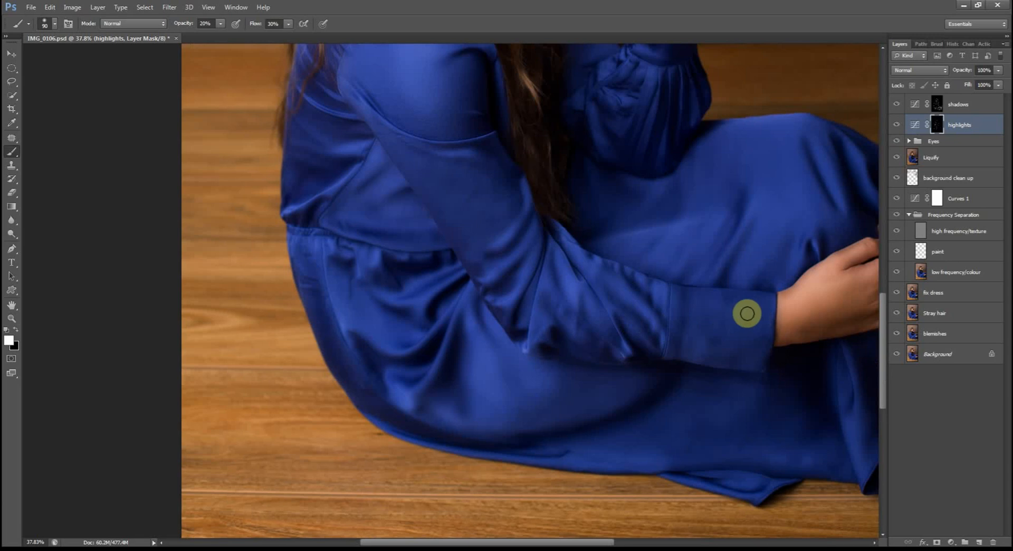
{"action": "key", "text": "bracketright"}
{"action": "key", "text": "bracketleft"}
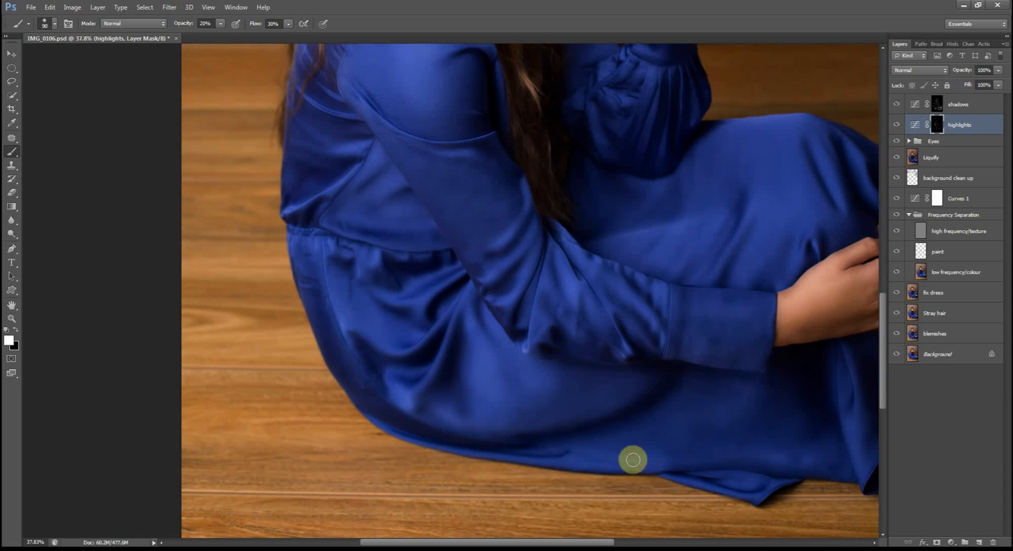
{"action": "scroll", "coordinate": [631, 459], "scroll_direction": "right", "scroll_amount": 3}
{"action": "scroll", "coordinate": [791, 493], "scroll_direction": "up", "scroll_amount": 3}
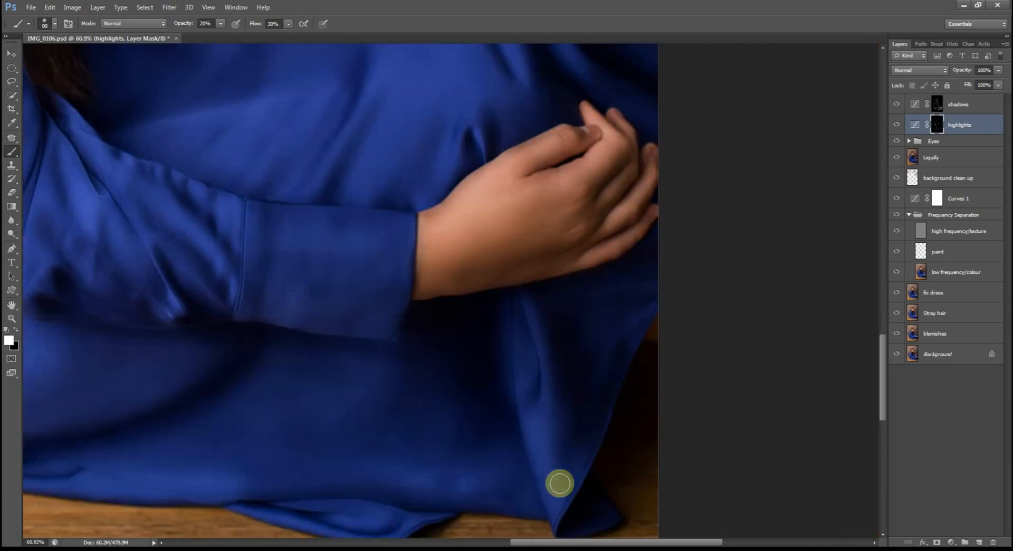
Brighten the fingers and back of the lower hand on the highlights mask, starting with the brush reduced to 25
{"action": "key", "text": "bracketleft"}
{"action": "key", "text": "bracketleft"}
{"action": "key", "text": "bracketleft"}
{"action": "key", "text": "bracketleft"}
{"action": "key", "text": "bracketleft"}
{"action": "key", "text": "bracketleft"}
{"action": "key", "text": "bracketleft"}
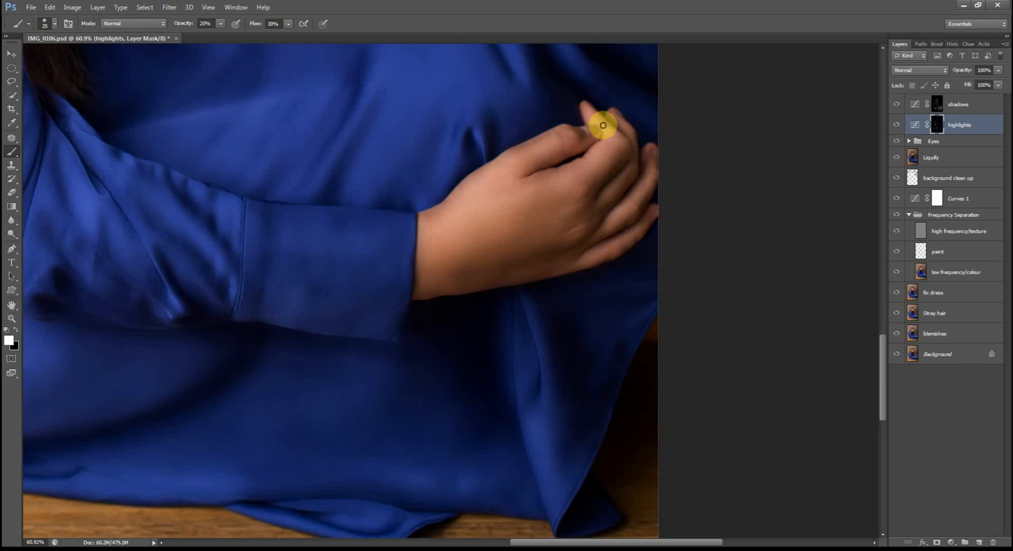
{"action": "key", "text": "bracketright"}
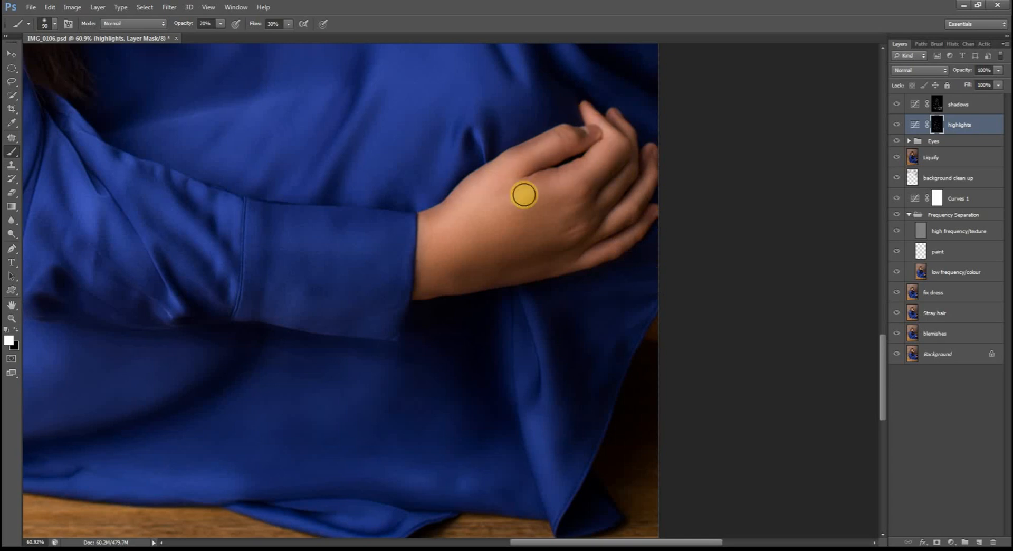
Brighten the skirt folds over the knee on the highlights mask, working with brush sizes from 25 to 125
{"action": "scroll", "coordinate": [660, 210], "scroll_direction": "up", "scroll_amount": 1}
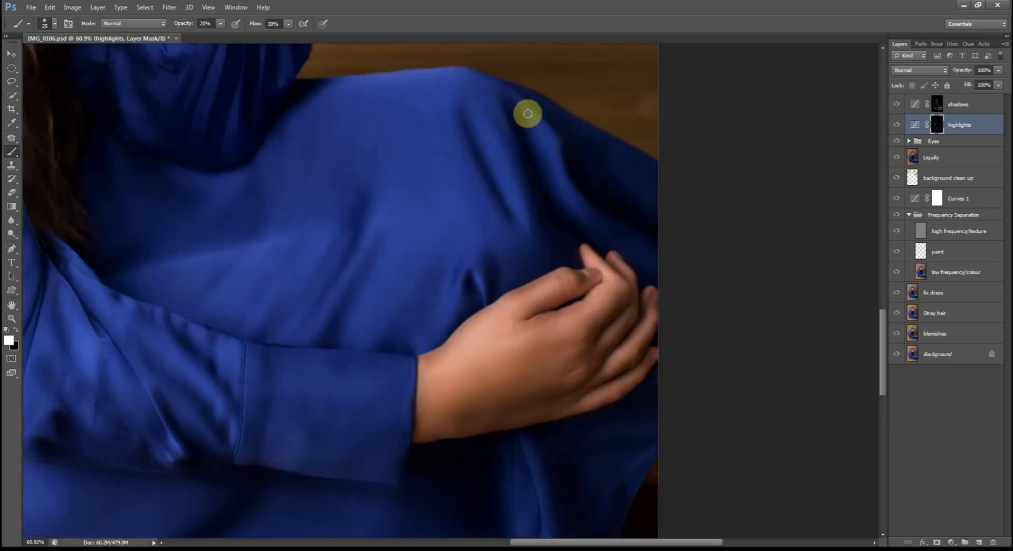
{"action": "scroll", "coordinate": [585, 215], "scroll_direction": "up", "scroll_amount": 2}
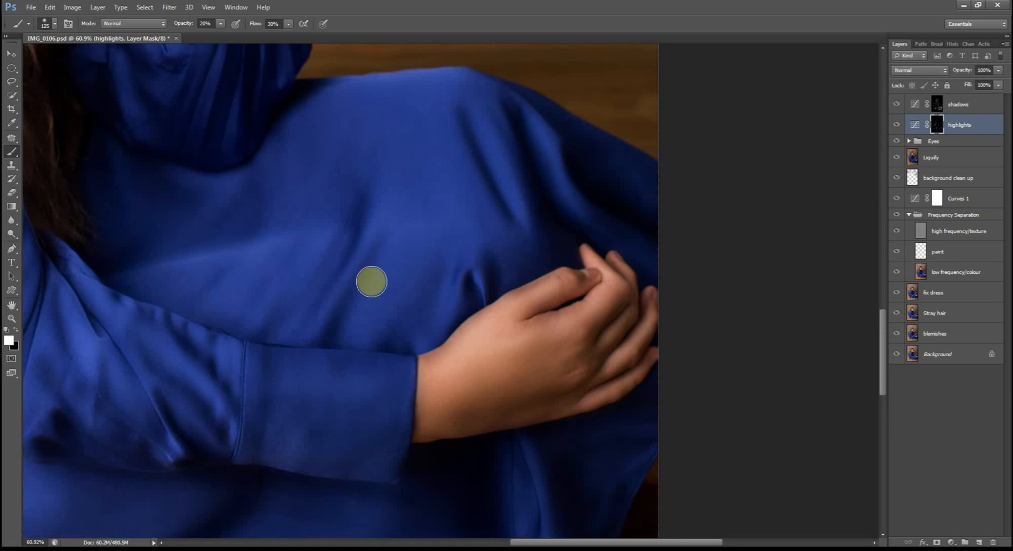
Brighten the cuff and buttoned edge of the raised sleeve with the brush reduced to 50 or smaller
{"action": "mouse_move", "coordinate": [385, 189]}
{"action": "left_mouse_down"}
{"action": "mouse_move", "coordinate": [521, 230]}
{"action": "mouse_move", "coordinate": [461, 269]}
{"action": "mouse_move", "coordinate": [581, 210]}
{"action": "left_mouse_up"}
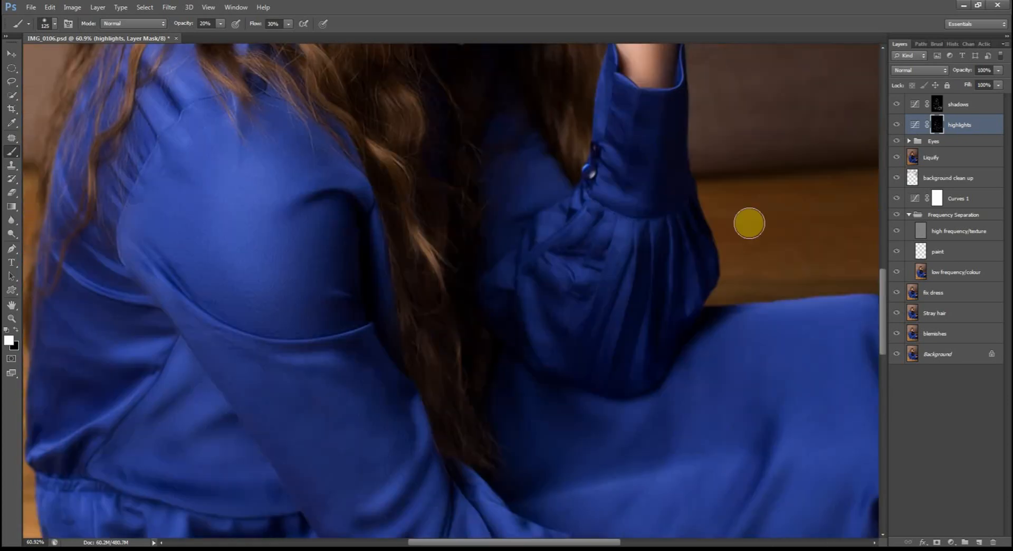
{"action": "key", "text": "bracketleft"}
{"action": "key", "text": "bracketleft"}
{"action": "key", "text": "bracketleft"}
{"action": "key", "text": "bracketleft"}
{"action": "key", "text": "bracketleft"}
{"action": "key", "text": "bracketleft"}
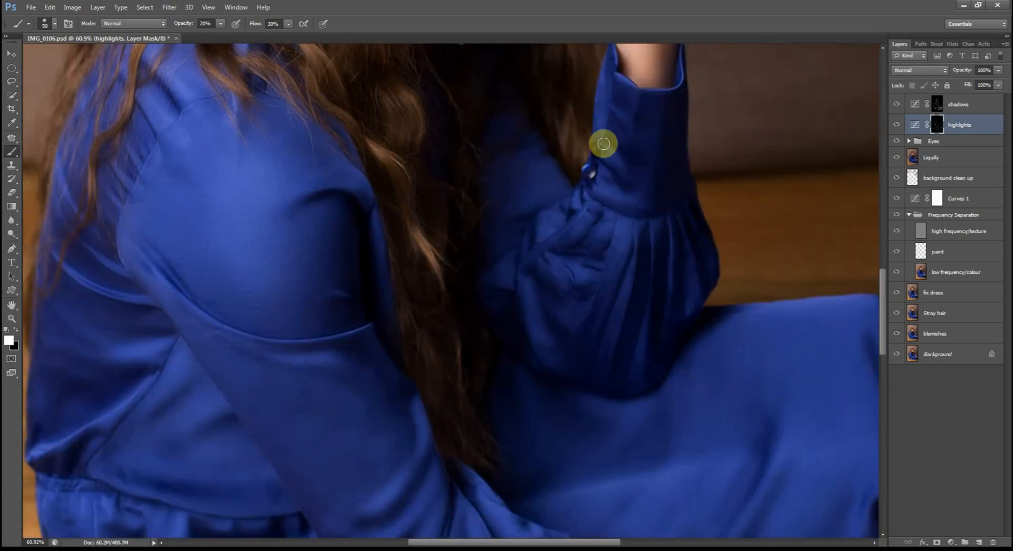
{"action": "key", "text": "bracketleft"}
{"action": "key", "text": "bracketleft"}
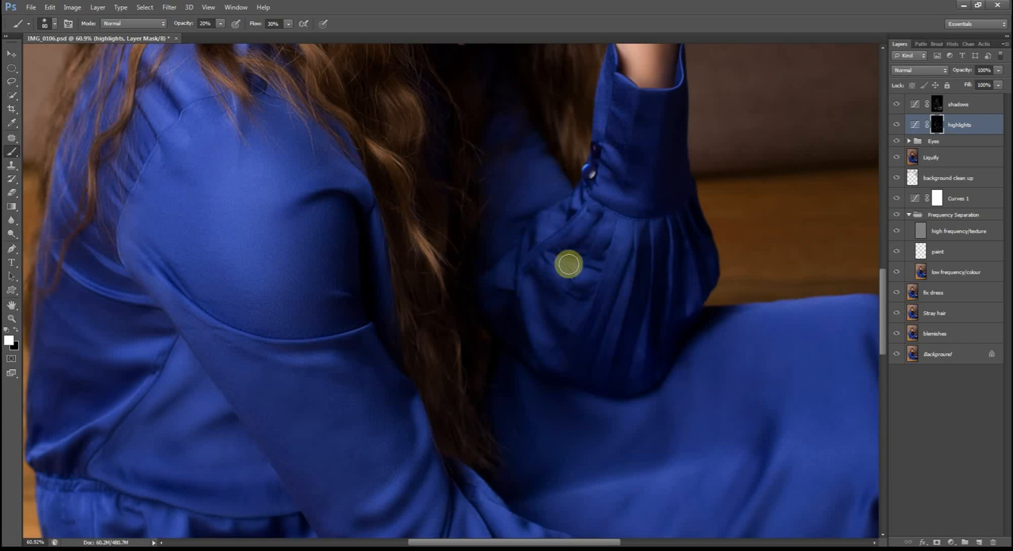
Brighten the gathered folds below the raised sleeve's cuff with a brush of about 60
{"action": "key", "text": "bracketright"}
{"action": "key", "text": "bracketright"}
{"action": "key", "text": "bracketright"}
{"action": "key", "text": "bracketright"}
Brighten the fingers of the hand under the chin on the highlights mask with the brush reduced to 25
{"action": "scroll", "coordinate": [601, 227], "scroll_direction": "up", "scroll_amount": 4}
{"action": "scroll", "coordinate": [507, 213], "scroll_direction": "up", "scroll_amount": 1}
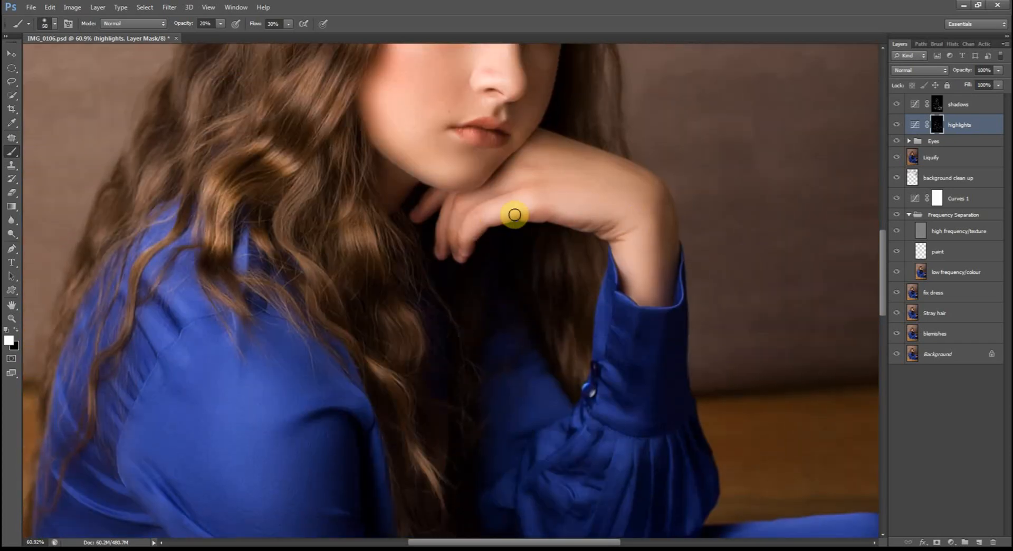
{"action": "scroll", "coordinate": [513, 206], "scroll_direction": "up", "scroll_amount": 6}
{"action": "key", "text": "bracketleft"}
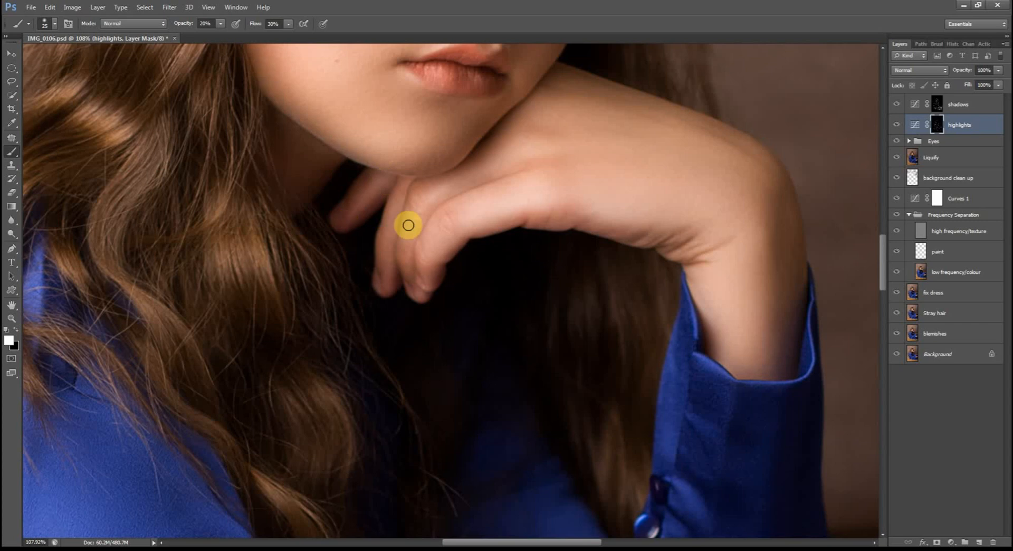
Touch up the highlights mask around the nose bridge and upper hair, swapping the brush colour between white and black
{"action": "scroll", "coordinate": [665, 150], "scroll_direction": "up", "scroll_amount": 10}
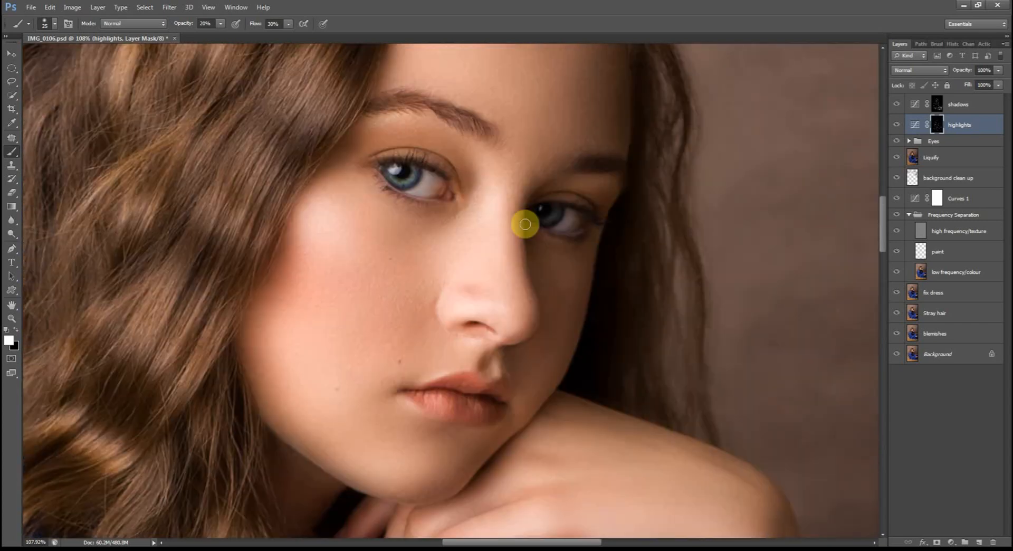
{"action": "scroll", "coordinate": [426, 137], "scroll_direction": "down", "scroll_amount": 2}
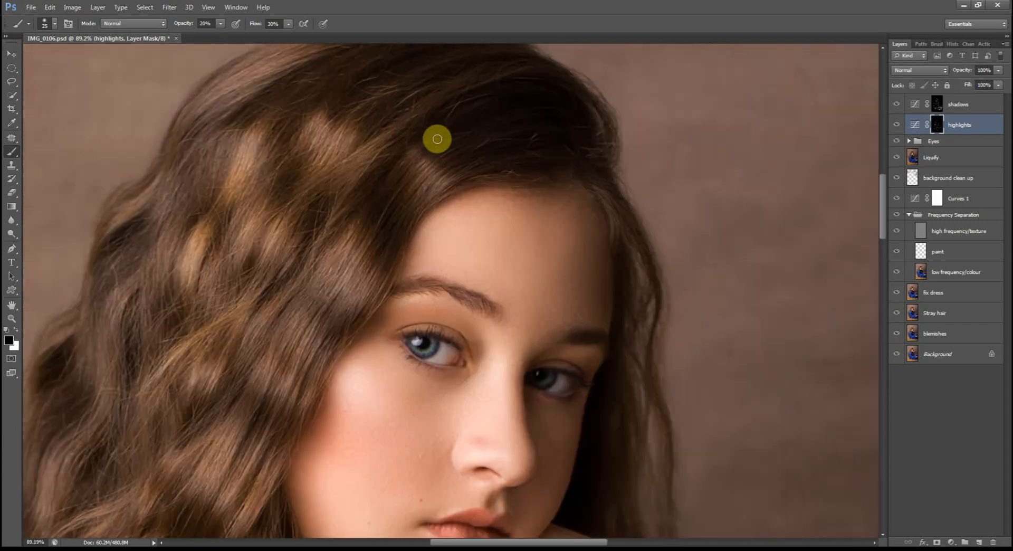
{"action": "key", "text": "x"}
{"action": "scroll", "coordinate": [452, 158], "scroll_direction": "up", "scroll_amount": 2}
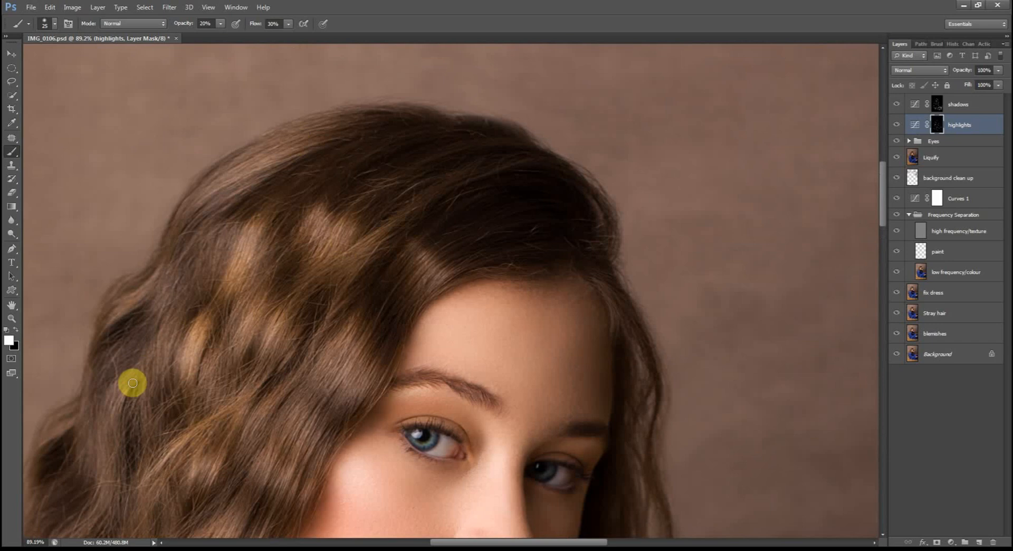
Review the whole portrait and compare it with the highlights and shadows layers turned off and on
{"action": "scroll", "coordinate": [332, 412], "scroll_direction": "down", "scroll_amount": 15}
{"action": "left_click_drag", "start_coordinate": [334, 410], "coordinate": [551, 168]}
{"action": "scroll", "coordinate": [472, 206], "scroll_direction": "up", "scroll_amount": 8}
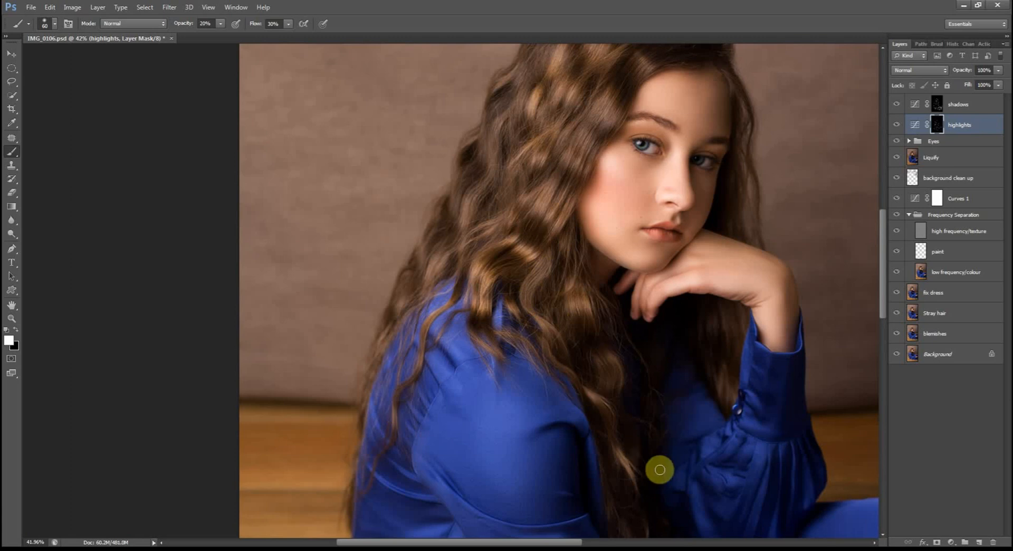
{"action": "scroll", "coordinate": [660, 469], "scroll_direction": "down", "scroll_amount": 5}
{"action": "scroll", "coordinate": [658, 396], "scroll_direction": "up", "scroll_amount": 5}
{"action": "scroll", "coordinate": [660, 322], "scroll_direction": "up", "scroll_amount": 5}
{"action": "scroll", "coordinate": [654, 314], "scroll_direction": "right", "scroll_amount": 5}
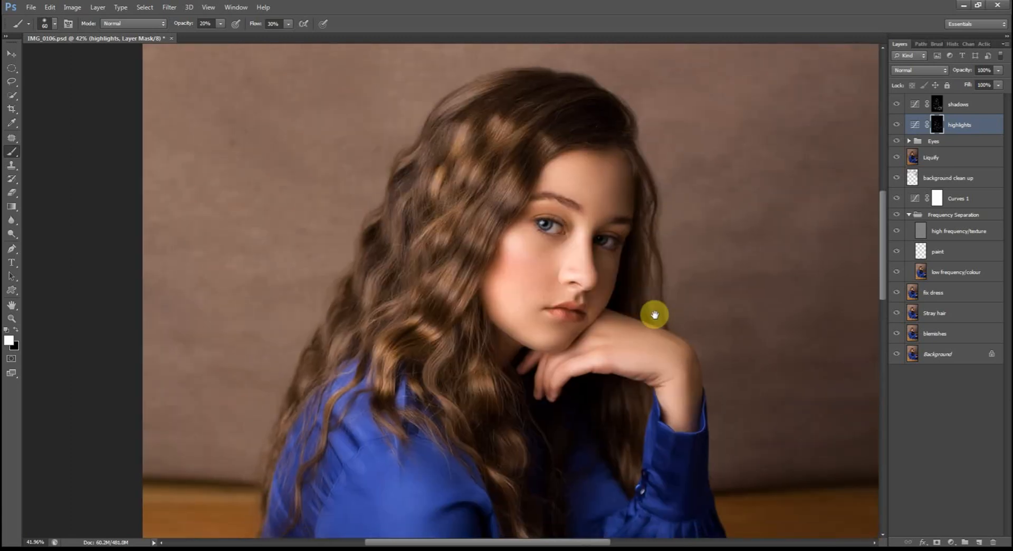
{"action": "left_click", "coordinate": [897, 127]}
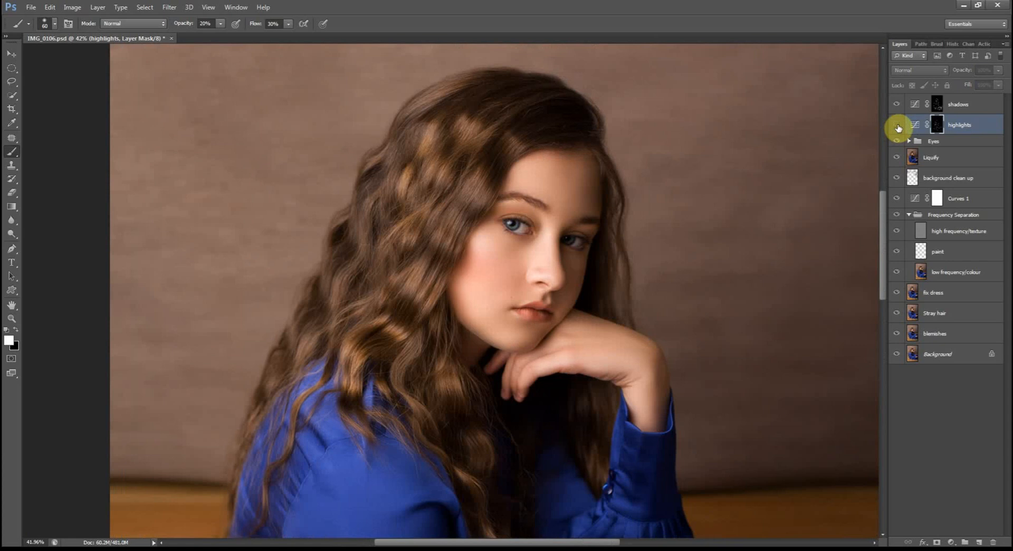
{"action": "left_click", "coordinate": [897, 106]}
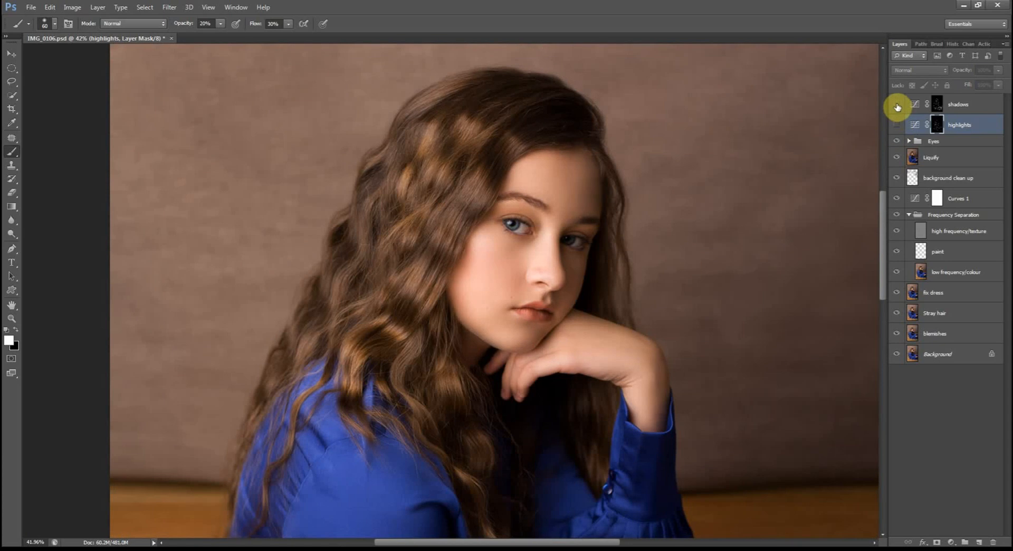
{"action": "left_click", "coordinate": [897, 106]}
{"action": "left_click", "coordinate": [898, 127]}
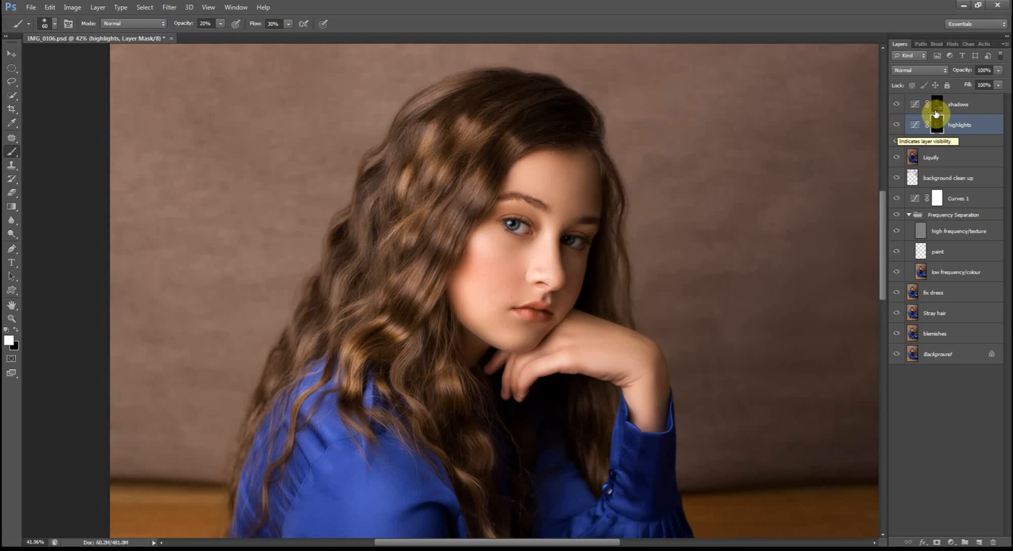
Add a Curves adjustment layer above the shadows layer, pulling in the black point and slightly lifting the midtones for contrast
{"action": "left_click", "coordinate": [967, 107]}
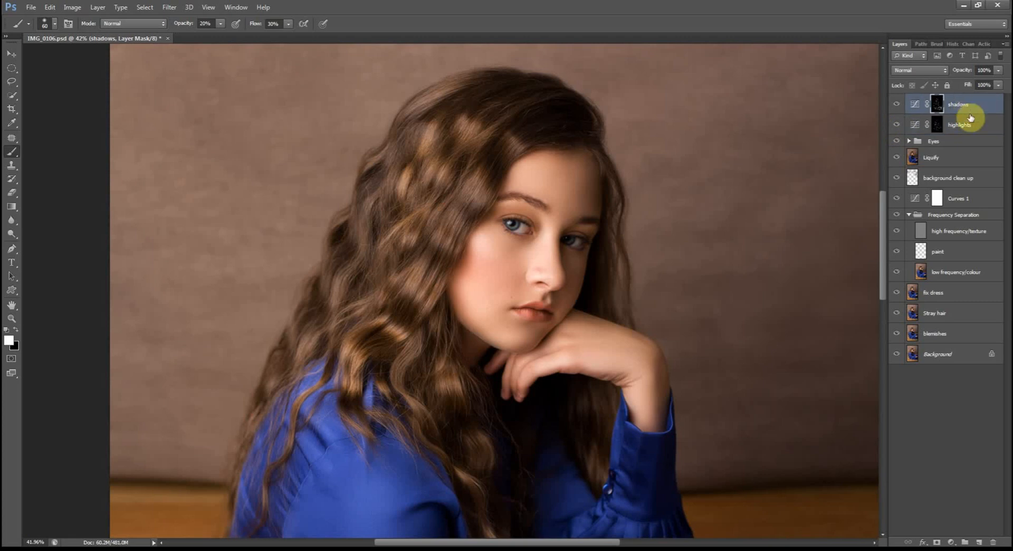
{"action": "left_click", "coordinate": [951, 542]}
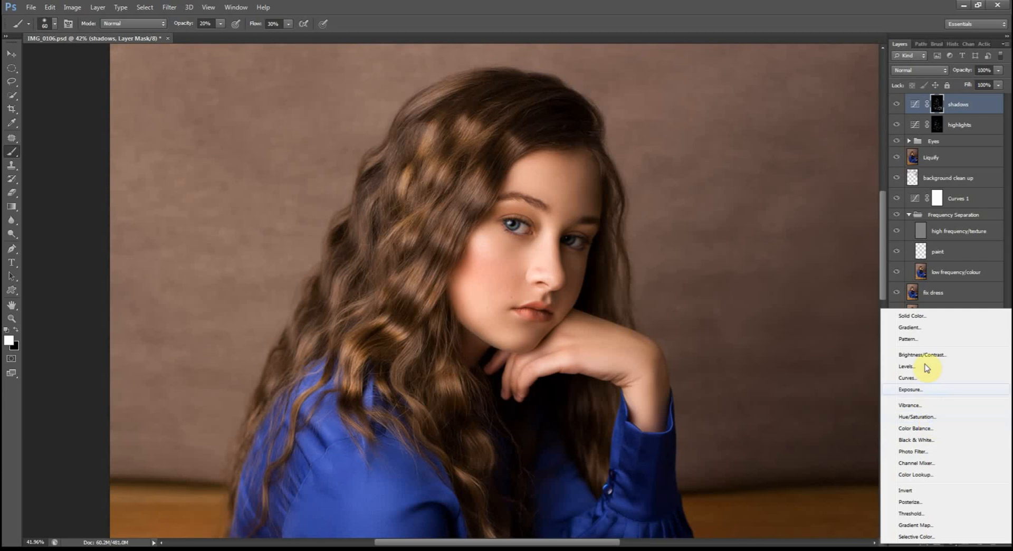
{"action": "left_click", "coordinate": [917, 377]}
{"action": "left_click_drag", "start_coordinate": [804, 157], "coordinate": [804, 161]}
{"action": "left_click_drag", "start_coordinate": [759, 203], "coordinate": [767, 212]}
{"action": "left_click", "coordinate": [849, 111]}
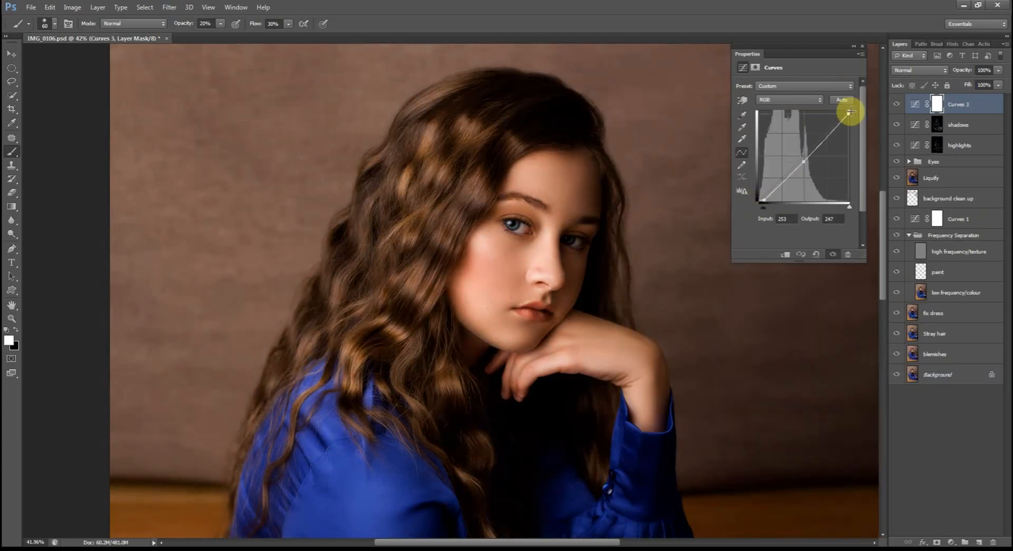
{"action": "left_click_drag", "start_coordinate": [805, 161], "coordinate": [807, 156]}
{"action": "left_click", "coordinate": [863, 46]}
Lower the new Curves layer's opacity to 49% and compare the portrait with and without it
{"action": "key", "text": "v"}
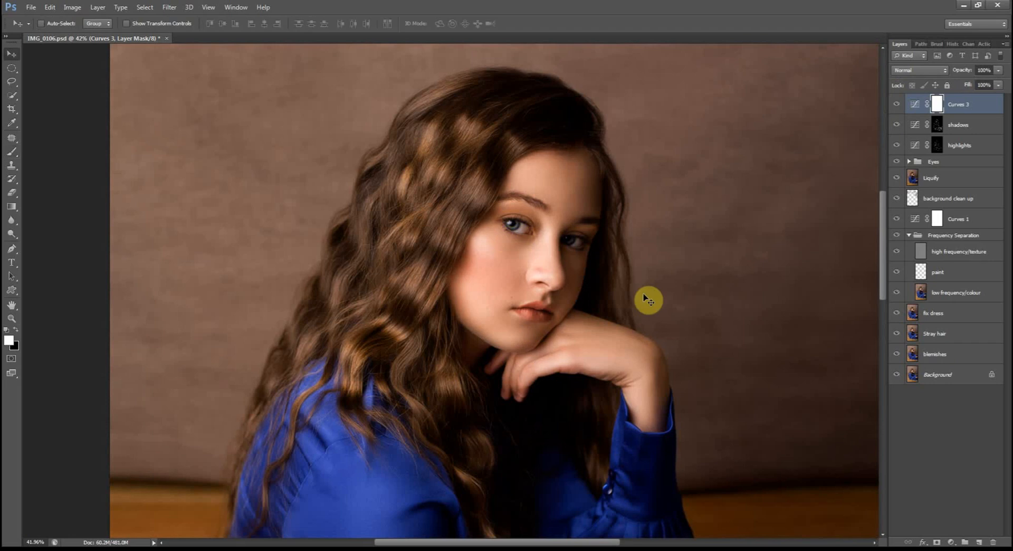
{"action": "scroll", "coordinate": [644, 295], "scroll_direction": "down", "scroll_amount": 8}
{"action": "left_click_drag", "start_coordinate": [965, 72], "coordinate": [936, 72]}
{"action": "scroll", "coordinate": [487, 169], "scroll_direction": "up", "scroll_amount": 9}
{"action": "scroll", "coordinate": [429, 187], "scroll_direction": "up", "scroll_amount": 3}
{"action": "left_click", "coordinate": [897, 105]}
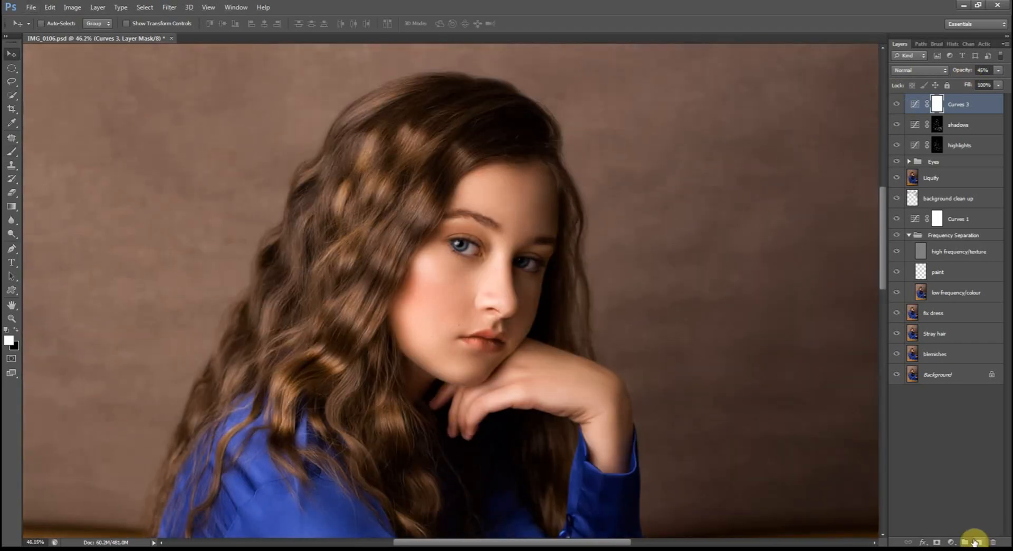
Stamp all visible layers into a new top layer and start Shadows/Highlights with Shadows Amount 16%, Tonal Width 37% and Radius 199 px
{"action": "key", "text": "ctrl+alt+shift+e"}
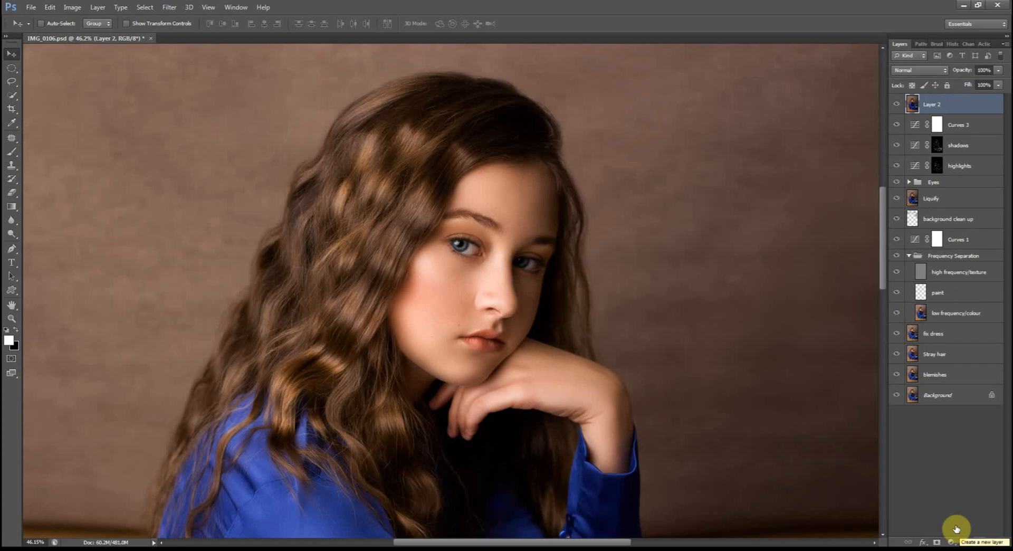
{"action": "left_click", "coordinate": [72, 8]}
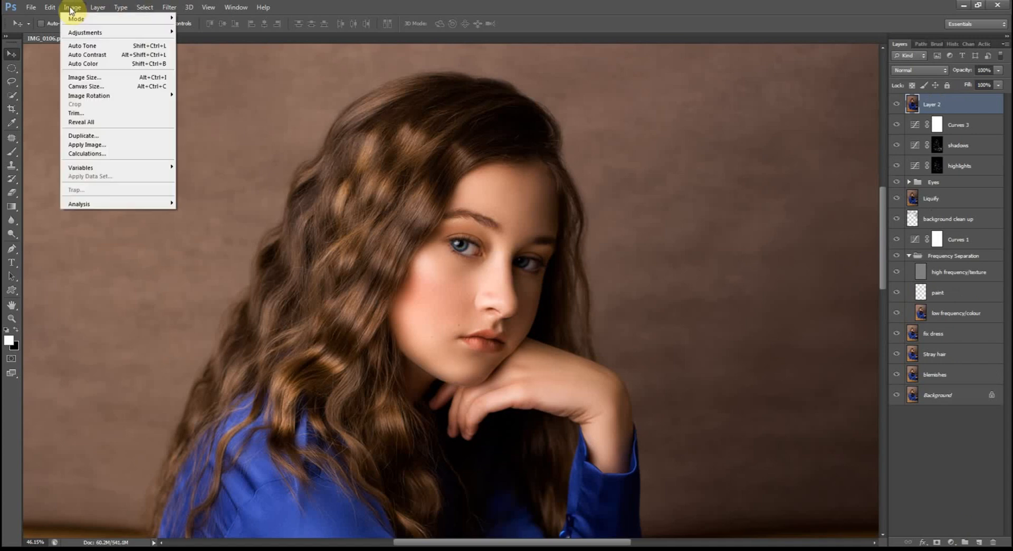
{"action": "mouse_move", "coordinate": [79, 32]}
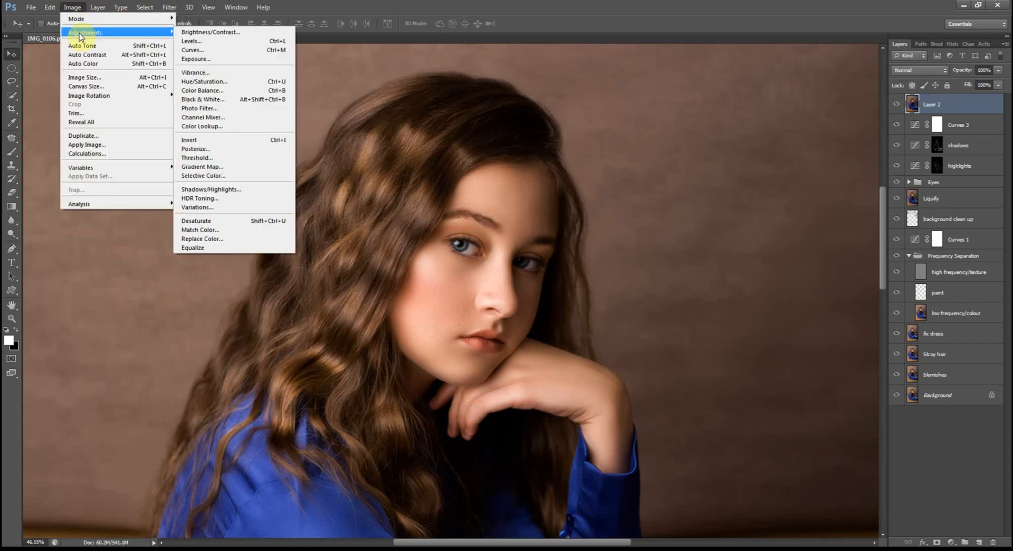
{"action": "left_click", "coordinate": [229, 191]}
{"action": "left_click_drag", "start_coordinate": [541, 145], "coordinate": [775, 56]}
{"action": "left_click", "coordinate": [631, 230]}
{"action": "left_click_drag", "start_coordinate": [721, 98], "coordinate": [680, 145]}
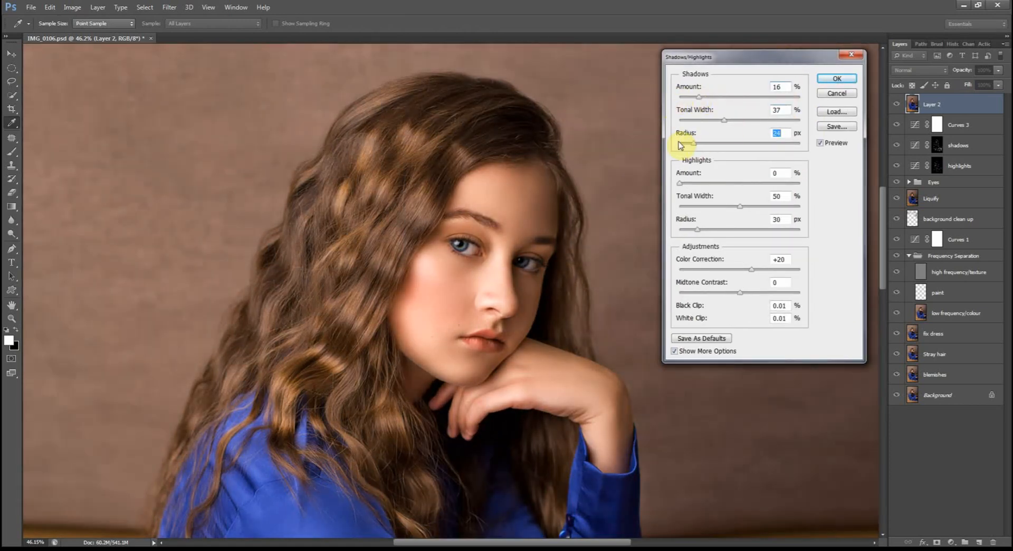
Set Highlights to Amount 6%, Tonal Width 44% and Radius 81 px, with Color Correction +14 and Midtone Contrast -10
{"action": "left_click_drag", "start_coordinate": [693, 188], "coordinate": [688, 188]}
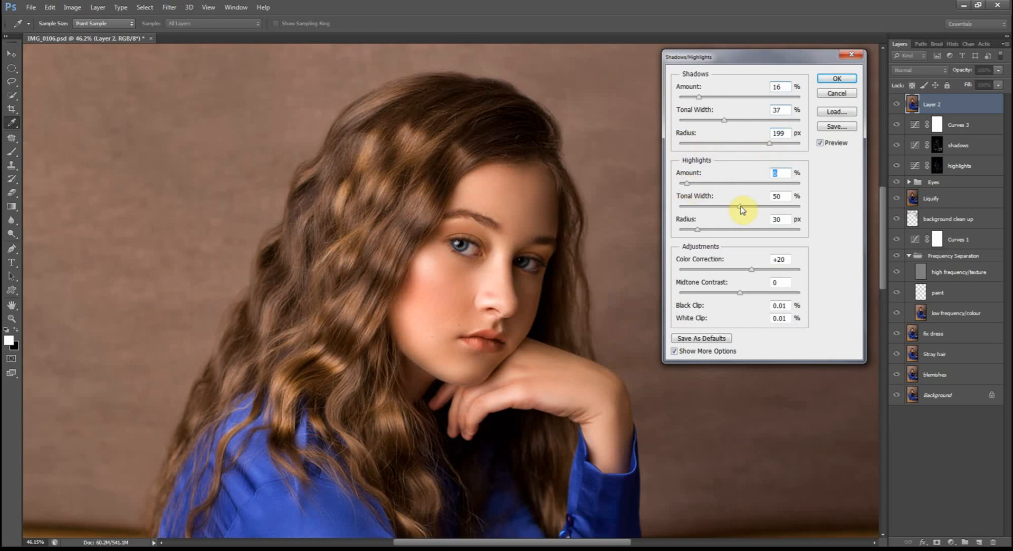
{"action": "left_click_drag", "start_coordinate": [741, 207], "coordinate": [736, 232]}
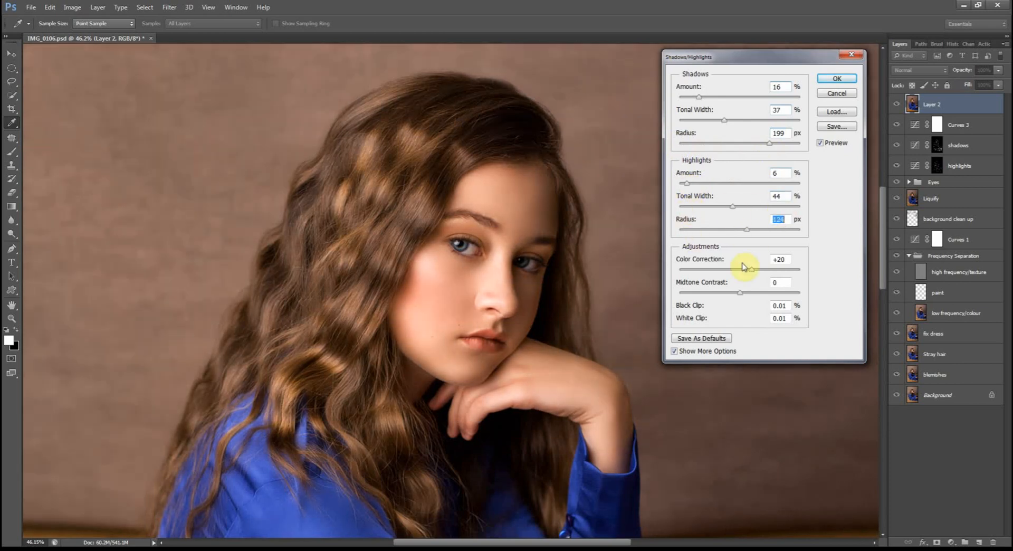
{"action": "mouse_move", "coordinate": [741, 299]}
{"action": "left_mouse_down"}
{"action": "mouse_move", "coordinate": [755, 297]}
{"action": "mouse_move", "coordinate": [737, 298]}
{"action": "left_mouse_up"}
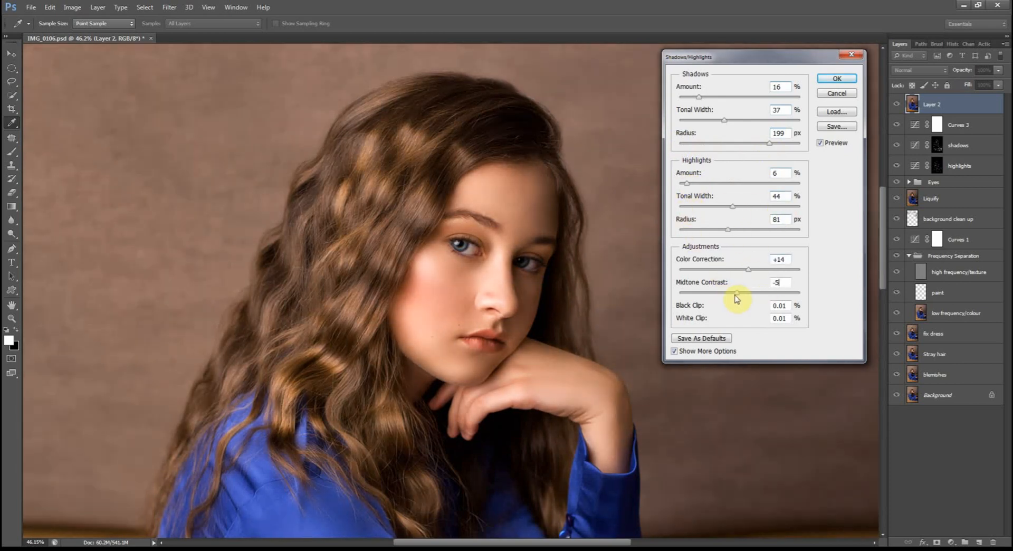
Refine Shadows to Amount 30%, Tonal Width 36%, Radius 40 px and Highlights to Amount 9%, Tonal Width 43%, and apply the adjustment
{"action": "mouse_move", "coordinate": [723, 105]}
{"action": "left_mouse_down"}
{"action": "mouse_move", "coordinate": [709, 101]}
{"action": "mouse_move", "coordinate": [744, 124]}
{"action": "mouse_move", "coordinate": [722, 124]}
{"action": "left_mouse_up"}
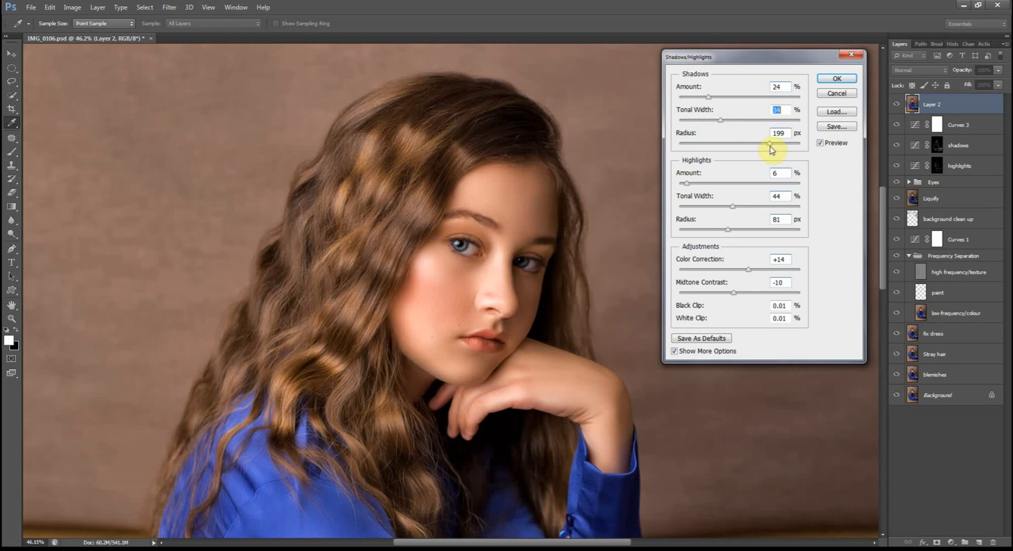
{"action": "left_click_drag", "start_coordinate": [770, 145], "coordinate": [705, 146]}
{"action": "left_click_drag", "start_coordinate": [694, 98], "coordinate": [722, 120]}
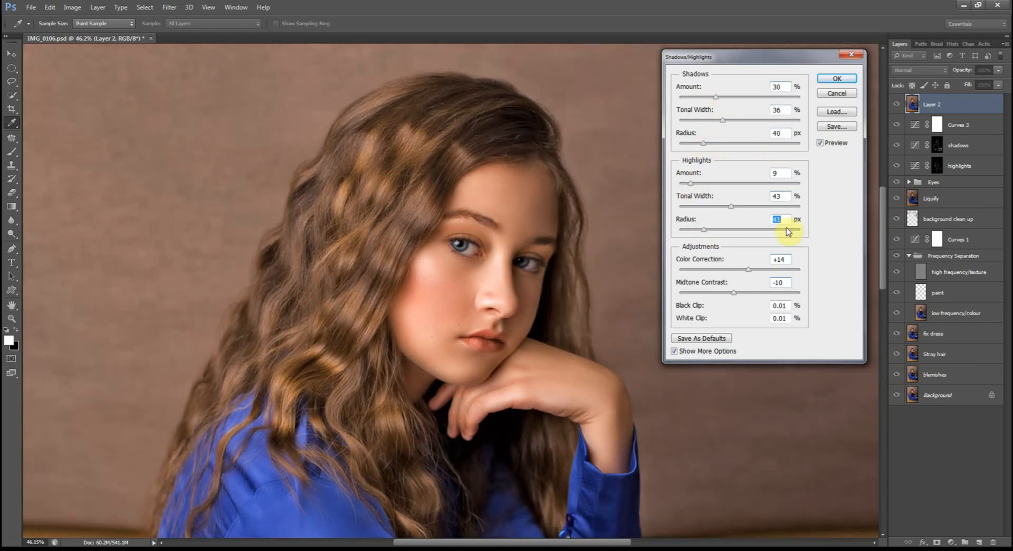
{"action": "left_click", "coordinate": [837, 79]}
{"action": "key", "text": "v"}
{"action": "key", "text": "ctrl+0"}
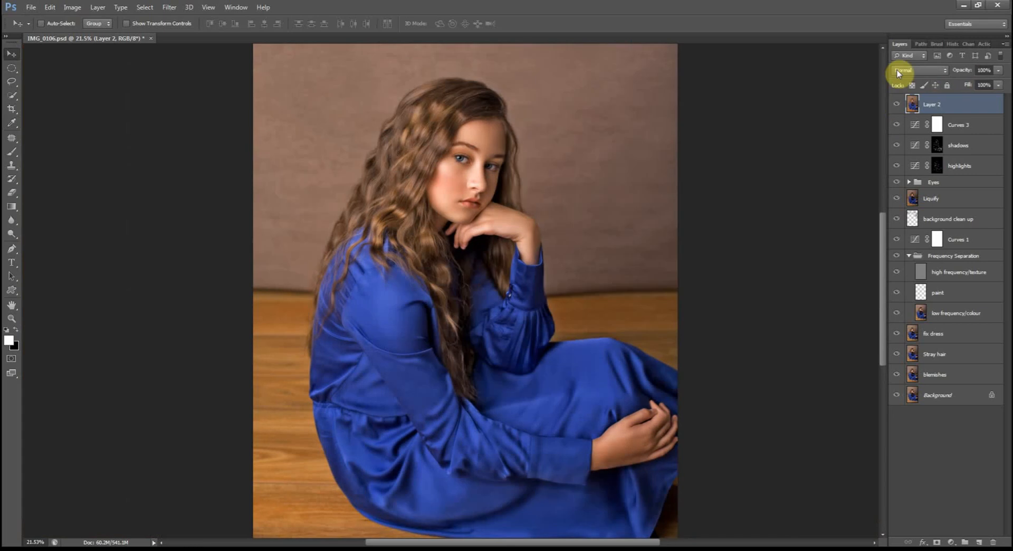
Try the Overlay blend mode on the stamped layer at 21% opacity and return it to Normal
{"action": "key", "text": "shift+alt+o"}
{"action": "left_click_drag", "start_coordinate": [941, 70], "coordinate": [920, 74]}
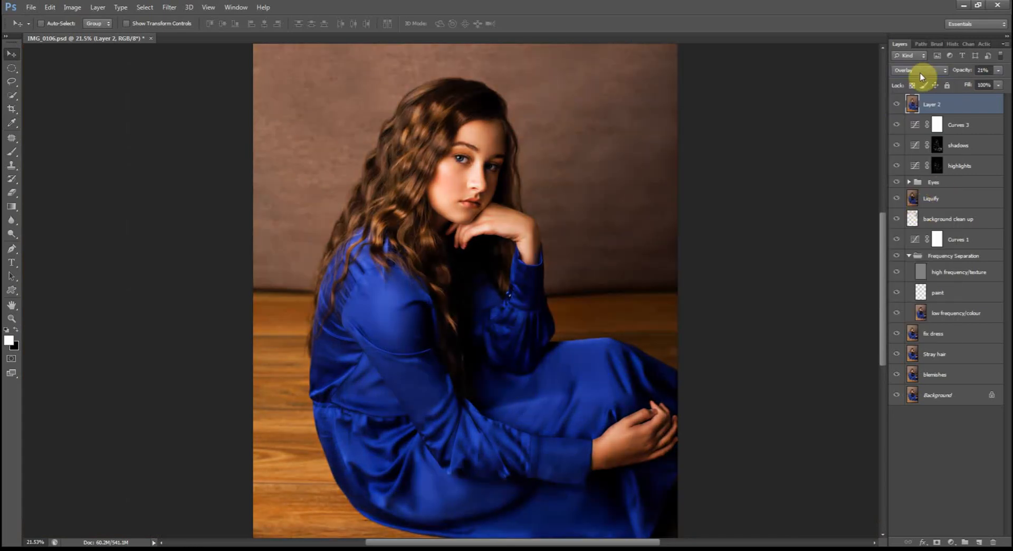
{"action": "left_click", "coordinate": [921, 73]}
{"action": "left_click", "coordinate": [921, 81]}
Set the stamped layer's opacity to 45% and compare the portrait with the layer off and on
{"action": "double_click", "coordinate": [980, 70]}
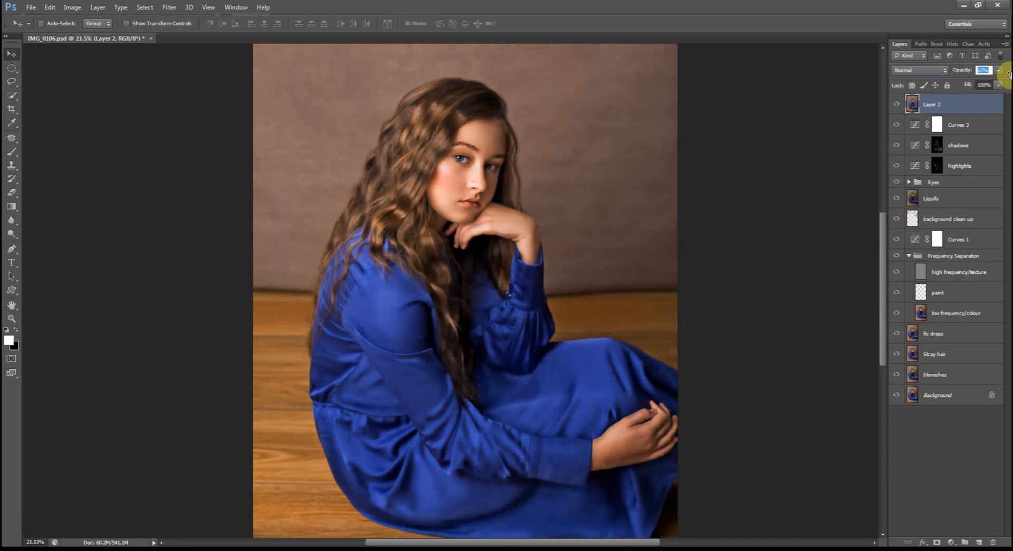
{"action": "left_click_drag", "start_coordinate": [1009, 74], "coordinate": [962, 81]}
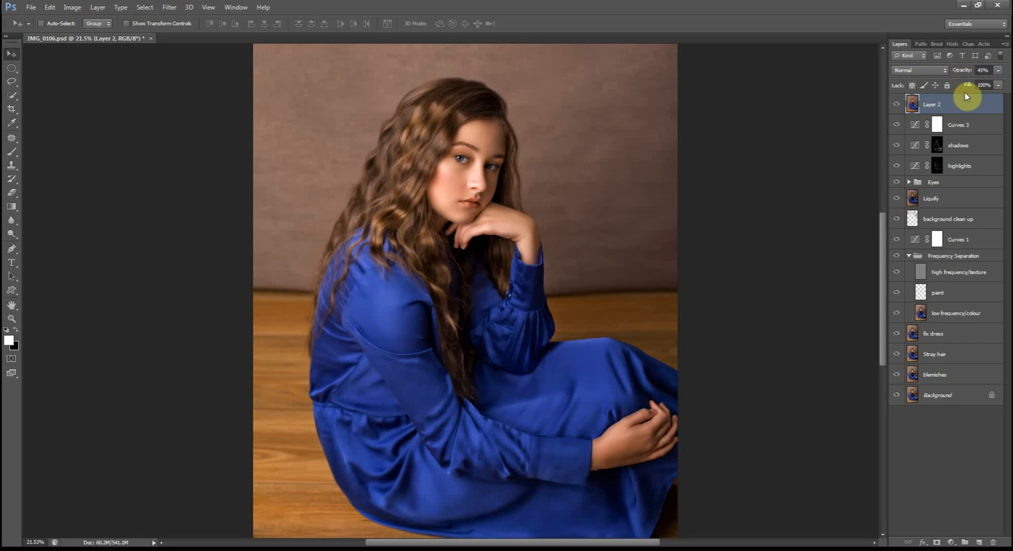
{"action": "scroll", "coordinate": [533, 172], "scroll_direction": "up", "scroll_amount": 6}
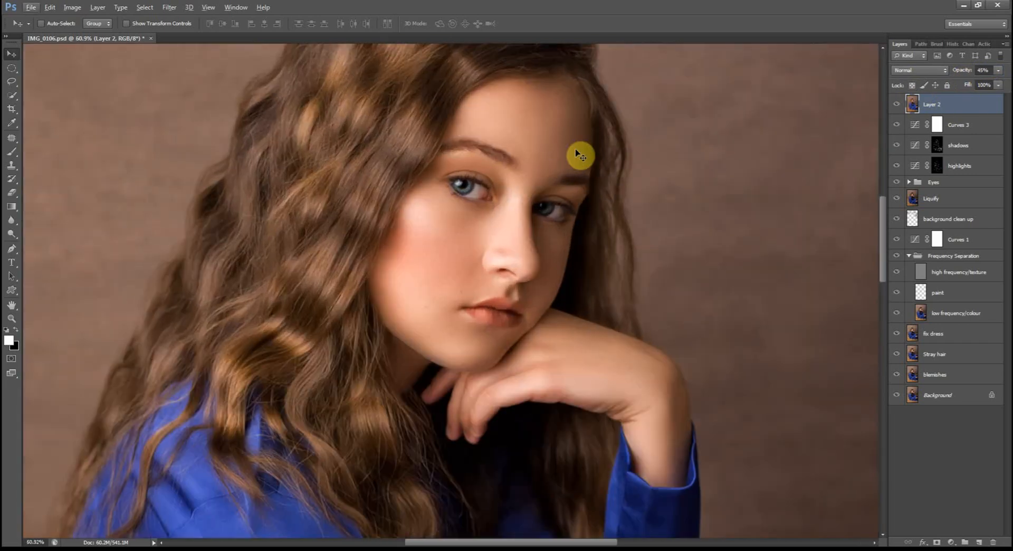
{"action": "scroll", "coordinate": [581, 156], "scroll_direction": "up", "scroll_amount": 2}
{"action": "left_click", "coordinate": [897, 104]}
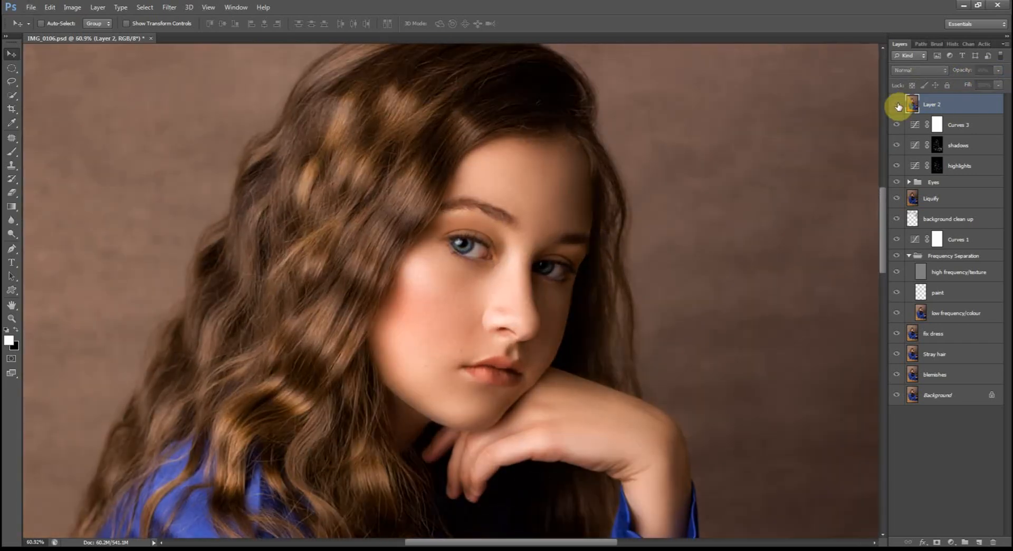
{"action": "left_click", "coordinate": [897, 104]}
{"action": "scroll", "coordinate": [714, 214], "scroll_direction": "down", "scroll_amount": 4}
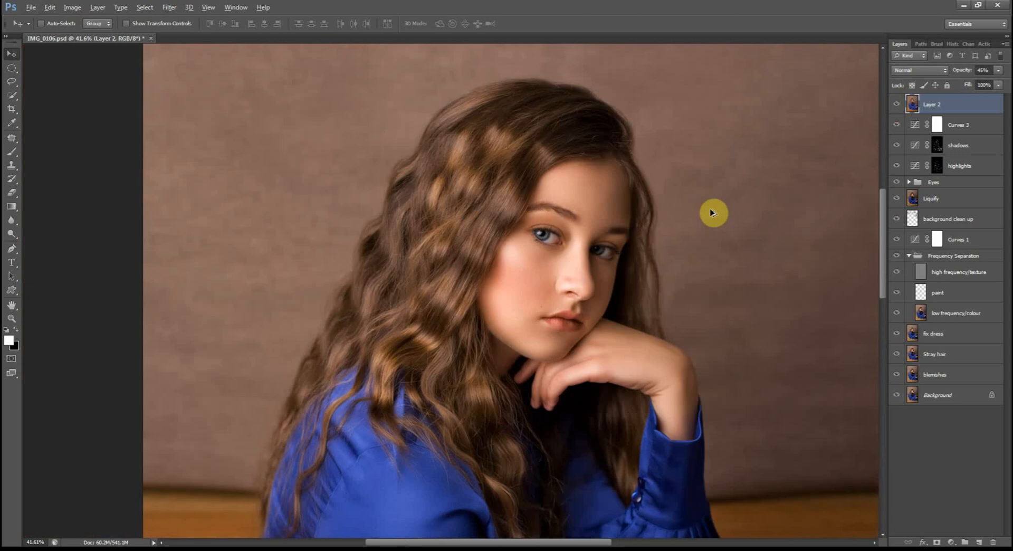
{"action": "scroll", "coordinate": [707, 219], "scroll_direction": "up", "scroll_amount": 3}
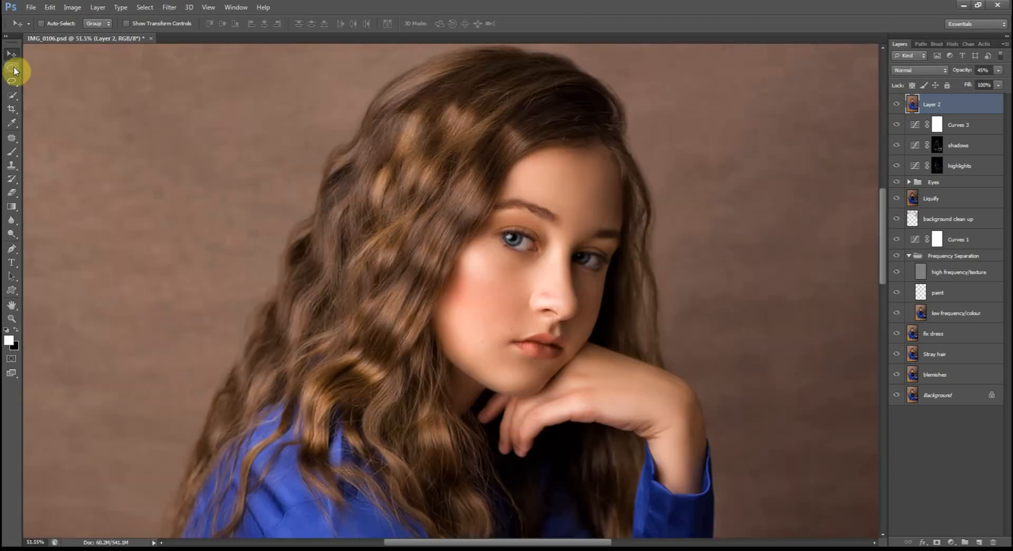
Select the lips with the Lasso and add a Hue/Saturation adjustment layer that deepens them with Saturation +18 and reduced lightness
{"action": "key", "text": "l"}
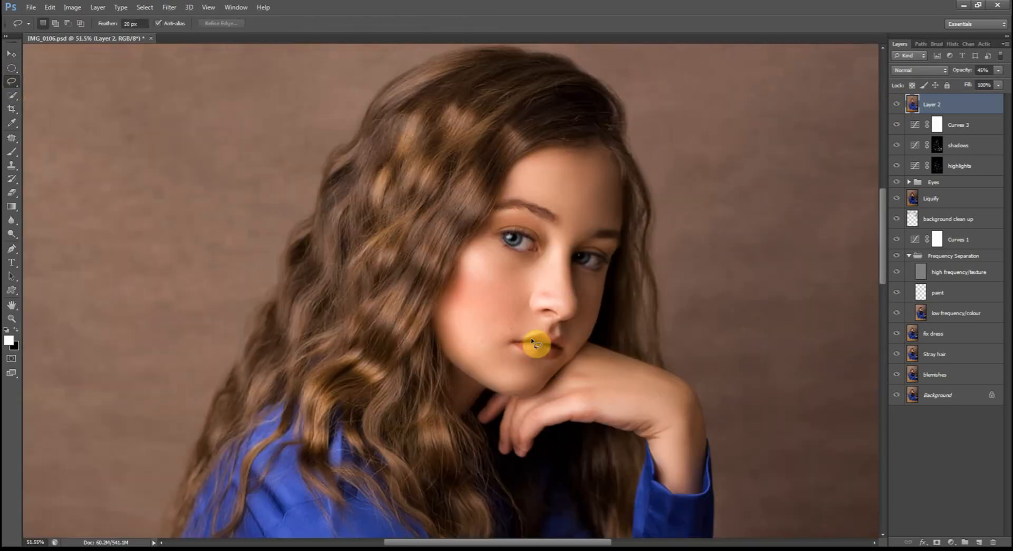
{"action": "scroll", "coordinate": [626, 397], "scroll_direction": "up", "scroll_amount": 2}
{"action": "scroll", "coordinate": [508, 315], "scroll_direction": "up", "scroll_amount": 2}
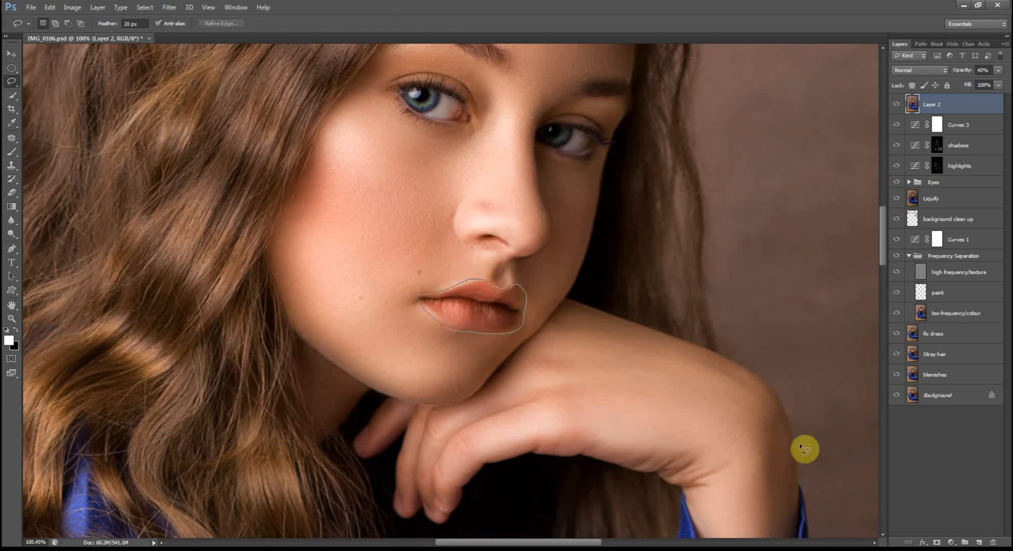
{"action": "left_click", "coordinate": [951, 542]}
{"action": "left_click", "coordinate": [944, 411]}
{"action": "left_click_drag", "start_coordinate": [794, 171], "coordinate": [781, 169]}
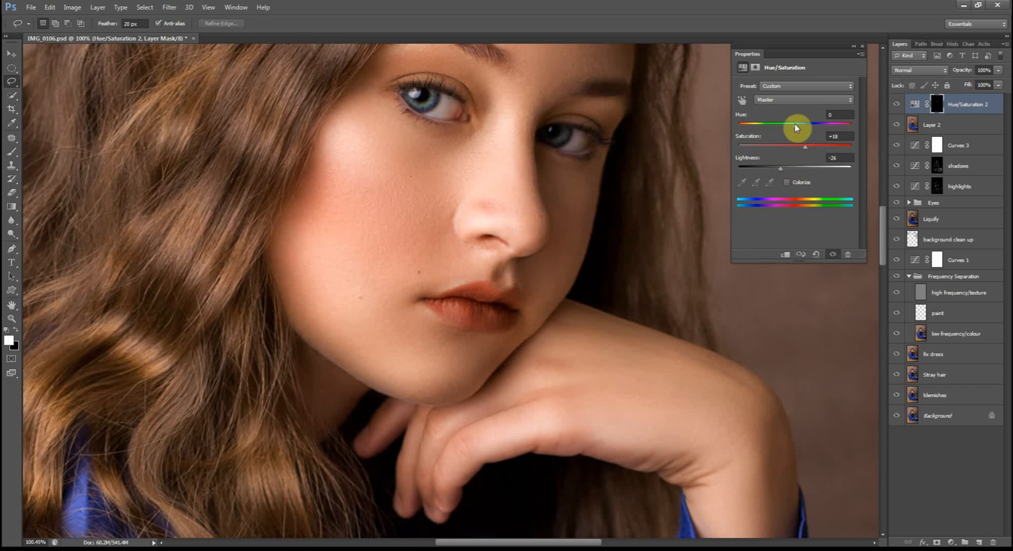
{"action": "left_click_drag", "start_coordinate": [800, 124], "coordinate": [726, 129]}
{"action": "mouse_move", "coordinate": [780, 168]}
{"action": "left_mouse_down"}
{"action": "mouse_move", "coordinate": [771, 171]}
{"action": "mouse_move", "coordinate": [784, 171]}
{"action": "left_mouse_up"}
{"action": "left_click", "coordinate": [863, 46]}
Try the Overlay and Darken blend modes on the lip adjustment layer, varying its opacity in Darken
{"action": "scroll", "coordinate": [873, 211], "scroll_direction": "down", "scroll_amount": 5}
{"action": "left_click", "coordinate": [943, 70]}
{"action": "left_click", "coordinate": [909, 211]}
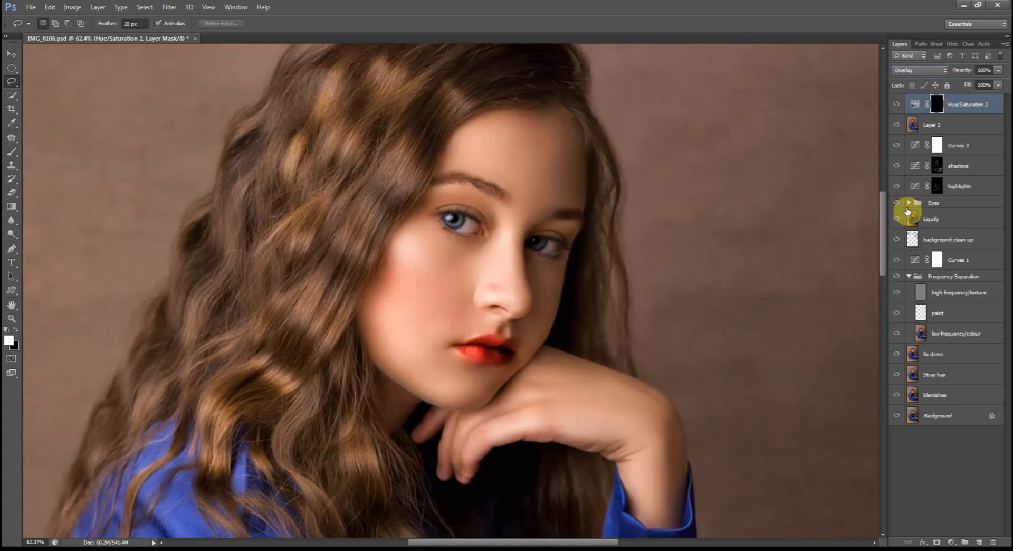
{"action": "left_click_drag", "start_coordinate": [963, 73], "coordinate": [925, 75]}
{"action": "left_click", "coordinate": [925, 70]}
{"action": "left_click", "coordinate": [905, 104]}
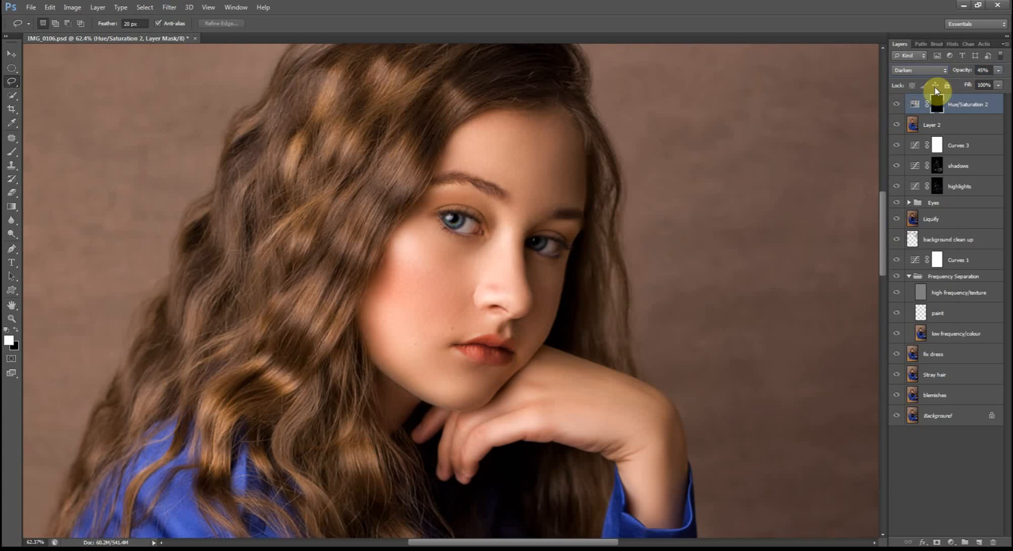
{"action": "scroll", "coordinate": [615, 309], "scroll_direction": "down", "scroll_amount": 9}
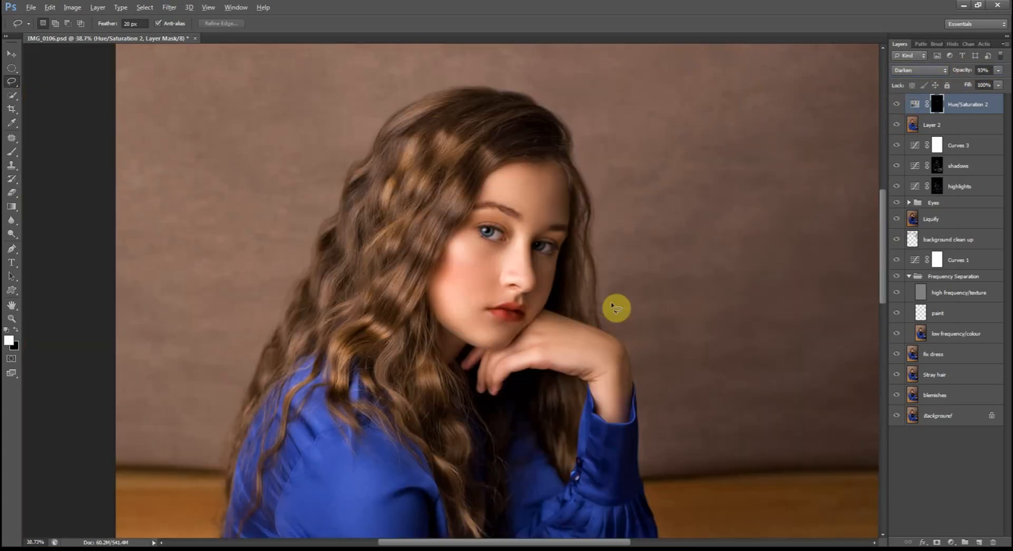
{"action": "left_click_drag", "start_coordinate": [971, 74], "coordinate": [903, 100]}
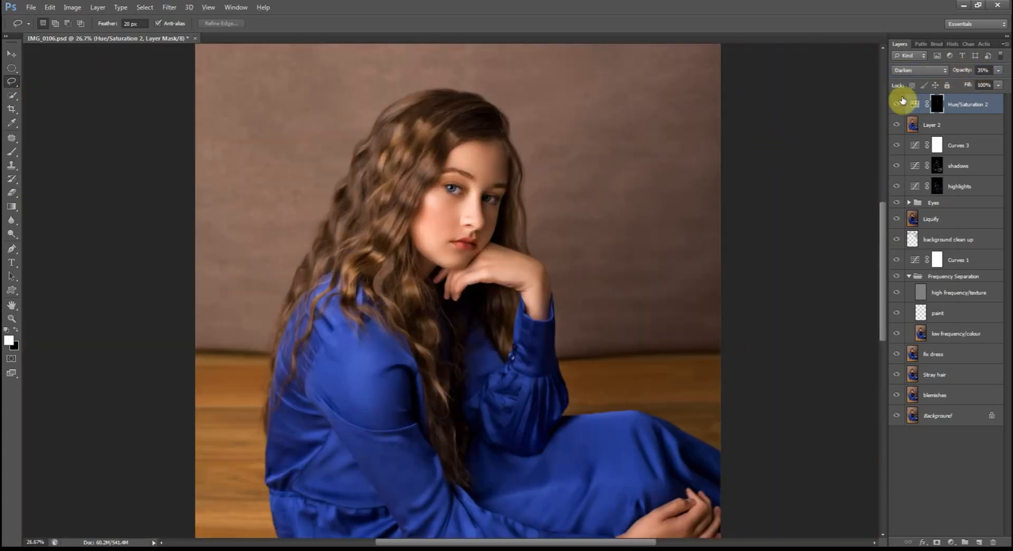
Return the lip adjustment layer to Normal at 50% opacity and compare the lips with it off and on
{"action": "left_click", "coordinate": [918, 70]}
{"action": "left_click", "coordinate": [921, 80]}
{"action": "left_click_drag", "start_coordinate": [968, 72], "coordinate": [924, 75]}
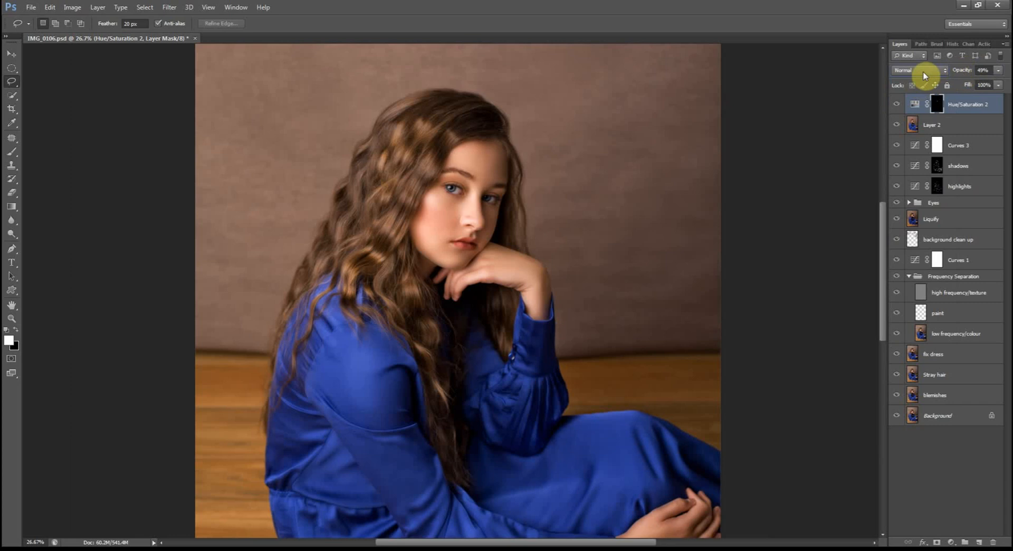
{"action": "scroll", "coordinate": [498, 240], "scroll_direction": "up", "scroll_amount": 9}
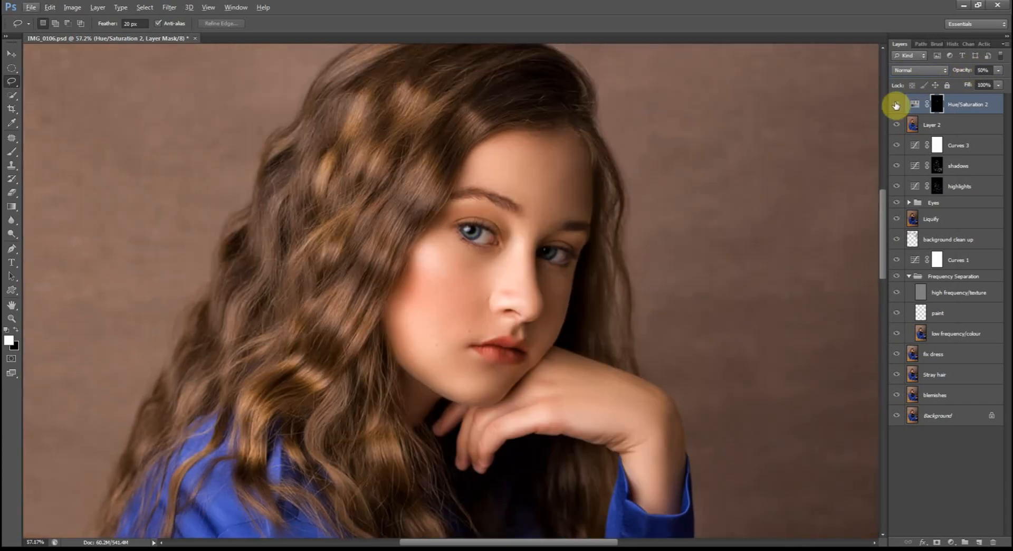
{"action": "left_click", "coordinate": [897, 105]}
{"action": "left_click", "coordinate": [897, 105]}
Prepare a black Brush at 40% opacity for the lip adjustment's mask and save the document
{"action": "scroll", "coordinate": [488, 356], "scroll_direction": "up", "scroll_amount": 5}
{"action": "scroll", "coordinate": [487, 358], "scroll_direction": "up", "scroll_amount": 1}
{"action": "key", "text": "b"}
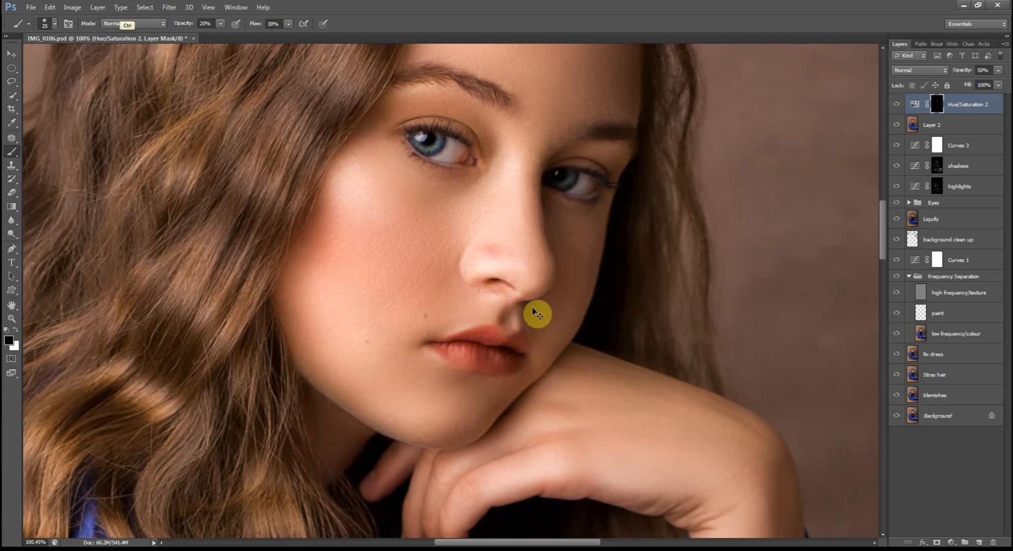
{"action": "left_click_drag", "start_coordinate": [181, 25], "coordinate": [197, 24]}
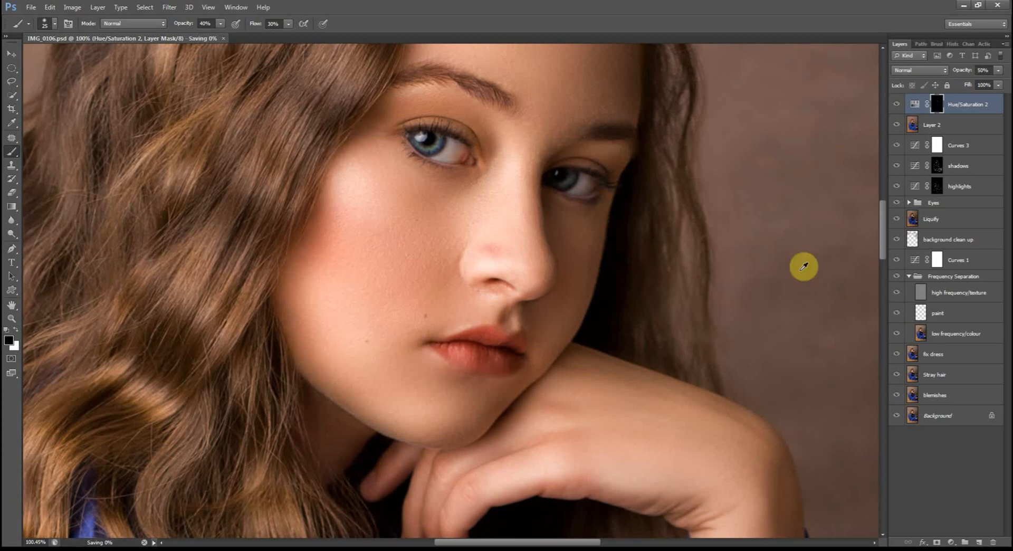
Touch up the Hue/Saturation mask around the lips and cheek with a brush of up to about 150 px, swapping between white and black
{"action": "key", "text": "bracketright"}
{"action": "key", "text": "bracketright"}
{"action": "key", "text": "bracketright"}
{"action": "key", "text": "bracketright"}
{"action": "key", "text": "bracketright"}
{"action": "key", "text": "bracketright"}
{"action": "key", "text": "bracketright"}
{"action": "key", "text": "bracketright"}
{"action": "key", "text": "bracketright"}
{"action": "key", "text": "bracketright"}
{"action": "key", "text": "bracketright"}
{"action": "key", "text": "bracketright"}
{"action": "key", "text": "bracketright"}
{"action": "key", "text": "bracketright"}
{"action": "key", "text": "x"}
{"action": "key", "text": "bracketleft"}
{"action": "key", "text": "bracketleft"}
{"action": "key", "text": "bracketleft"}
{"action": "key", "text": "bracketleft"}
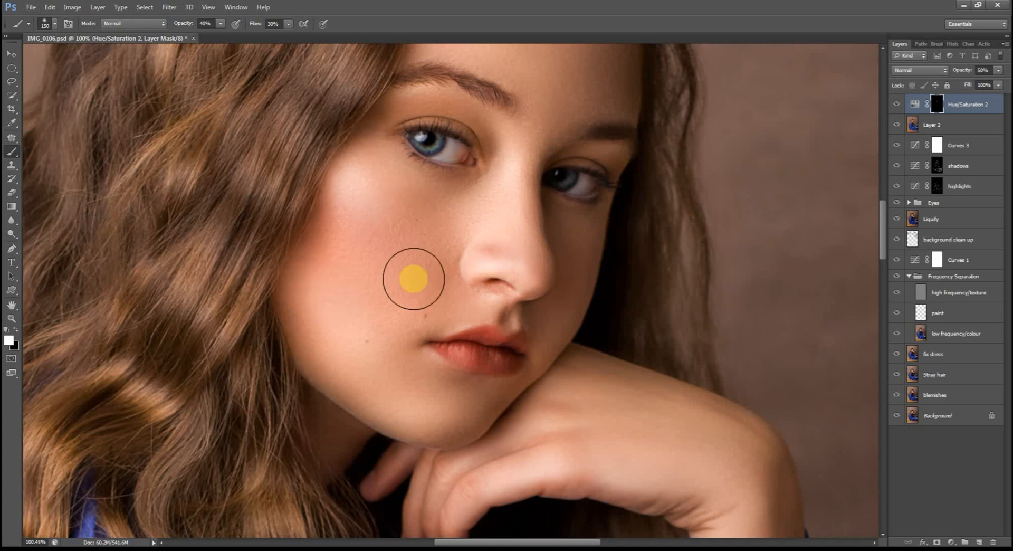
{"action": "key", "text": "bracketright"}
{"action": "key", "text": "x"}
Compare the portrait with the Hue/Saturation layer off and on and lower the layer's opacity to 30%
{"action": "key", "text": "ctrl+0"}
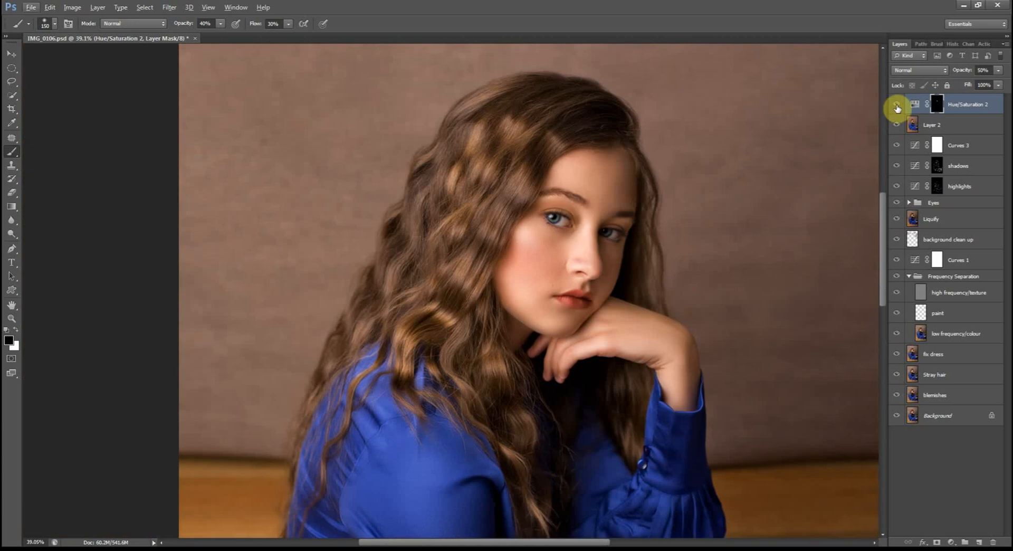
{"action": "scroll", "coordinate": [482, 226], "scroll_direction": "up", "scroll_amount": 3}
{"action": "key", "text": "bracketleft"}
{"action": "key", "text": "bracketleft"}
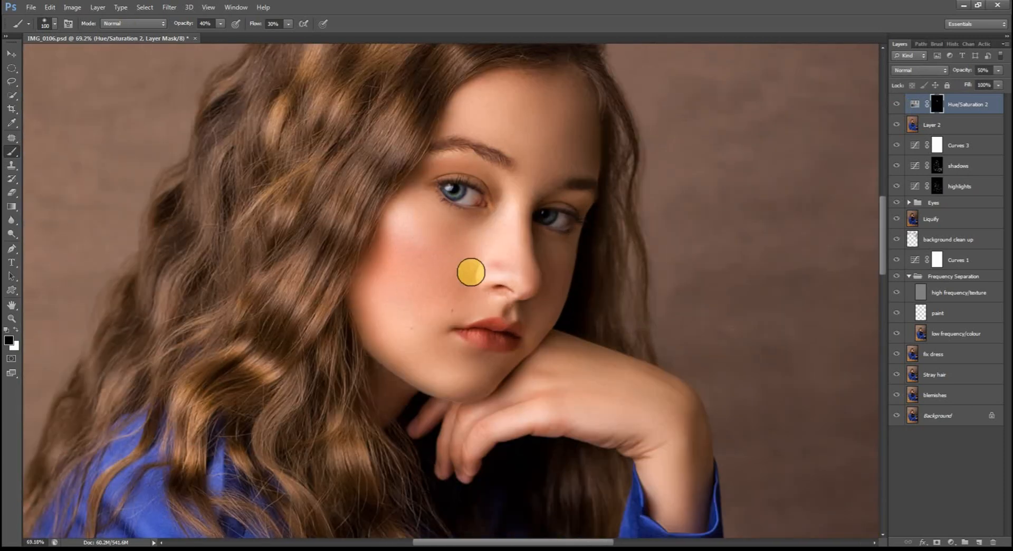
{"action": "scroll", "coordinate": [712, 216], "scroll_direction": "down", "scroll_amount": 4}
{"action": "left_click_drag", "start_coordinate": [520, 542], "coordinate": [557, 542]}
{"action": "mouse_move", "coordinate": [882, 191]}
{"action": "left_mouse_down"}
{"action": "mouse_move", "coordinate": [881, 209]}
{"action": "mouse_move", "coordinate": [881, 201]}
{"action": "left_mouse_up"}
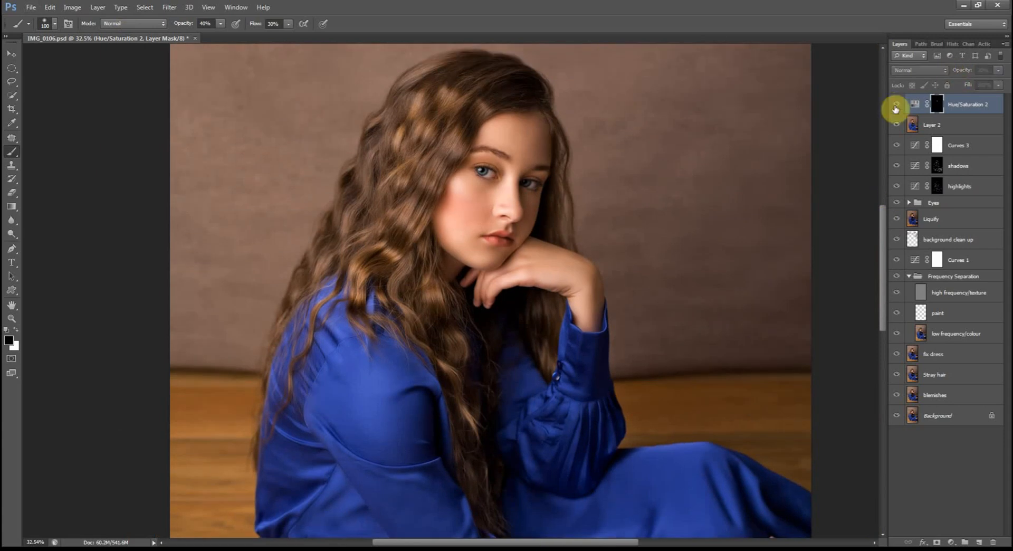
{"action": "scroll", "coordinate": [640, 194], "scroll_direction": "down", "scroll_amount": 3}
{"action": "left_click_drag", "start_coordinate": [700, 290], "coordinate": [558, 262]}
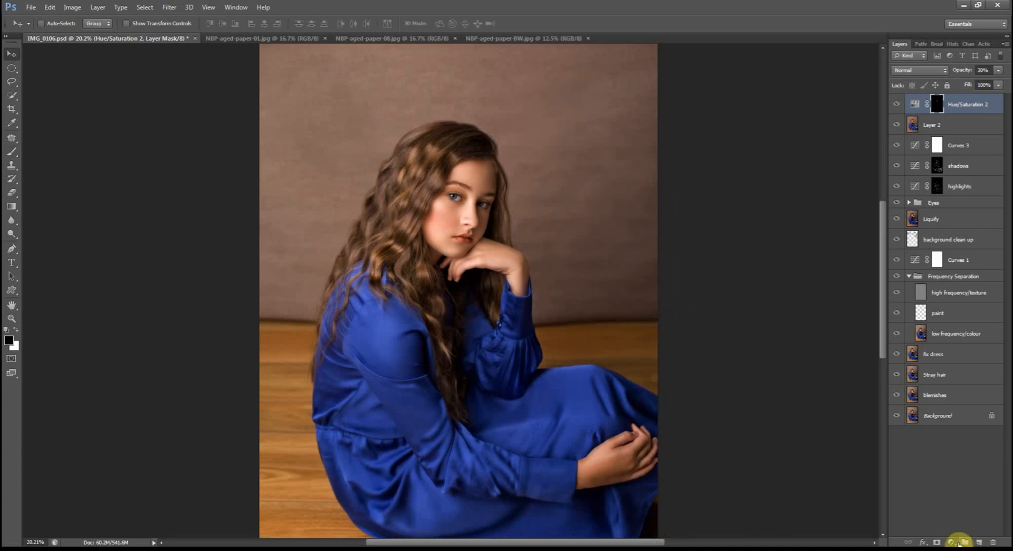
Add a reversed radial black-to-transparent Gradient Fill layer at 90° with its scale set to 120%
{"action": "key", "text": "ctrl+alt+shift+e"}
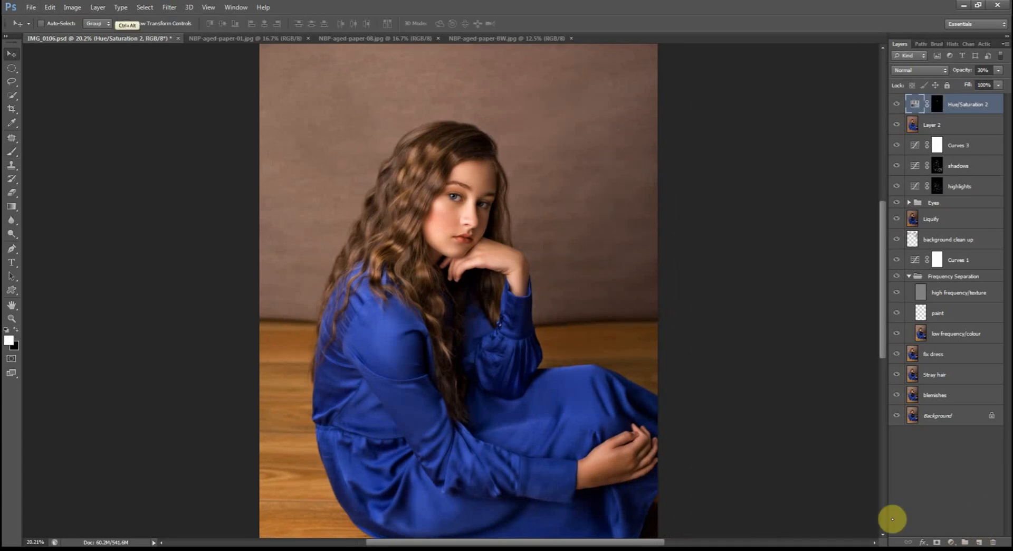
{"action": "left_click", "coordinate": [952, 542]}
{"action": "left_click", "coordinate": [921, 327]}
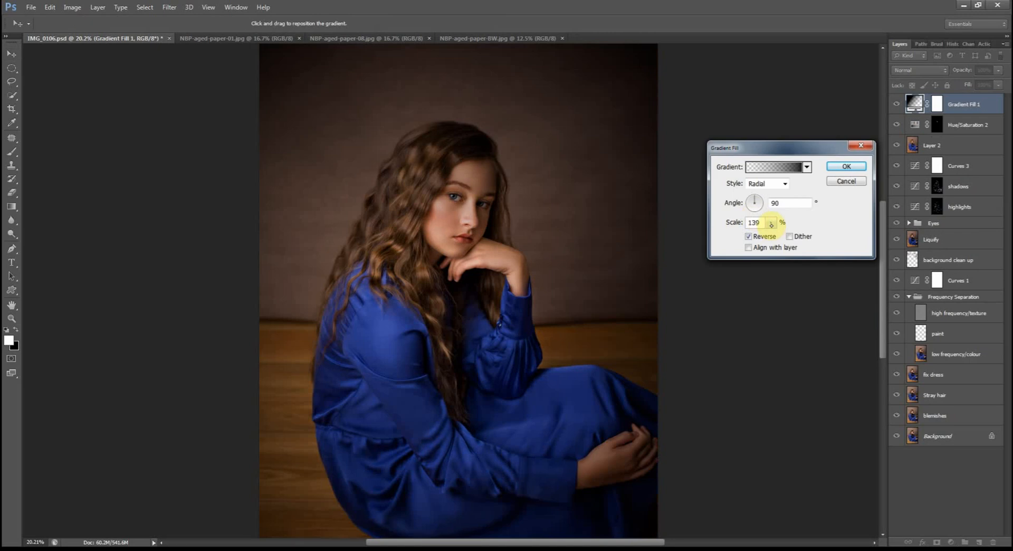
{"action": "mouse_move", "coordinate": [771, 223]}
{"action": "left_mouse_down"}
{"action": "mouse_move", "coordinate": [790, 237]}
{"action": "mouse_move", "coordinate": [770, 235]}
{"action": "left_mouse_up"}
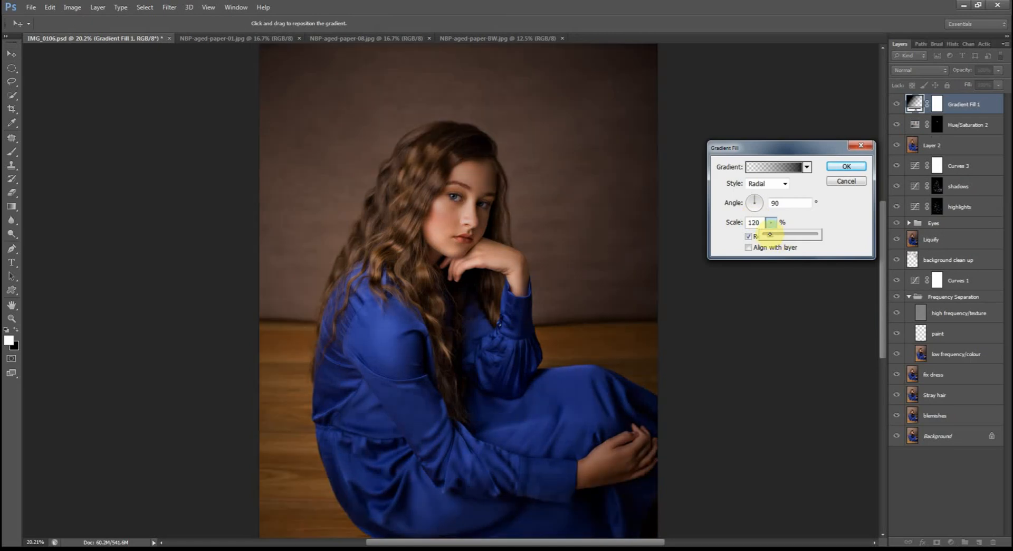
{"action": "left_click", "coordinate": [847, 166]}
Paint the gradient fill's mask over the girl and nearby backdrop with a large black Brush at 40% opacity, about 2500–2900 px
{"action": "left_click", "coordinate": [11, 151]}
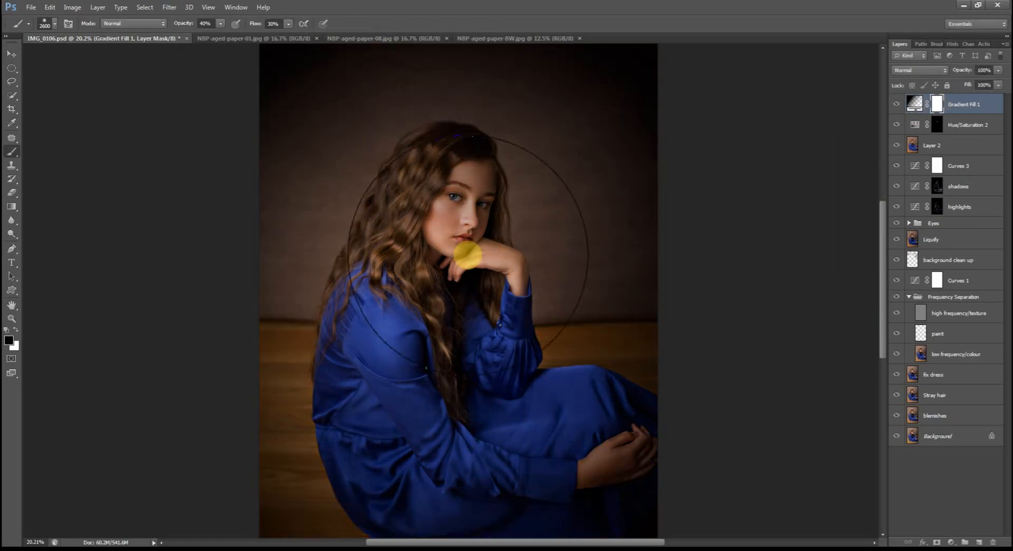
{"action": "left_click_drag", "start_coordinate": [367, 193], "coordinate": [300, 118]}
{"action": "scroll", "coordinate": [574, 172], "scroll_direction": "up", "scroll_amount": 2}
{"action": "left_click_drag", "start_coordinate": [575, 172], "coordinate": [610, 138]}
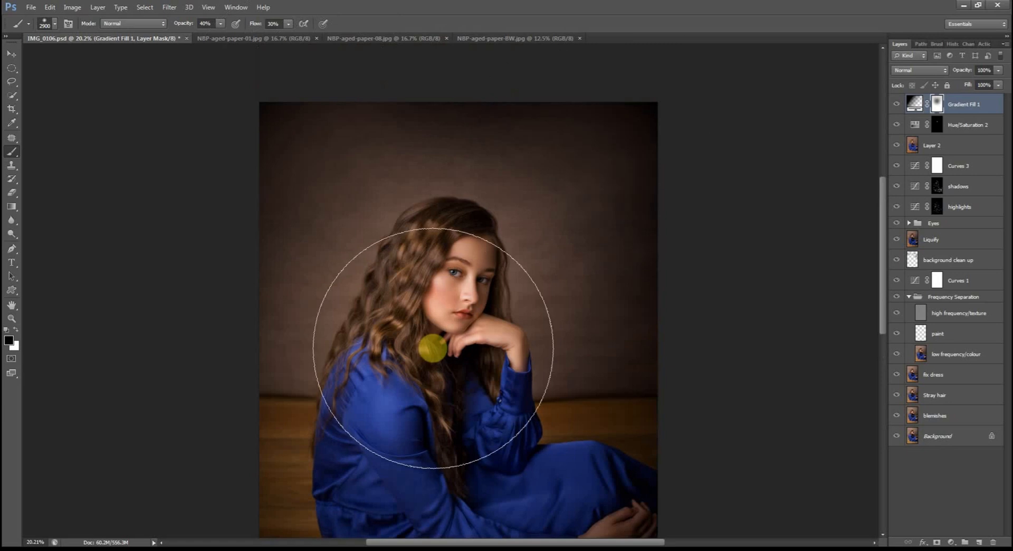
{"action": "scroll", "coordinate": [432, 348], "scroll_direction": "down", "scroll_amount": 3}
{"action": "left_click_drag", "start_coordinate": [459, 476], "coordinate": [696, 310]}
{"action": "scroll", "coordinate": [615, 294], "scroll_direction": "up", "scroll_amount": 2}
Try a lower opacity and another blend mode on the gradient fill layer, and undo both changes
{"action": "key", "text": "ctrl+minus"}
{"action": "key", "text": "ctrl+minus"}
{"action": "left_click_drag", "start_coordinate": [962, 70], "coordinate": [955, 74]}
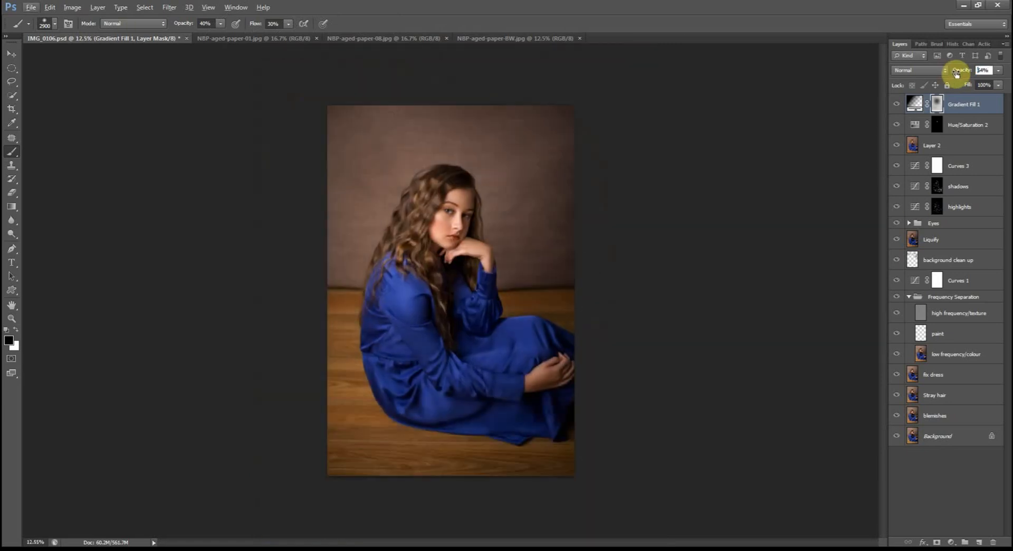
{"action": "left_click", "coordinate": [919, 69]}
{"action": "left_click", "coordinate": [913, 211]}
{"action": "key", "text": "ctrl+alt+z"}
{"action": "key", "text": "ctrl+alt+z"}
{"action": "key", "text": "ctrl+alt+z"}
{"action": "key", "text": "ctrl+alt+z"}
{"action": "key", "text": "ctrl+alt+z"}
{"action": "key", "text": "ctrl+alt+z"}
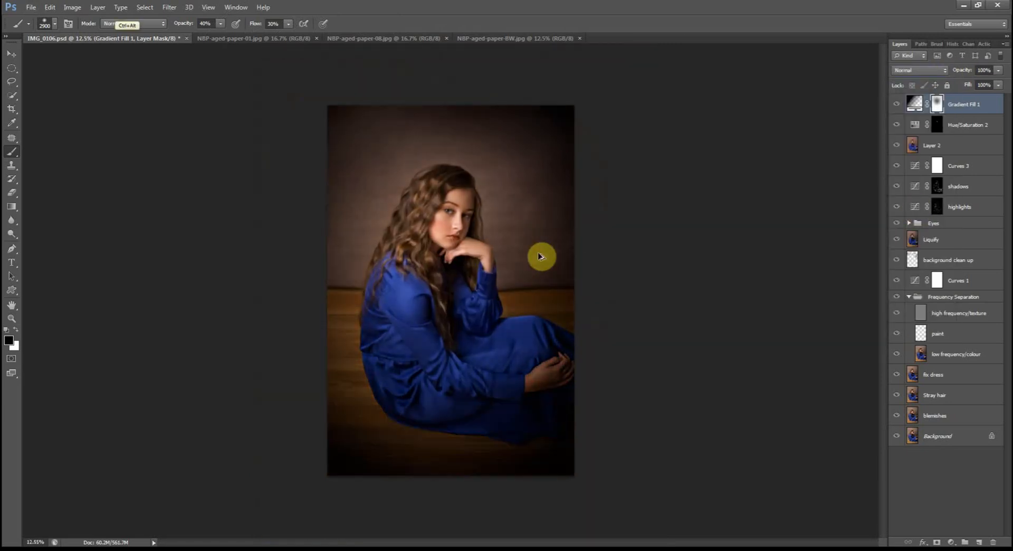
Paint more of the vignette away around the face and hair on the mask and lower the gradient fill layer's opacity
{"action": "mouse_move", "coordinate": [432, 195]}
{"action": "left_mouse_down"}
{"action": "mouse_move", "coordinate": [394, 169]}
{"action": "mouse_move", "coordinate": [477, 266]}
{"action": "mouse_move", "coordinate": [491, 232]}
{"action": "left_mouse_up"}
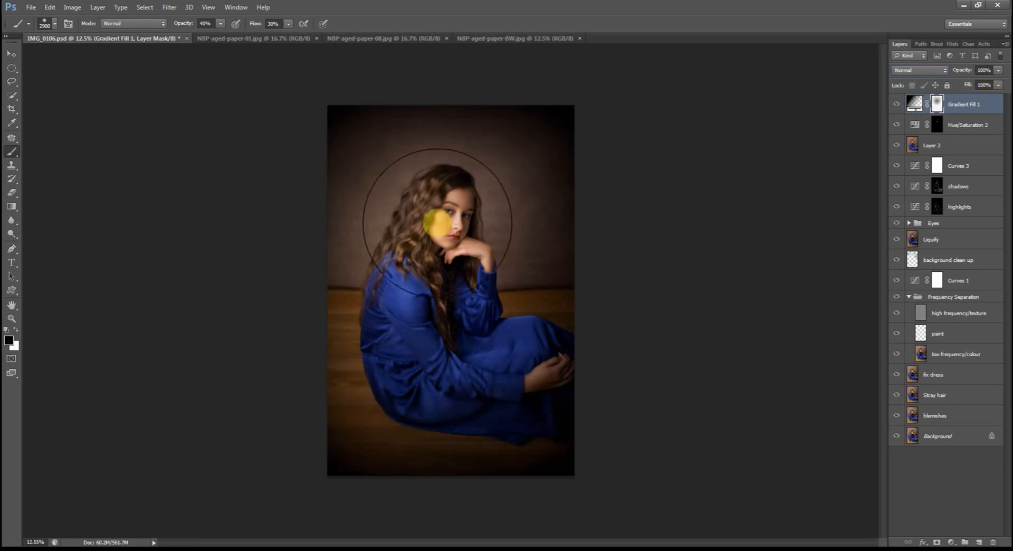
{"action": "mouse_move", "coordinate": [963, 70]}
{"action": "left_mouse_down"}
{"action": "mouse_move", "coordinate": [952, 70]}
{"action": "mouse_move", "coordinate": [966, 70]}
{"action": "left_mouse_up"}
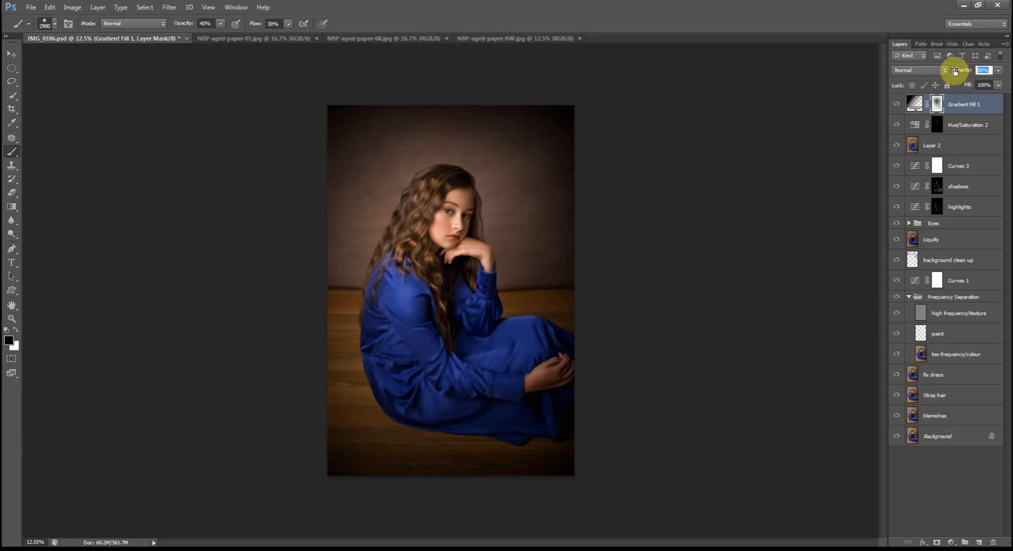
{"action": "left_click", "coordinate": [830, 102]}
Undock the three NBP-aged-paper texture documents and copy each texture into the portrait as a new layer
{"action": "left_click", "coordinate": [11, 53]}
{"action": "left_click_drag", "start_coordinate": [249, 38], "coordinate": [644, 283]}
{"action": "left_click_drag", "start_coordinate": [368, 41], "coordinate": [591, 216]}
{"action": "left_click_drag", "start_coordinate": [253, 41], "coordinate": [440, 338]}
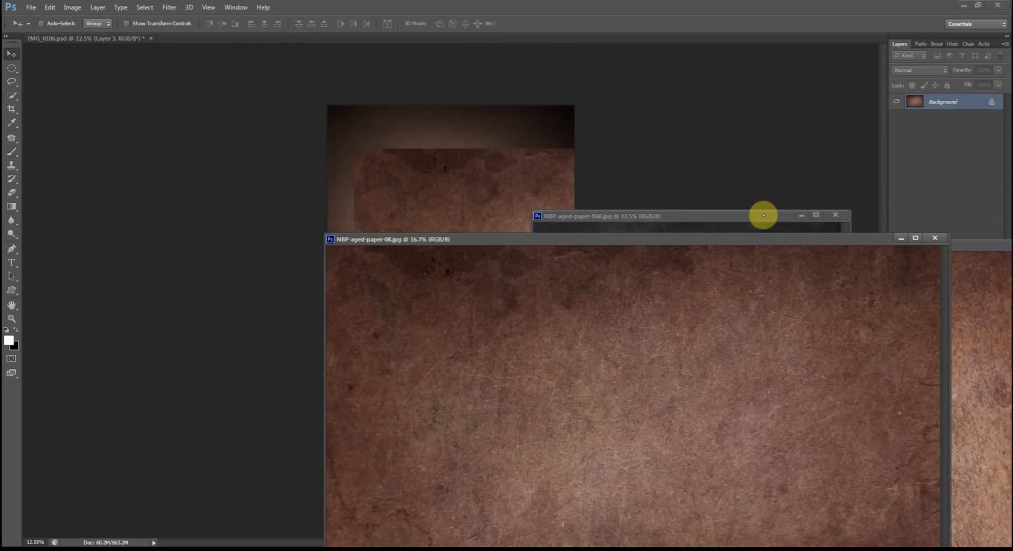
{"action": "left_click_drag", "start_coordinate": [764, 214], "coordinate": [401, 260]}
{"action": "left_click_drag", "start_coordinate": [502, 228], "coordinate": [481, 265]}
Rotate the top texture 90°, scale it to about 80.5% to cover the canvas, and group the three texture layers as "textures"
{"action": "key", "text": "ctrl+t"}
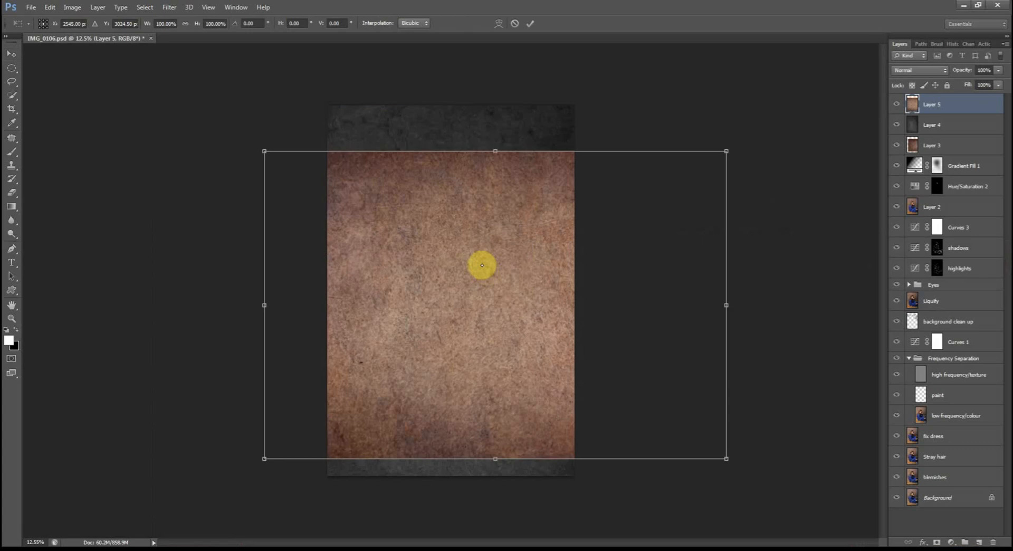
{"action": "left_click_drag", "start_coordinate": [254, 480], "coordinate": [328, 104]}
{"action": "left_click_drag", "start_coordinate": [606, 532], "coordinate": [565, 484]}
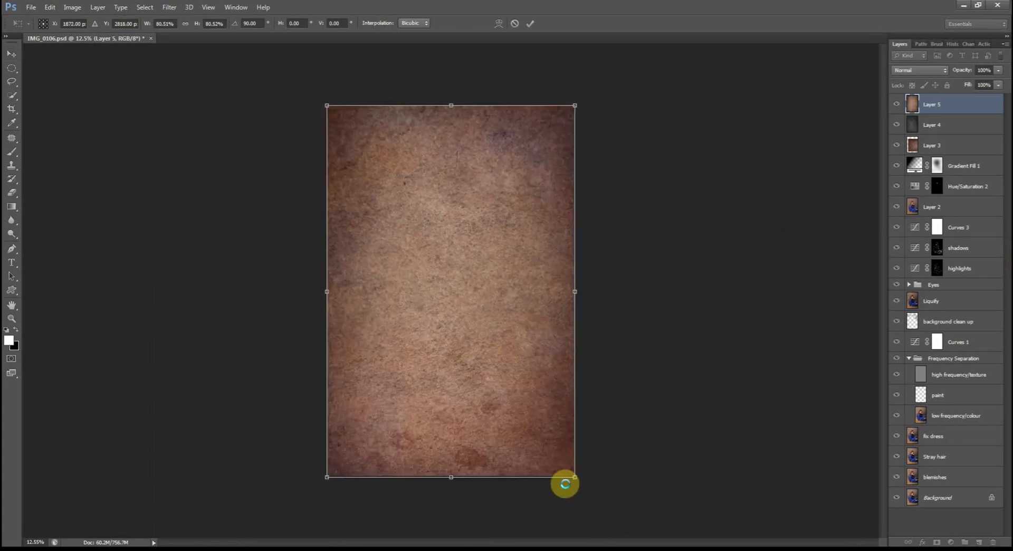
{"action": "key", "text": "Return"}
{"action": "left_click", "coordinate": [959, 146], "text": "shift"}
{"action": "key", "text": "ctrl+g"}
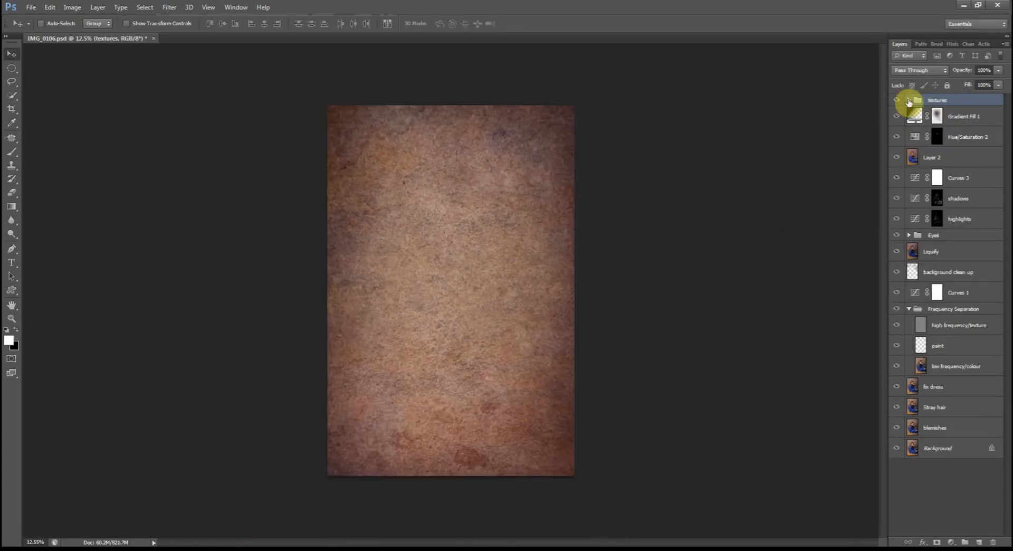
Hide the two upper textures in the group and delete the reddish texture layer beneath them
{"action": "left_click", "coordinate": [909, 100]}
{"action": "left_click", "coordinate": [897, 116]}
{"action": "left_click", "coordinate": [897, 136]}
{"action": "left_click", "coordinate": [954, 159]}
{"action": "key", "text": "ctrl+t"}
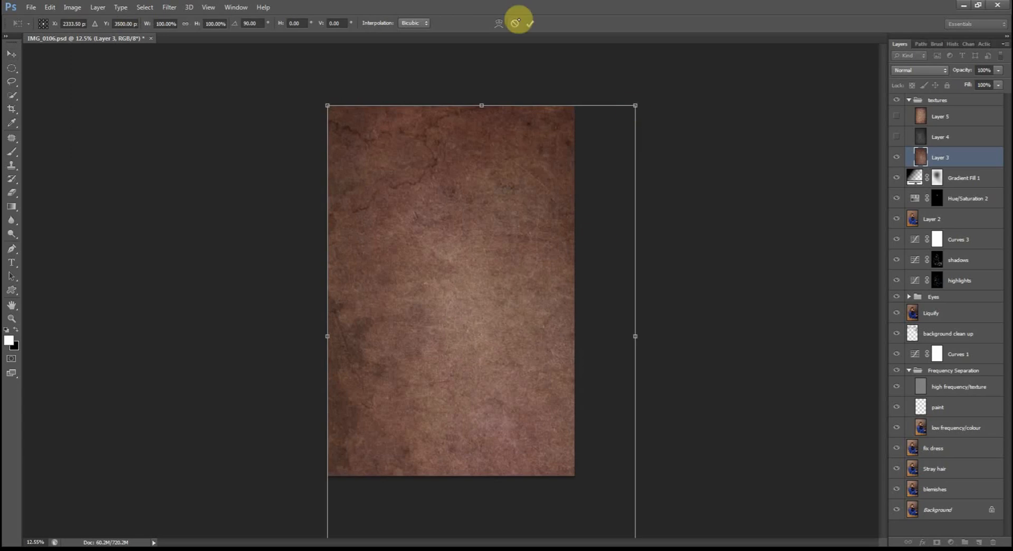
{"action": "left_click", "coordinate": [530, 23]}
{"action": "key", "text": "Delete"}
Transform the dark grey texture on Layer 4 so that it covers the whole portrait
{"action": "left_click", "coordinate": [896, 116]}
{"action": "left_click", "coordinate": [897, 116]}
{"action": "left_click", "coordinate": [897, 137]}
{"action": "key", "text": "ctrl+t"}
{"action": "left_click_drag", "start_coordinate": [464, 216], "coordinate": [455, 211]}
{"action": "scroll", "coordinate": [455, 212], "scroll_direction": "down", "scroll_amount": 3}
{"action": "left_click_drag", "start_coordinate": [556, 459], "coordinate": [556, 426]}
{"action": "left_click_drag", "start_coordinate": [559, 428], "coordinate": [544, 410]}
{"action": "left_click_drag", "start_coordinate": [368, 141], "coordinate": [375, 153]}
{"action": "left_click_drag", "start_coordinate": [413, 230], "coordinate": [412, 249]}
{"action": "left_click_drag", "start_coordinate": [545, 428], "coordinate": [528, 406]}
{"action": "left_click_drag", "start_coordinate": [452, 171], "coordinate": [449, 176]}
{"action": "key", "text": "Return"}
Show the brown texture again and lower the texture layers' opacity until the portrait shows through
{"action": "scroll", "coordinate": [450, 190], "scroll_direction": "up", "scroll_amount": 7}
{"action": "left_click", "coordinate": [897, 116]}
{"action": "left_click", "coordinate": [944, 118]}
{"action": "left_click", "coordinate": [945, 136]}
{"action": "left_click", "coordinate": [944, 117]}
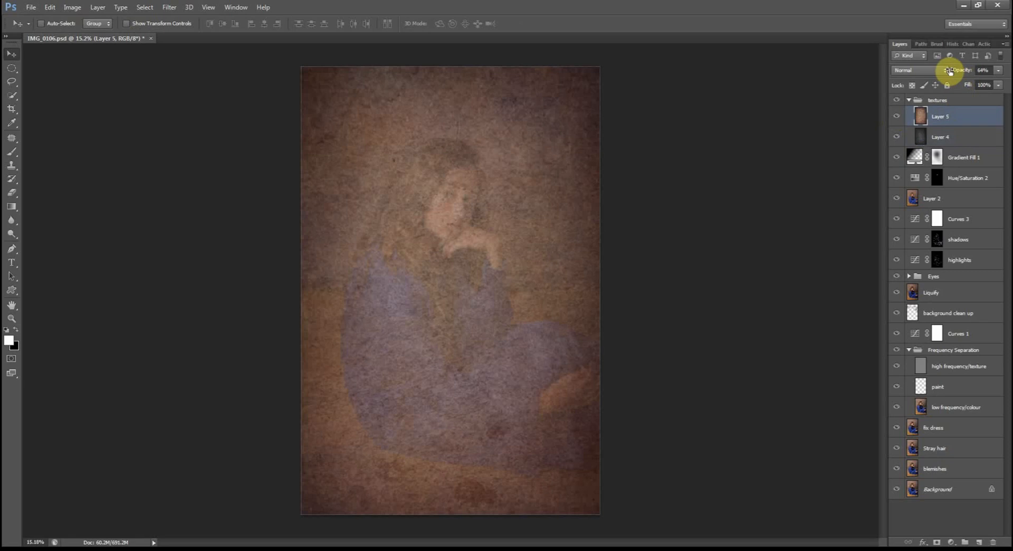
{"action": "mouse_move", "coordinate": [950, 71]}
{"action": "left_mouse_down"}
{"action": "mouse_move", "coordinate": [924, 72]}
{"action": "mouse_move", "coordinate": [958, 73]}
{"action": "left_mouse_up"}
{"action": "left_click", "coordinate": [957, 138]}
Add a layer mask to the textures group and paint the face and hair with a black 900 px Brush at 40% opacity
{"action": "left_click", "coordinate": [949, 101]}
{"action": "left_click", "coordinate": [936, 541]}
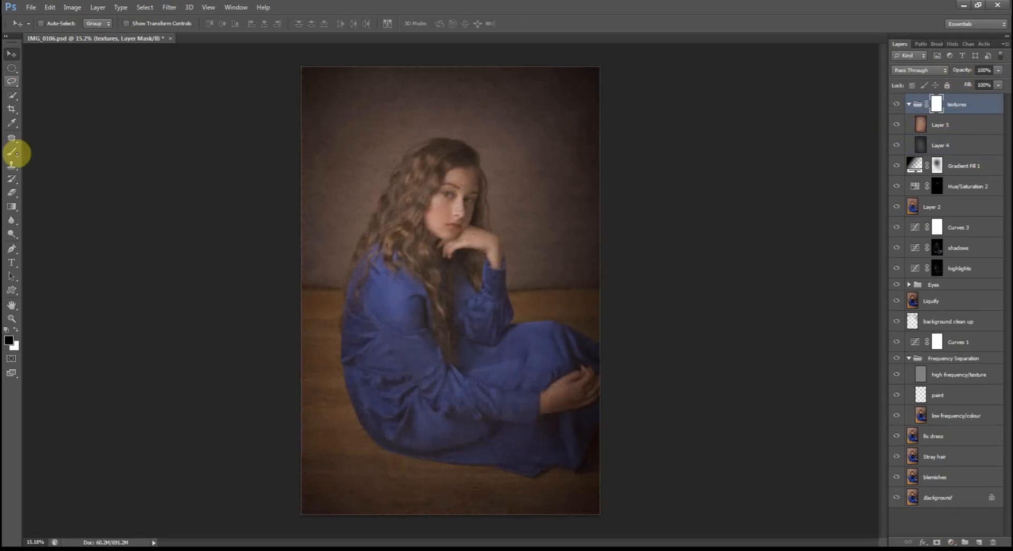
{"action": "left_click", "coordinate": [15, 153]}
{"action": "key", "text": "bracketleft"}
{"action": "key", "text": "bracketleft"}
{"action": "key", "text": "bracketleft"}
{"action": "key", "text": "bracketleft"}
{"action": "key", "text": "bracketleft"}
{"action": "key", "text": "bracketleft"}
{"action": "key", "text": "bracketleft"}
{"action": "key", "text": "bracketleft"}
{"action": "key", "text": "bracketleft"}
{"action": "key", "text": "bracketleft"}
{"action": "key", "text": "bracketleft"}
{"action": "key", "text": "bracketleft"}
{"action": "mouse_move", "coordinate": [452, 220]}
{"action": "left_mouse_down"}
{"action": "mouse_move", "coordinate": [429, 178]}
{"action": "mouse_move", "coordinate": [422, 246]}
{"action": "left_mouse_up"}
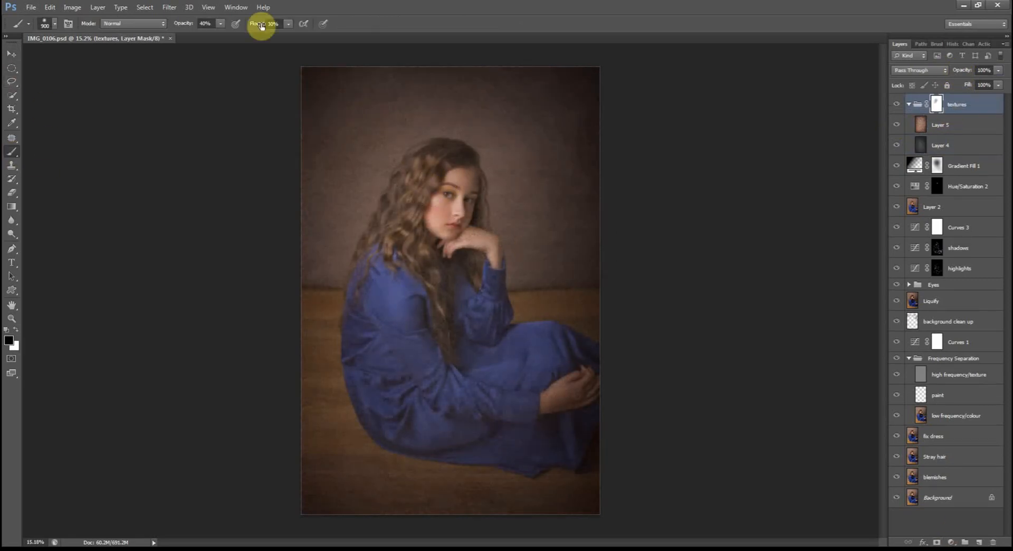
Set the brush to 100% opacity and 13% flow and paint the textures off the blue dress on the group's mask
{"action": "left_click_drag", "start_coordinate": [261, 25], "coordinate": [250, 27]}
{"action": "mouse_move", "coordinate": [379, 295]}
{"action": "left_mouse_down"}
{"action": "mouse_move", "coordinate": [411, 369]}
{"action": "mouse_move", "coordinate": [410, 339]}
{"action": "mouse_move", "coordinate": [518, 404]}
{"action": "left_mouse_up"}
{"action": "left_click_drag", "start_coordinate": [184, 24], "coordinate": [254, 45]}
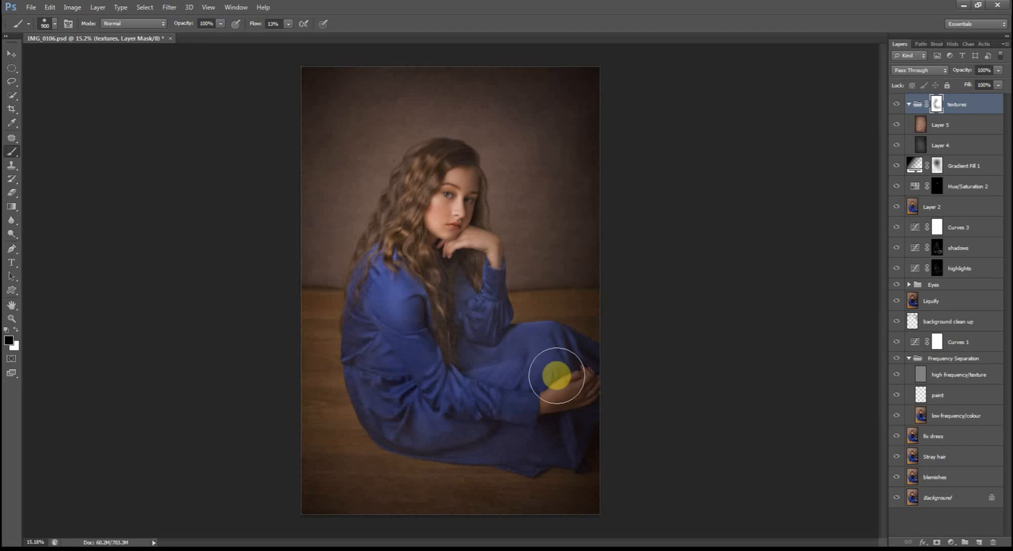
{"action": "mouse_move", "coordinate": [557, 376]}
{"action": "left_mouse_down"}
{"action": "mouse_move", "coordinate": [523, 363]}
{"action": "mouse_move", "coordinate": [558, 437]}
{"action": "mouse_move", "coordinate": [466, 434]}
{"action": "mouse_move", "coordinate": [391, 375]}
{"action": "mouse_move", "coordinate": [372, 316]}
{"action": "mouse_move", "coordinate": [438, 269]}
{"action": "mouse_move", "coordinate": [545, 362]}
{"action": "left_mouse_up"}
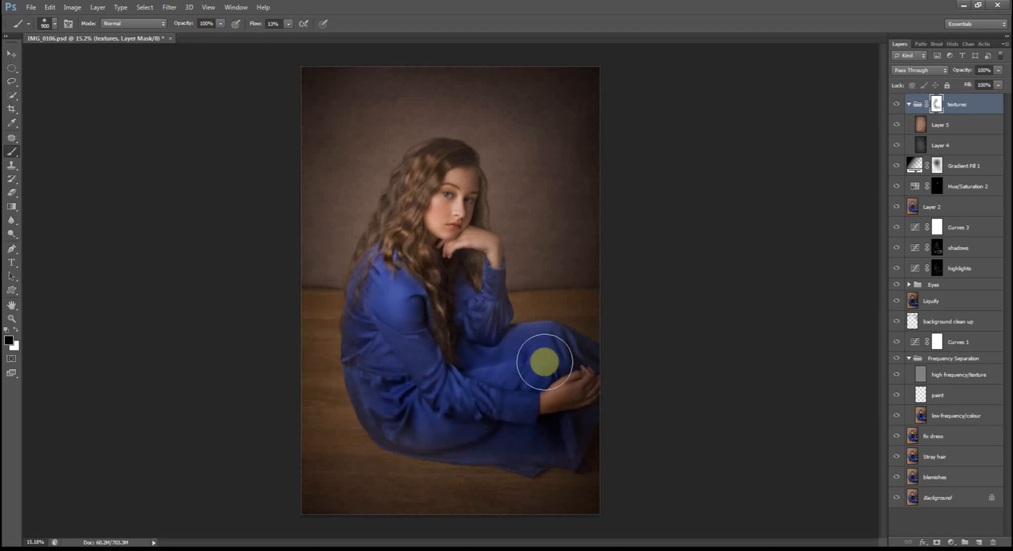
Mask the textures off the dress hem, back edge and hair with a 250 px brush
{"action": "key", "text": "bracketleft"}
{"action": "key", "text": "bracketleft"}
{"action": "key", "text": "bracketleft"}
{"action": "key", "text": "bracketleft"}
{"action": "key", "text": "bracketleft"}
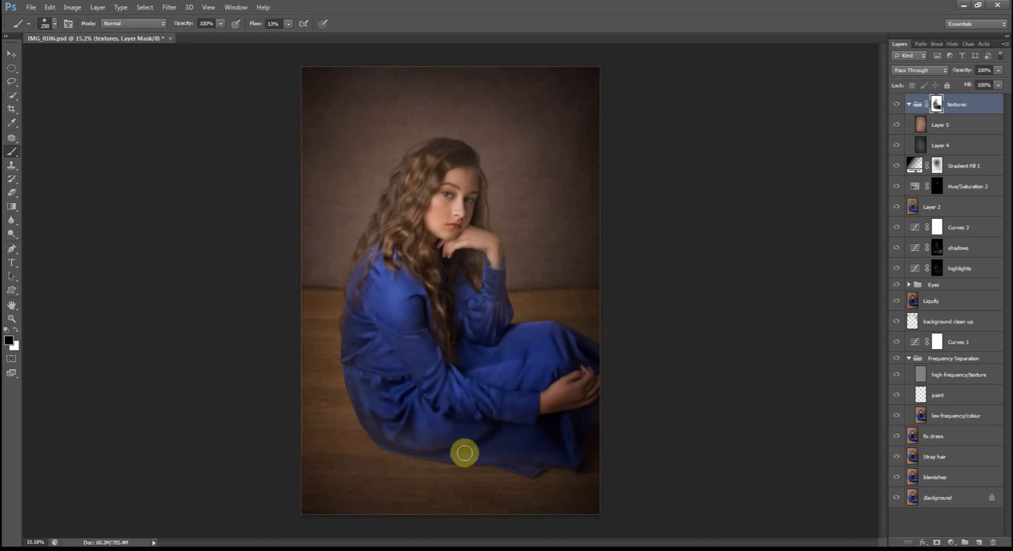
{"action": "left_click_drag", "start_coordinate": [464, 453], "coordinate": [568, 460]}
{"action": "mouse_move", "coordinate": [416, 448]}
{"action": "left_mouse_down"}
{"action": "mouse_move", "coordinate": [363, 396]}
{"action": "mouse_move", "coordinate": [364, 257]}
{"action": "left_mouse_up"}
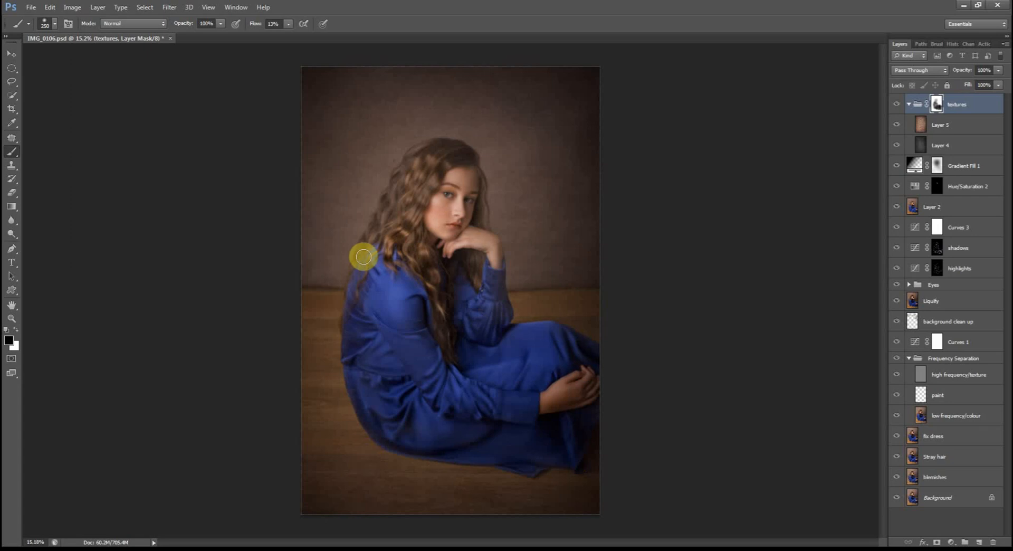
{"action": "mouse_move", "coordinate": [436, 323]}
{"action": "left_mouse_down"}
{"action": "mouse_move", "coordinate": [471, 254]}
{"action": "mouse_move", "coordinate": [459, 204]}
{"action": "mouse_move", "coordinate": [420, 163]}
{"action": "left_mouse_up"}
Mask the textures off the rest of the hair, face, hand and raised sleeve with a brush of 400 px or larger
{"action": "key", "text": "bracketright"}
{"action": "key", "text": "bracketright"}
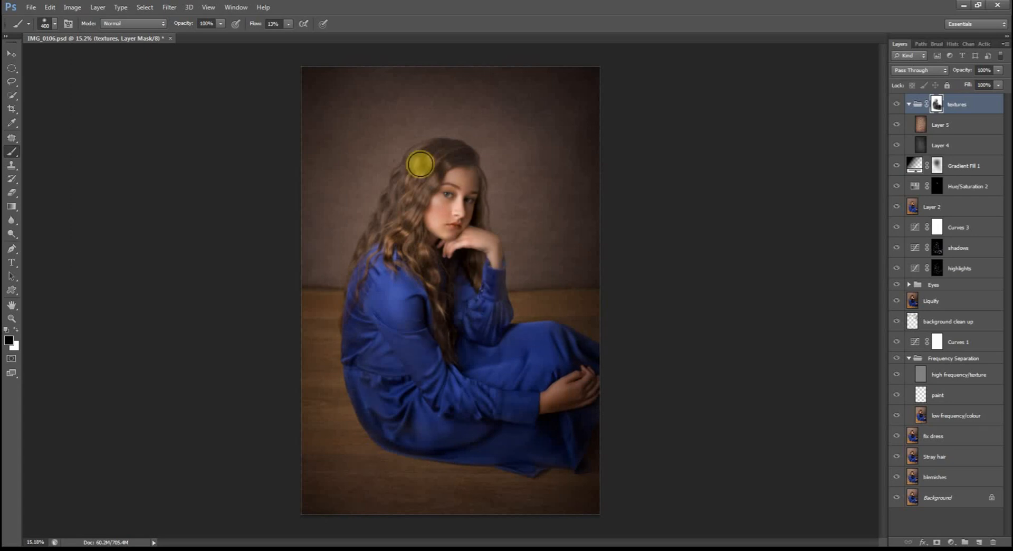
{"action": "mouse_move", "coordinate": [407, 251]}
{"action": "left_mouse_down"}
{"action": "mouse_move", "coordinate": [508, 229]}
{"action": "mouse_move", "coordinate": [513, 310]}
{"action": "left_mouse_up"}
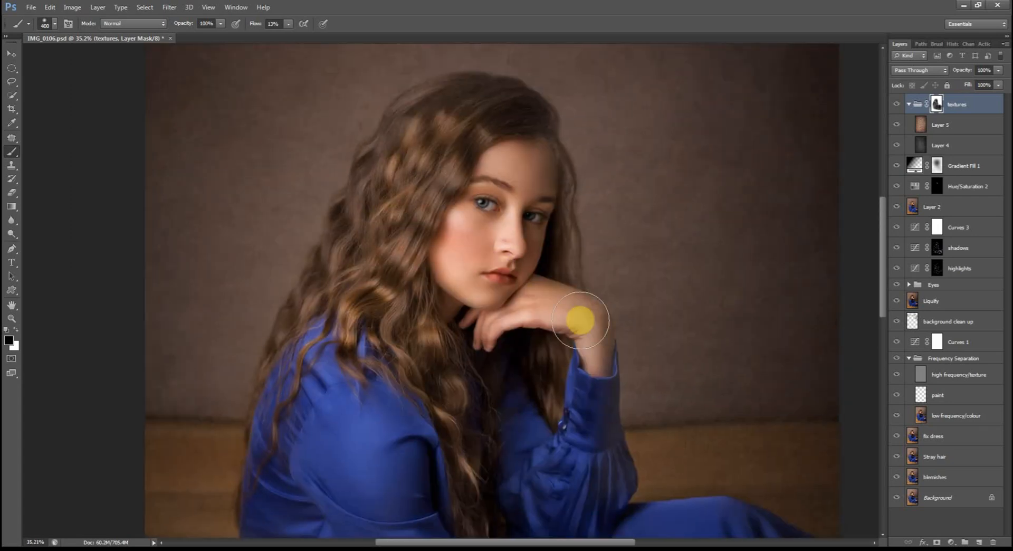
{"action": "left_click_drag", "start_coordinate": [608, 332], "coordinate": [557, 148]}
{"action": "key", "text": "bracketright"}
{"action": "mouse_move", "coordinate": [609, 389]}
{"action": "left_mouse_down"}
{"action": "mouse_move", "coordinate": [565, 449]}
{"action": "mouse_move", "coordinate": [590, 328]}
{"action": "left_mouse_up"}
{"action": "mouse_move", "coordinate": [590, 329]}
{"action": "left_mouse_down"}
{"action": "mouse_move", "coordinate": [601, 419]}
{"action": "mouse_move", "coordinate": [558, 455]}
{"action": "mouse_move", "coordinate": [581, 426]}
{"action": "left_mouse_up"}
Refine the textures mask along the sleeve, knee and lower dress, swapping between white and black and varying the brush size
{"action": "left_click_drag", "start_coordinate": [778, 483], "coordinate": [632, 447]}
{"action": "key", "text": "x"}
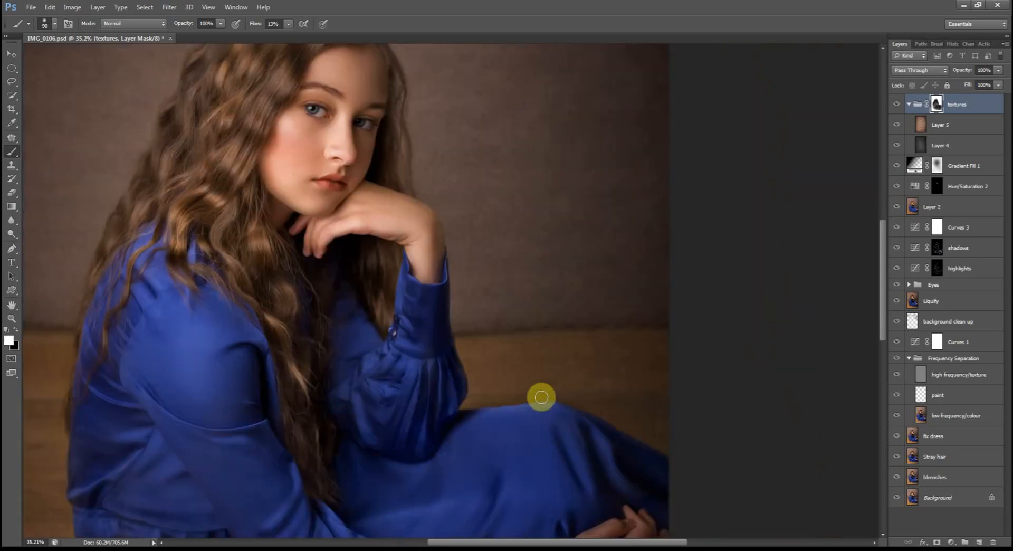
{"action": "left_click_drag", "start_coordinate": [443, 357], "coordinate": [542, 423]}
{"action": "key", "text": "x"}
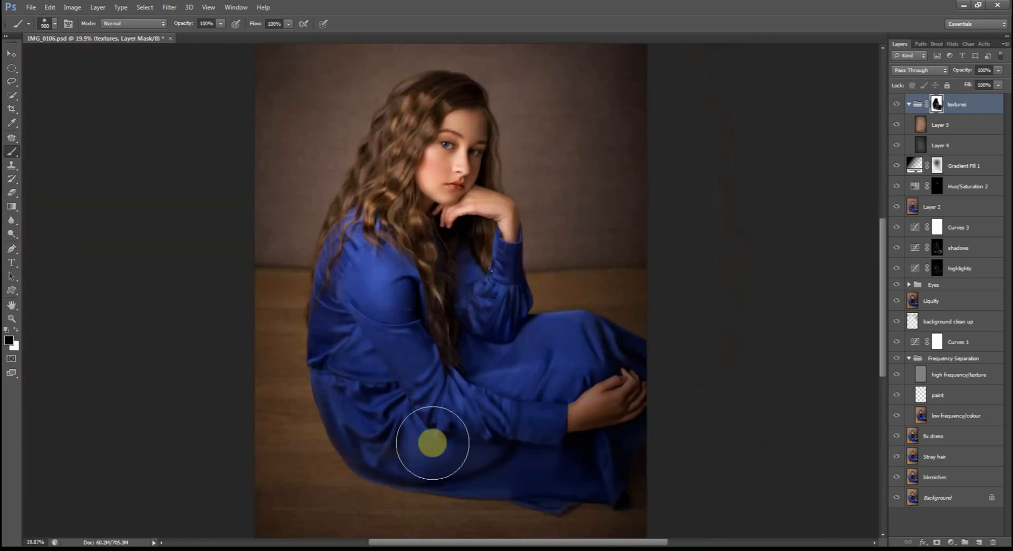
{"action": "key", "text": "bracketleft"}
{"action": "key", "text": "bracketleft"}
{"action": "key", "text": "bracketleft"}
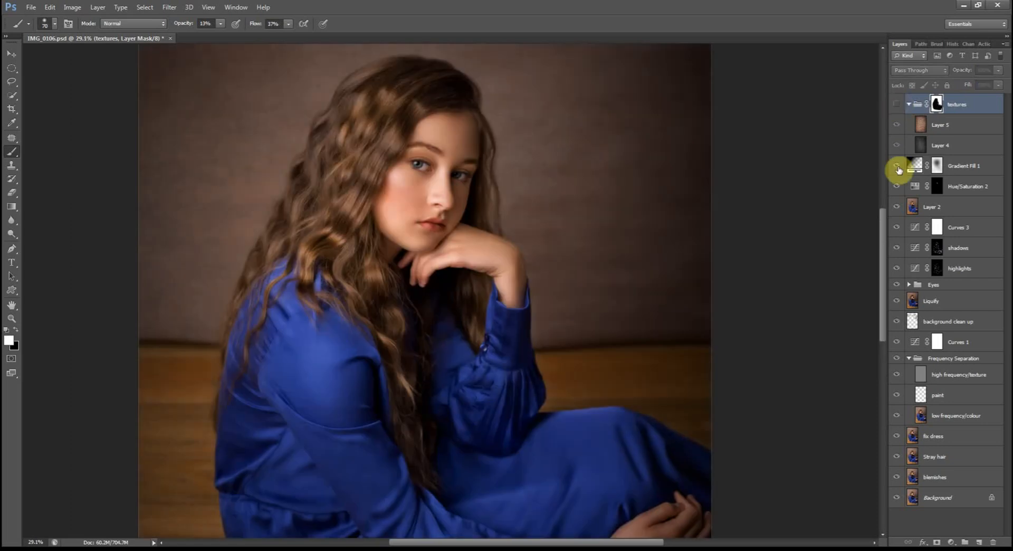
Hide the layers above Layer 2, lasso the backdrop-floor edge beside the sleeve and copy it to a new layer
{"action": "left_click", "coordinate": [897, 165]}
{"action": "scroll", "coordinate": [573, 383], "scroll_direction": "up", "scroll_amount": 3}
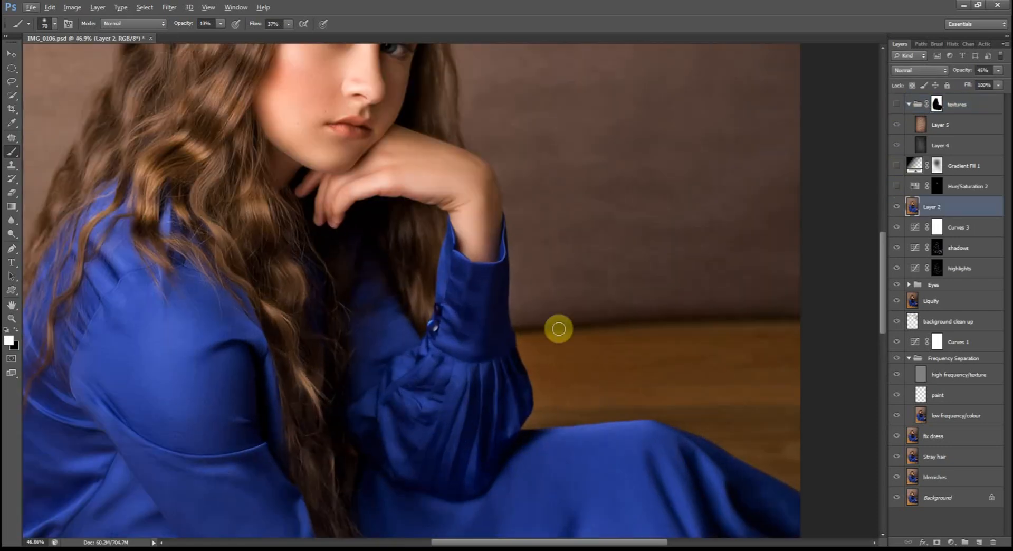
{"action": "key", "text": "l"}
{"action": "left_click_drag", "start_coordinate": [676, 302], "coordinate": [516, 310]}
{"action": "left_click_drag", "start_coordinate": [759, 330], "coordinate": [754, 316]}
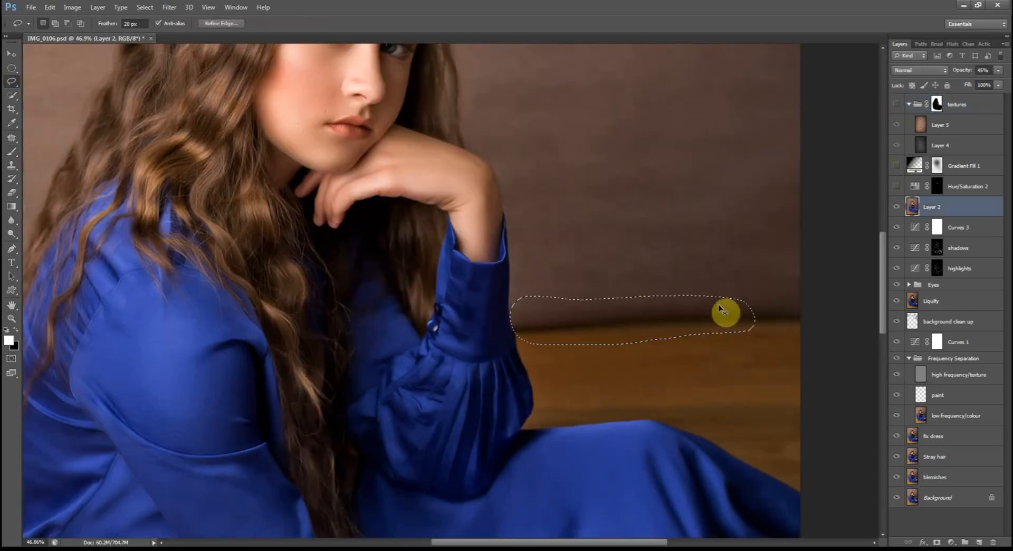
{"action": "key", "text": "ctrl+j"}
Move the copied strip and rotate it about 3° to straighten the backdrop-floor edge beside the sleeve
{"action": "key", "text": "v"}
{"action": "left_click_drag", "start_coordinate": [616, 325], "coordinate": [618, 333]}
{"action": "key", "text": "ctrl+t"}
{"action": "left_click_drag", "start_coordinate": [770, 368], "coordinate": [781, 380]}
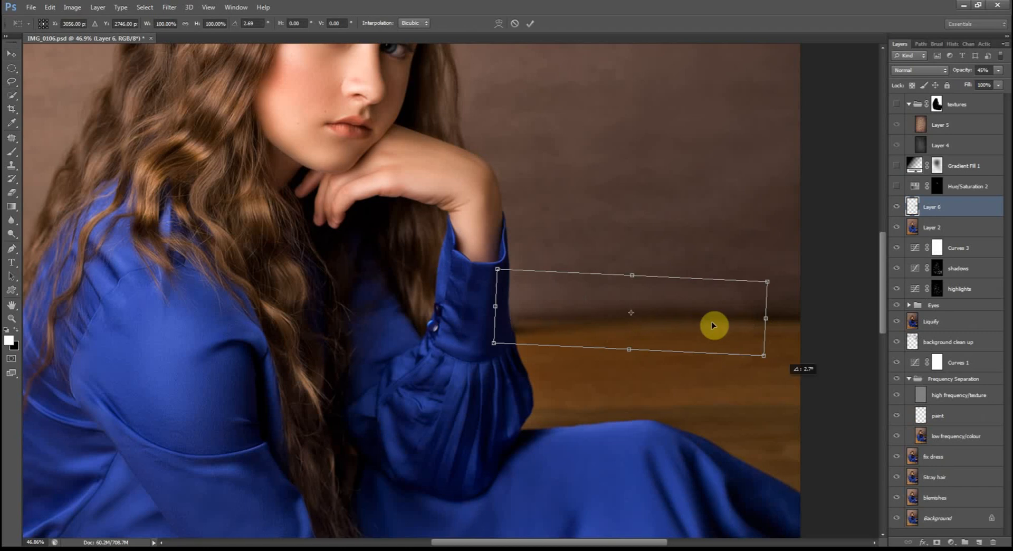
{"action": "left_click_drag", "start_coordinate": [705, 320], "coordinate": [704, 323]}
{"action": "left_click_drag", "start_coordinate": [791, 377], "coordinate": [789, 380]}
{"action": "left_click_drag", "start_coordinate": [747, 347], "coordinate": [747, 342]}
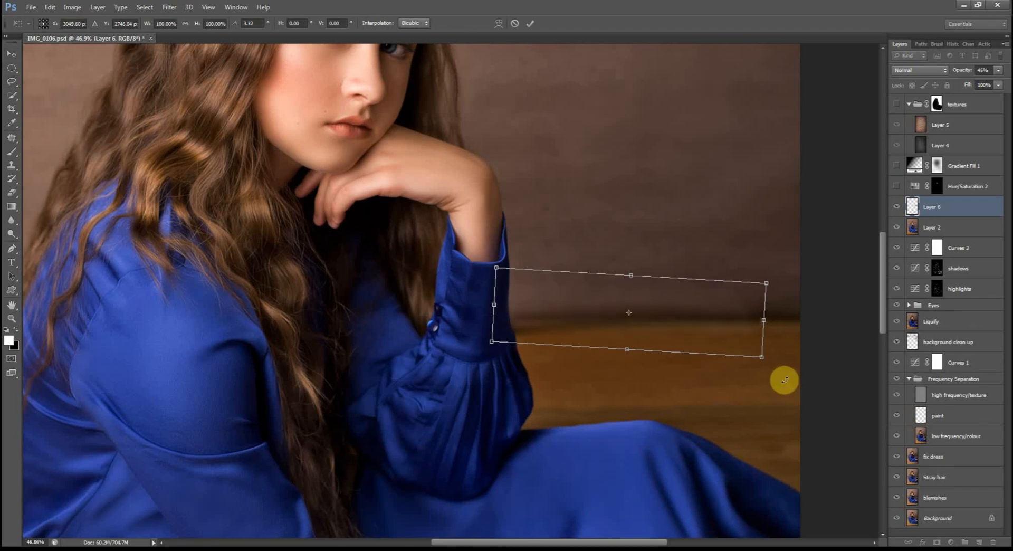
{"action": "left_click_drag", "start_coordinate": [783, 381], "coordinate": [784, 377]}
{"action": "key", "text": "Return"}
{"action": "scroll", "coordinate": [528, 264], "scroll_direction": "down", "scroll_amount": 5}
{"action": "scroll", "coordinate": [514, 271], "scroll_direction": "up", "scroll_amount": 5}
{"action": "scroll", "coordinate": [514, 303], "scroll_direction": "up", "scroll_amount": 2}
Add a layer mask to the copied strip, reselect its image content and raise the layer's opacity to 100%
{"action": "left_click", "coordinate": [937, 542]}
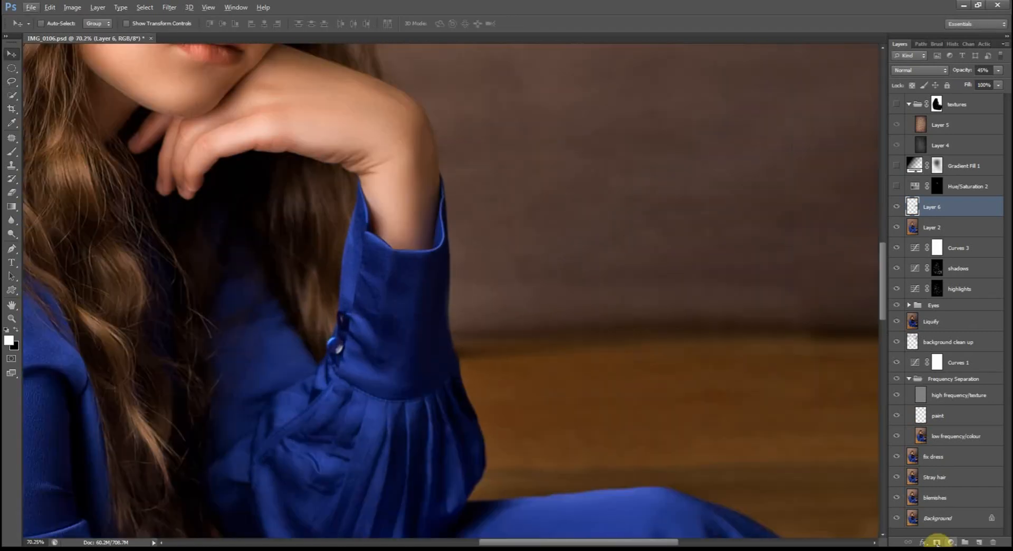
{"action": "key", "text": "b"}
{"action": "left_click", "coordinate": [913, 207]}
{"action": "key", "text": "s"}
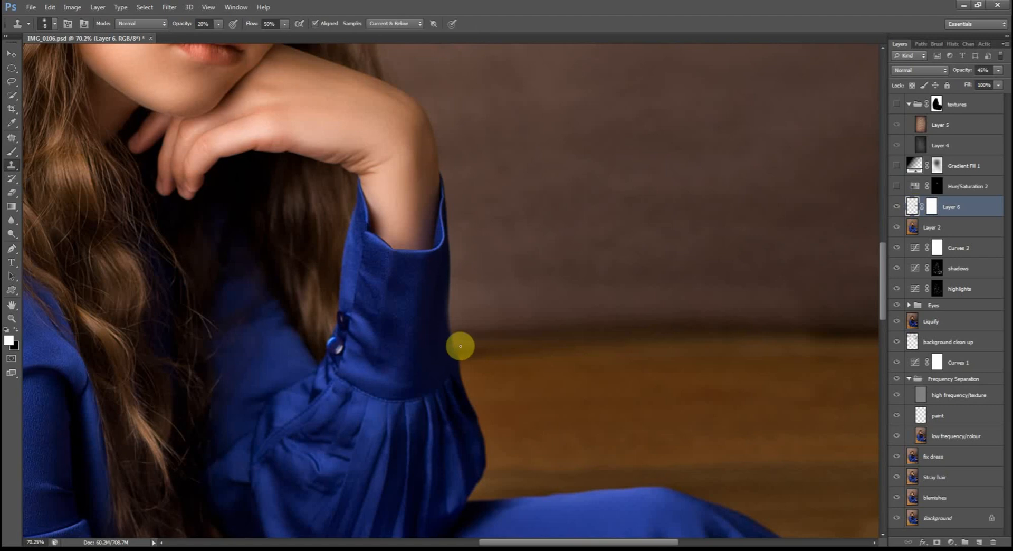
{"action": "left_click_drag", "start_coordinate": [962, 72], "coordinate": [1009, 75]}
Add a new layer above Layer 6 and clone-stamp the backdrop-floor edge beside the cuff with an enlarged brush at 100% opacity
{"action": "scroll", "coordinate": [479, 417], "scroll_direction": "up", "scroll_amount": 4}
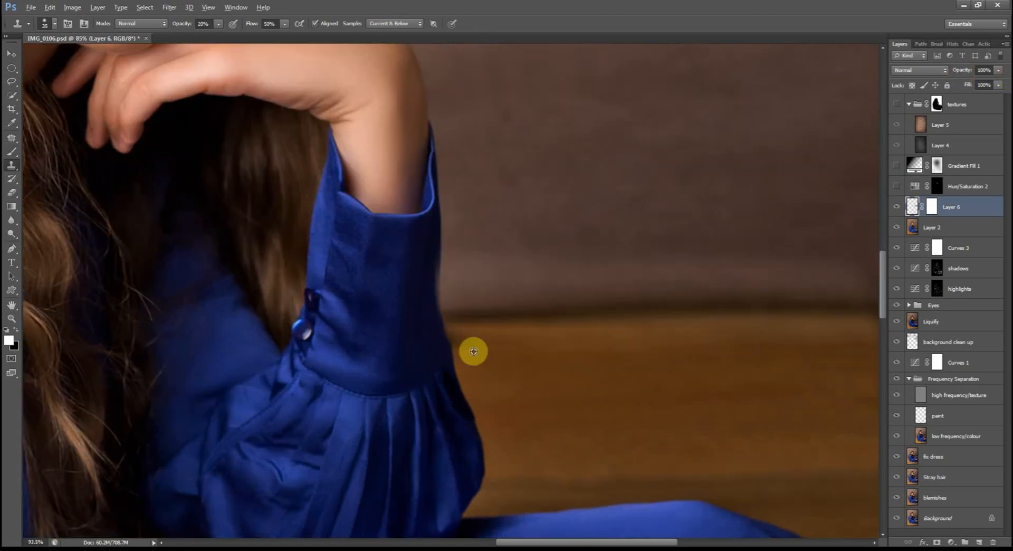
{"action": "key", "text": "bracketright"}
{"action": "key", "text": "bracketright"}
{"action": "key", "text": "bracketright"}
{"action": "left_click", "coordinate": [980, 542]}
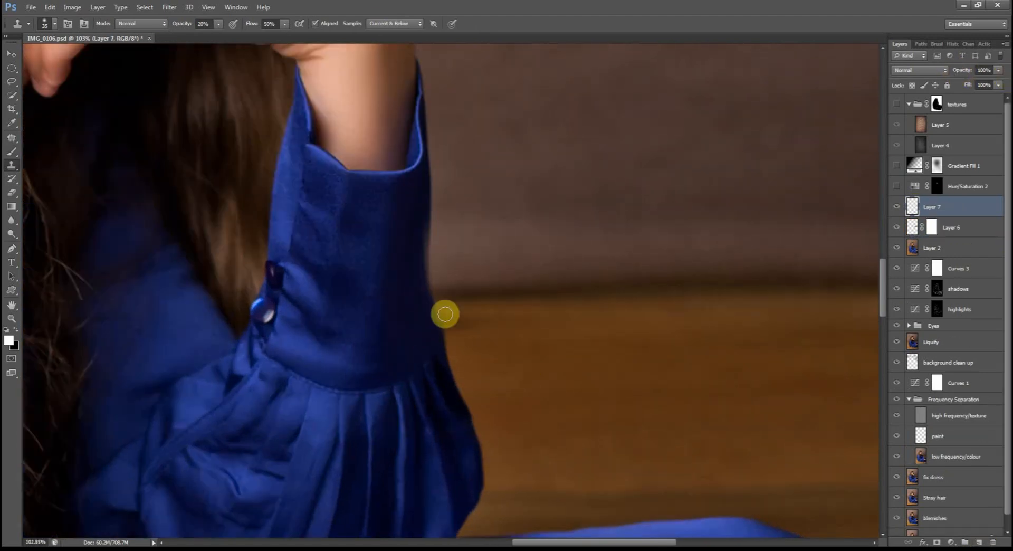
{"action": "left_click_drag", "start_coordinate": [182, 24], "coordinate": [448, 320]}
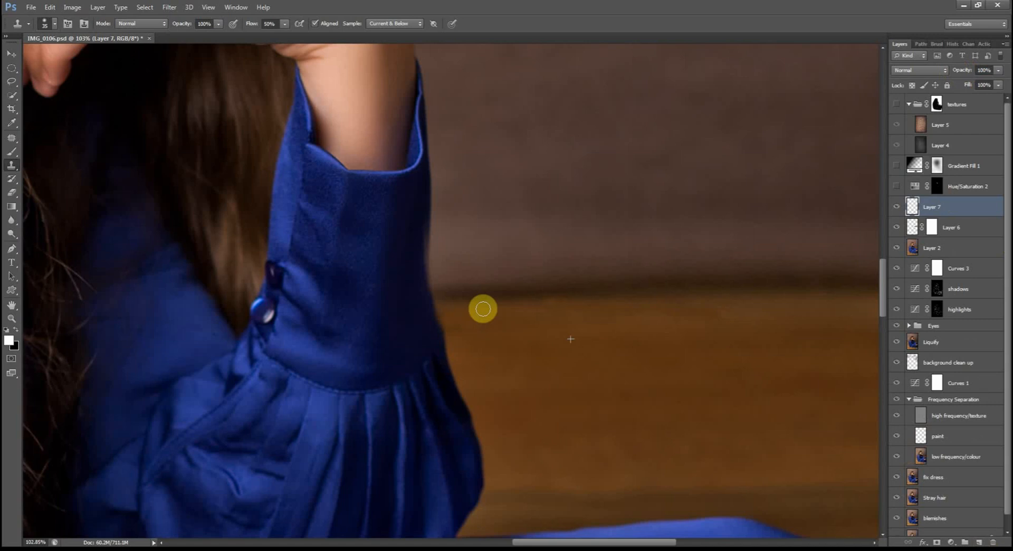
Lower the opacity of Layer 6, the copied backdrop-floor strip, to 80%
{"action": "scroll", "coordinate": [782, 368], "scroll_direction": "down", "scroll_amount": 17}
{"action": "scroll", "coordinate": [742, 366], "scroll_direction": "up", "scroll_amount": 4}
{"action": "left_click", "coordinate": [948, 227]}
{"action": "left_click_drag", "start_coordinate": [958, 72], "coordinate": [949, 70]}
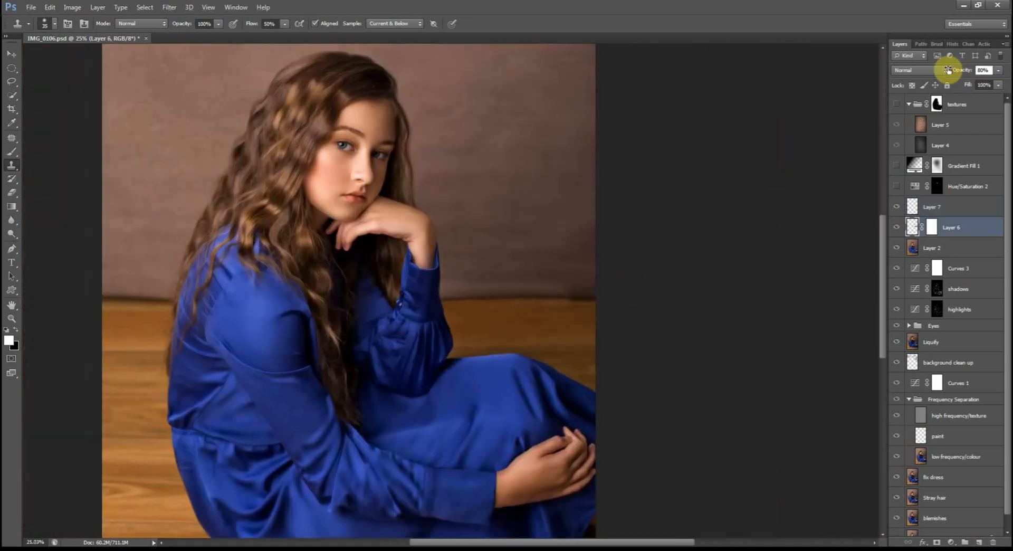
Refine the backdrop-floor edge beside the cuff on Layer 7 with the Clone Stamp at 56% opacity
{"action": "left_click", "coordinate": [970, 214]}
{"action": "scroll", "coordinate": [463, 283], "scroll_direction": "up", "scroll_amount": 6}
{"action": "key", "text": "5"}
{"action": "key", "text": "6"}
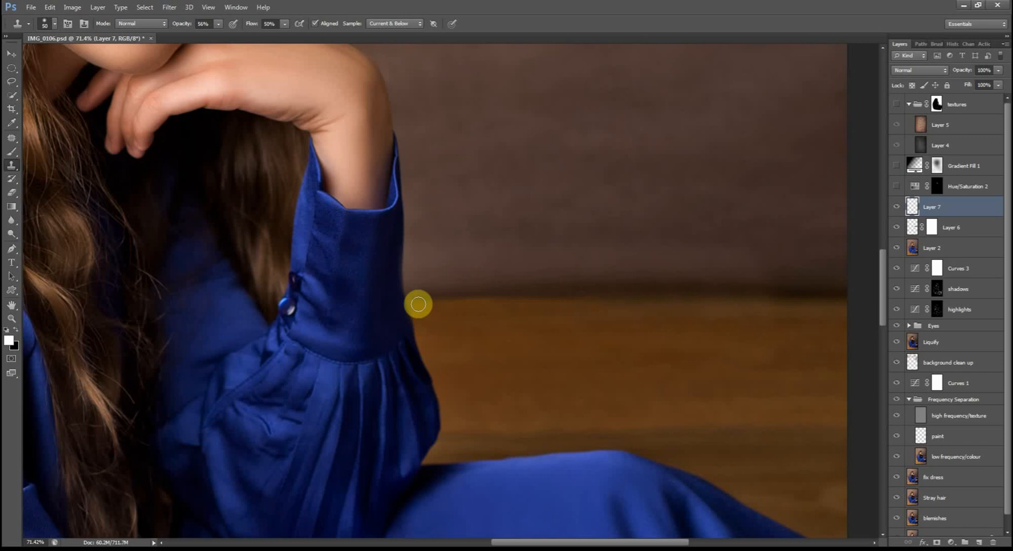
{"action": "scroll", "coordinate": [680, 326], "scroll_direction": "down", "scroll_amount": 2}
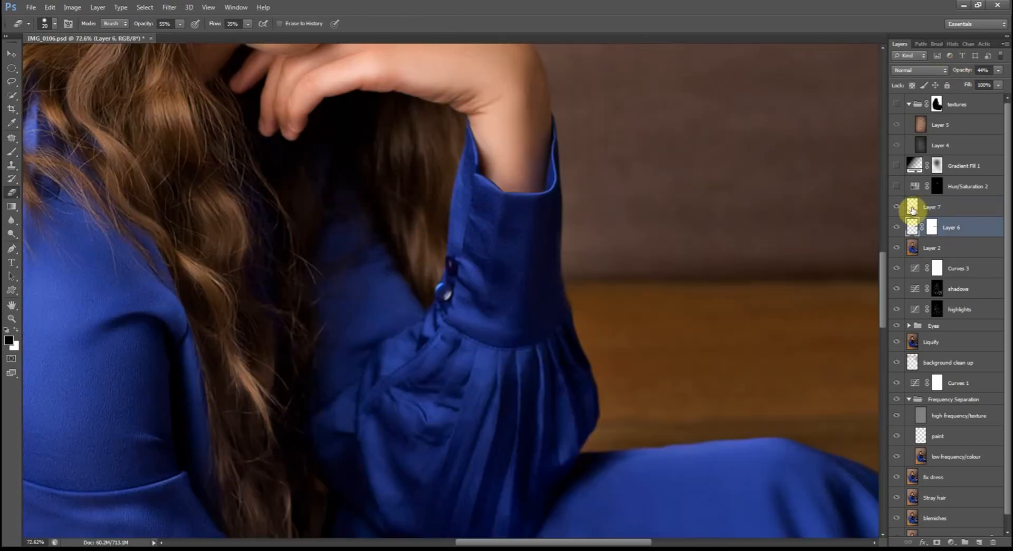
Change the blend mode of Layer 2 to Multiply
{"action": "left_click", "coordinate": [913, 211]}
{"action": "scroll", "coordinate": [547, 220], "scroll_direction": "down", "scroll_amount": 3}
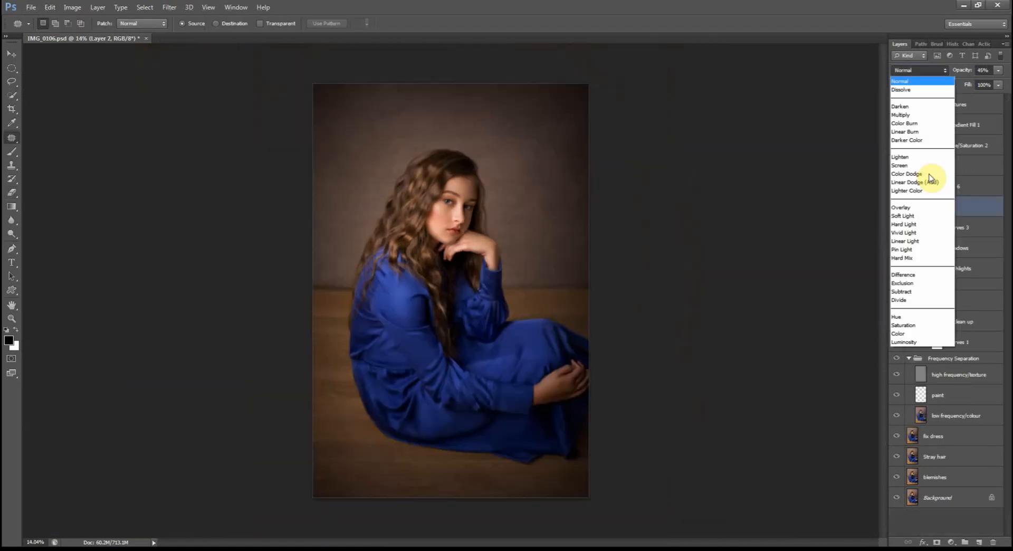
{"action": "left_click", "coordinate": [921, 112]}
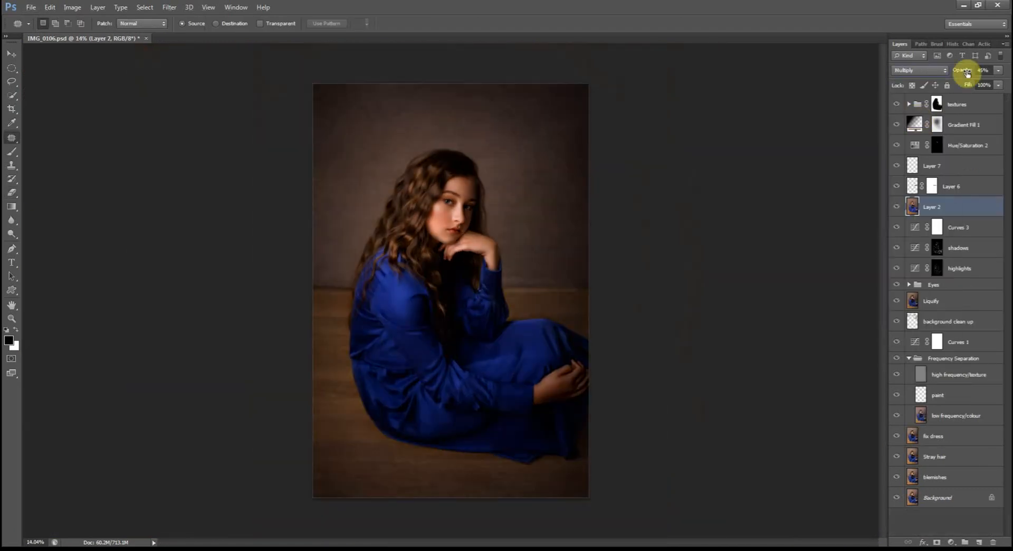
Paint on the textures group's mask around the figure with a soft brush enlarged to 1000 px
{"action": "left_click", "coordinate": [937, 105]}
{"action": "scroll", "coordinate": [451, 212], "scroll_direction": "up", "scroll_amount": 2}
{"action": "left_click", "coordinate": [11, 152]}
{"action": "scroll", "coordinate": [418, 192], "scroll_direction": "up", "scroll_amount": 1}
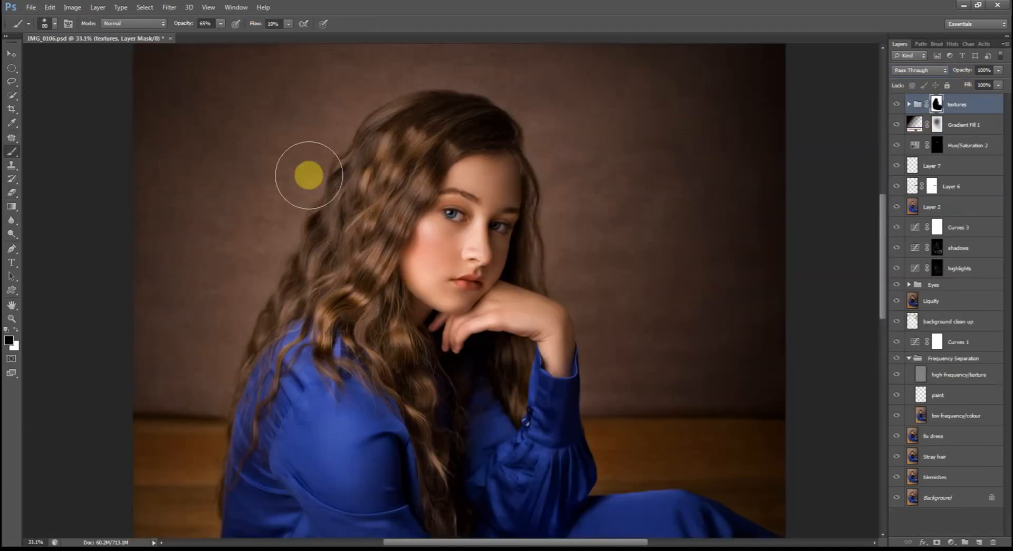
{"action": "scroll", "coordinate": [690, 174], "scroll_direction": "down", "scroll_amount": 3}
{"action": "key", "text": "]"}
{"action": "key", "text": "]"}
{"action": "key", "text": "]"}
{"action": "key", "text": "]"}
{"action": "key", "text": "]"}
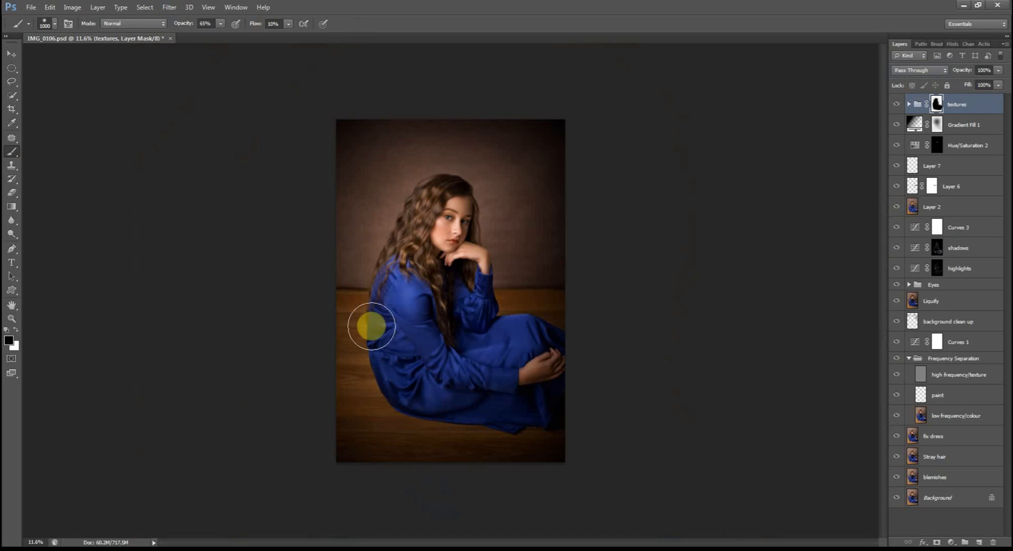
Place Gradient Fill 1 above the textures group and set its opacity to 80%
{"action": "left_click_drag", "start_coordinate": [982, 124], "coordinate": [959, 73]}
{"action": "left_click", "coordinate": [957, 72]}
{"action": "scroll", "coordinate": [953, 72], "scroll_direction": "up", "scroll_amount": 1}
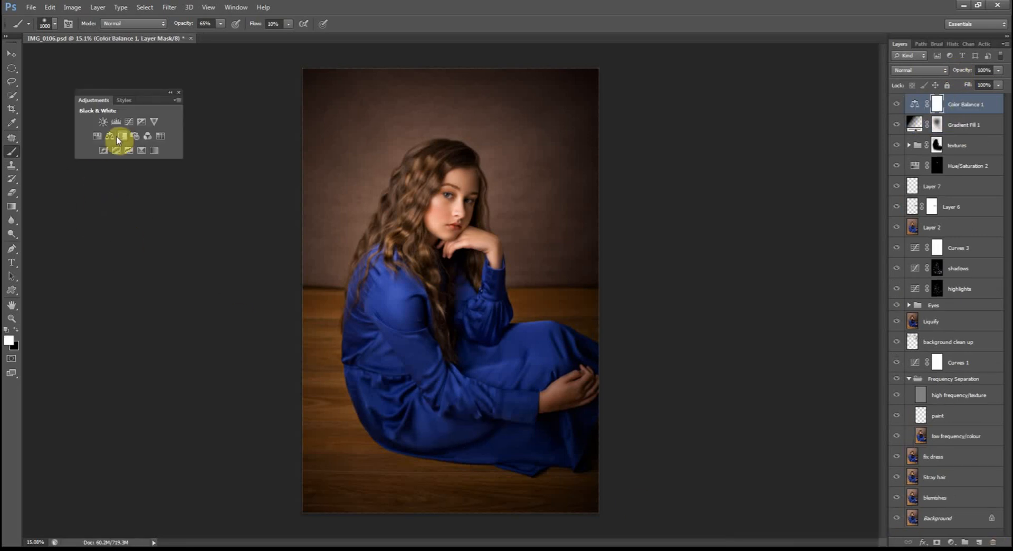
Add a Color Balance adjustment layer with midtones at -9 cyan-red, +3 magenta-green and +3 yellow-blue, and adjust its other tonal range
{"action": "left_click", "coordinate": [110, 137]}
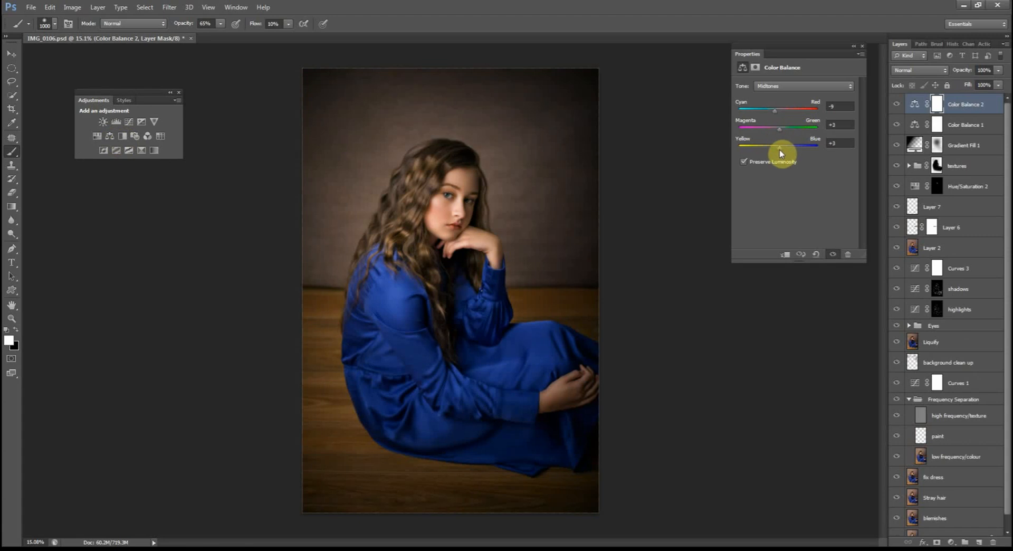
{"action": "left_click", "coordinate": [781, 98]}
{"action": "left_click_drag", "start_coordinate": [778, 147], "coordinate": [780, 151]}
{"action": "left_click", "coordinate": [781, 86]}
{"action": "left_click", "coordinate": [778, 115]}
{"action": "left_click", "coordinate": [862, 46]}
Delete the unused Color Balance 1 layer and rename the remaining one "Color Balance"
{"action": "left_click", "coordinate": [980, 125]}
{"action": "key", "text": "Delete"}
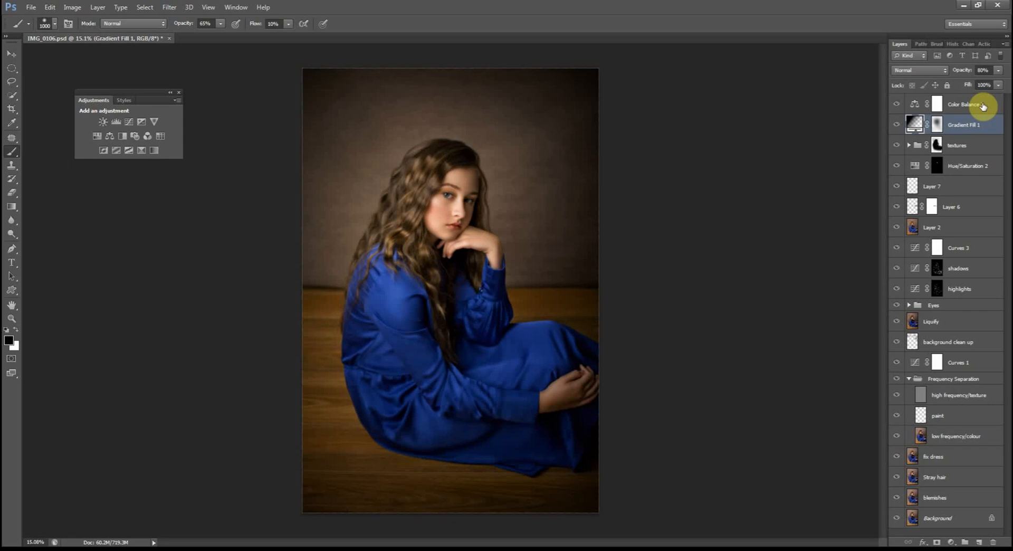
{"action": "double_click", "coordinate": [984, 107]}
{"action": "key", "text": "BackSpace"}
{"action": "key", "text": "Return"}
Compare the image with and without the Color Balance adjustment
{"action": "left_click", "coordinate": [898, 107]}
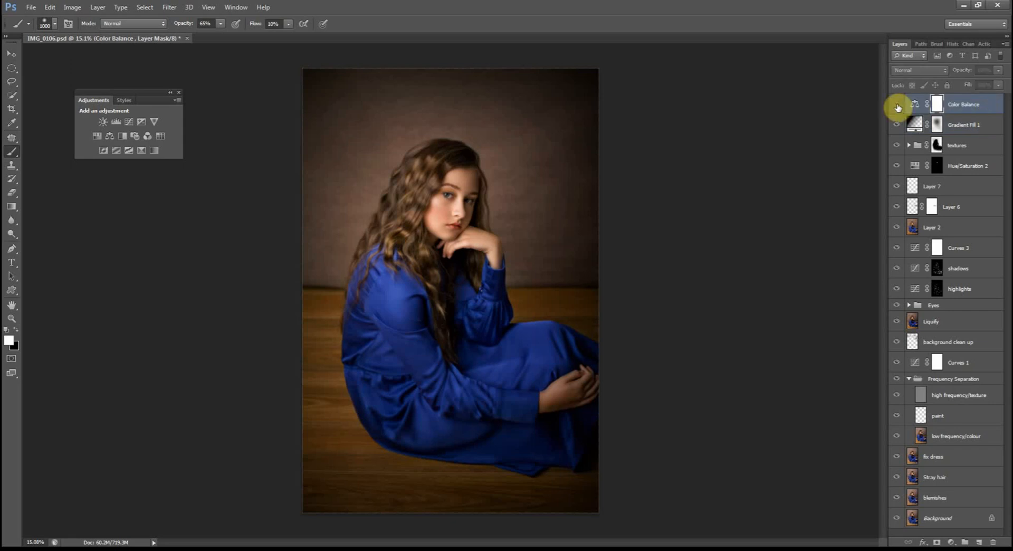
{"action": "left_click", "coordinate": [898, 107]}
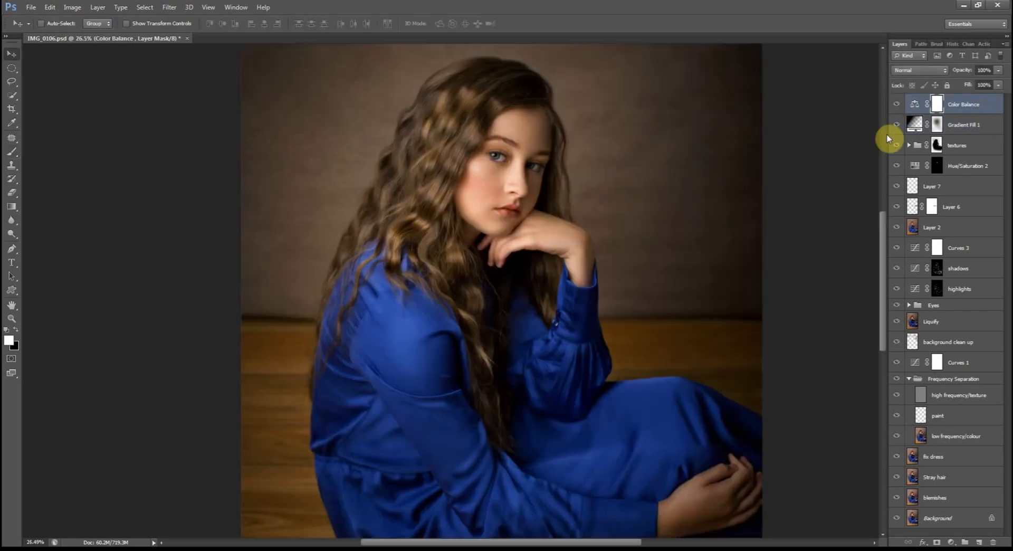
{"action": "left_click", "coordinate": [899, 109]}
{"action": "left_click", "coordinate": [898, 108]}
{"action": "key", "text": "ctrl+0"}
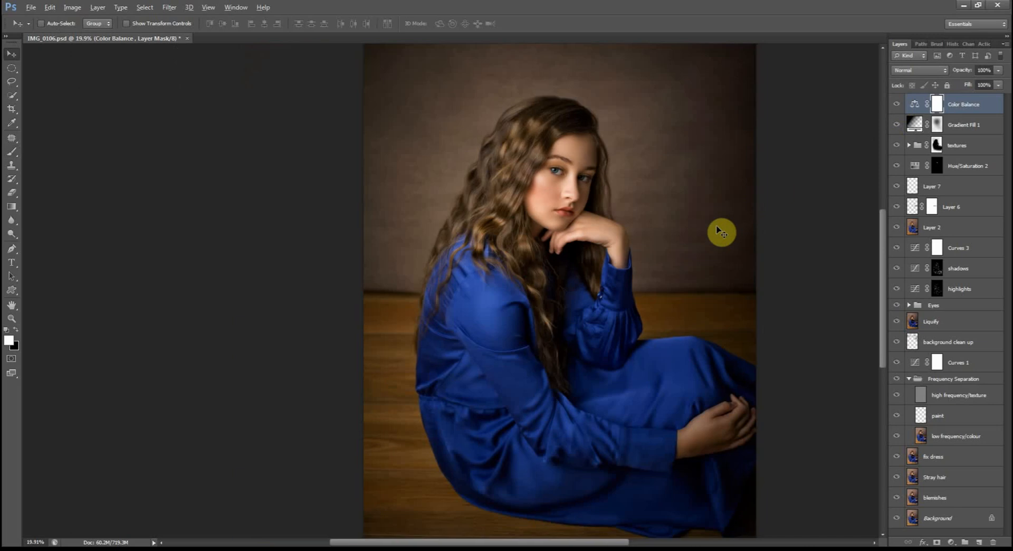
Add a Hue/Saturation adjustment layer on top, fine-tune it, compare its effect and set the layer's opacity to 50%
{"action": "left_click", "coordinate": [951, 542]}
{"action": "left_click", "coordinate": [929, 426]}
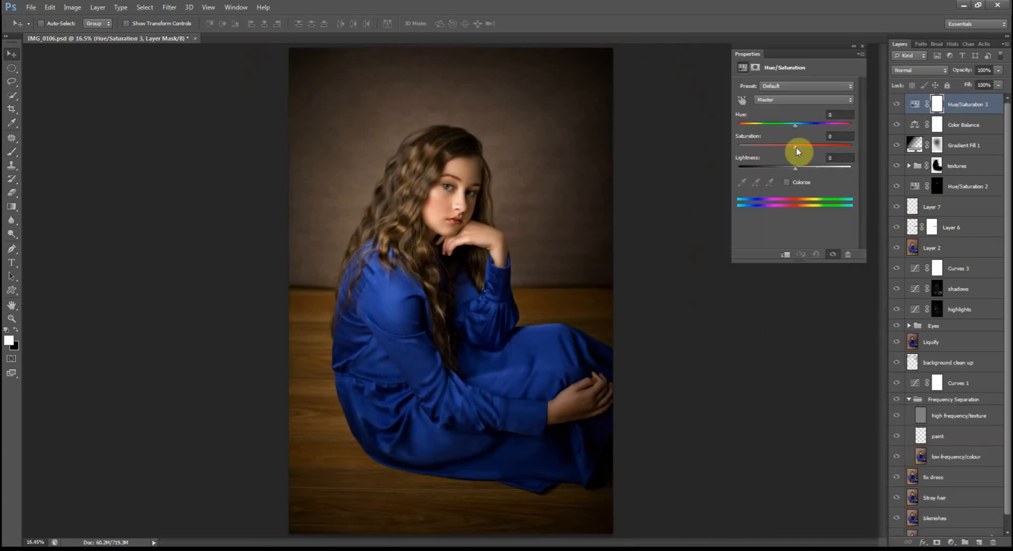
{"action": "left_click_drag", "start_coordinate": [796, 169], "coordinate": [796, 169]}
{"action": "left_click", "coordinate": [863, 47]}
{"action": "left_click", "coordinate": [897, 105]}
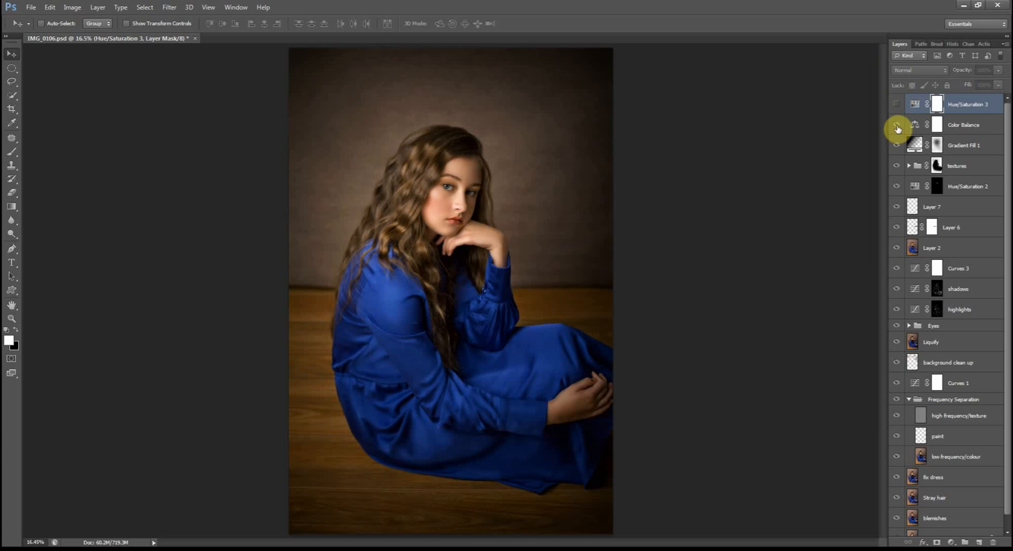
{"action": "left_click", "coordinate": [897, 107]}
{"action": "mouse_move", "coordinate": [961, 74]}
{"action": "left_mouse_down"}
{"action": "mouse_move", "coordinate": [976, 79]}
{"action": "mouse_move", "coordinate": [965, 74]}
{"action": "left_mouse_up"}
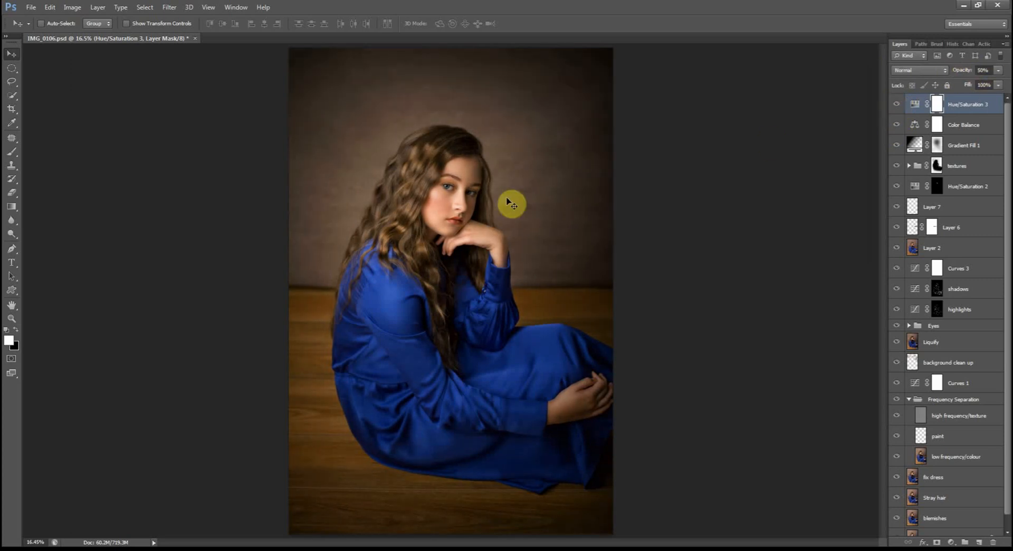
Add a Curves adjustment layer, moving the white end point to input 248, output 237, adjusting the midtones and shifting the black point inward
{"action": "left_click", "coordinate": [951, 542]}
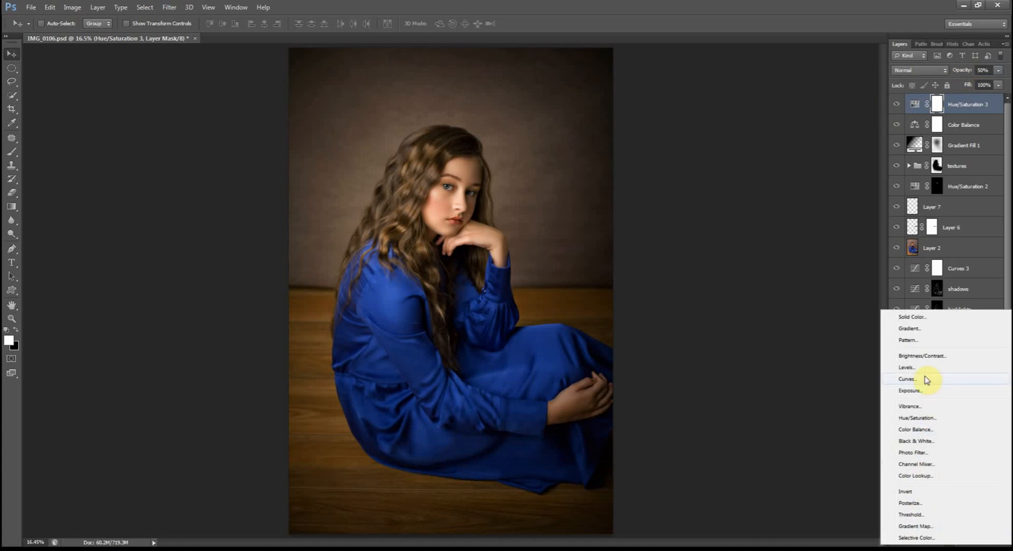
{"action": "left_click", "coordinate": [927, 380]}
{"action": "left_click_drag", "start_coordinate": [808, 154], "coordinate": [795, 173]}
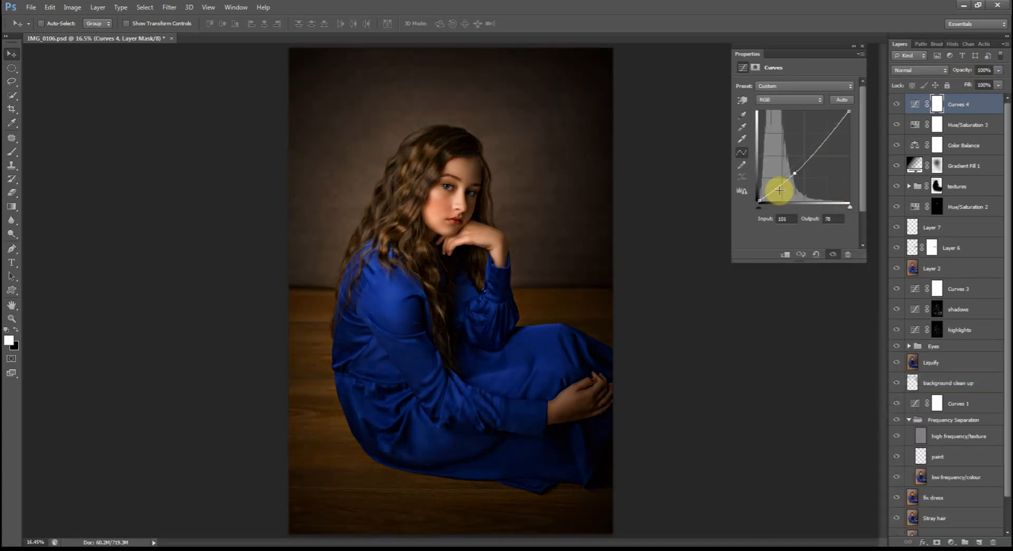
{"action": "left_click_drag", "start_coordinate": [849, 112], "coordinate": [845, 117]}
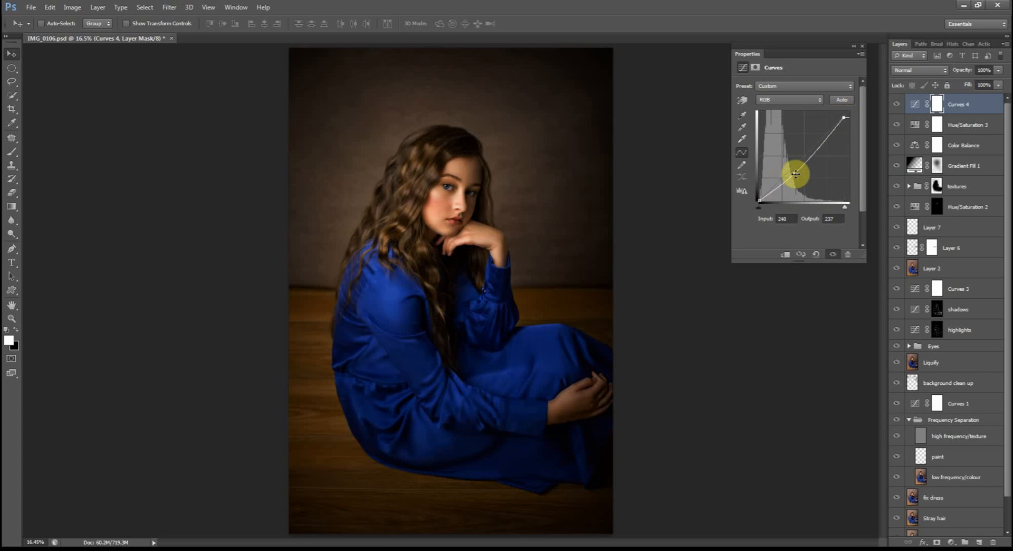
{"action": "left_click_drag", "start_coordinate": [795, 175], "coordinate": [810, 157]}
{"action": "left_click_drag", "start_coordinate": [759, 208], "coordinate": [764, 208]}
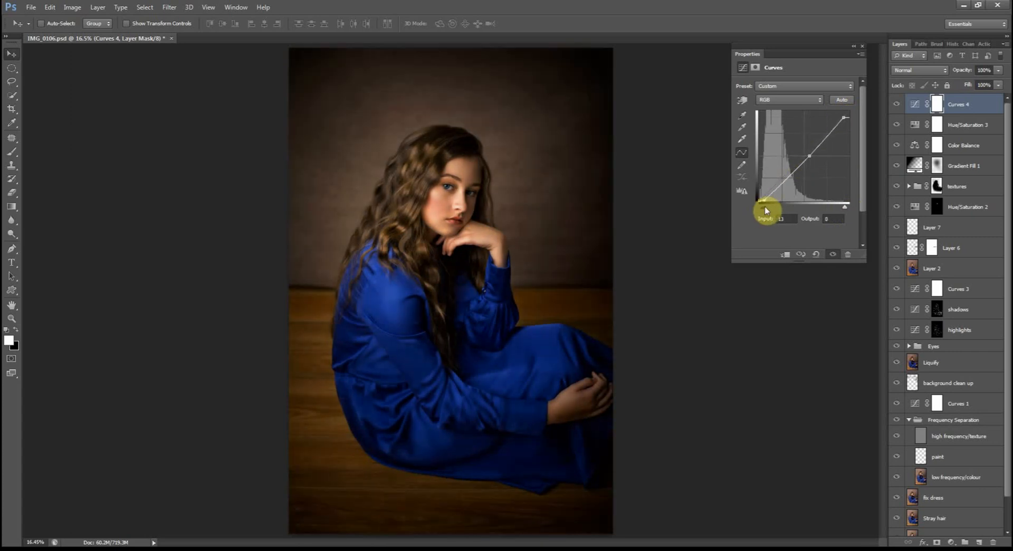
{"action": "left_click", "coordinate": [863, 51]}
Try the Overlay blend mode on Curves 4 and settle on Normal at 15% opacity
{"action": "key", "text": "1"}
{"action": "key", "text": "9"}
{"action": "left_click", "coordinate": [923, 70]}
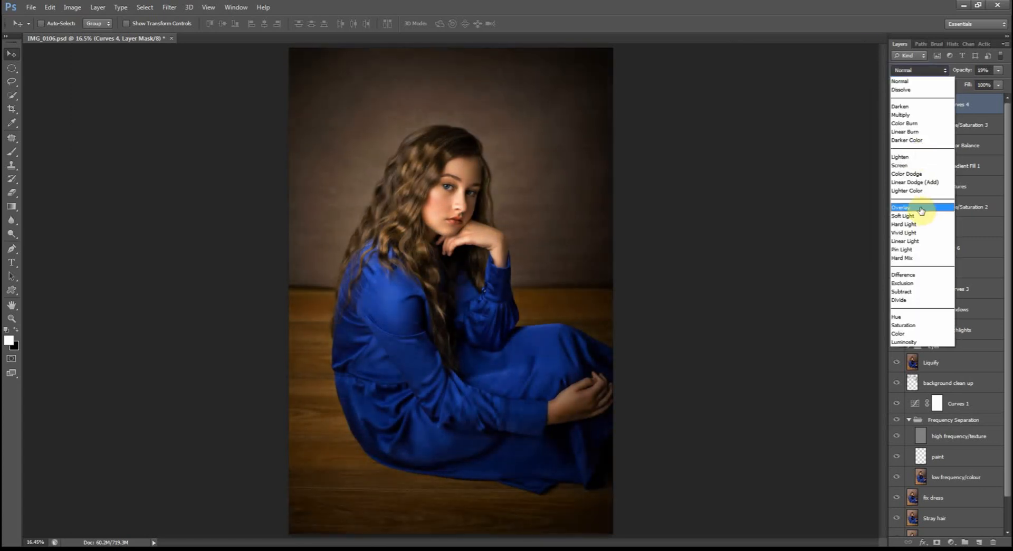
{"action": "left_click", "coordinate": [922, 210]}
{"action": "left_click_drag", "start_coordinate": [963, 71], "coordinate": [961, 70]}
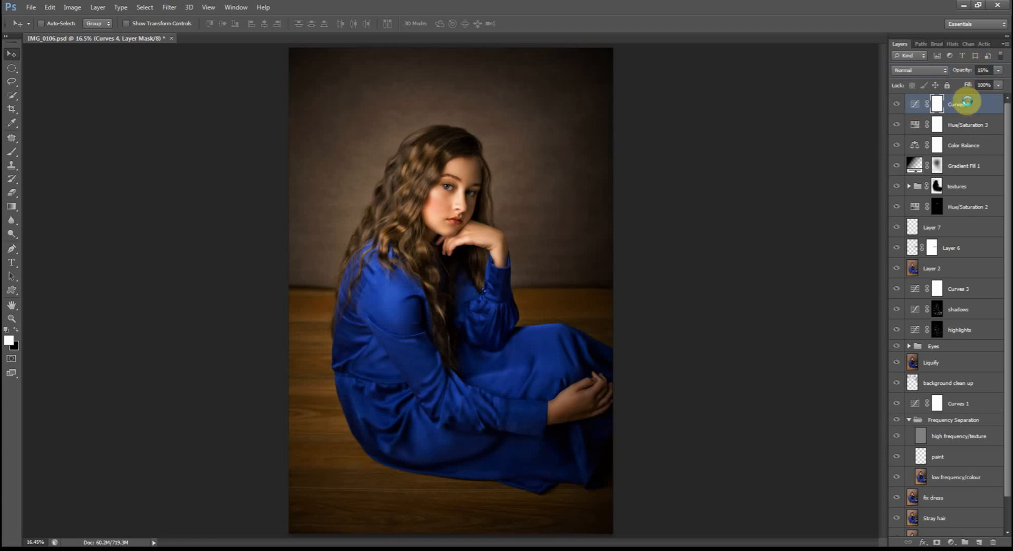
Stamp all visible layers onto a new top layer, save the document and name the layer "sharpen"
{"action": "key", "text": "d"}
{"action": "key", "text": "ctrl+shift+alt+e"}
{"action": "key", "text": "ctrl+s"}
{"action": "double_click", "coordinate": [934, 104]}
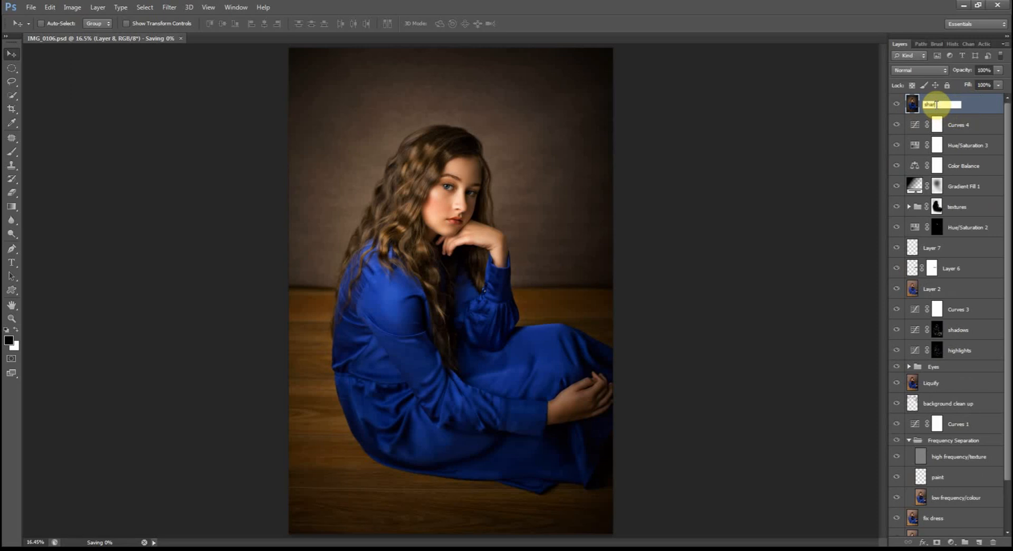
{"action": "key", "text": "Return"}
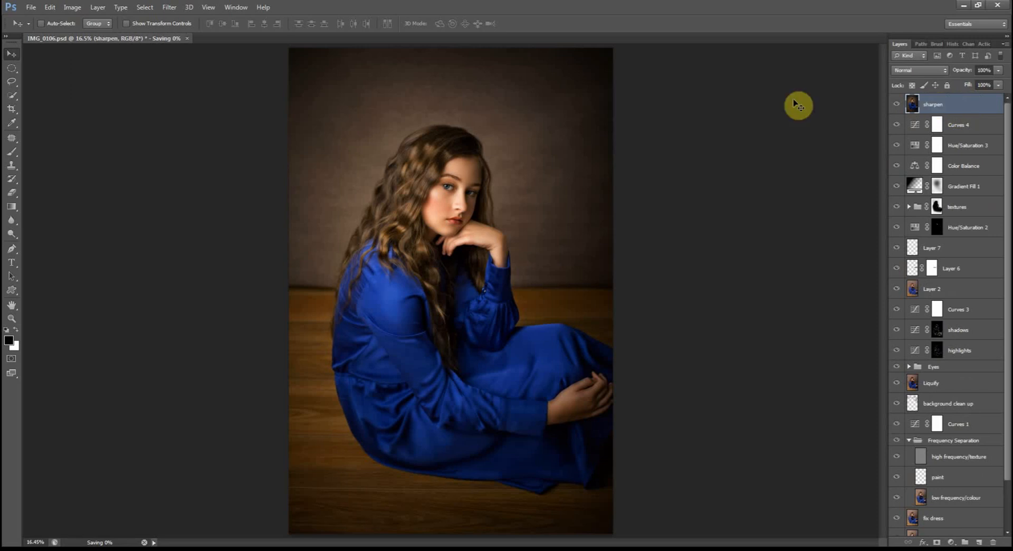
Apply Smart Sharpen to the sharpen layer with an amount of 111% and a radius of 2.4 px, checking the face in the preview
{"action": "left_click", "coordinate": [170, 7]}
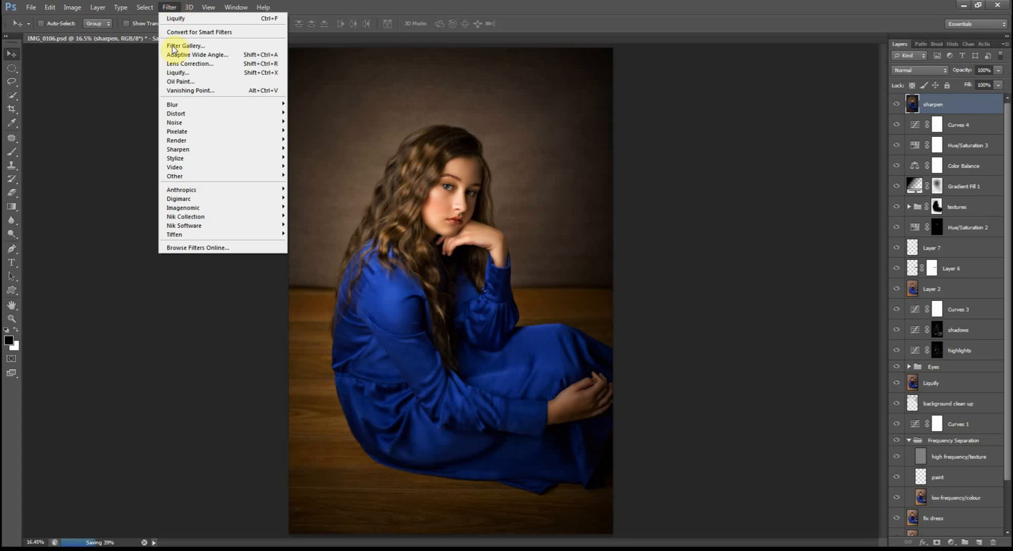
{"action": "mouse_move", "coordinate": [177, 149]}
{"action": "left_click", "coordinate": [129, 176]}
{"action": "left_click_drag", "start_coordinate": [317, 137], "coordinate": [427, 188]}
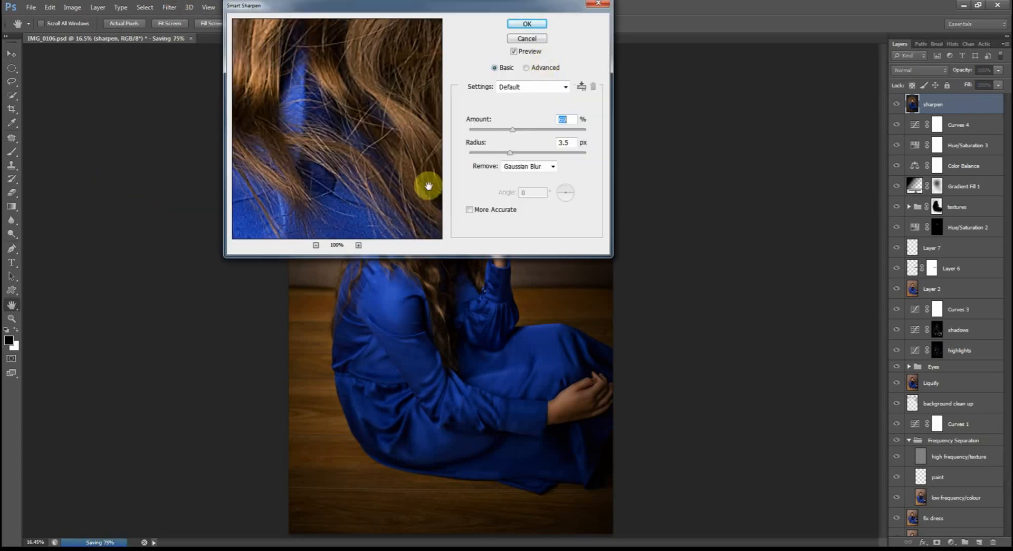
{"action": "left_click", "coordinate": [316, 245]}
{"action": "left_click", "coordinate": [316, 245]}
{"action": "left_click", "coordinate": [316, 245]}
{"action": "left_click_drag", "start_coordinate": [377, 161], "coordinate": [350, 256]}
{"action": "left_click", "coordinate": [359, 246]}
{"action": "left_click_drag", "start_coordinate": [369, 183], "coordinate": [354, 186]}
{"action": "left_click_drag", "start_coordinate": [422, 5], "coordinate": [786, 250]}
{"action": "left_click_drag", "start_coordinate": [746, 376], "coordinate": [734, 377]}
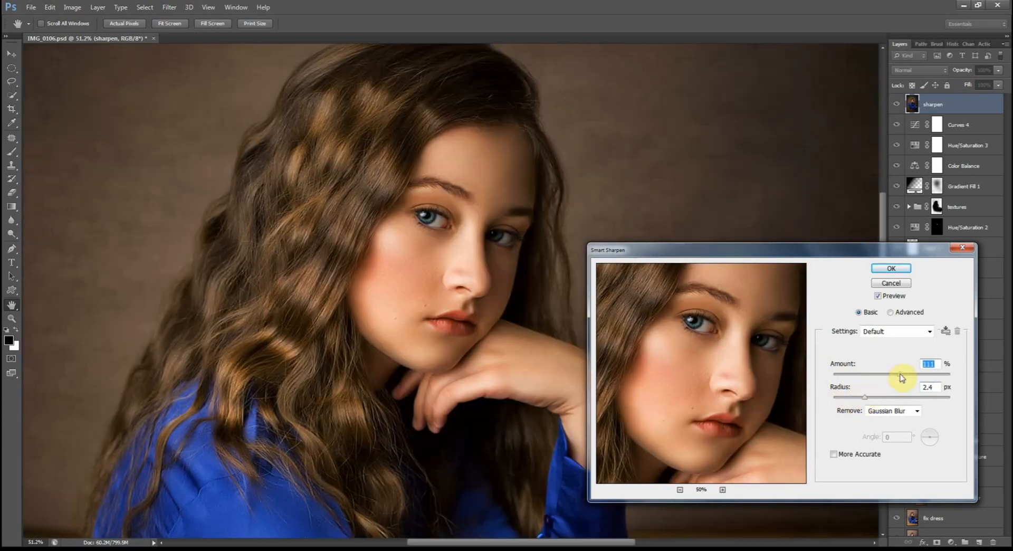
{"action": "left_click", "coordinate": [891, 269]}
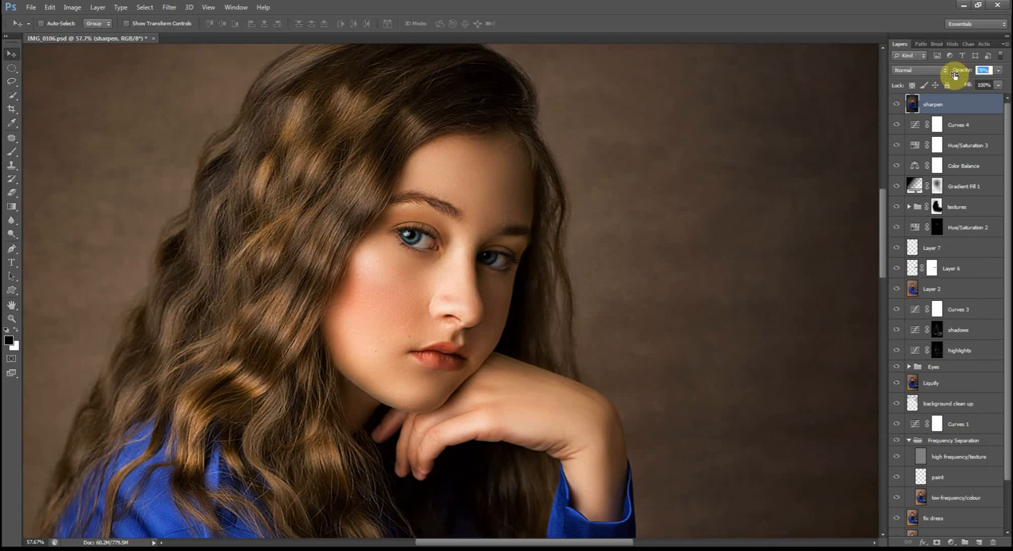
Compare the image with and without the sharpen layer and set its opacity to 65%
{"action": "mouse_move", "coordinate": [952, 68]}
{"action": "left_mouse_down"}
{"action": "mouse_move", "coordinate": [965, 76]}
{"action": "mouse_move", "coordinate": [953, 76]}
{"action": "left_mouse_up"}
{"action": "left_click", "coordinate": [978, 73]}
{"action": "type", "text": "50"}
{"action": "key", "text": "Return"}
{"action": "left_click", "coordinate": [896, 106]}
{"action": "left_click", "coordinate": [897, 106]}
{"action": "left_click", "coordinate": [952, 70]}
{"action": "key", "text": "ctrl+0"}
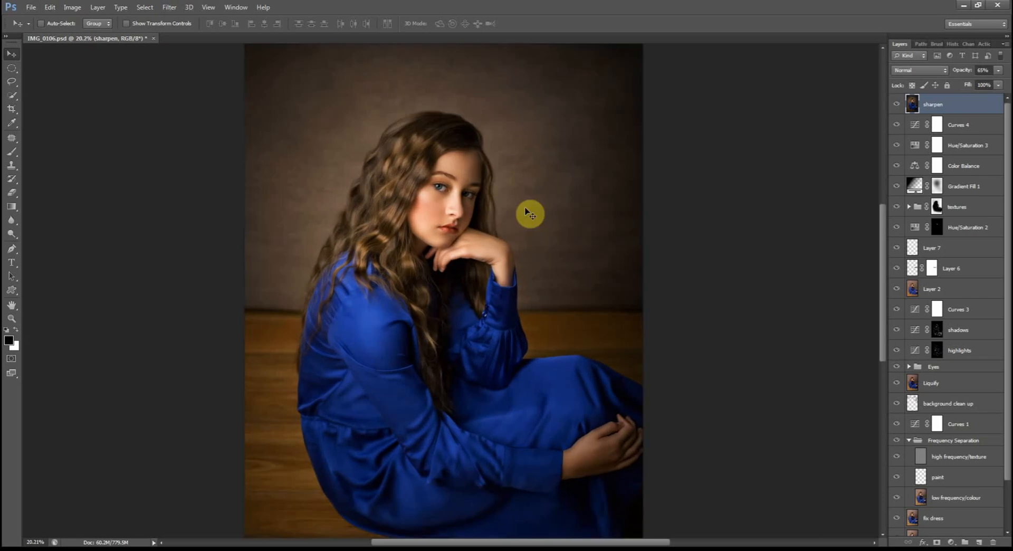
Compare the finished retouch with the original Background layer shown alone, restore all layers and save the document
{"action": "scroll", "coordinate": [526, 210], "scroll_direction": "down", "scroll_amount": 1}
{"action": "scroll", "coordinate": [520, 213], "scroll_direction": "up", "scroll_amount": 1}
{"action": "scroll", "coordinate": [519, 212], "scroll_direction": "down", "scroll_amount": 4}
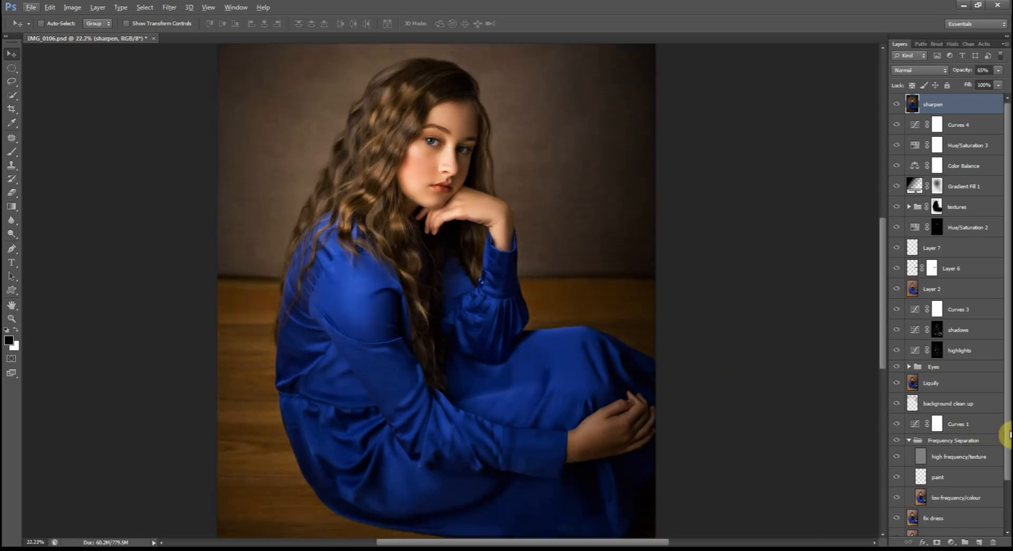
{"action": "scroll", "coordinate": [1008, 434], "scroll_direction": "down", "scroll_amount": 2}
{"action": "left_click", "coordinate": [896, 528], "text": "alt"}
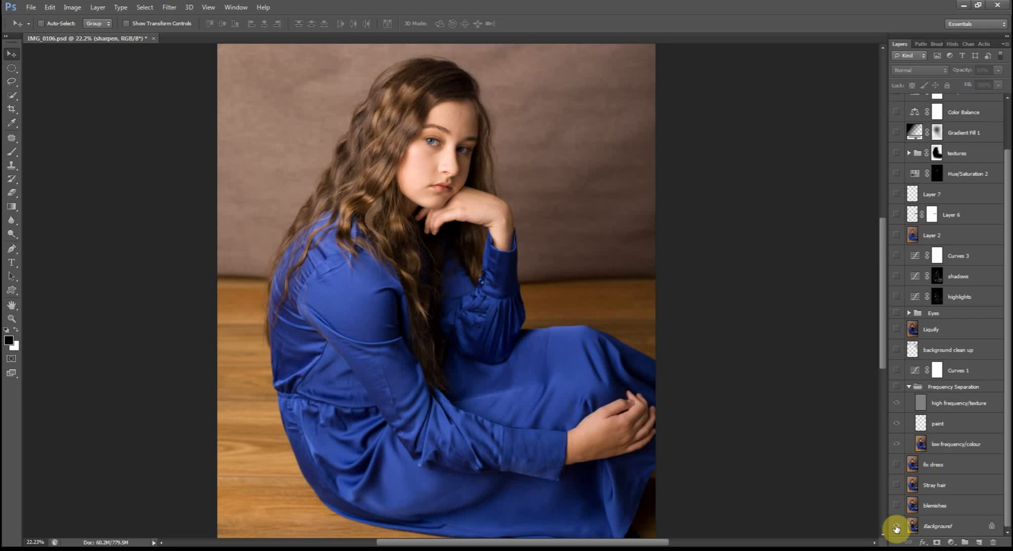
{"action": "left_click", "coordinate": [896, 527], "text": "alt"}
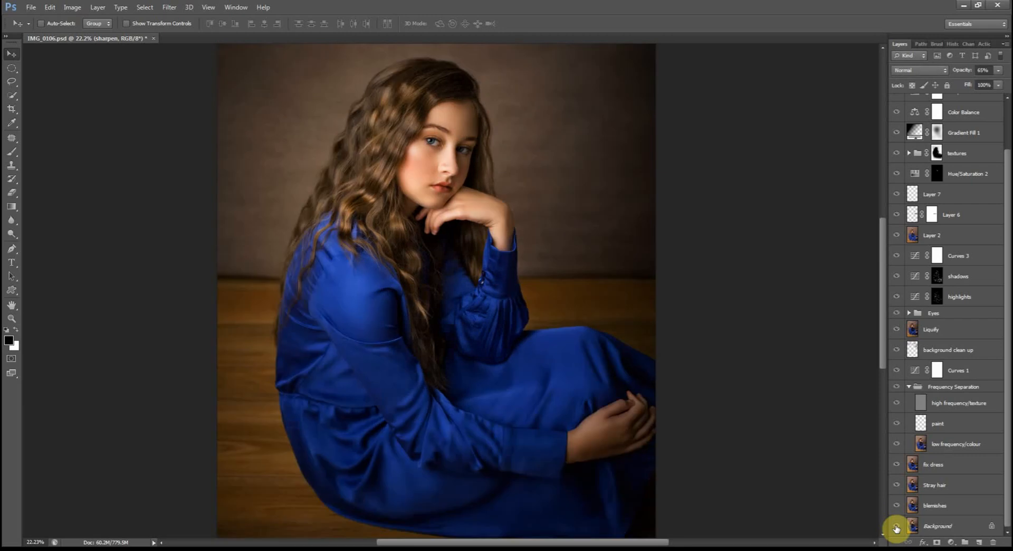
{"action": "left_click", "coordinate": [897, 528], "text": "alt"}
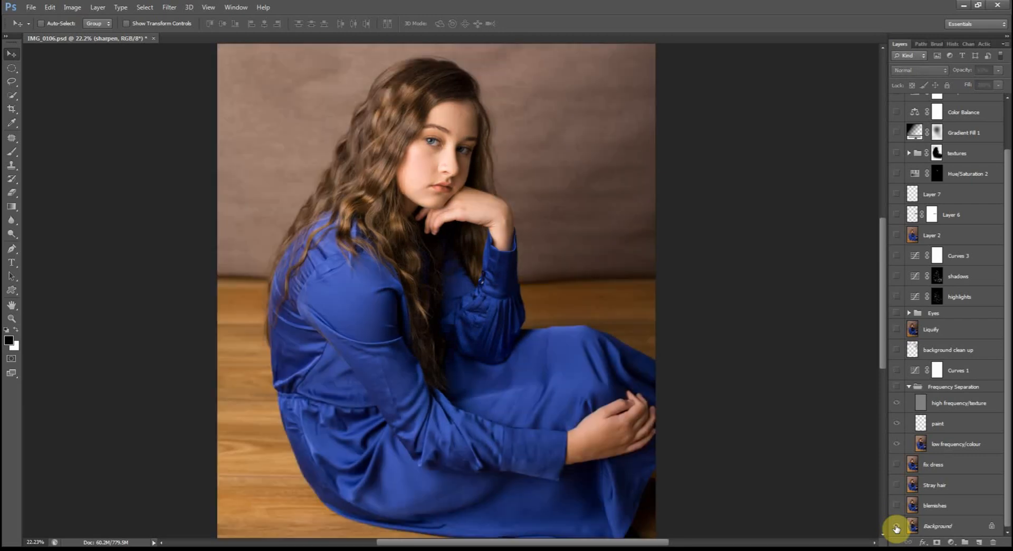
{"action": "left_click", "coordinate": [896, 527], "text": "alt"}
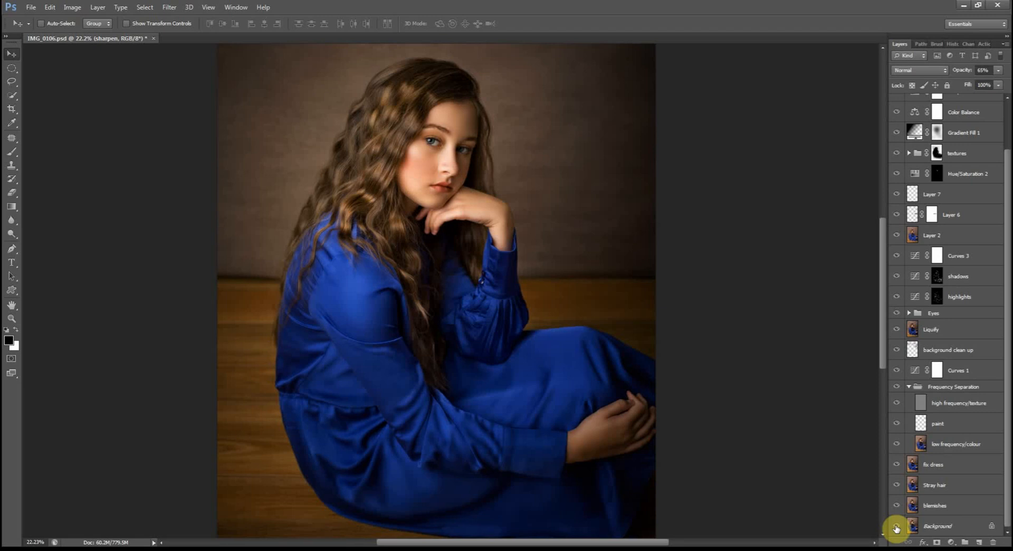
{"action": "key", "text": "ctrl+s"}
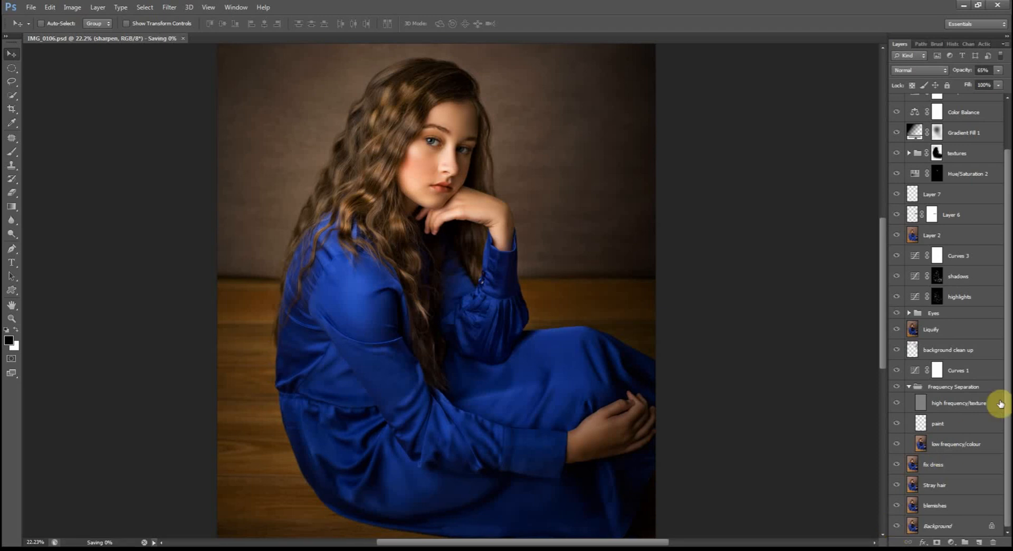